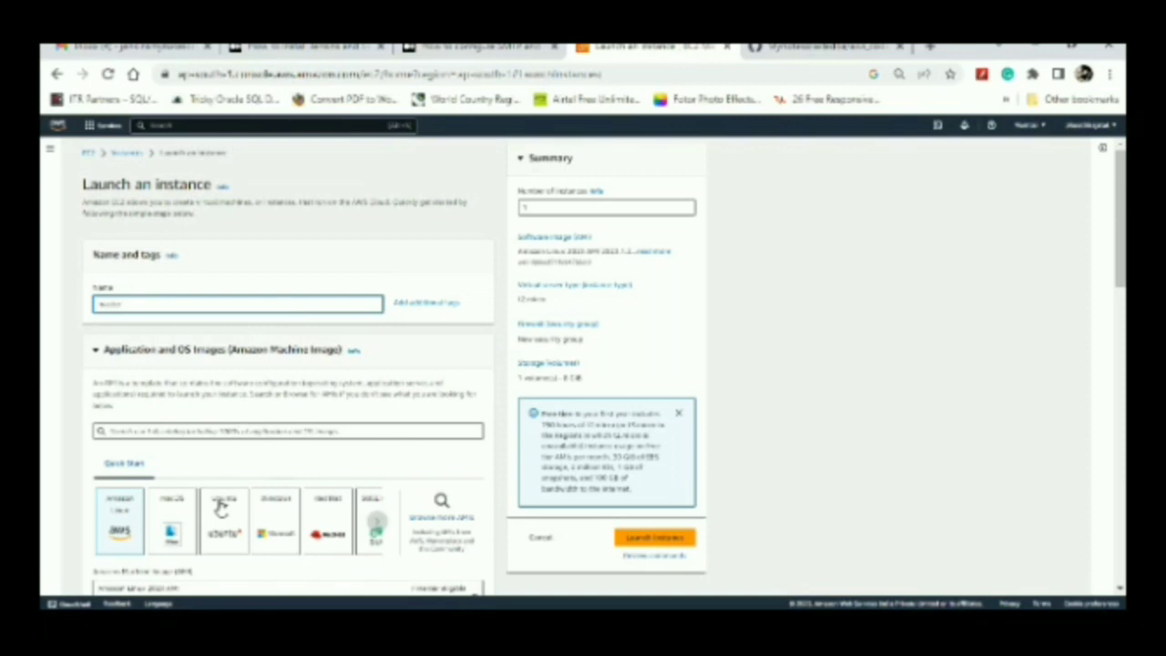
# Choose the Ubuntu machine image for the new instance and review the instance type options, keeping t2.micro.
pyautogui.click(220, 510)
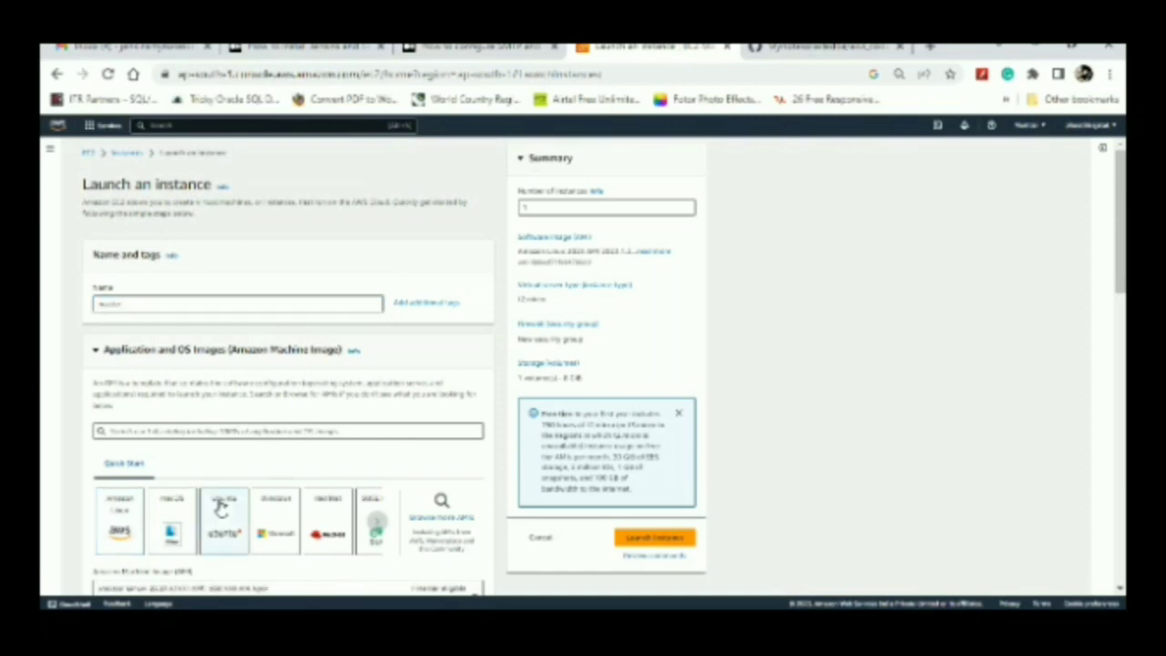
pyautogui.moveTo(1125, 194); pyautogui.dragTo(1125, 253)
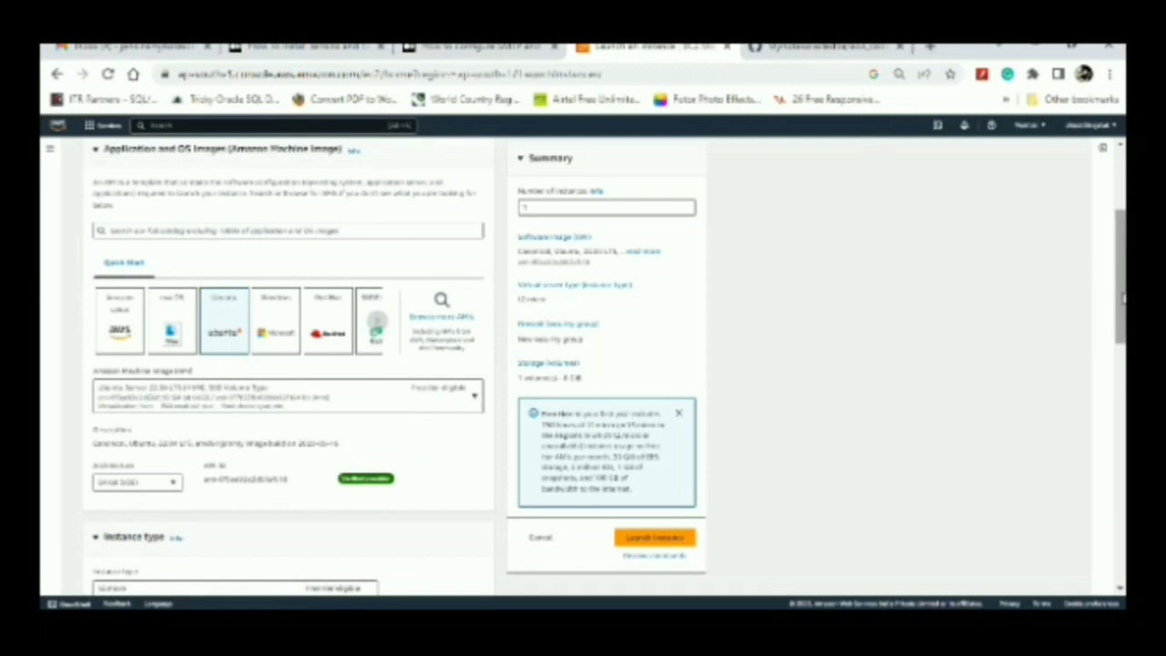
pyautogui.moveTo(1123, 298); pyautogui.dragTo(1122, 341)
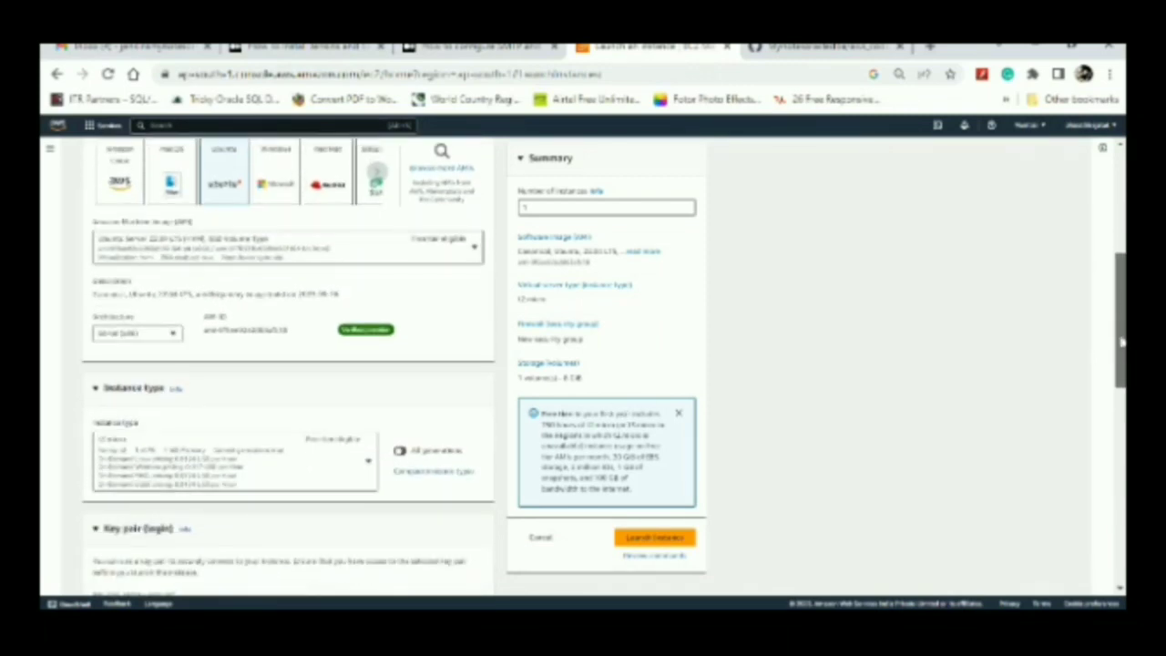
pyautogui.click(171, 482)
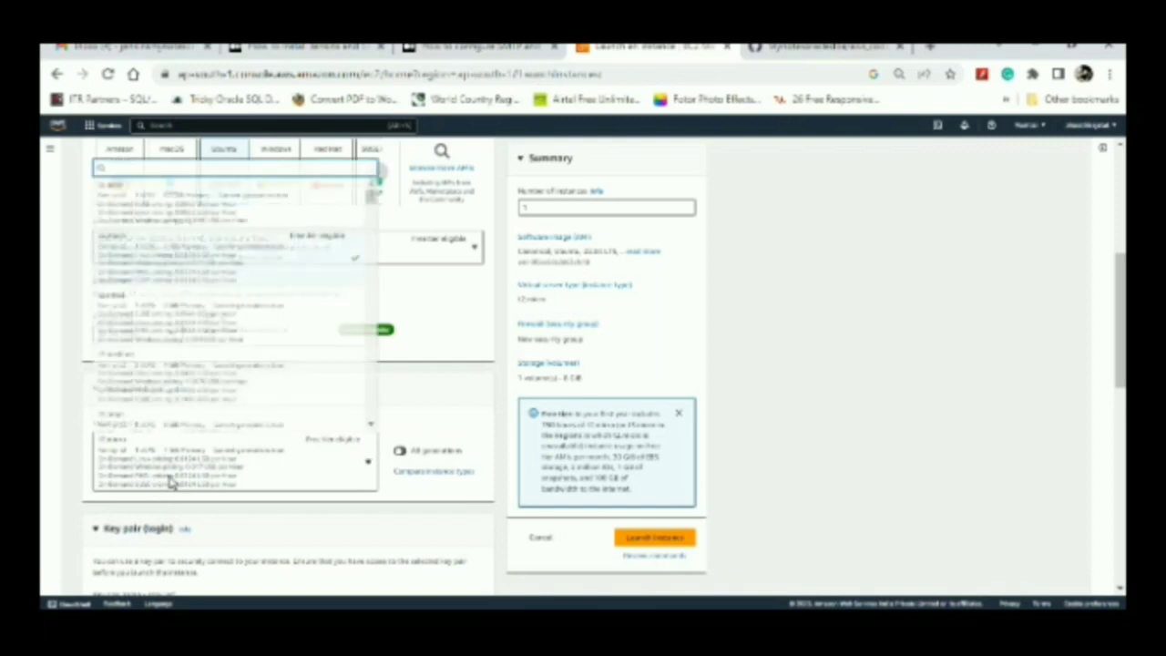
pyautogui.click(406, 413)
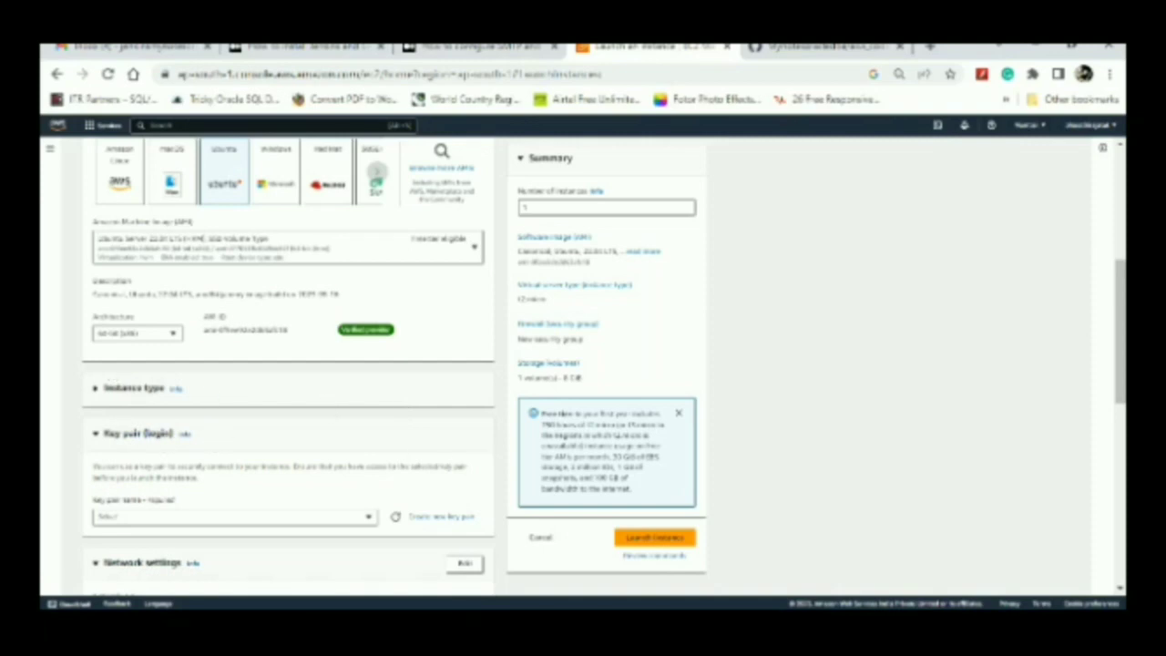
# Assign the existing key pair Jenkins_master_key to the instance and dismiss the option of creating a new key pair.
pyautogui.scroll(-2, 355, 296)
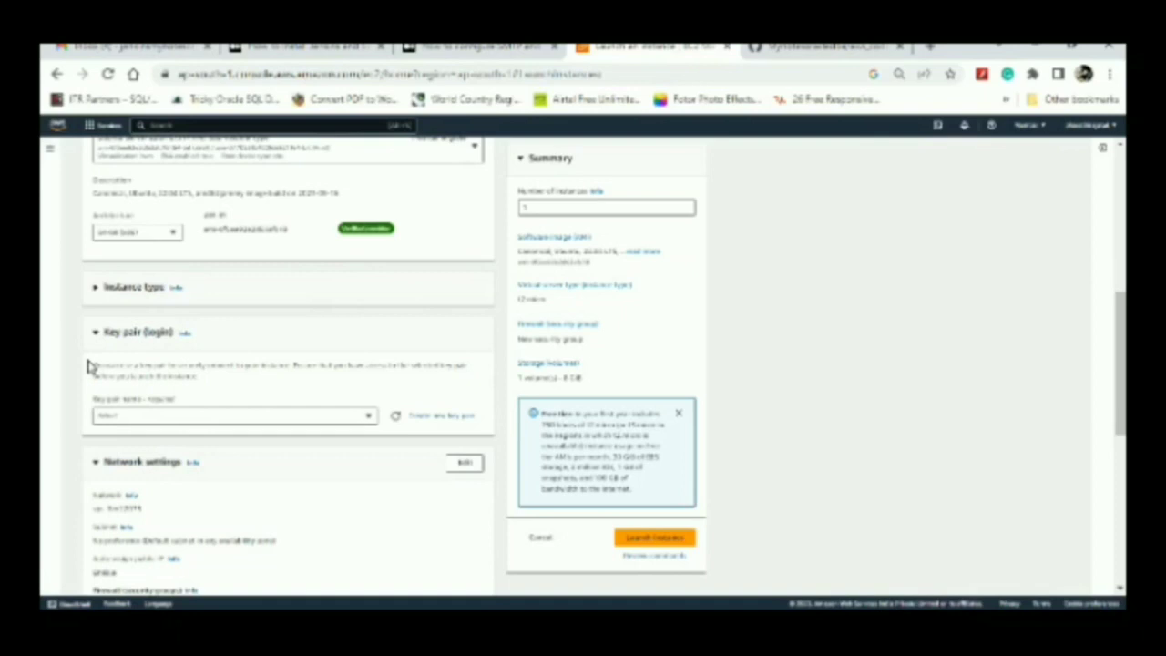
pyautogui.click(228, 416)
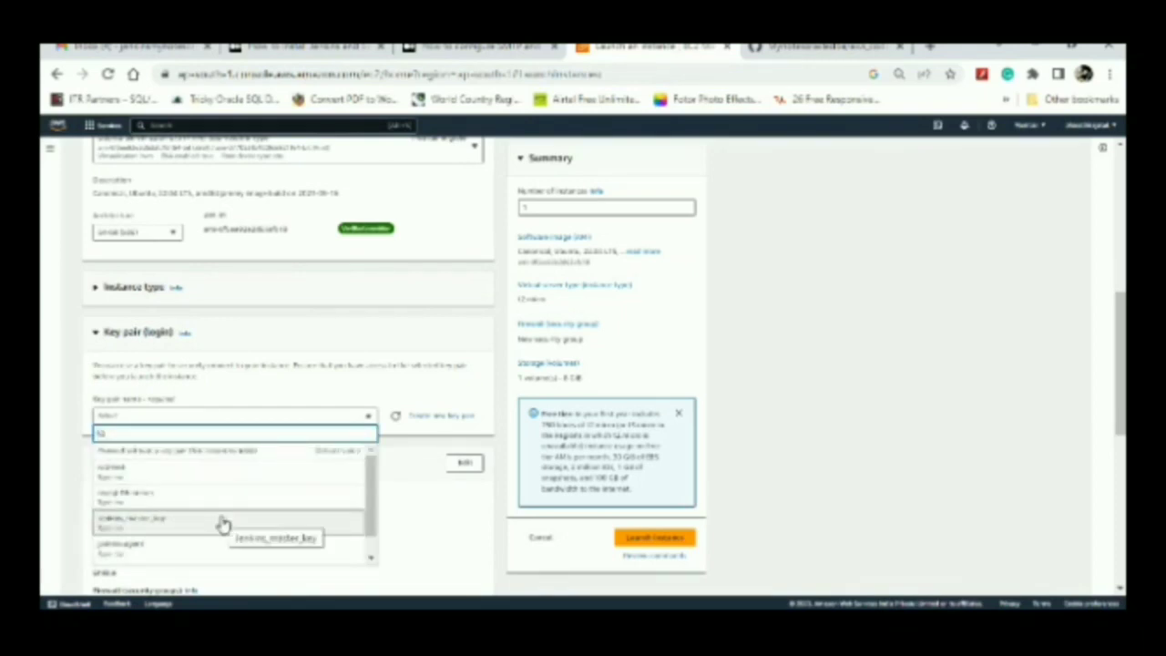
pyautogui.click(223, 522)
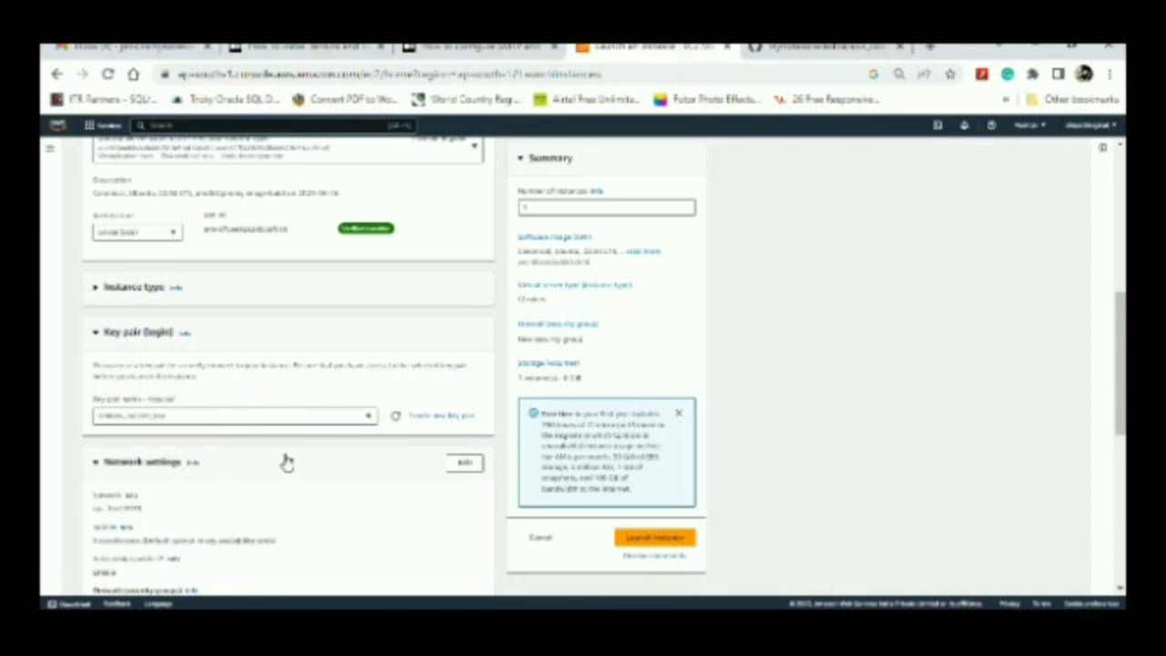
pyautogui.click(433, 417)
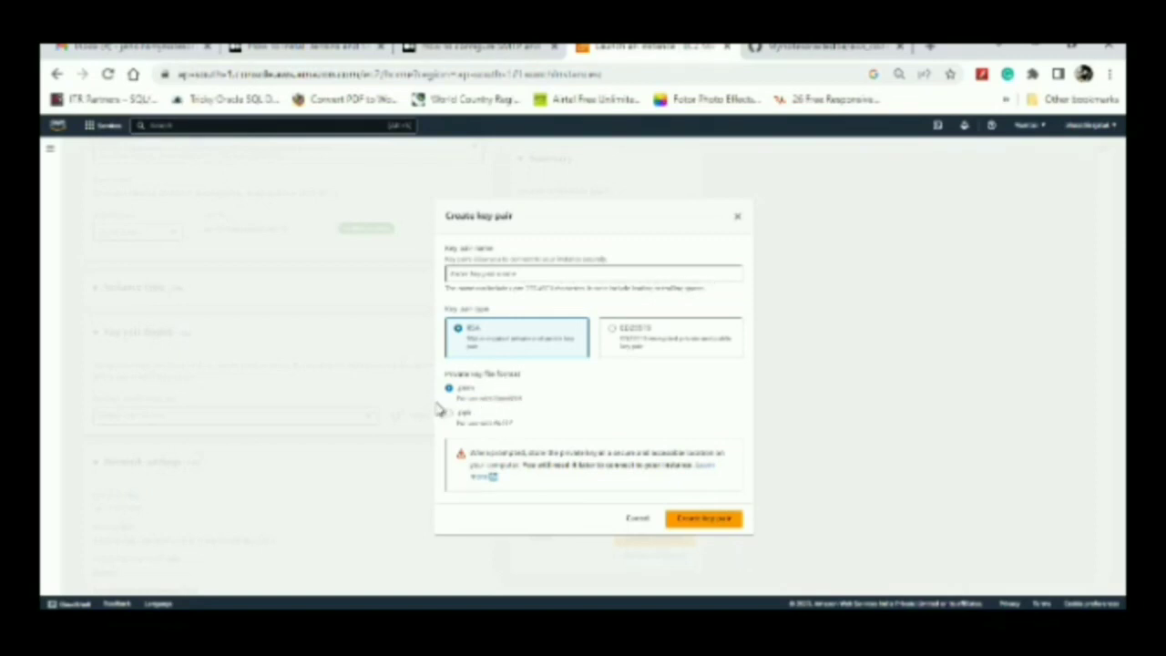
pyautogui.click(635, 519)
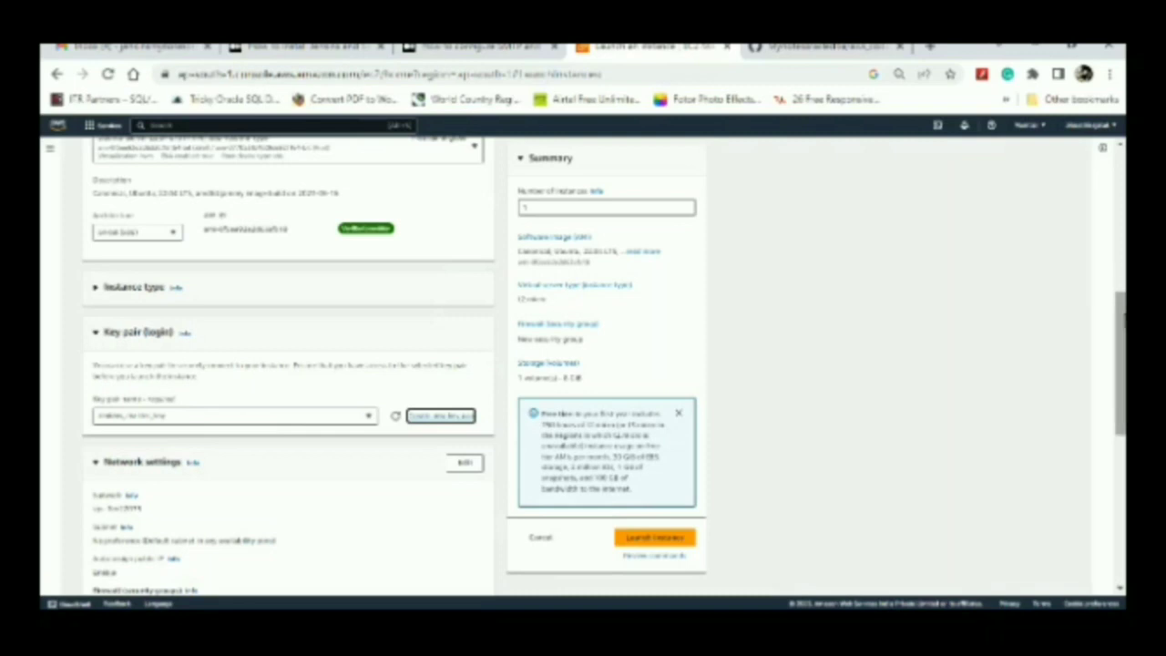
# Keep the option to create a new security group in the network settings and launch the instance.
pyautogui.moveTo(1124, 335); pyautogui.dragTo(1124, 417)
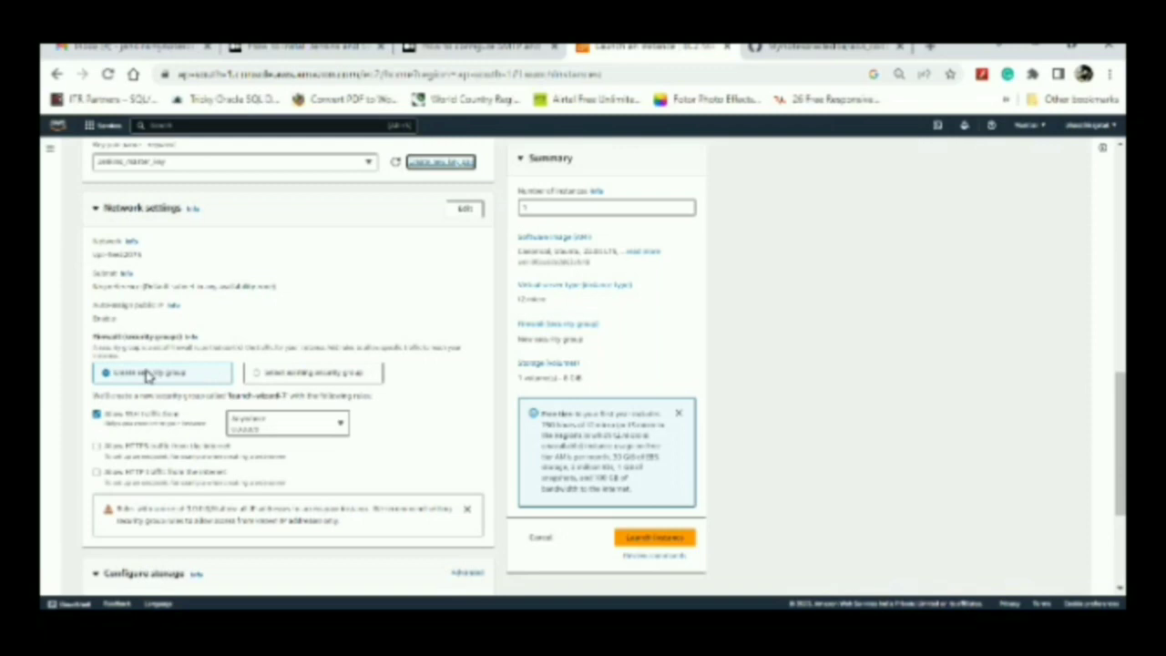
pyautogui.click(258, 377)
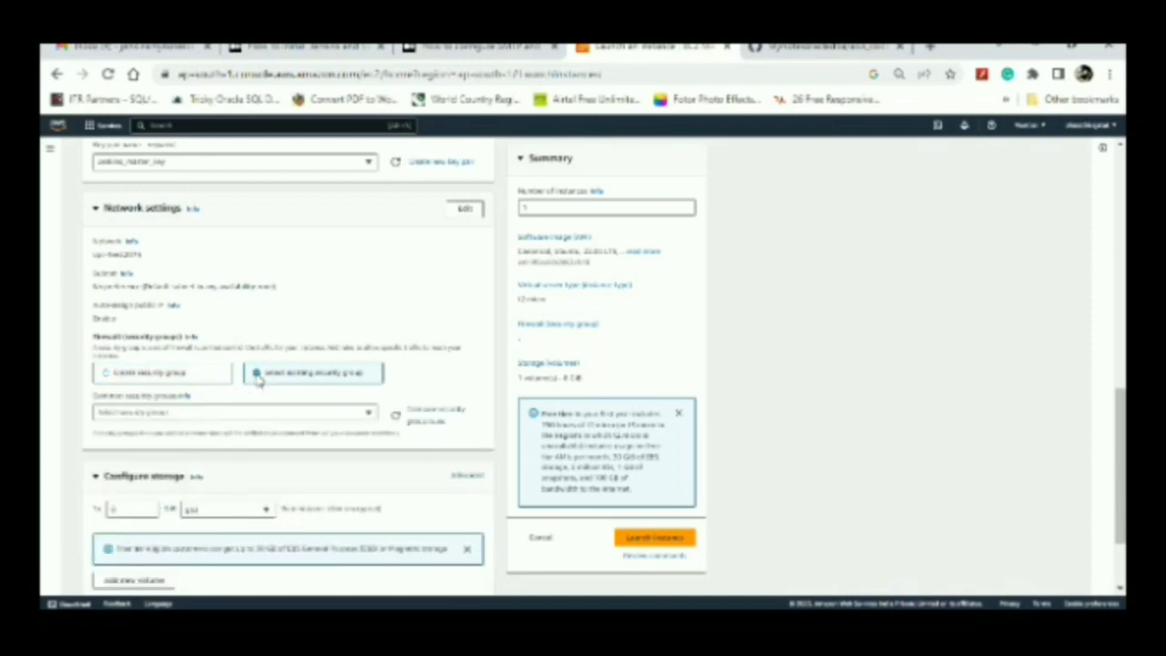
pyautogui.click(110, 381)
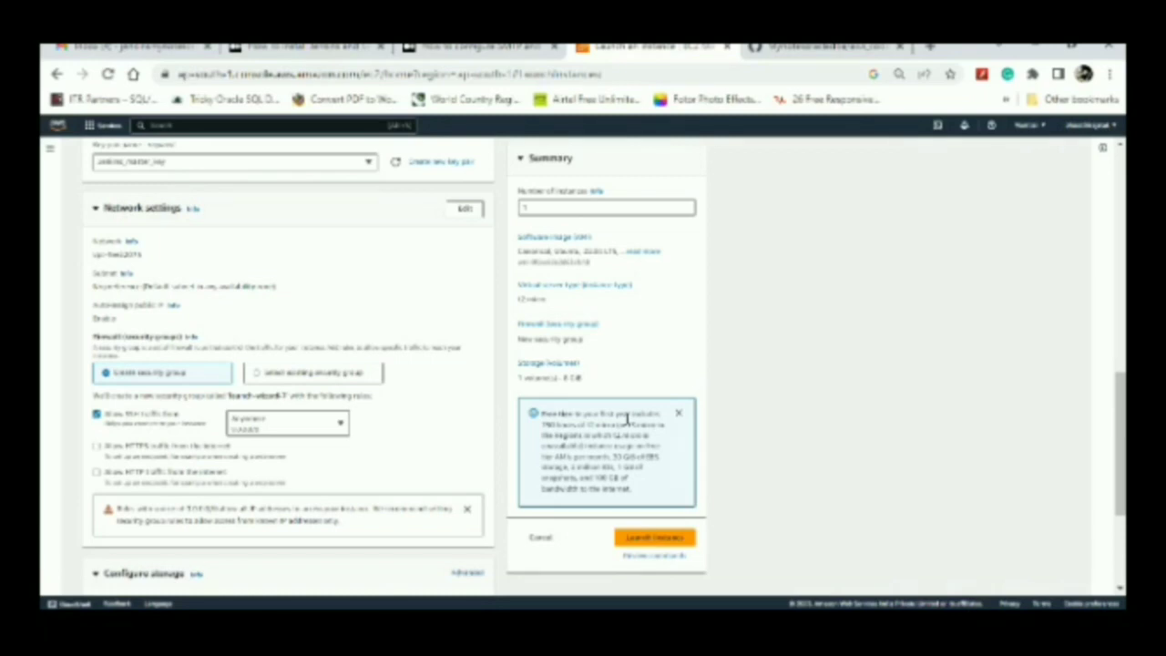
pyautogui.click(656, 538)
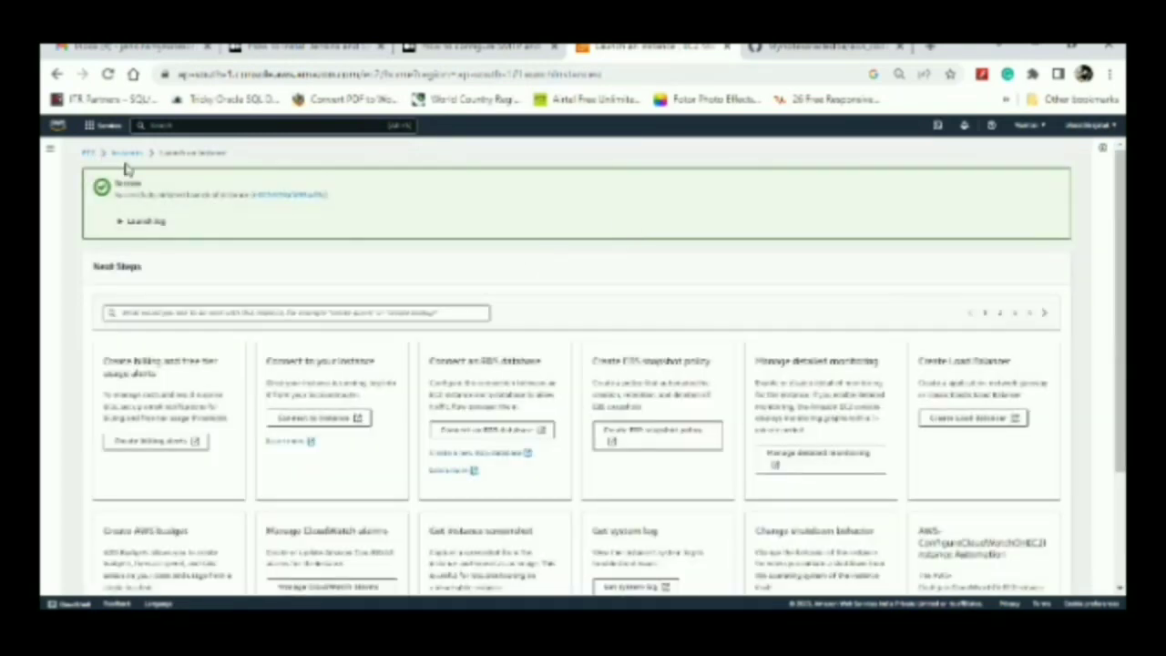
# Open the newly launched master instance from the success message and connect to it through EC2 Instance Connect as ubuntu.
pyautogui.moveTo(259, 195); pyautogui.dragTo(298, 202)
pyautogui.click(297, 200)
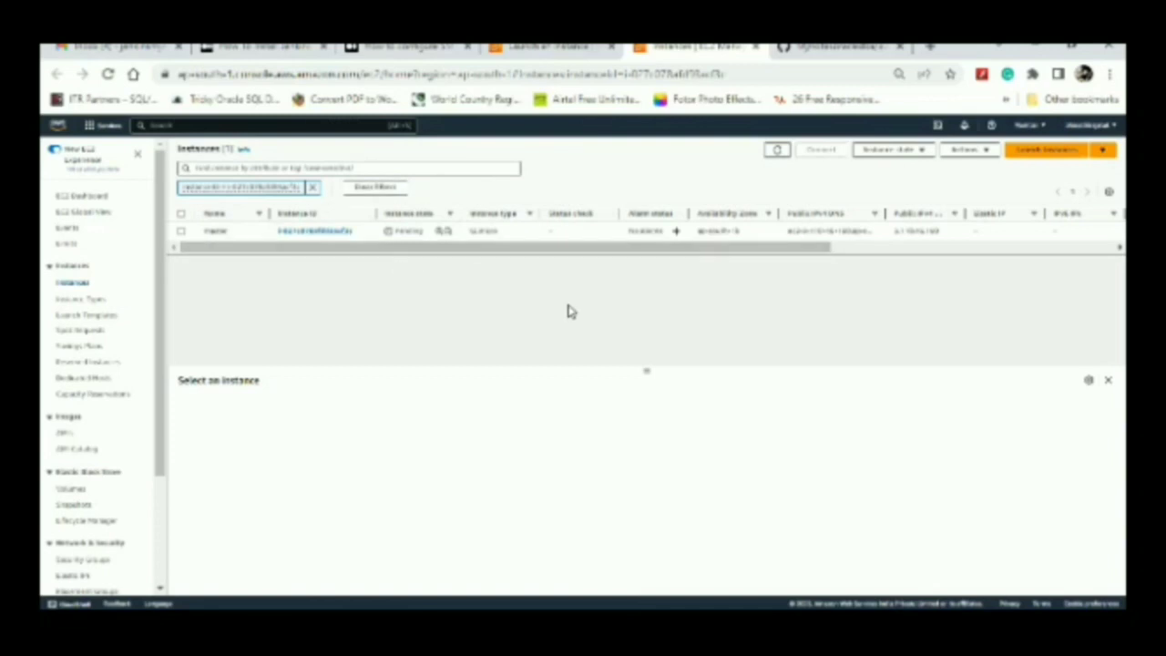
pyautogui.click(777, 152)
pyautogui.click(181, 233)
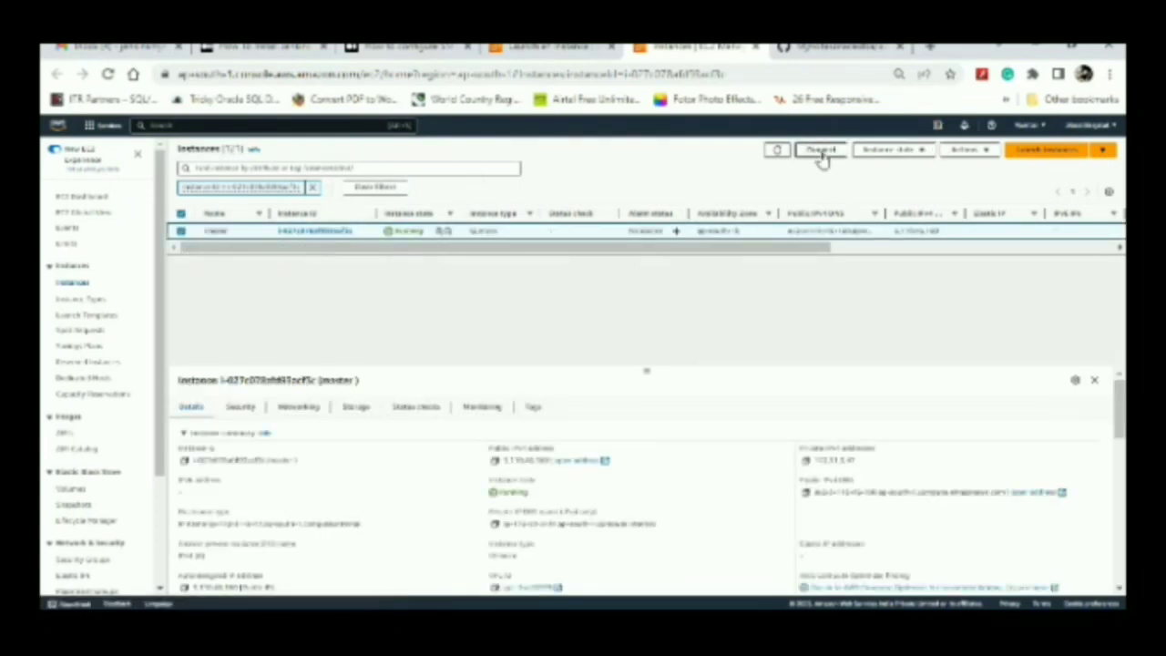
pyautogui.click(820, 151)
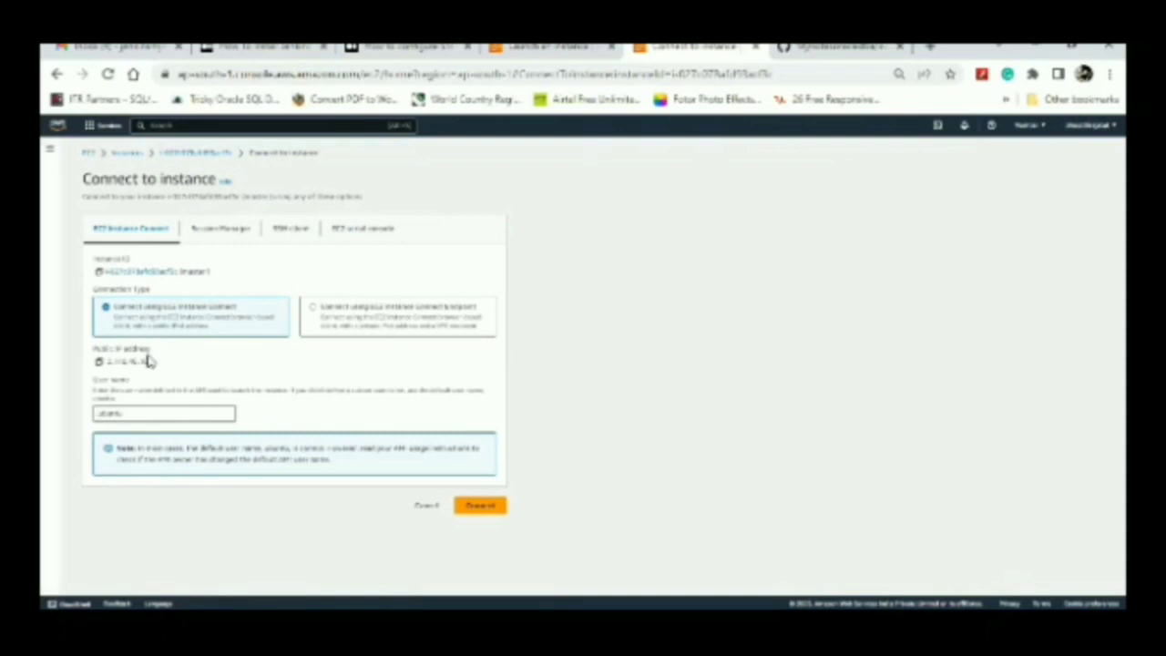
pyautogui.click(481, 506)
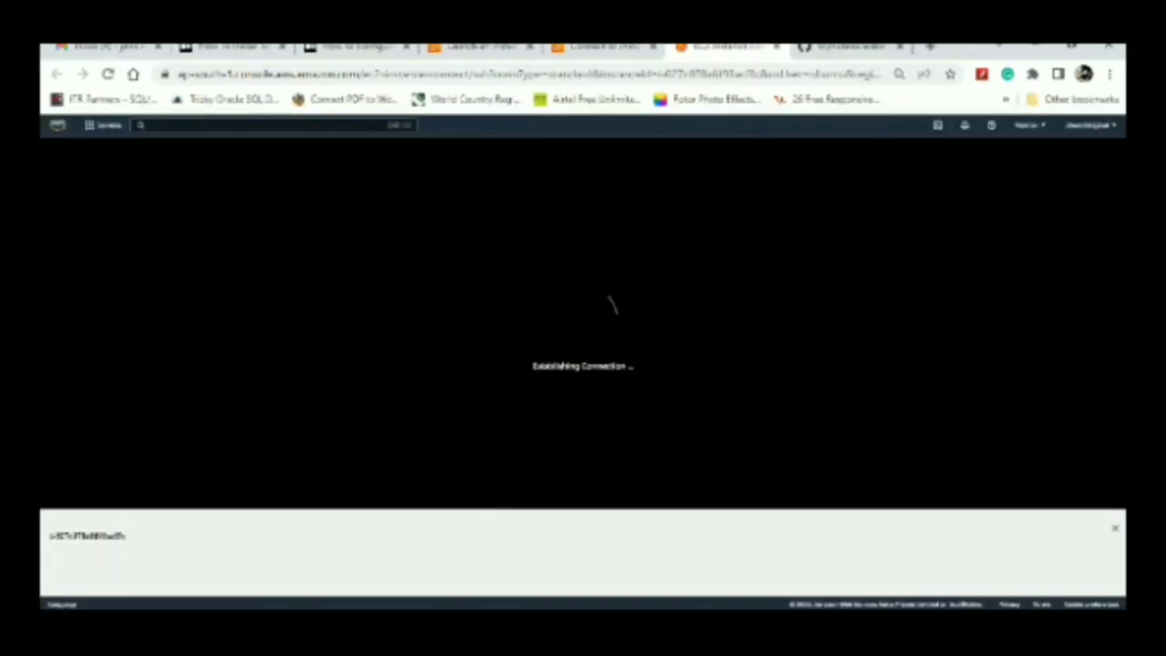
# Check the master instance's status in the refreshed list of all instances and return to its terminal session.
pyautogui.click(475, 46)
pyautogui.click(125, 154)
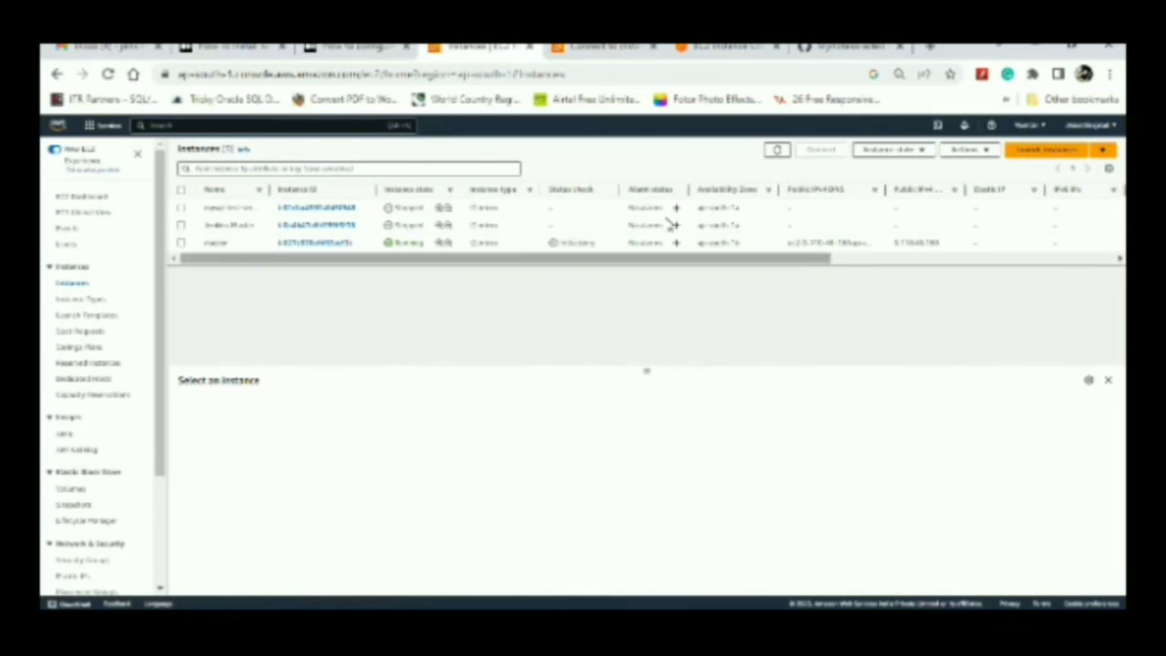
pyautogui.click(778, 151)
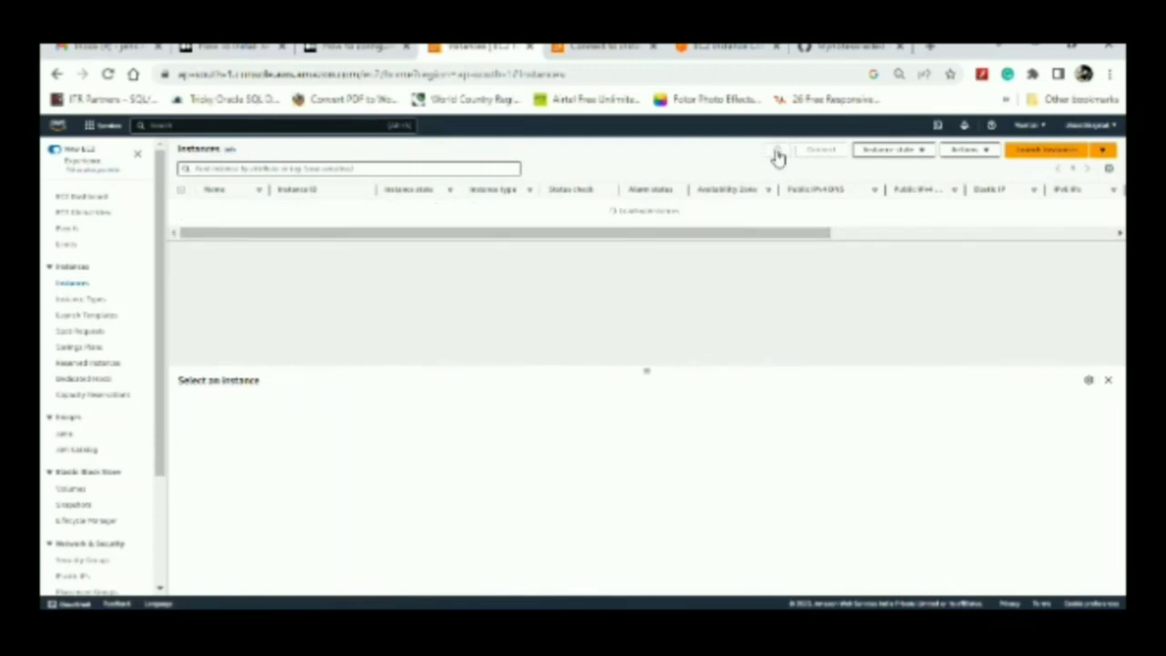
pyautogui.click(708, 49)
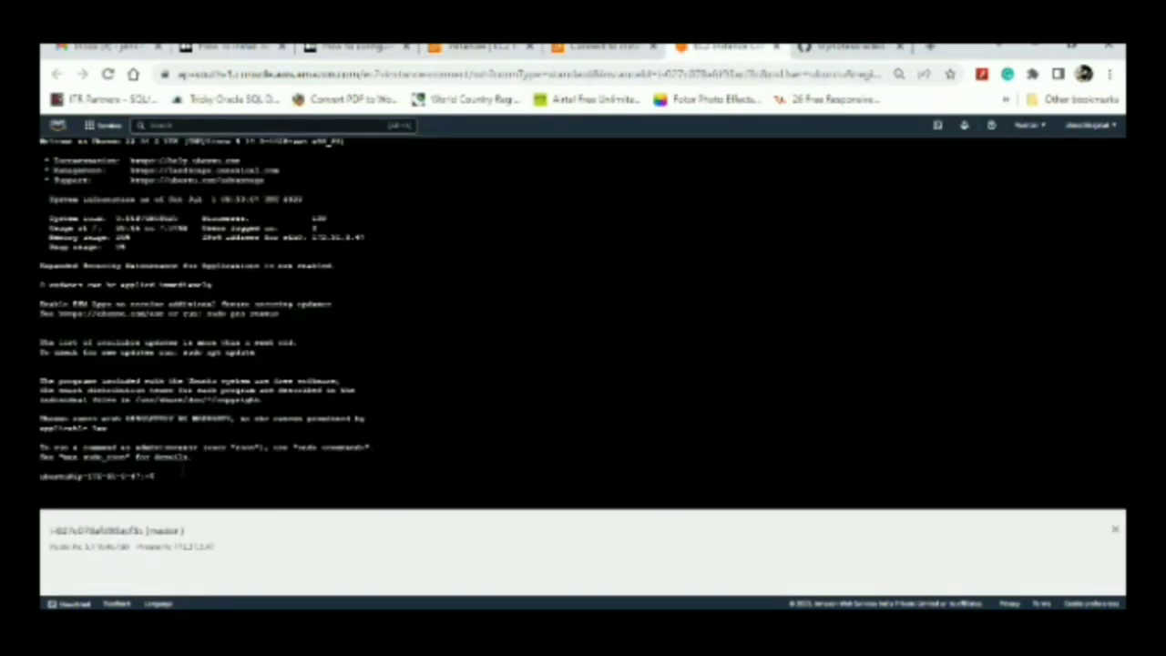
pyautogui.click(492, 48)
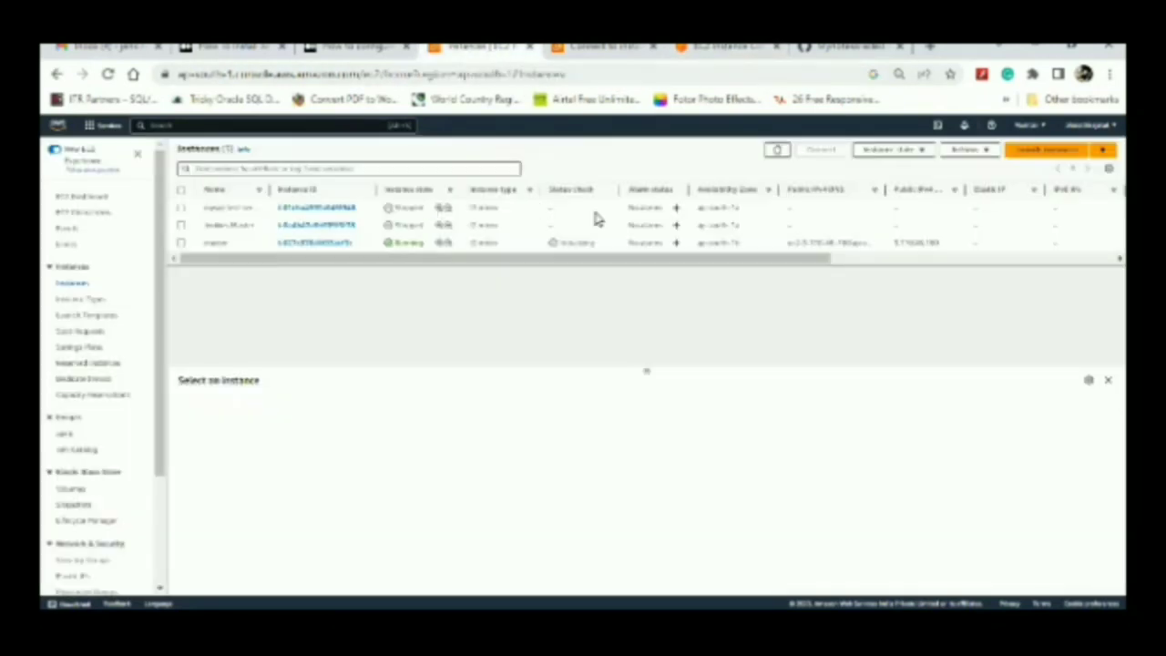
pyautogui.click(778, 151)
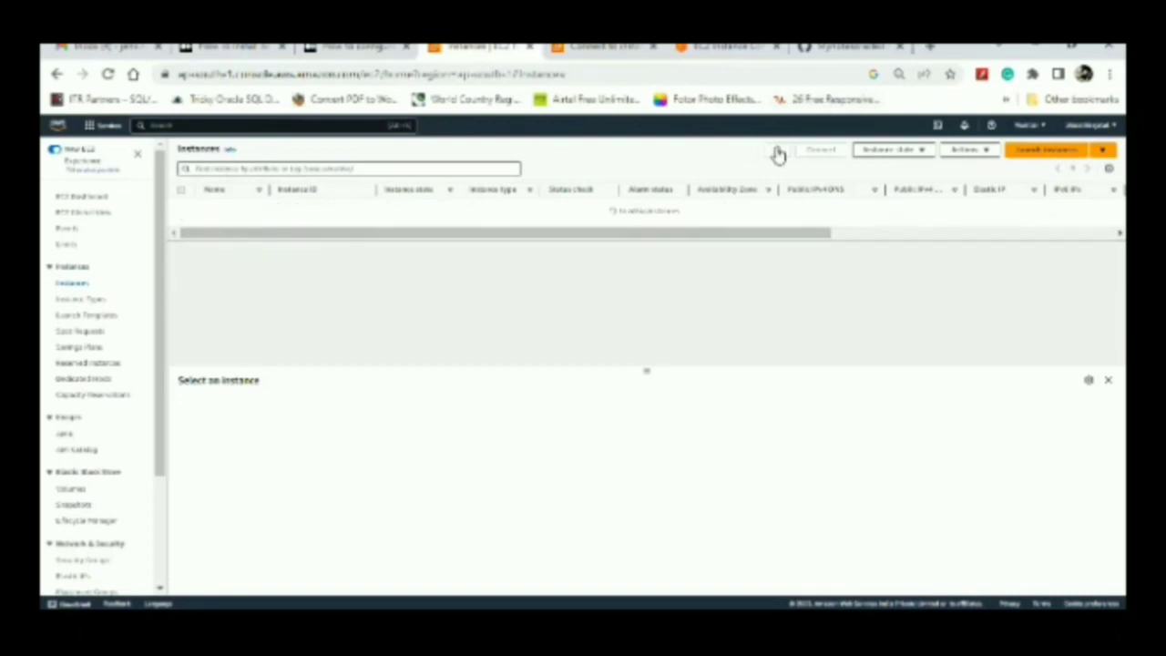
pyautogui.click(715, 47)
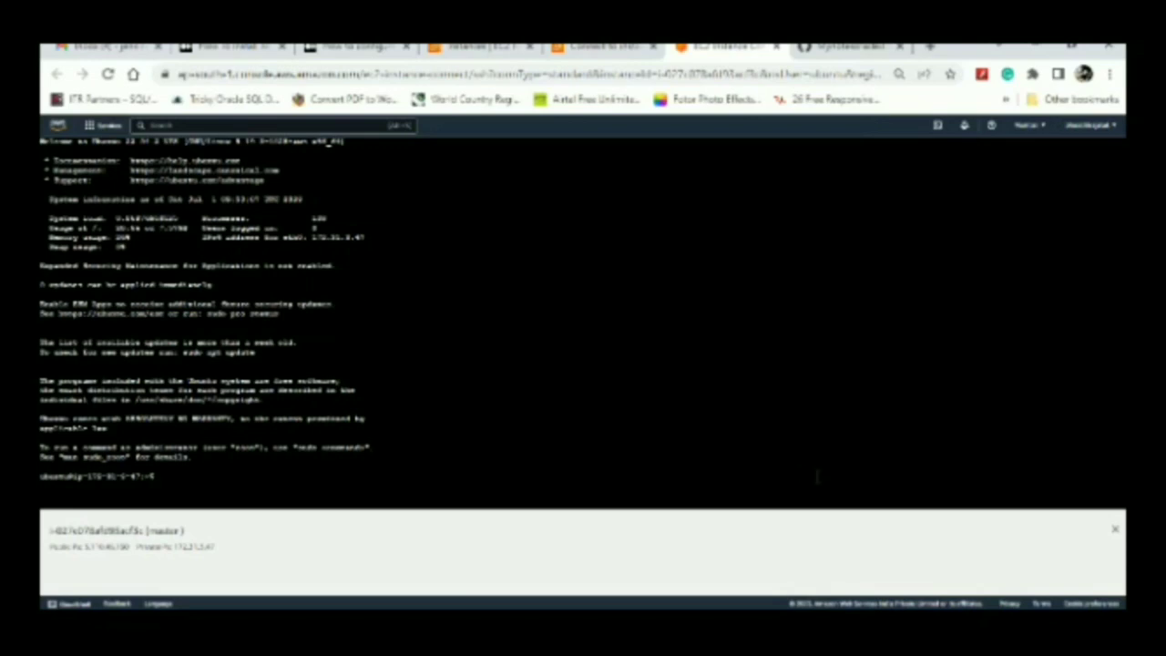
# Close the terminal's instance details and run sudo apt update, copied from the prerequisites in the Jenkins installation article.
pyautogui.click(1117, 530)
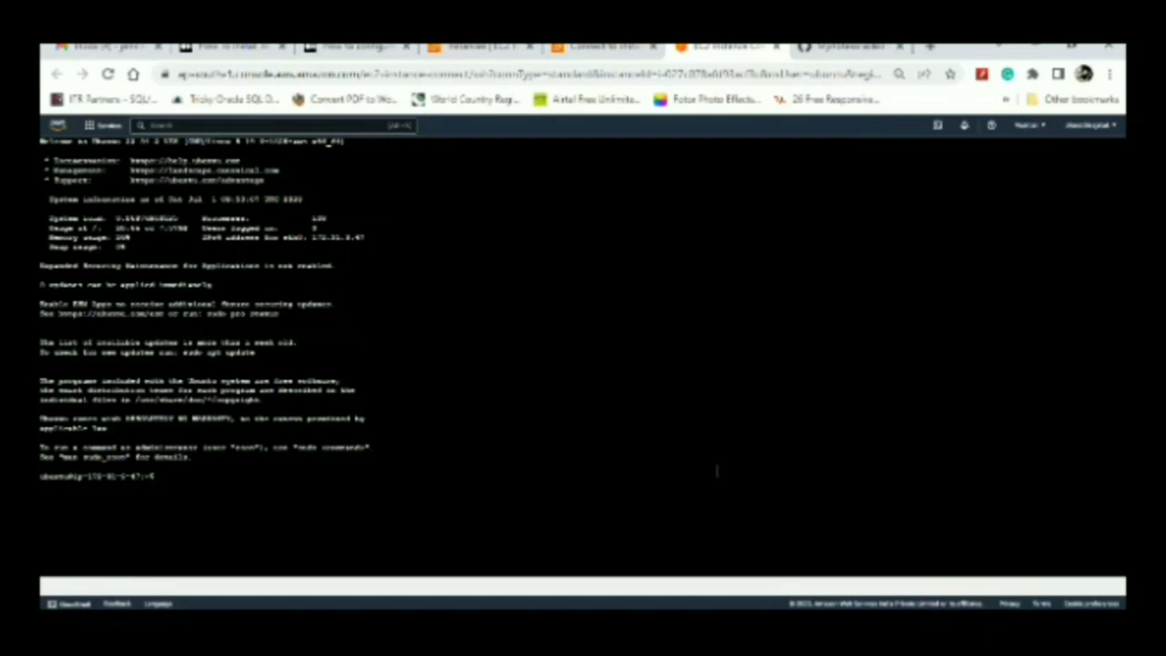
pyautogui.click(224, 47)
pyautogui.scroll(-6, 546, 373)
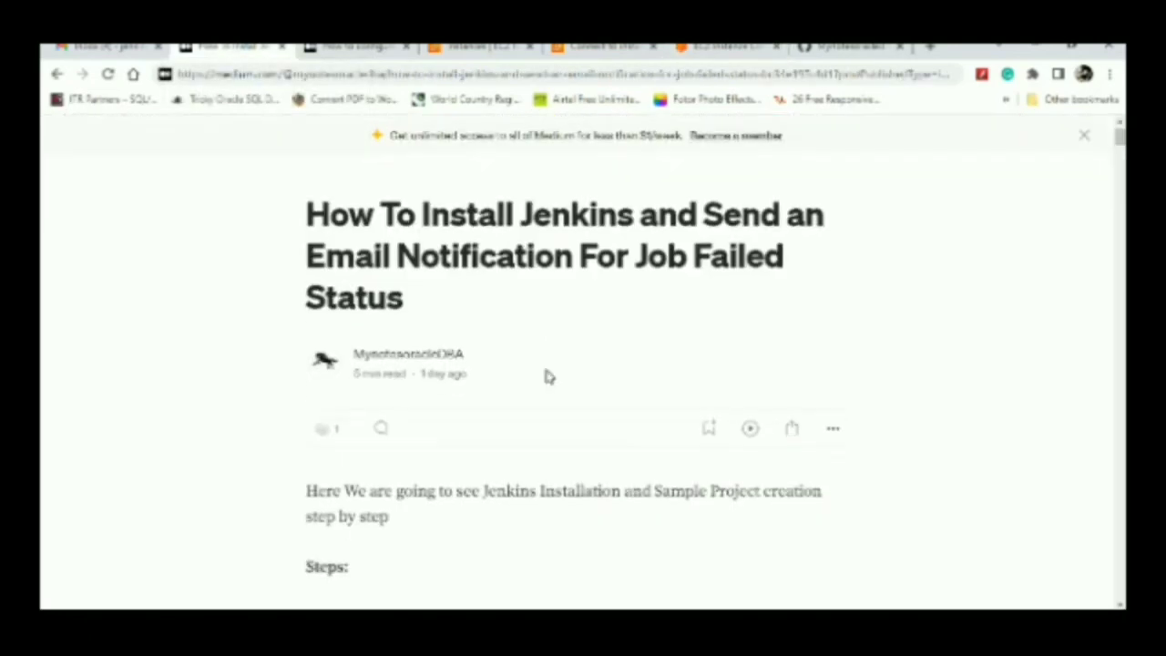
pyautogui.scroll(-15, 546, 370)
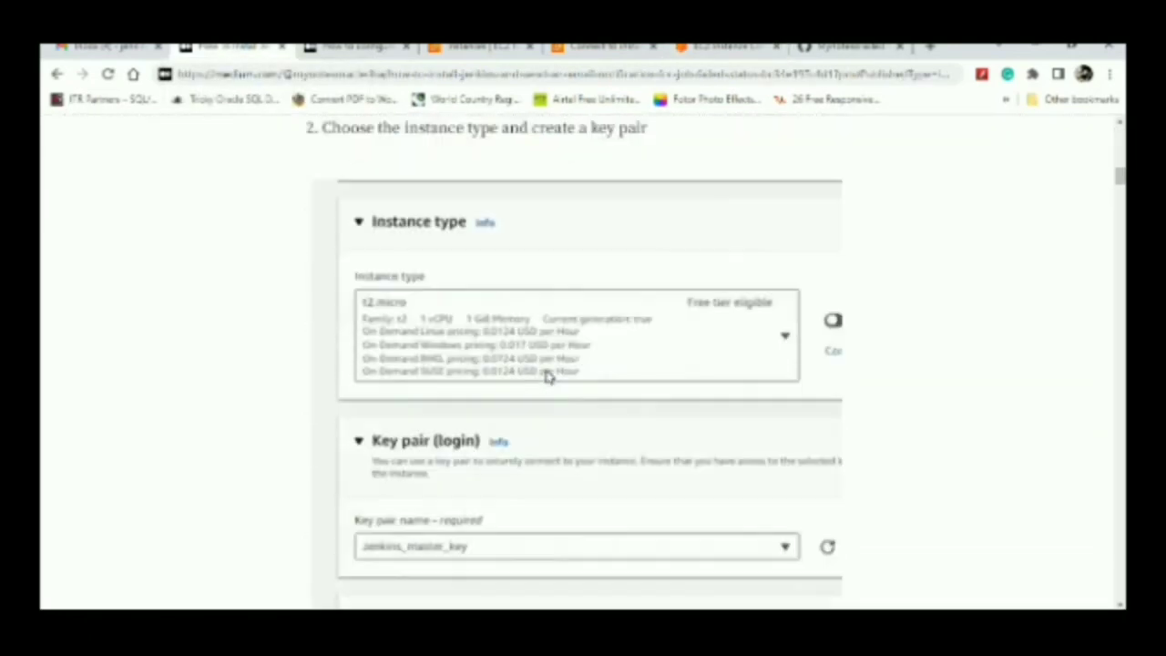
pyautogui.scroll(-10, 547, 372)
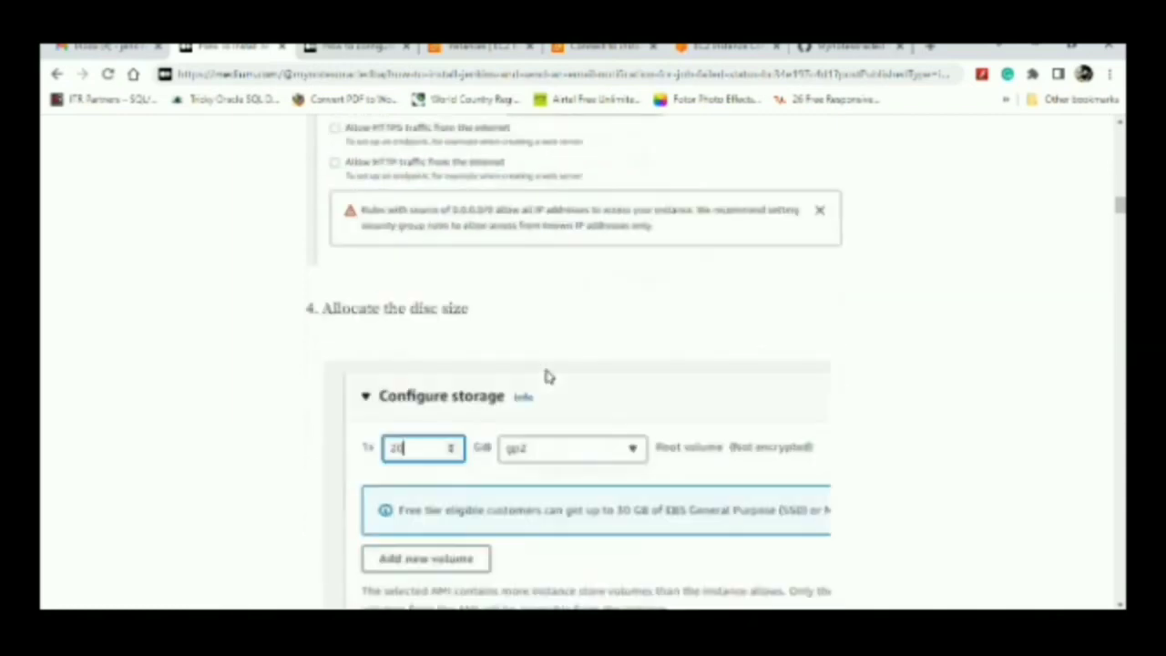
pyautogui.scroll(-10, 548, 376)
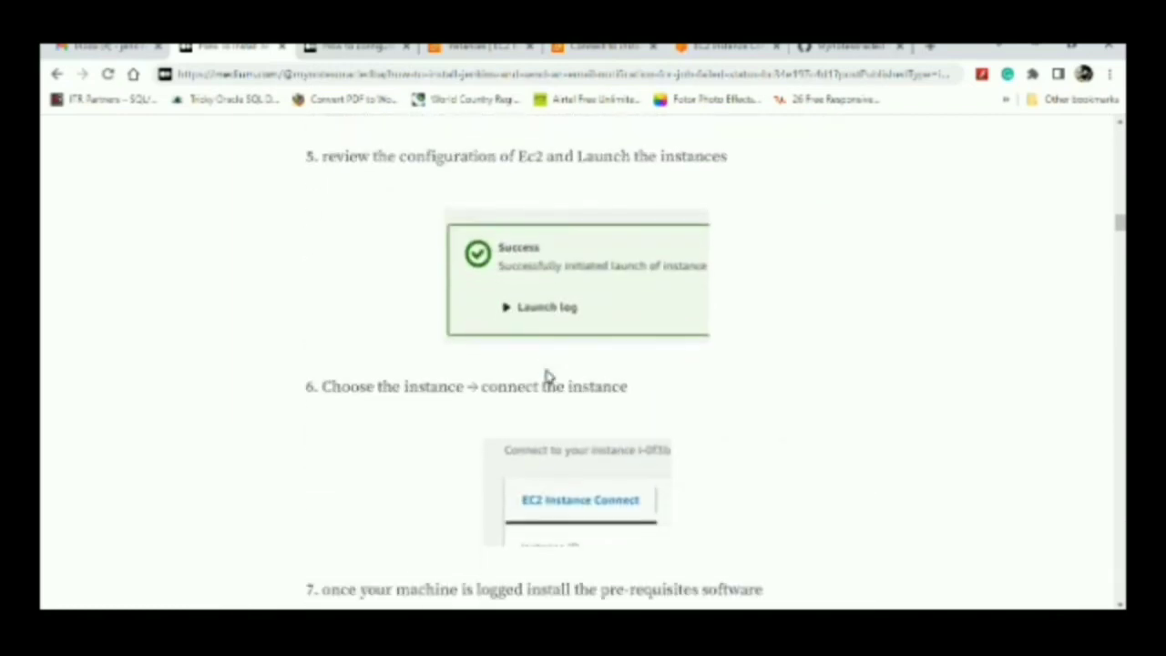
pyautogui.scroll(-3, 547, 376)
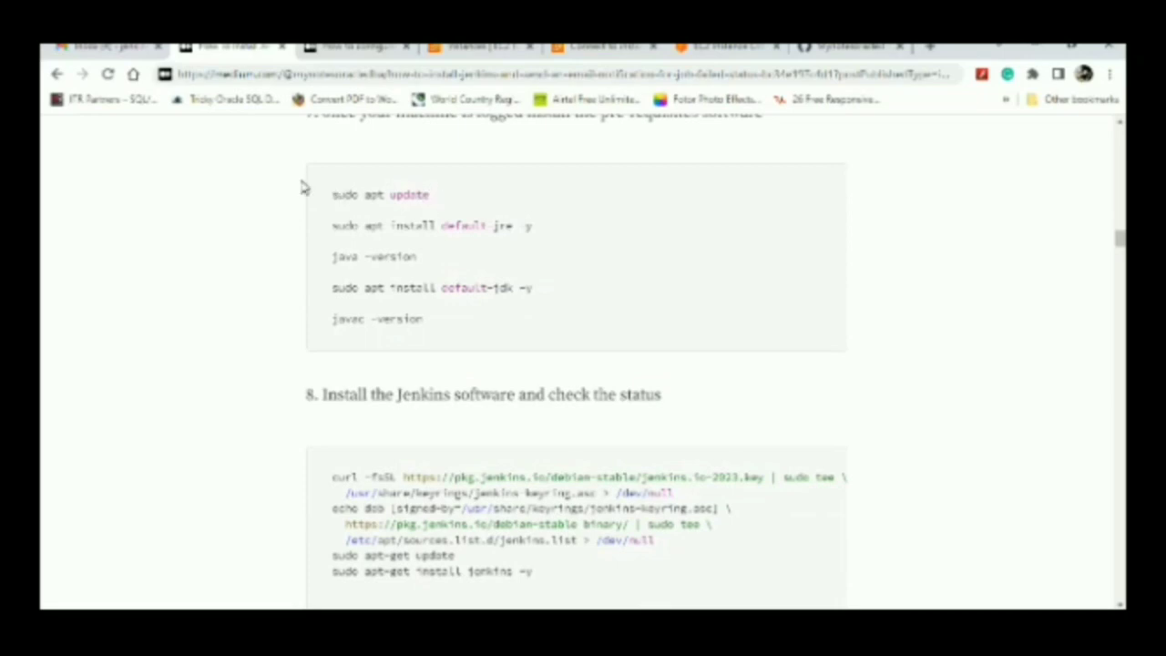
pyautogui.tripleClick(331, 195)
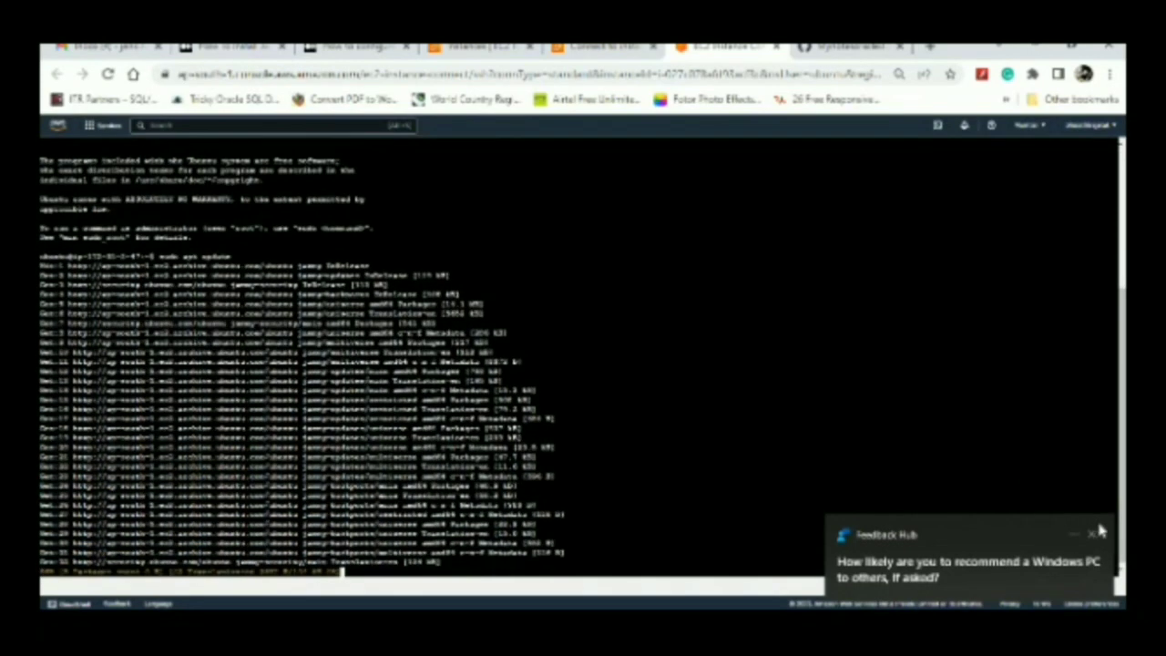
pyautogui.click(1092, 535)
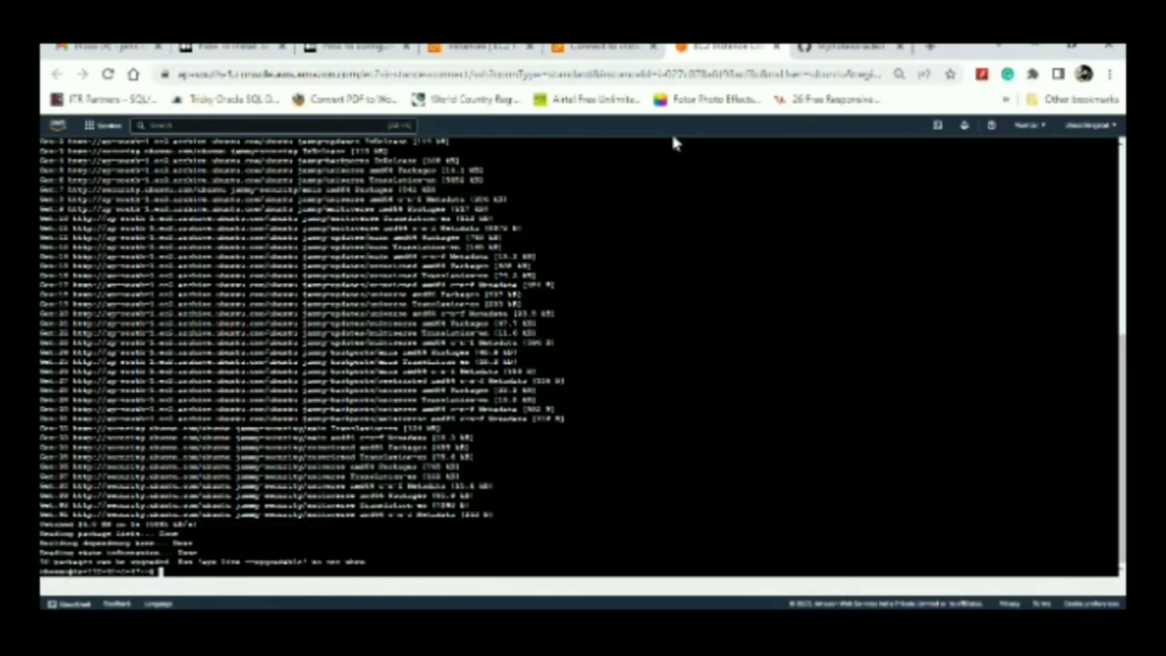
# Copy sudo apt install default-jre -y from the article's prerequisites and run it in the master instance's terminal.
pyautogui.click(228, 50)
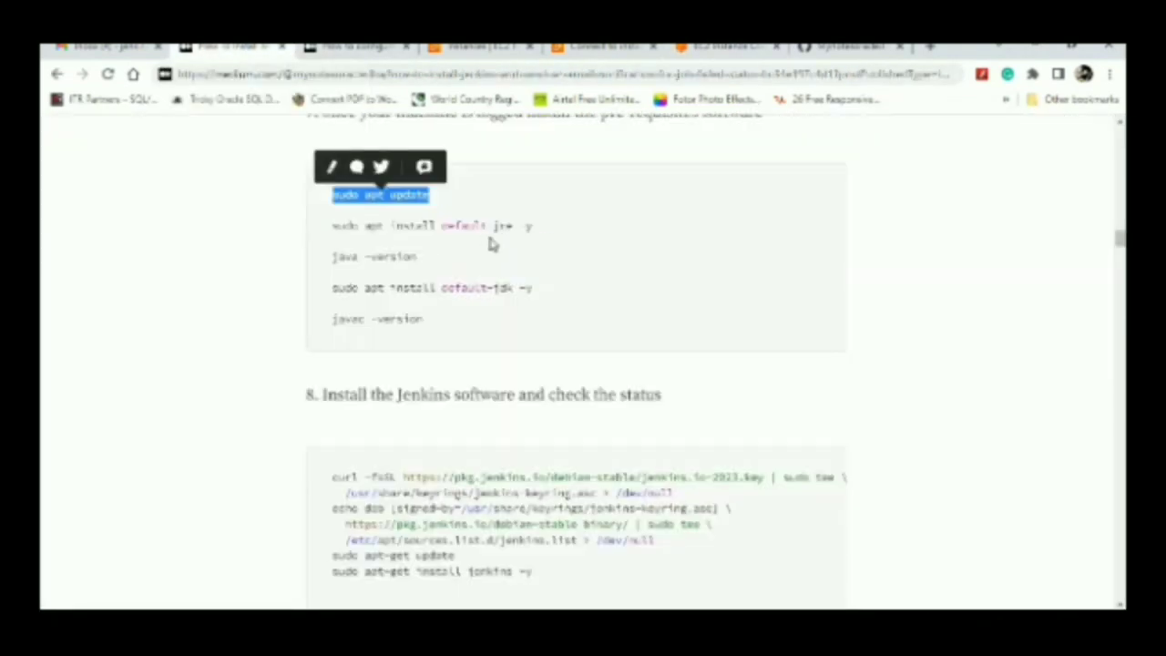
pyautogui.click(535, 236)
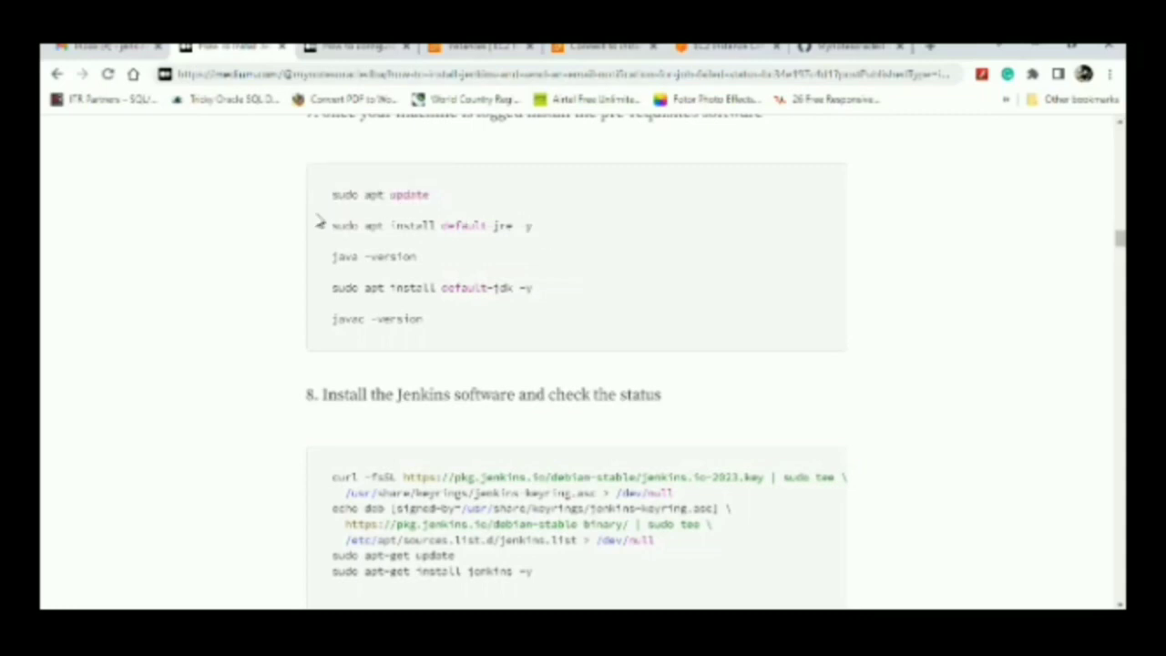
pyautogui.moveTo(332, 226); pyautogui.dragTo(588, 242)
pyautogui.hotkey('ctrl', 'c')
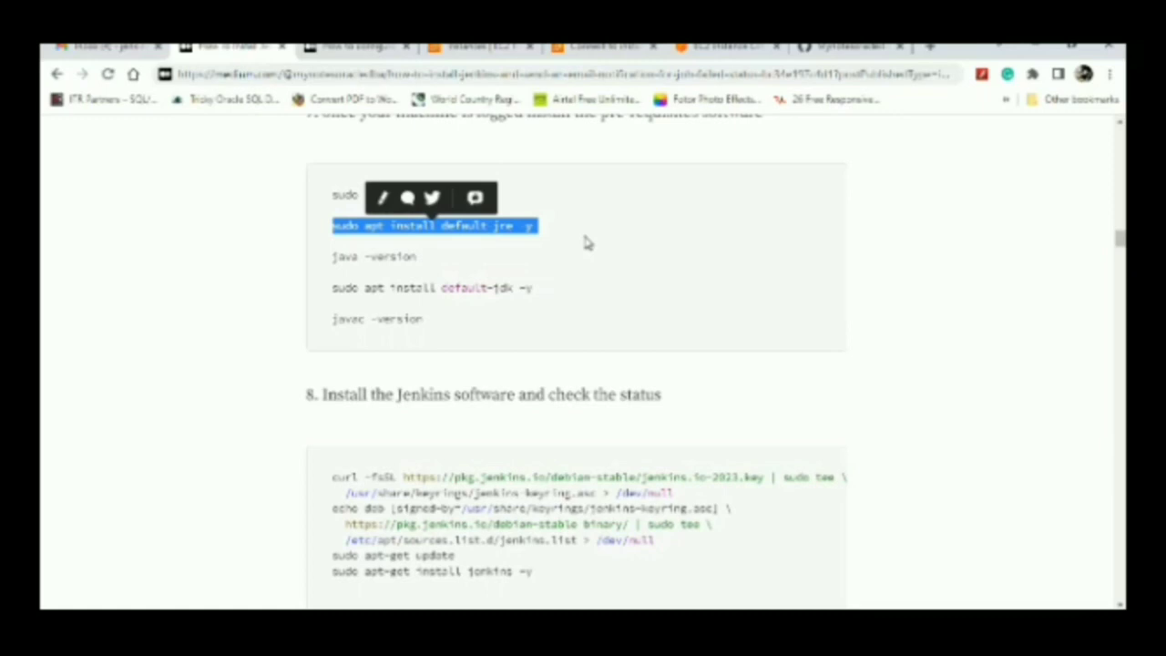
pyautogui.click(733, 51)
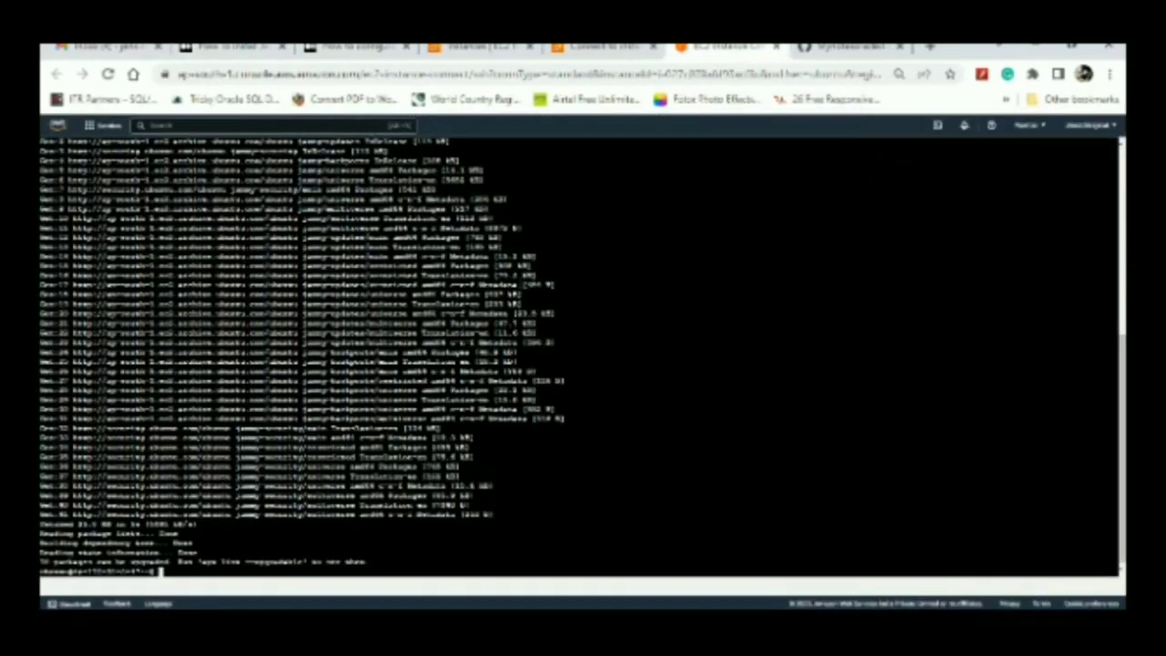
pyautogui.rightClick(521, 288)
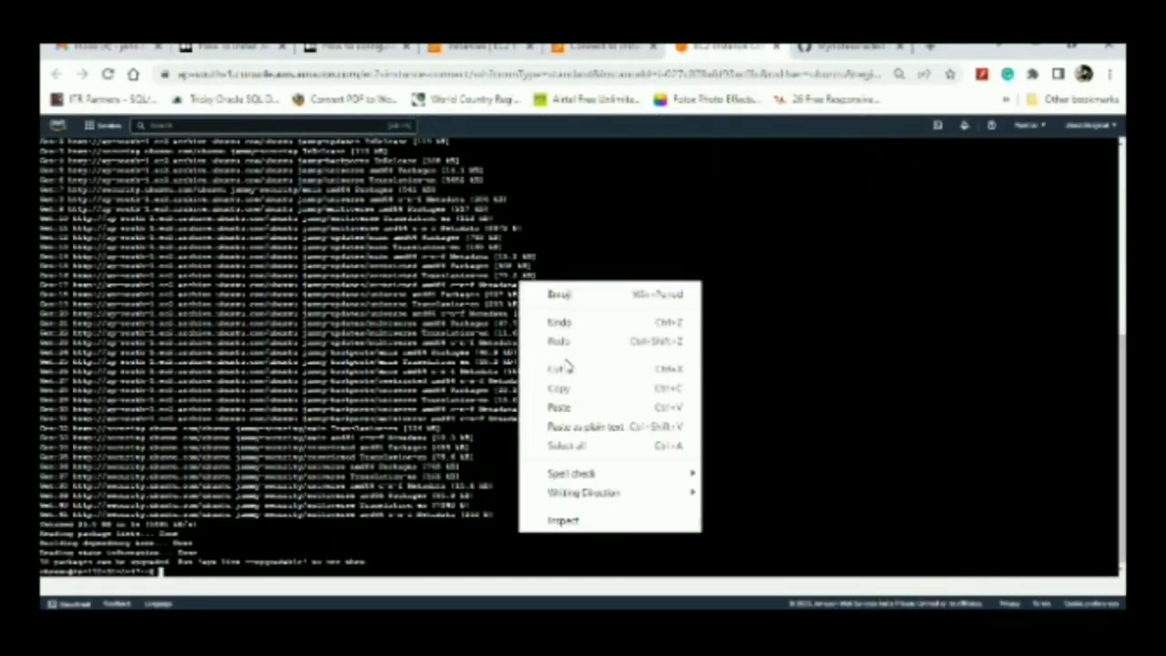
pyautogui.click(559, 409)
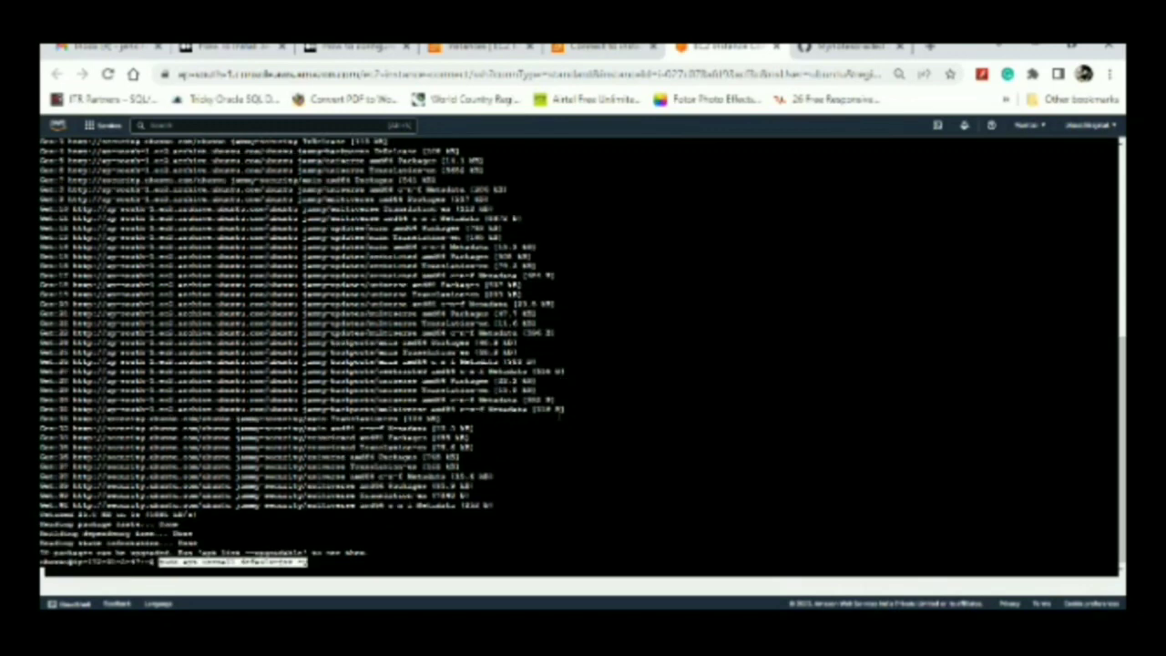
pyautogui.press('Return')
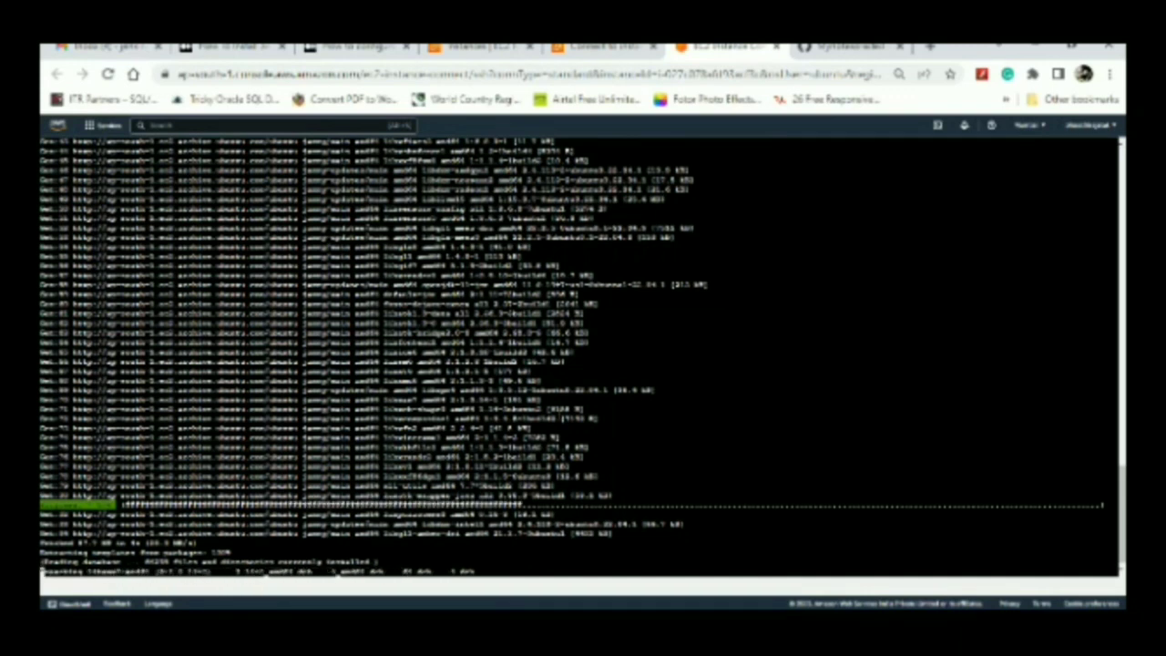
# Paste the copied Java prerequisite command into the instance's terminal and run it.
pyautogui.click(536, 295)
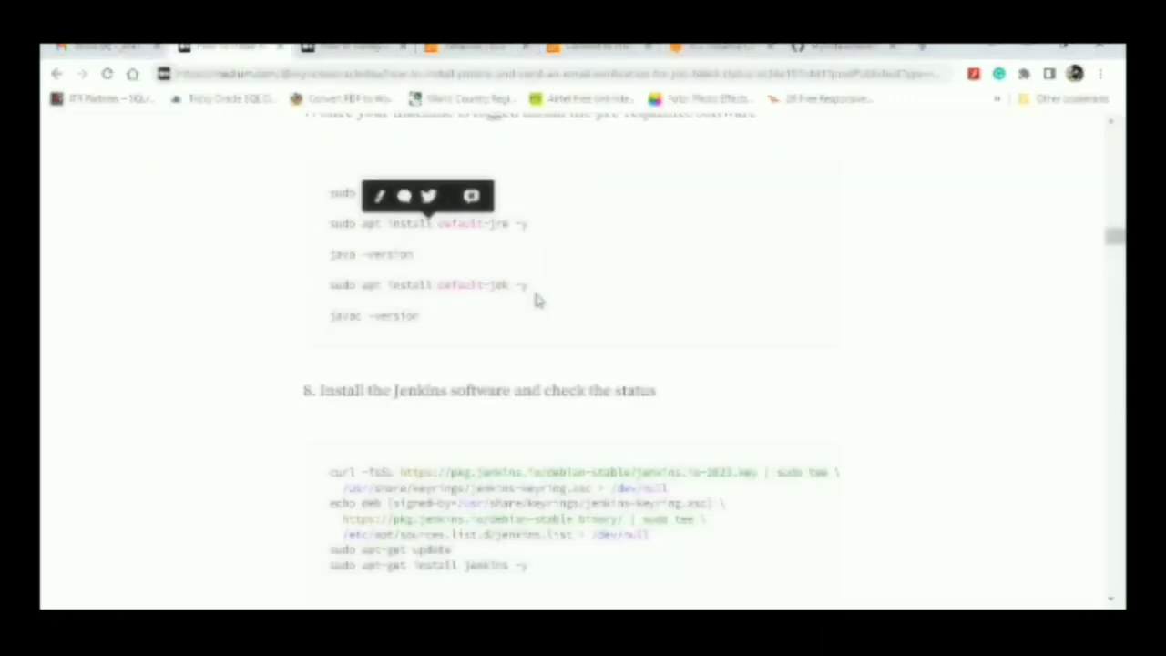
pyautogui.moveTo(536, 301); pyautogui.dragTo(318, 297)
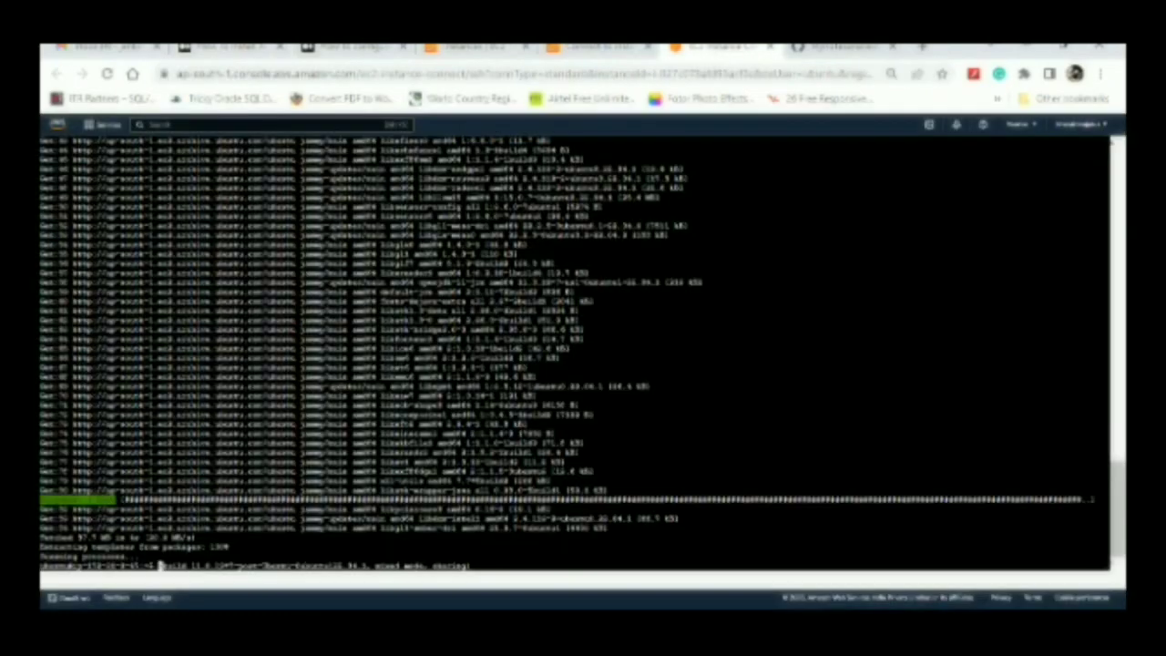
pyautogui.rightClick(552, 151)
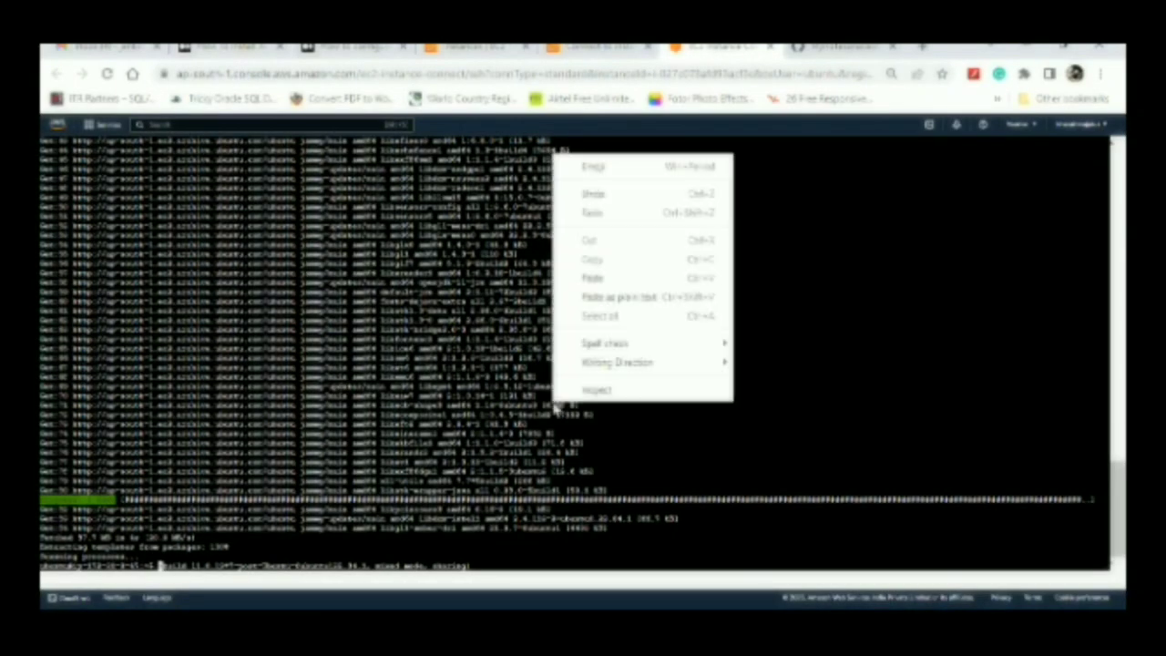
pyautogui.click(583, 277)
pyautogui.press('Return')
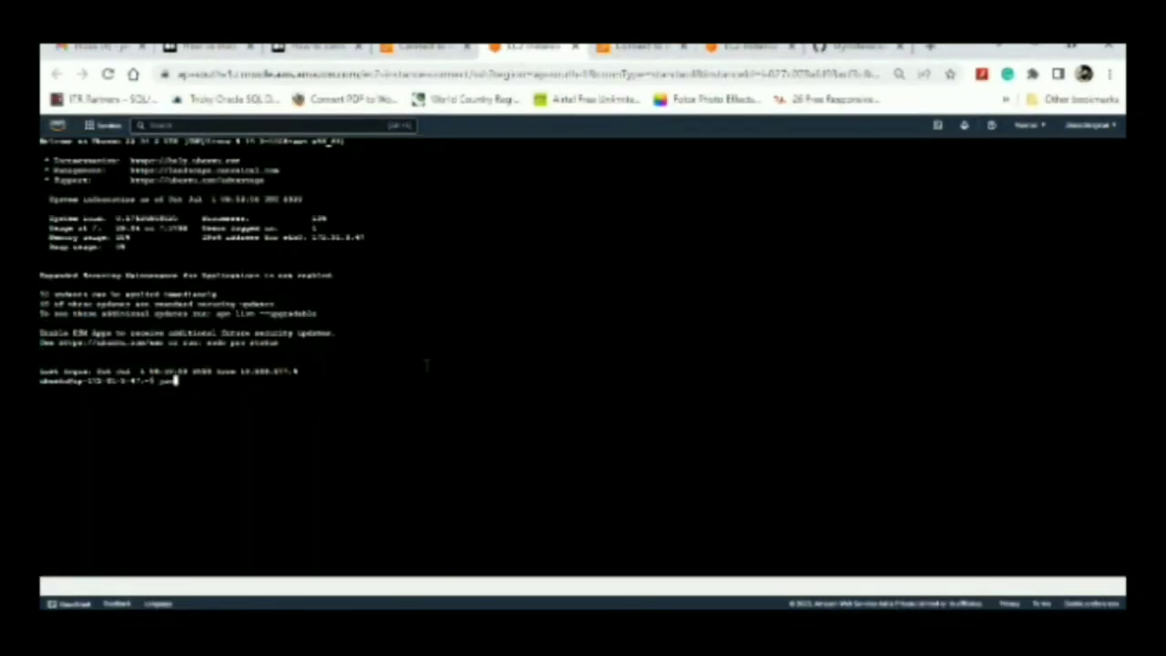
# Check the installed Java runtime by running java --version in the terminal.
pyautogui.write('--version')
pyautogui.press('Return')
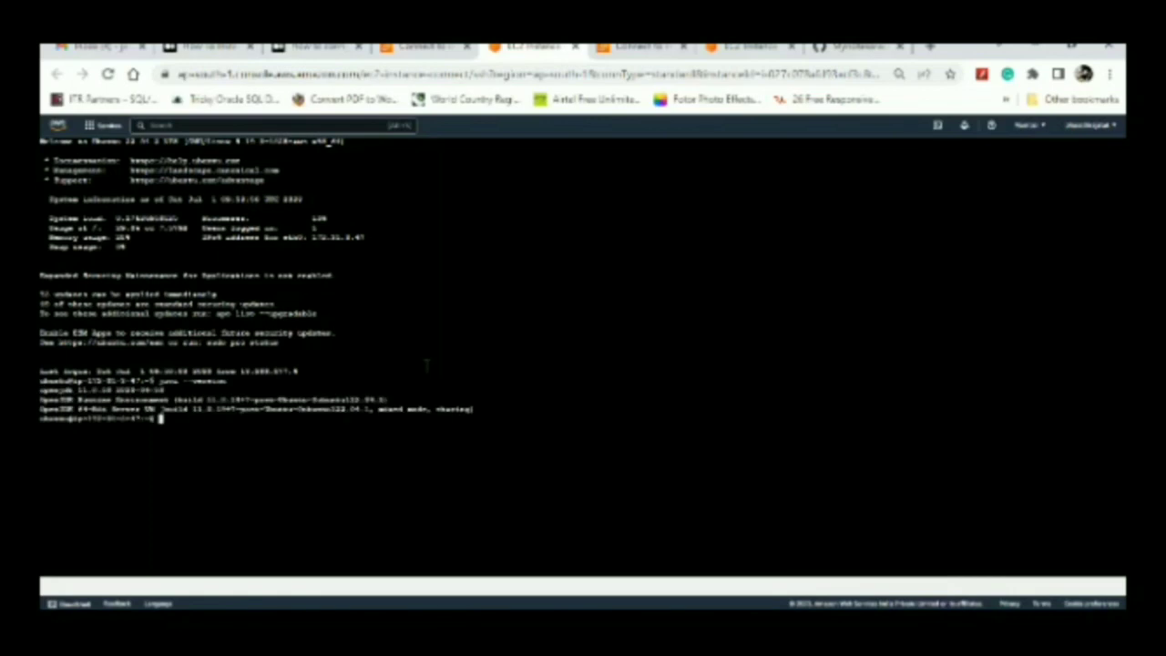
# Check the installed Java compiler by changing the previous command to javac --version and running it.
pyautogui.press('Up')
pyautogui.press('Left')
pyautogui.press('Left')
pyautogui.press('Left')
pyautogui.press('Left')
pyautogui.press('Left')
pyautogui.press('Left')
pyautogui.press('Left')
pyautogui.press('Left')
pyautogui.write('c')
pyautogui.press('Return')
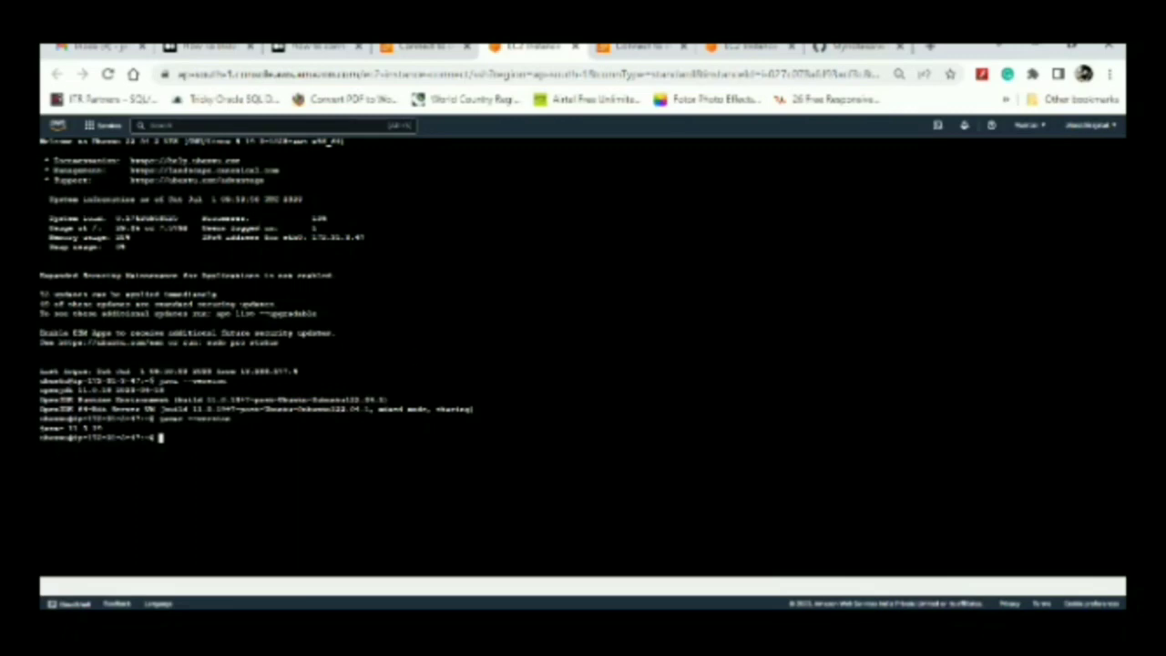
# Copy the curl and echo deb commands from the article's step 8 and run them to add the Jenkins key and package repository.
pyautogui.click(222, 46)
pyautogui.scroll(-3, 380, 310)
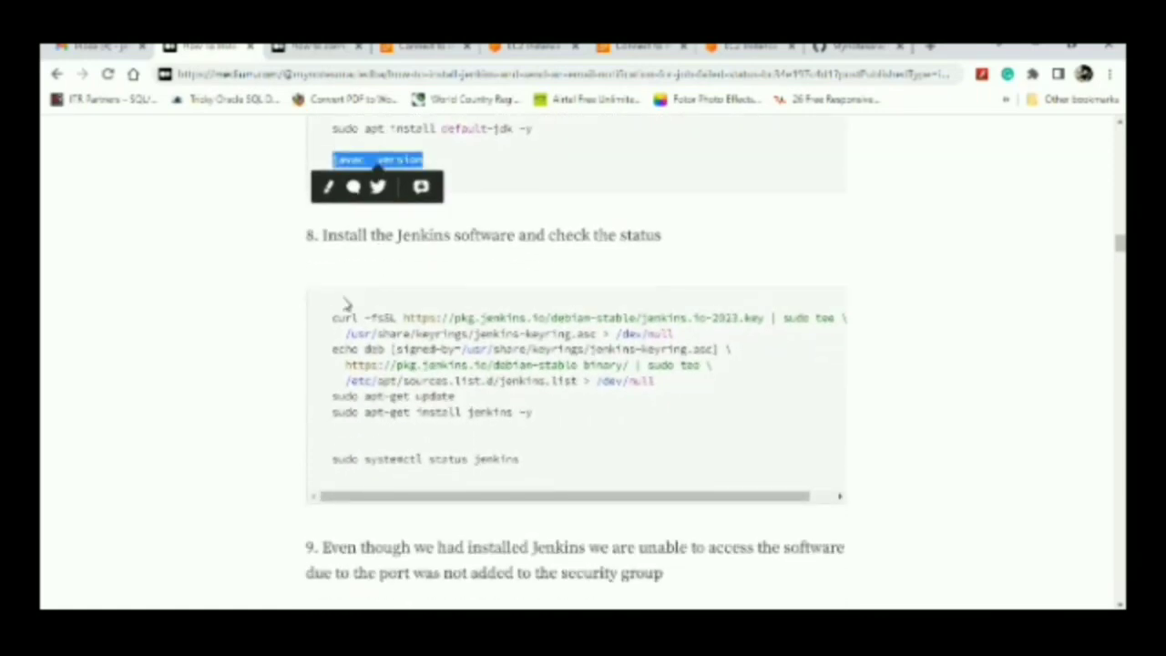
pyautogui.moveTo(333, 318); pyautogui.dragTo(719, 382)
pyautogui.hotkey('ctrl', 'c')
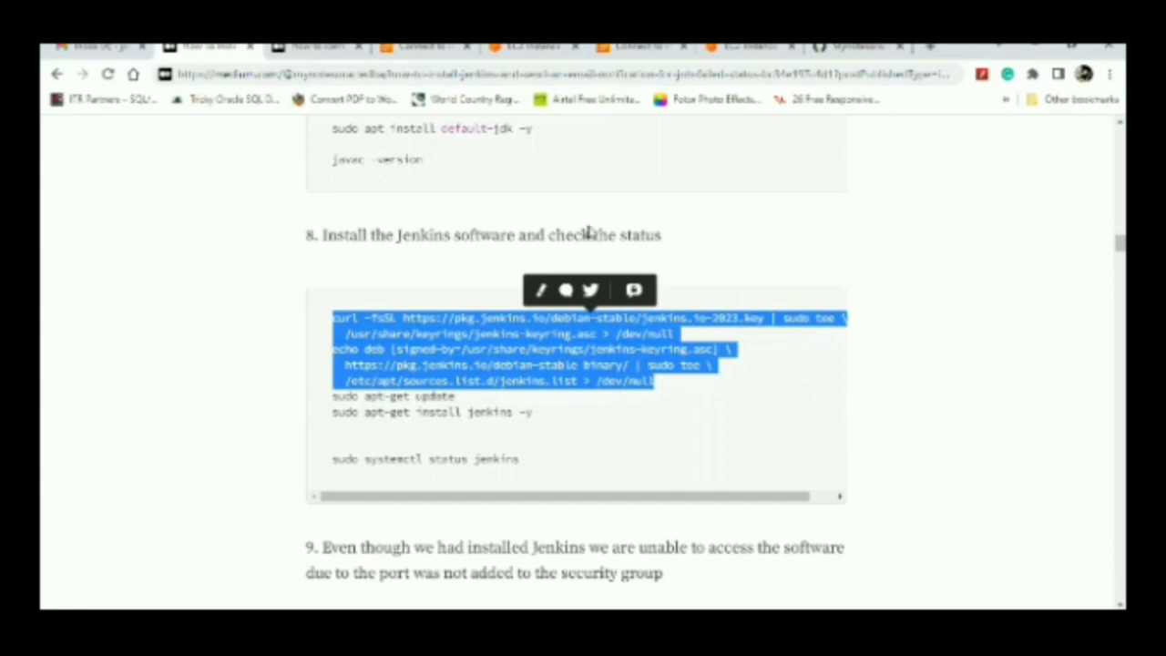
pyautogui.click(763, 52)
pyautogui.rightClick(443, 149)
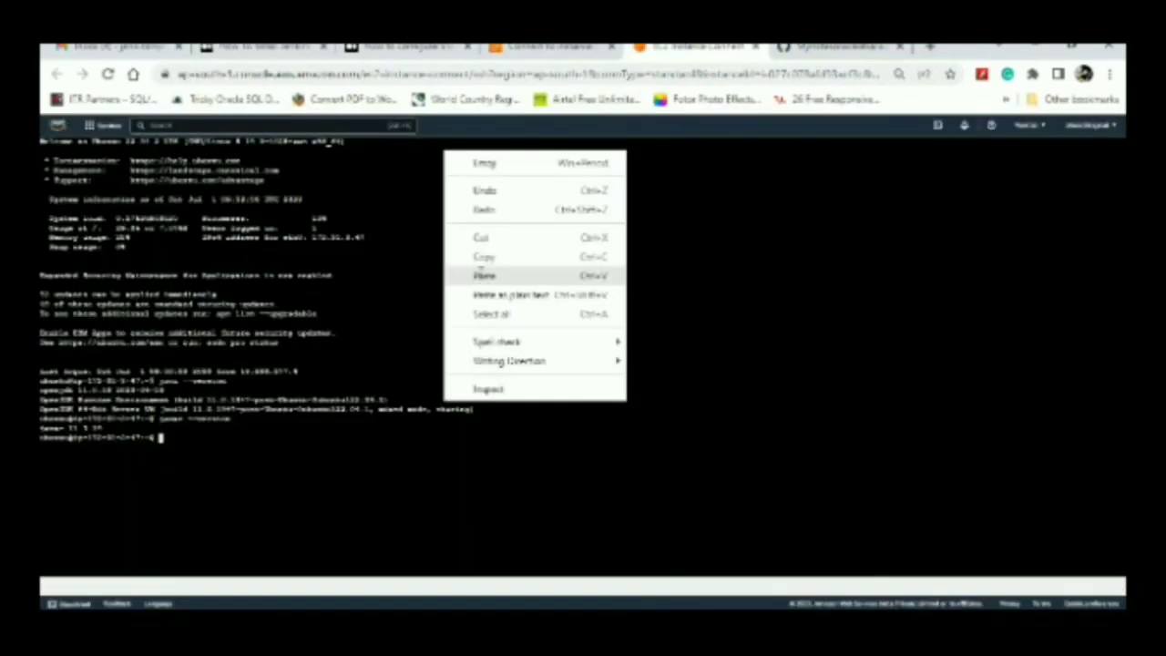
pyautogui.click(481, 271)
pyautogui.press('Return')
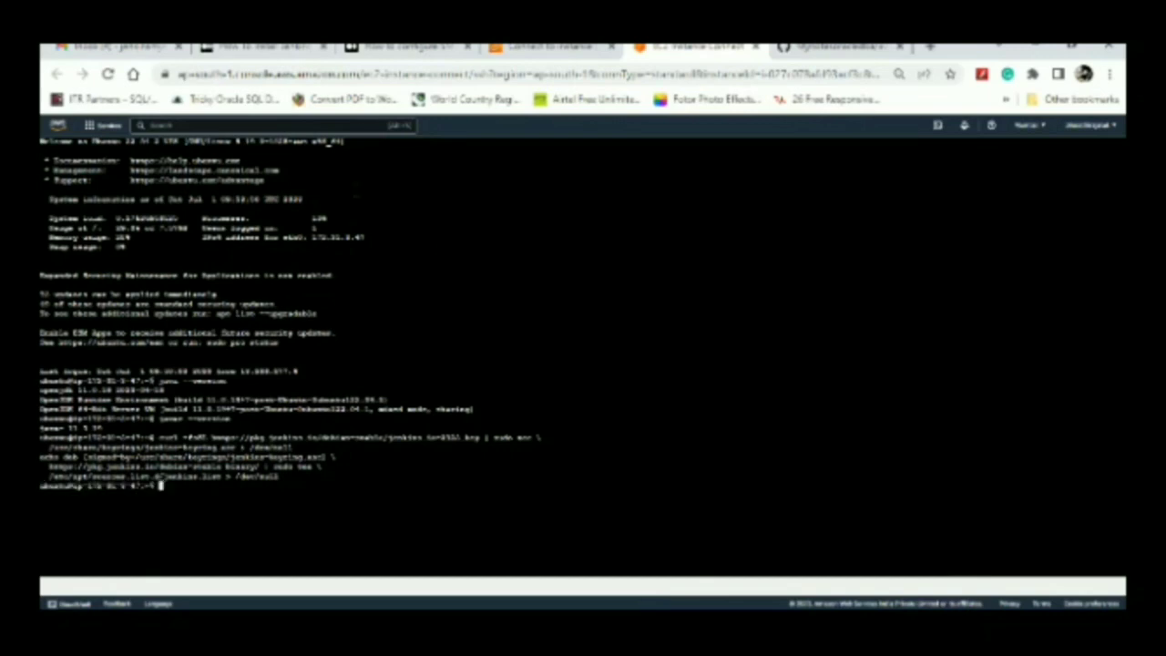
# Copy sudo apt-get update from the article's Jenkins installation block and run it in the terminal.
pyautogui.click(271, 47)
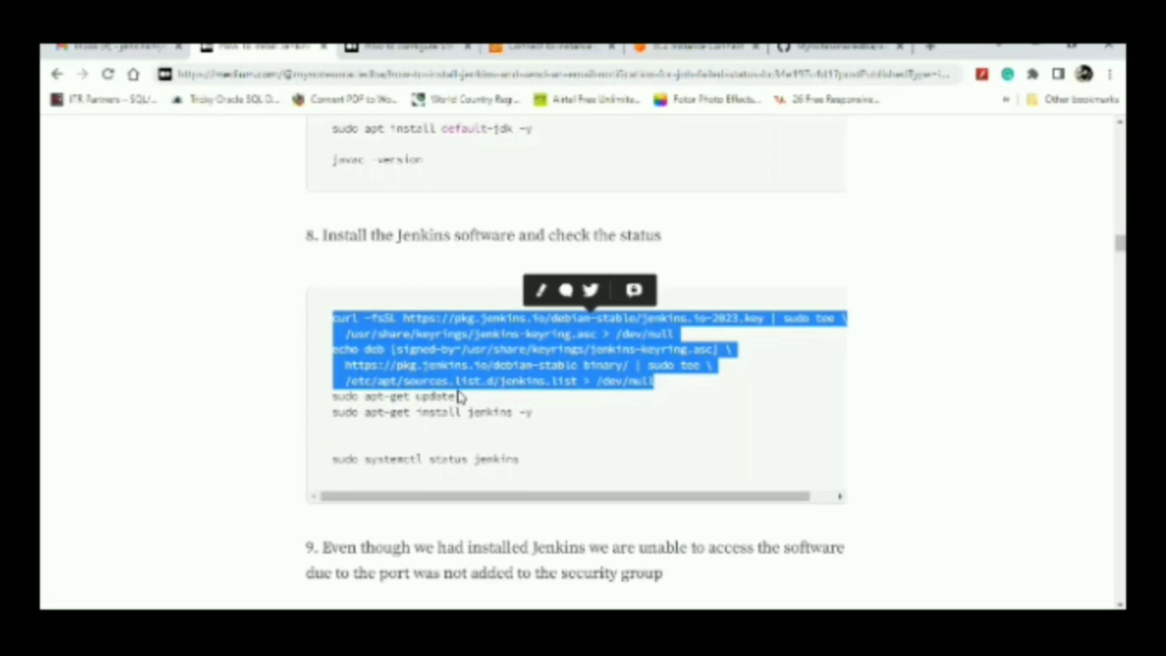
pyautogui.moveTo(458, 399); pyautogui.dragTo(333, 398)
pyautogui.hotkey('ctrl', 'c')
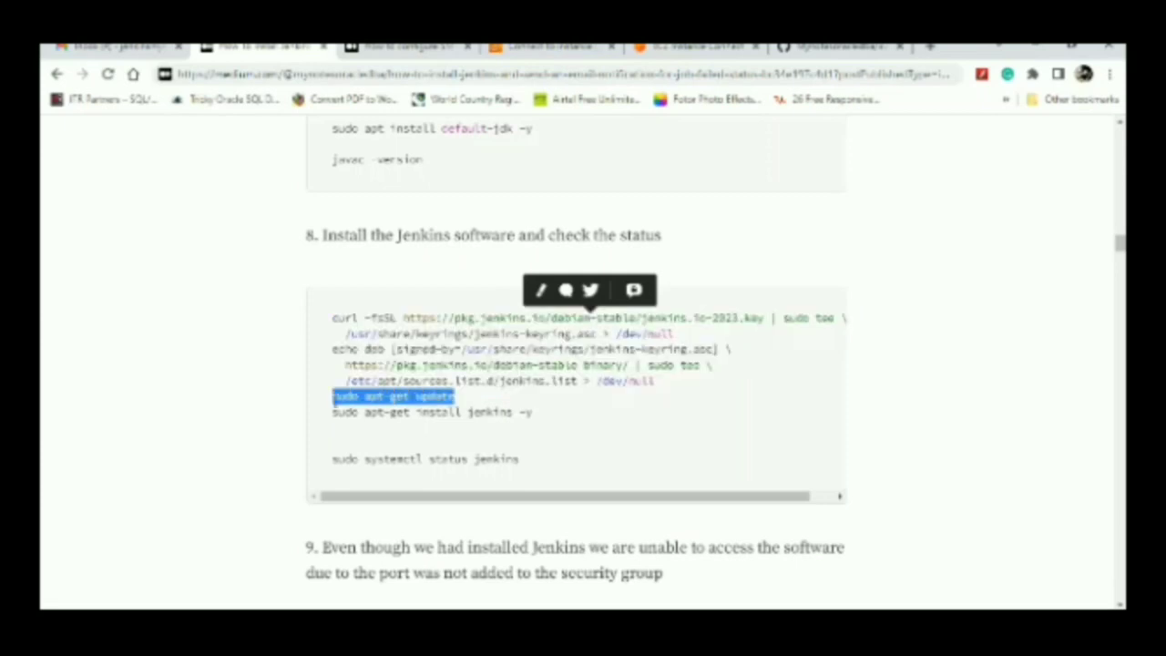
pyautogui.hotkey('alt', 'Tab')
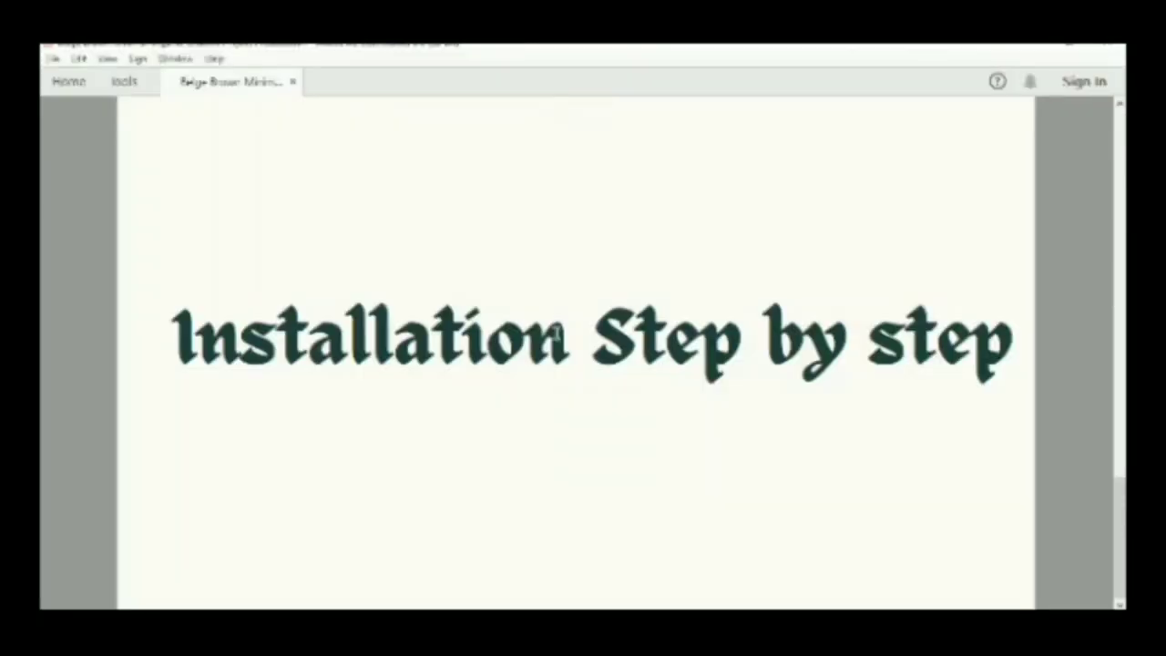
pyautogui.hotkey('alt', 'Tab')
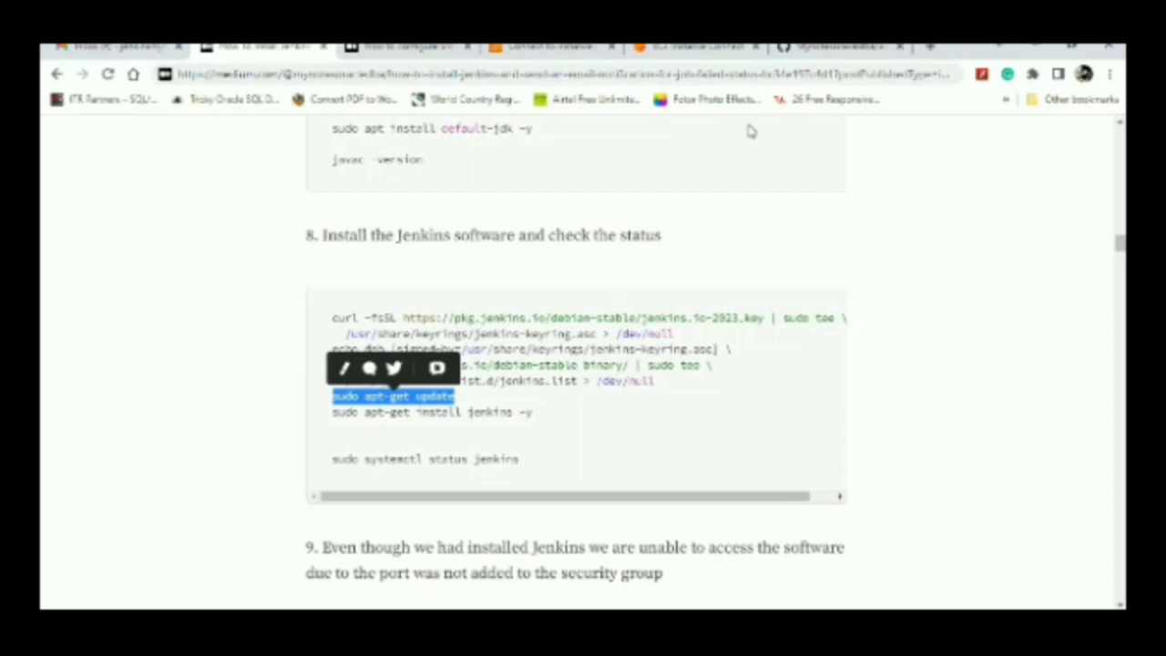
pyautogui.click(702, 48)
pyautogui.rightClick(482, 362)
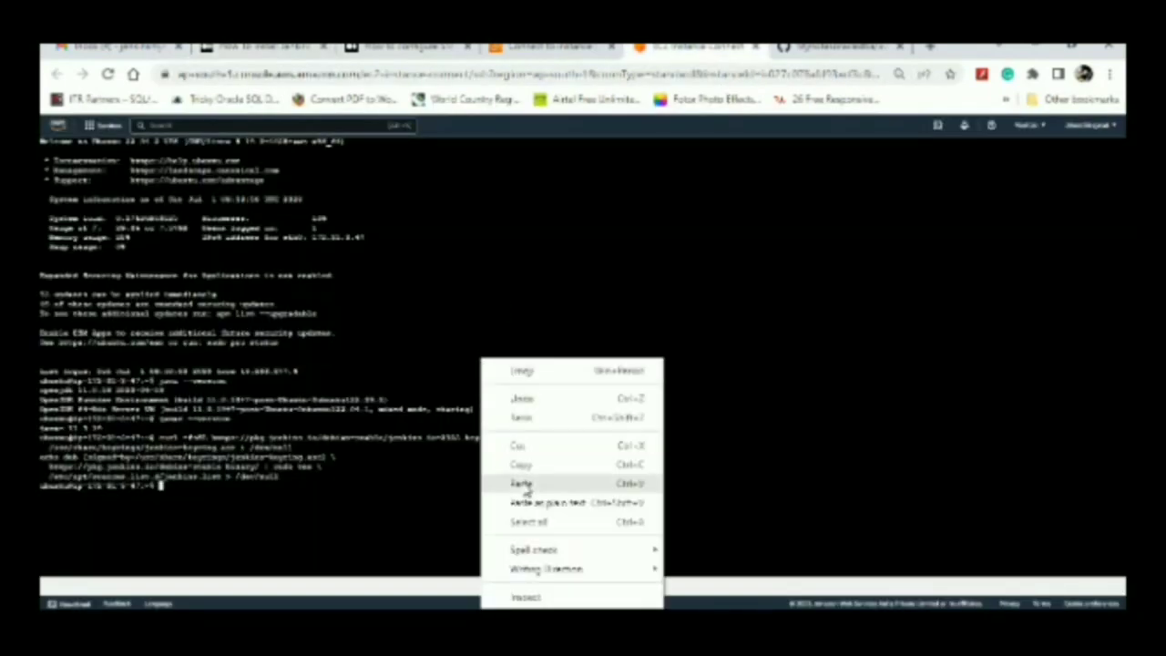
pyautogui.click(523, 485)
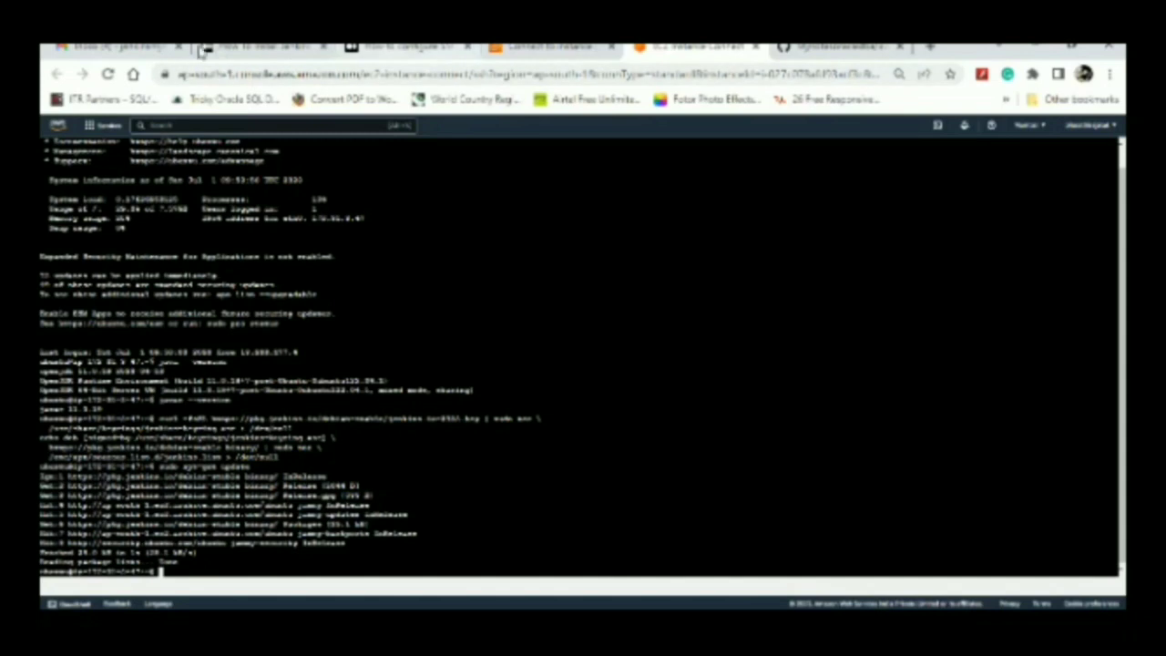
# Install Jenkins by running sudo apt-get install jenkins -y, copied from the article, in the terminal.
pyautogui.click(274, 48)
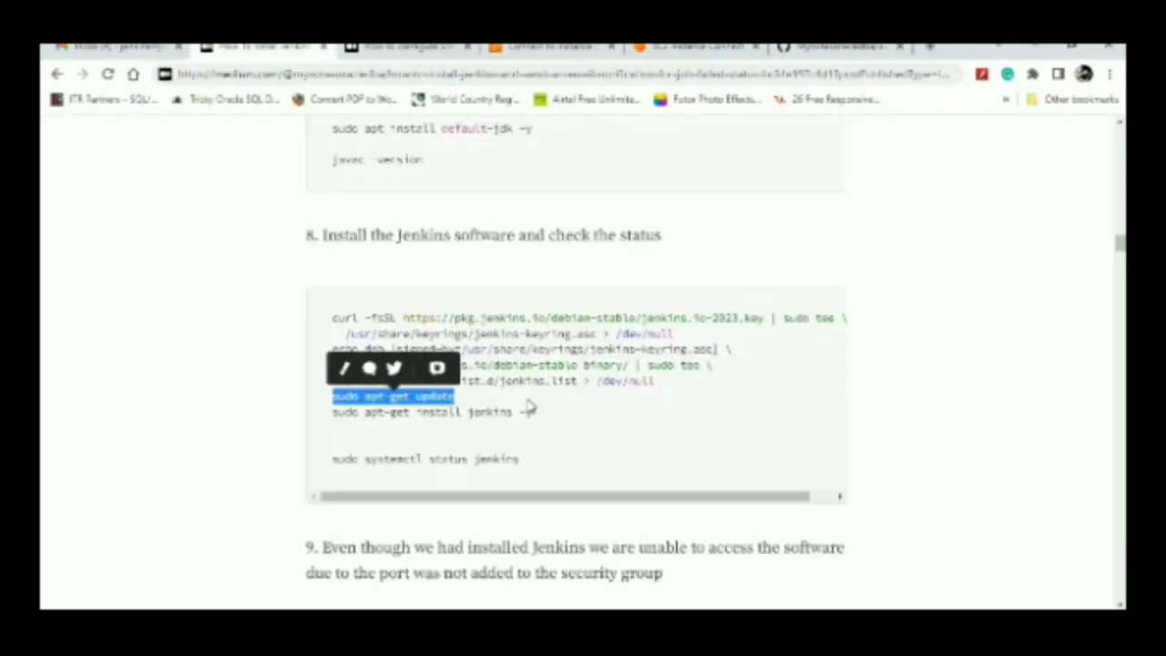
pyautogui.moveTo(534, 416); pyautogui.dragTo(328, 421)
pyautogui.hotkey('ctrl', 'c')
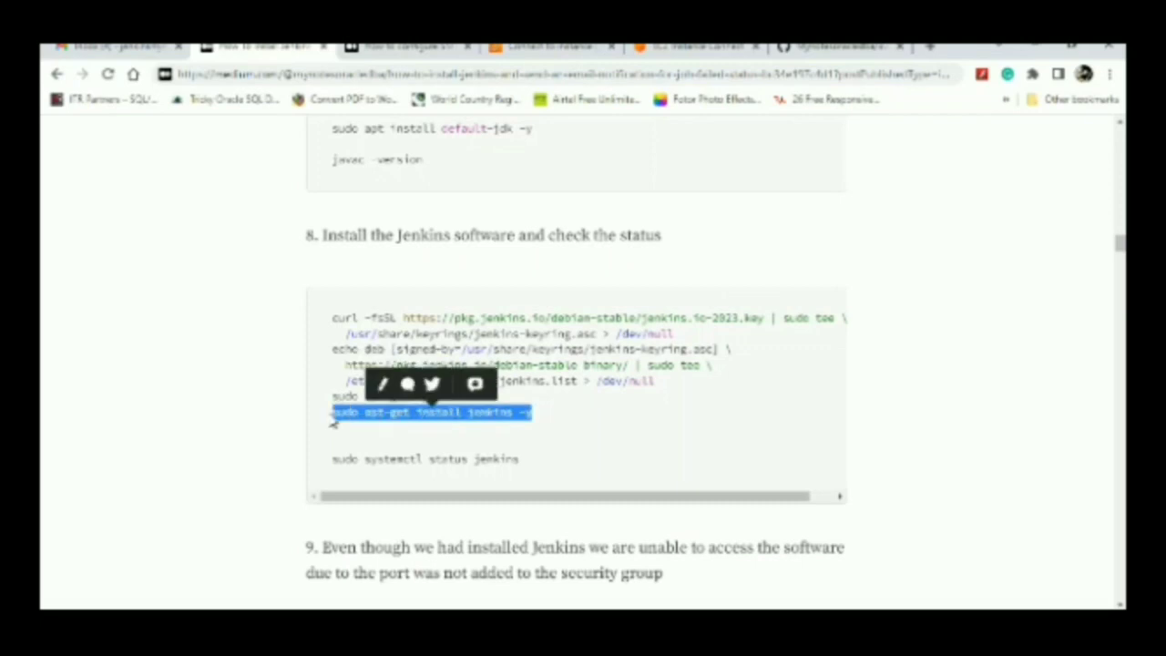
pyautogui.click(674, 50)
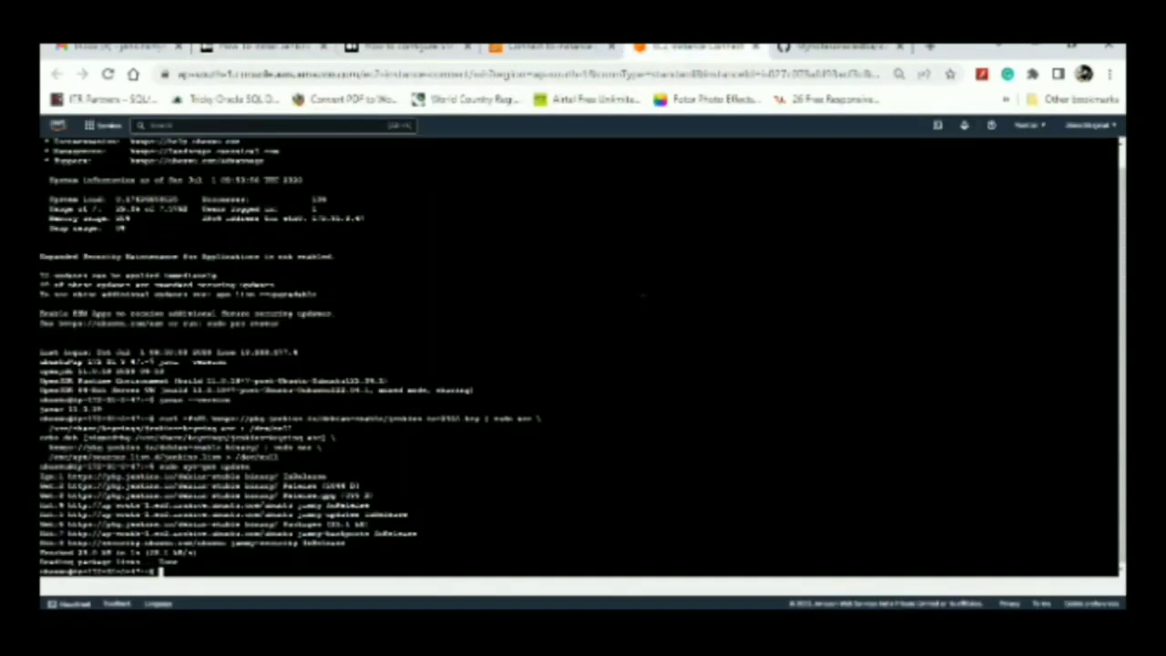
pyautogui.rightClick(648, 312)
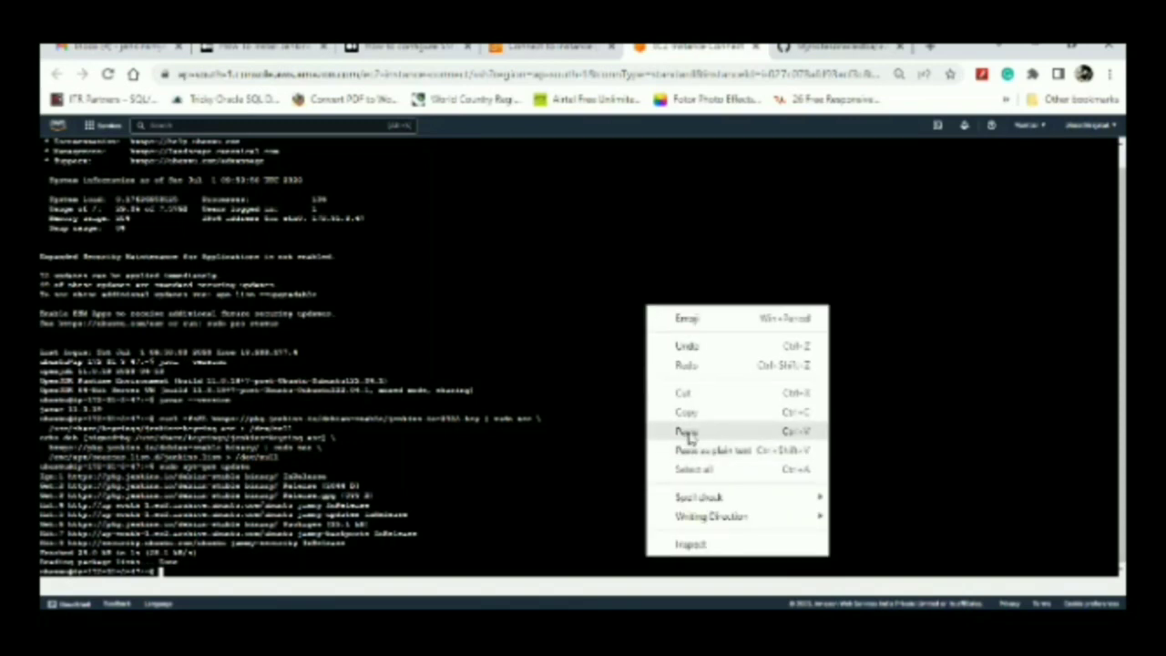
pyautogui.click(686, 432)
pyautogui.press('Return')
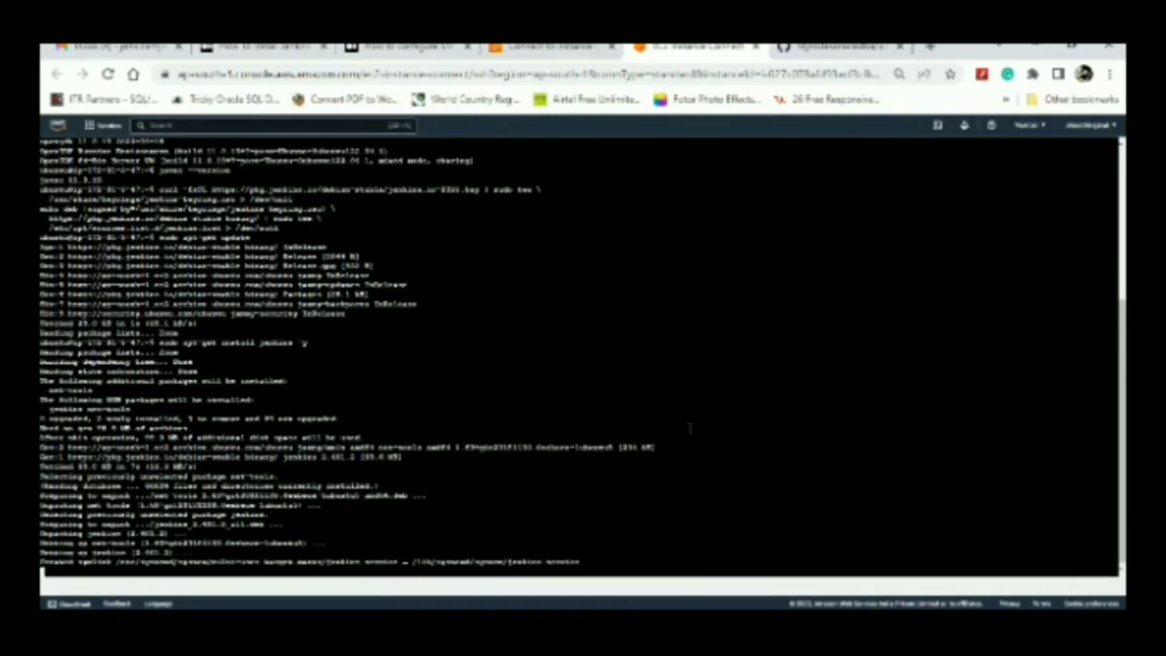
# Copy sudo systemctl status jenkins from the article, return to the terminal and enter a few blank lines at the running installation.
pyautogui.click(216, 50)
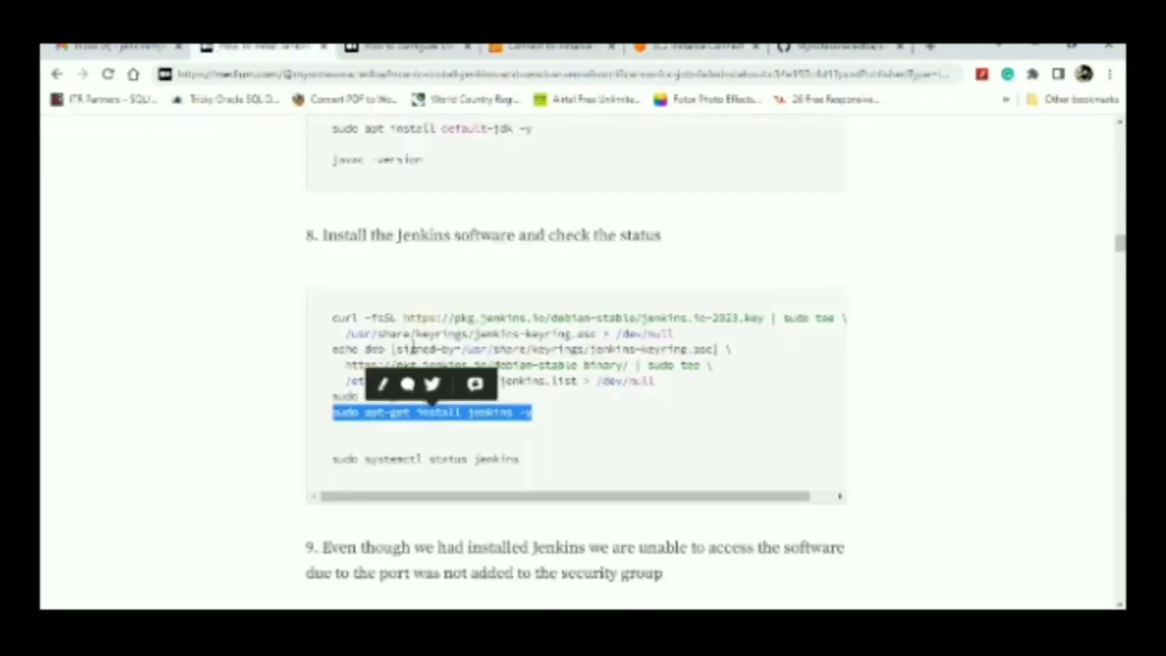
pyautogui.moveTo(521, 460); pyautogui.dragTo(334, 460)
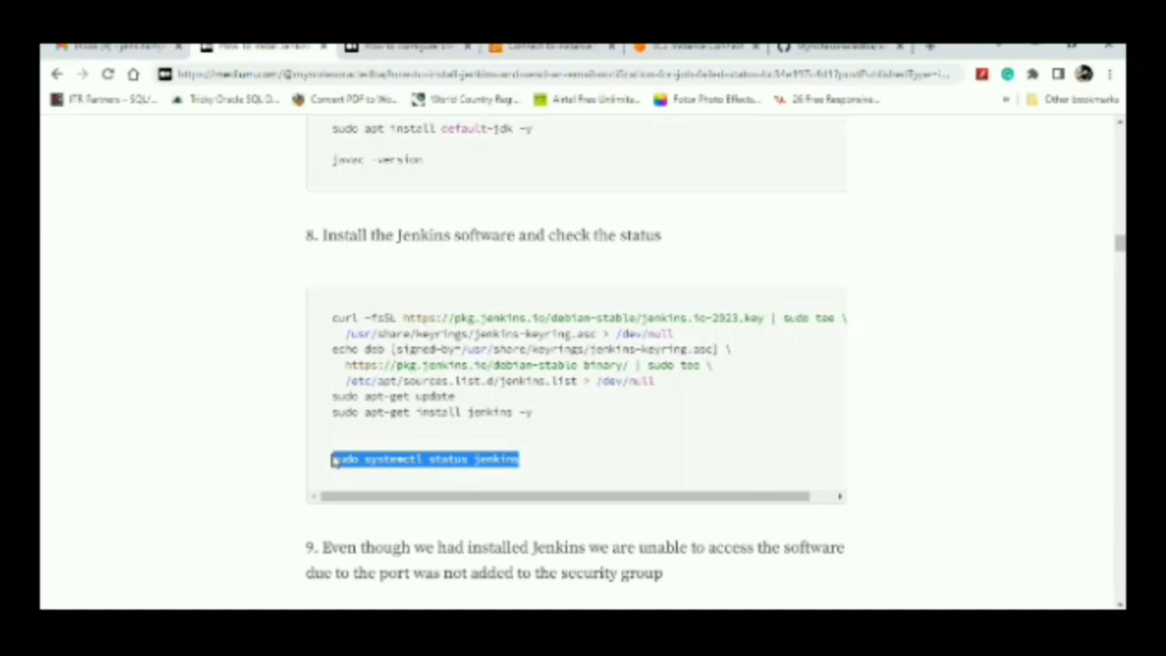
pyautogui.click(720, 50)
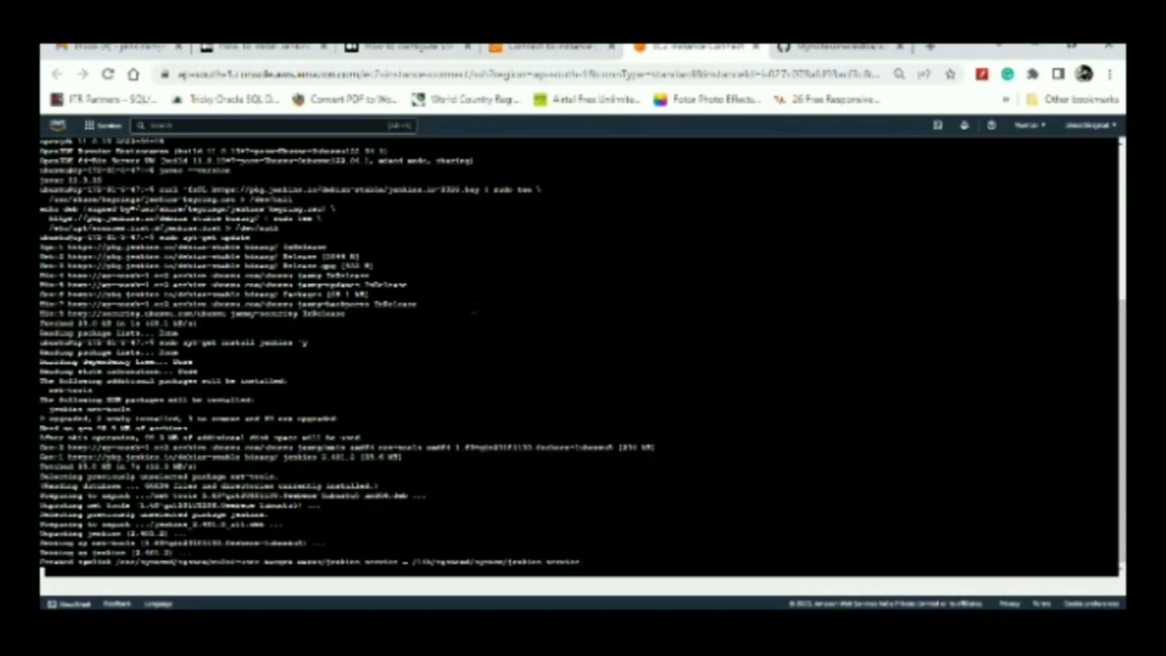
pyautogui.press('Return')
pyautogui.press('Return')
pyautogui.press('Return')
pyautogui.press('Return')
pyautogui.press('Return')
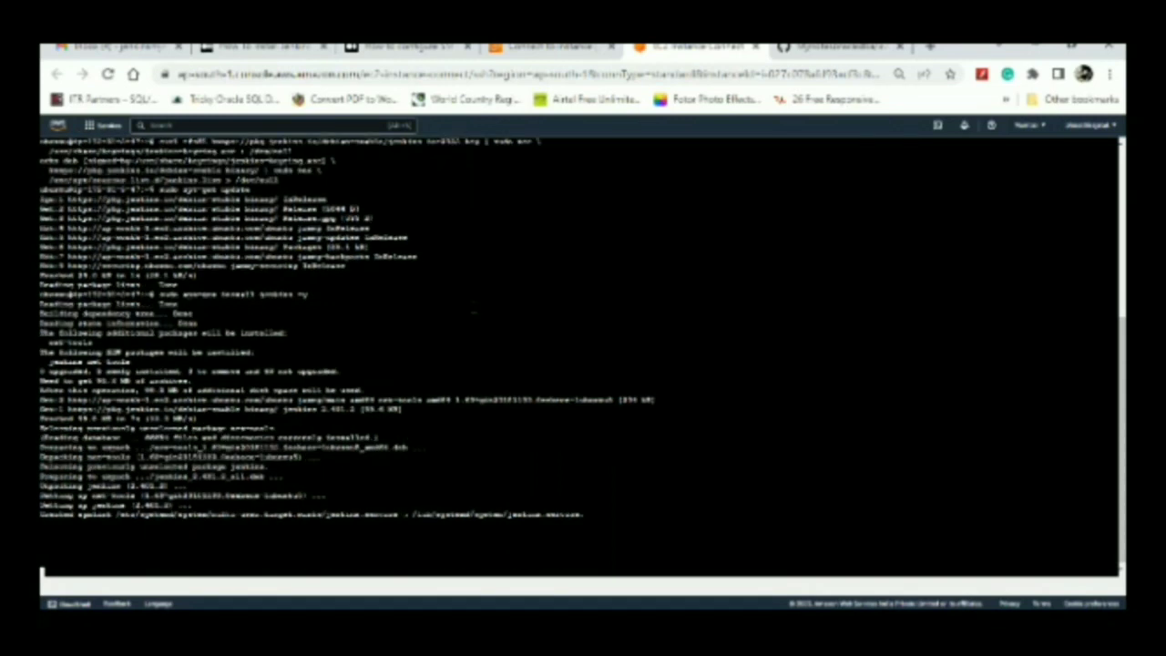
# Return from the connection page to the EC2 instances list and open the master instance's summary.
pyautogui.click(574, 48)
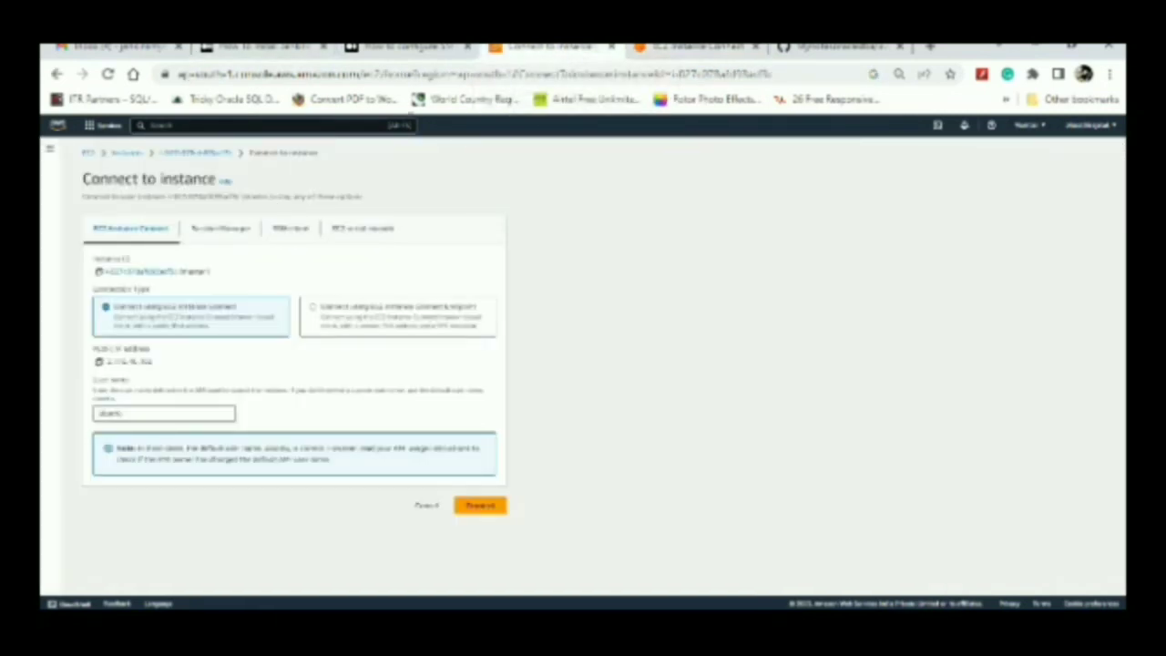
pyautogui.click(128, 155)
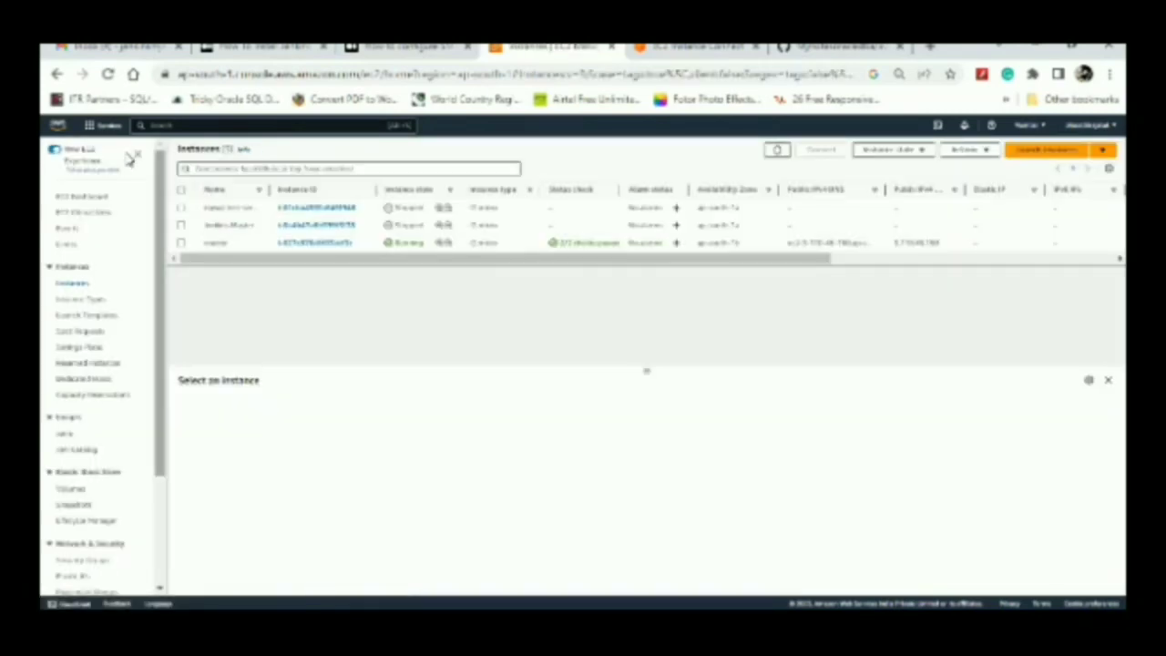
pyautogui.click(308, 244)
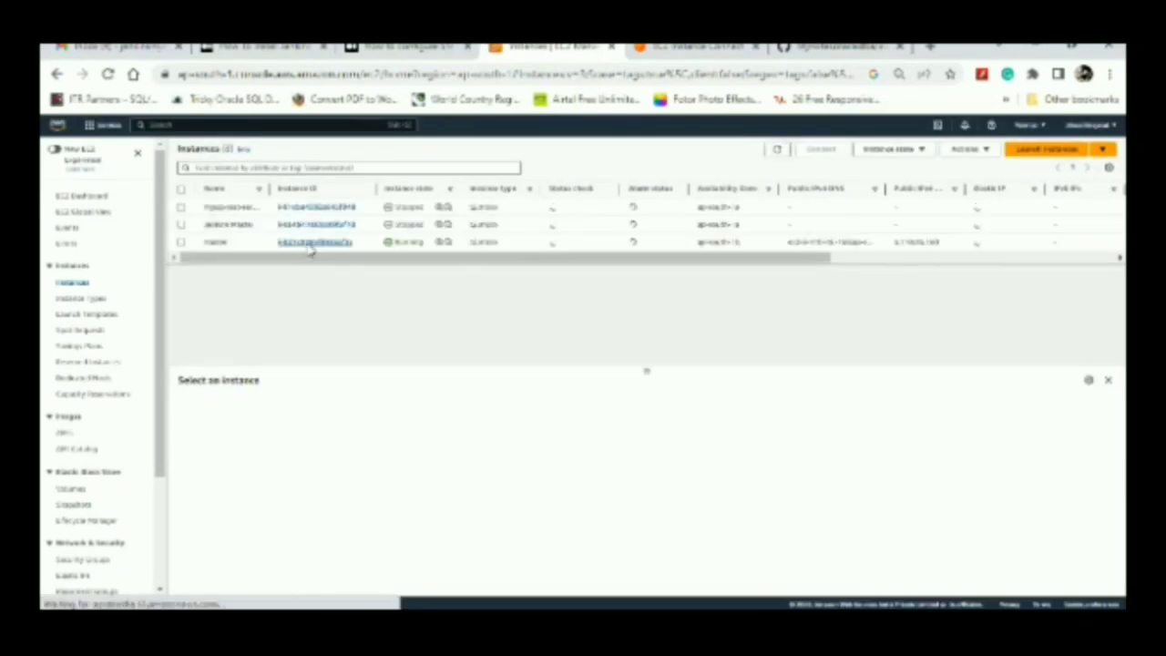
pyautogui.click(310, 246)
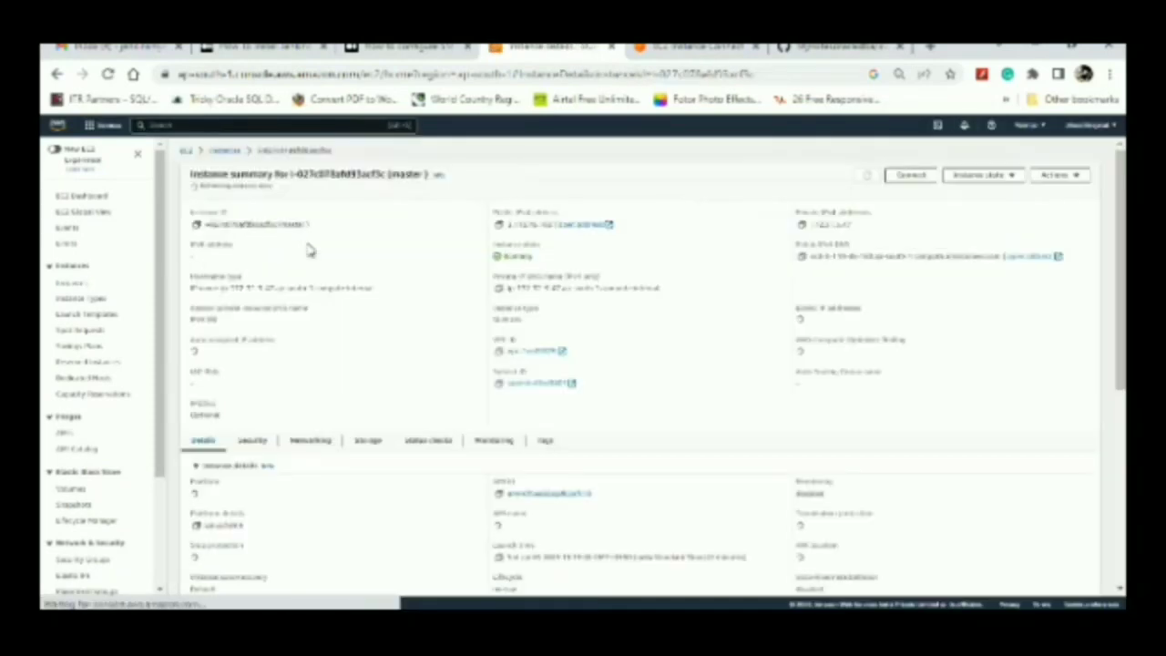
# Open the security group attached to the master instance from its security details.
pyautogui.click(252, 439)
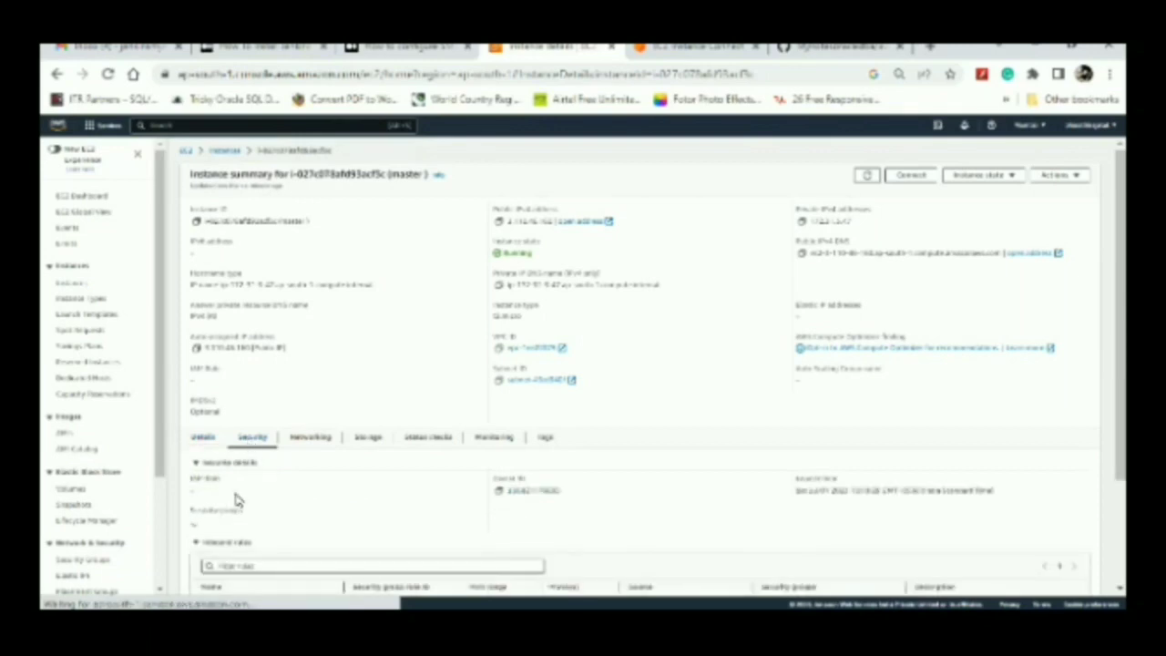
pyautogui.click(219, 525)
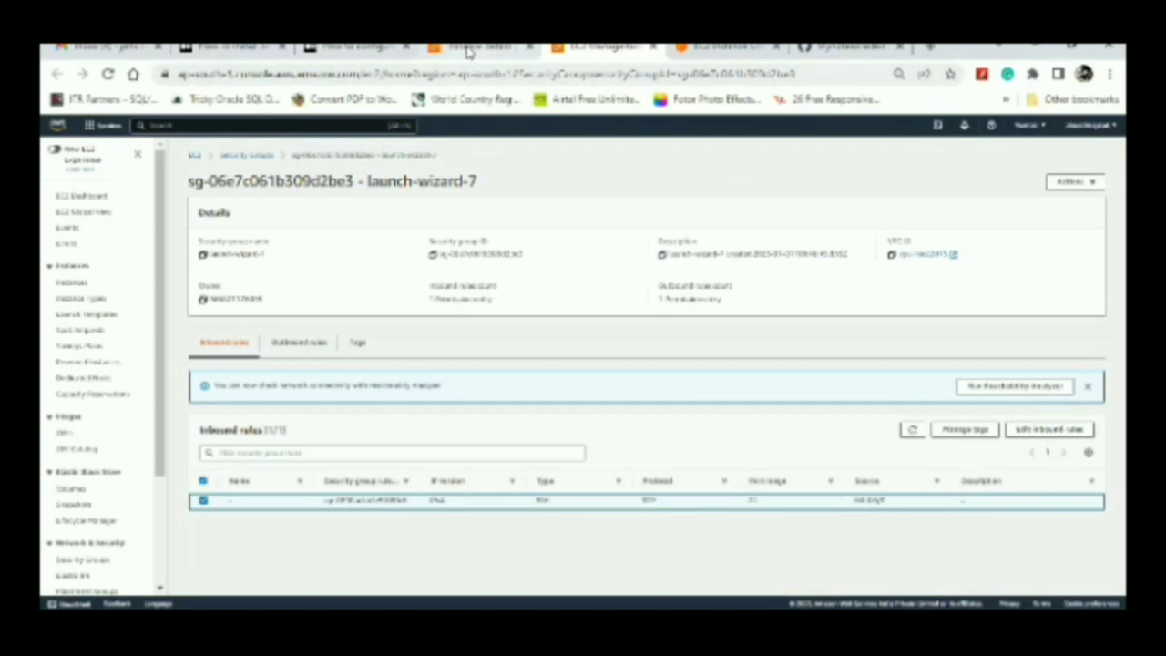
# Copy sudo systemctl status jenkins from the article and run it in the instance's terminal.
pyautogui.click(720, 53)
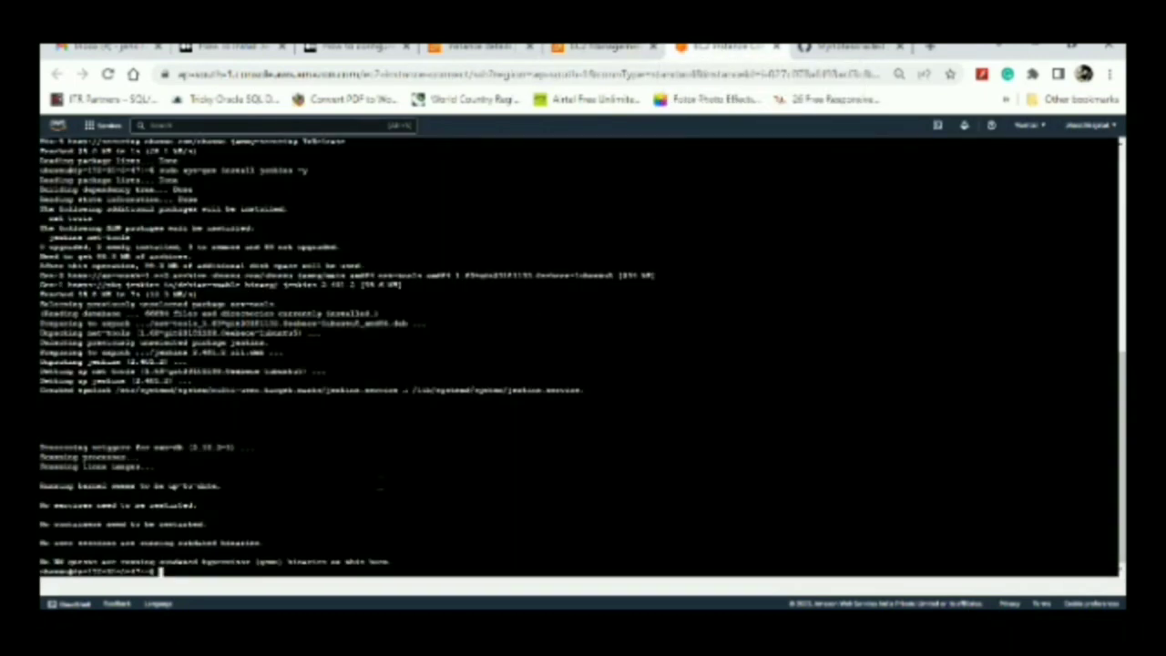
pyautogui.click(246, 56)
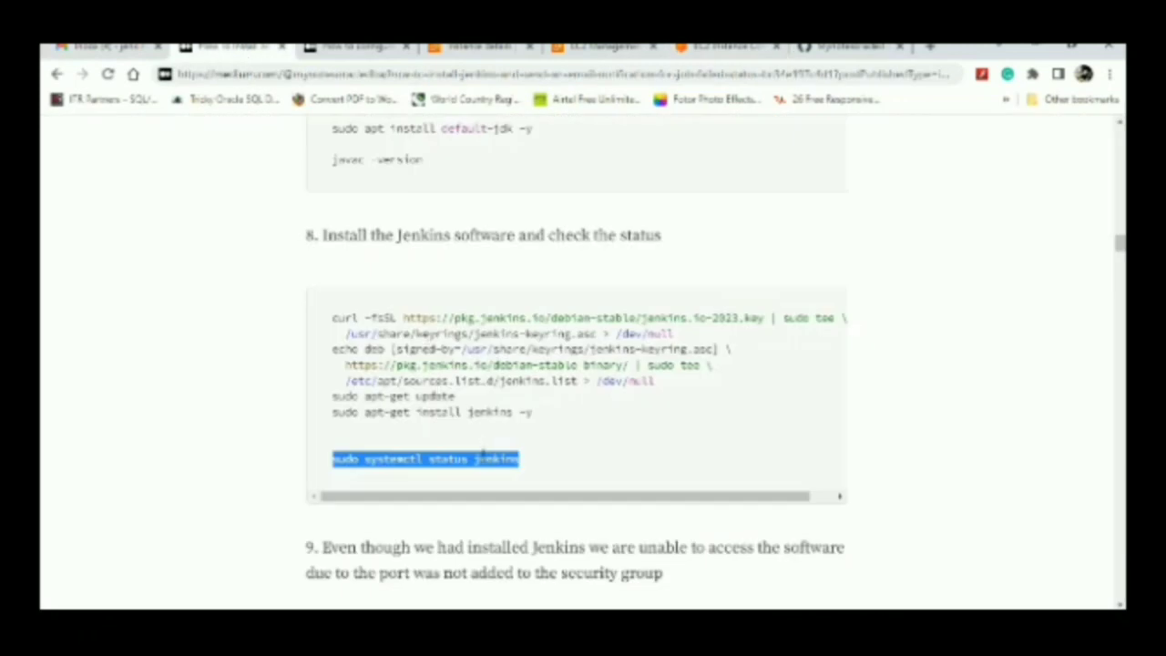
pyautogui.rightClick(483, 460)
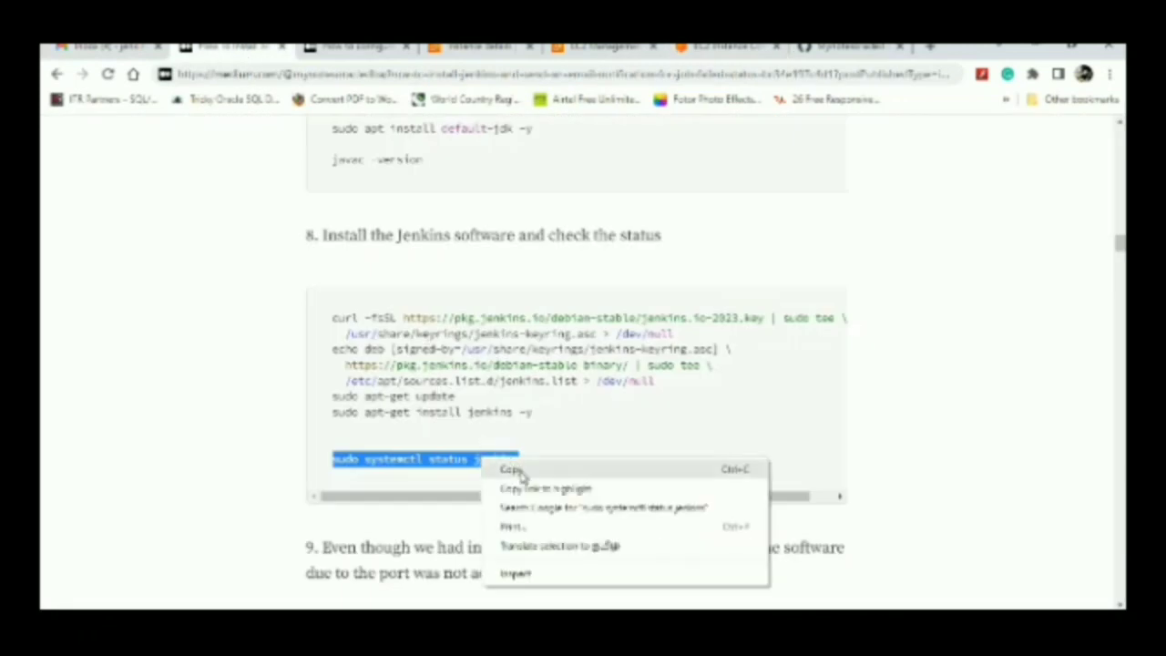
pyautogui.click(511, 470)
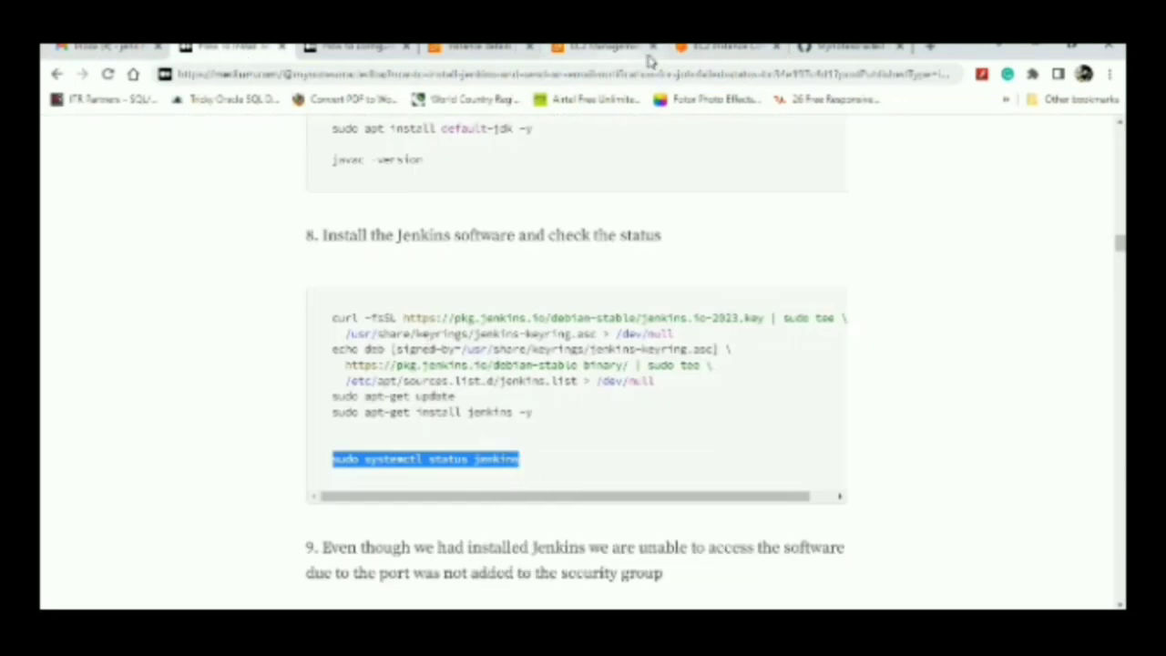
pyautogui.click(706, 48)
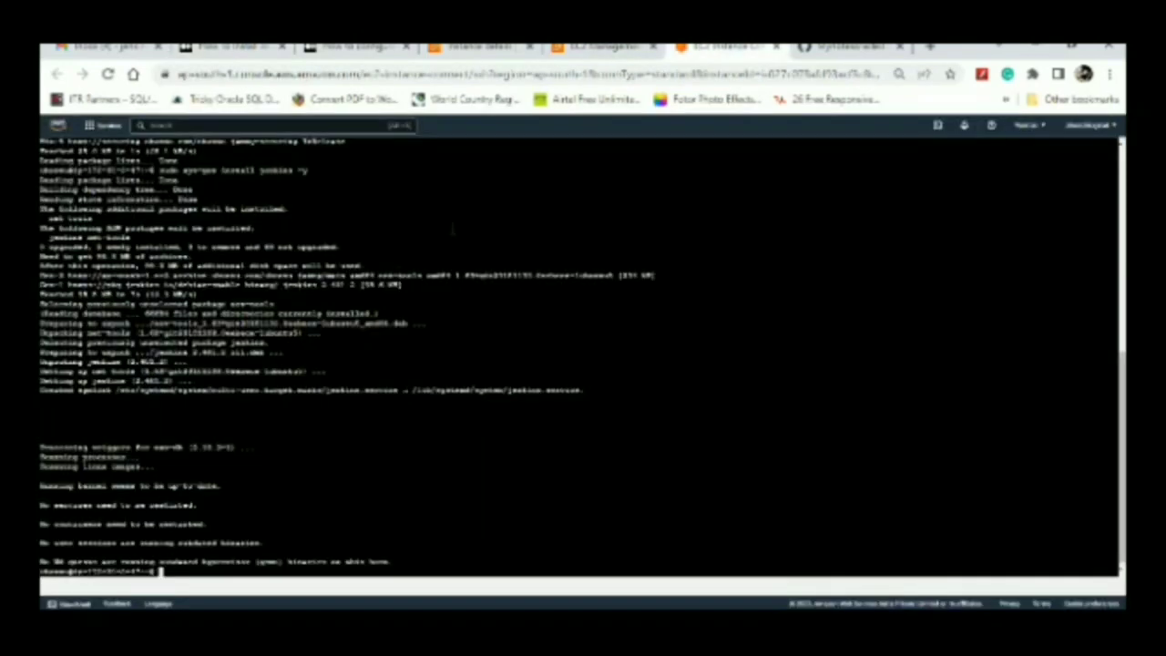
pyautogui.rightClick(381, 290)
pyautogui.click(421, 415)
pyautogui.press('Return')
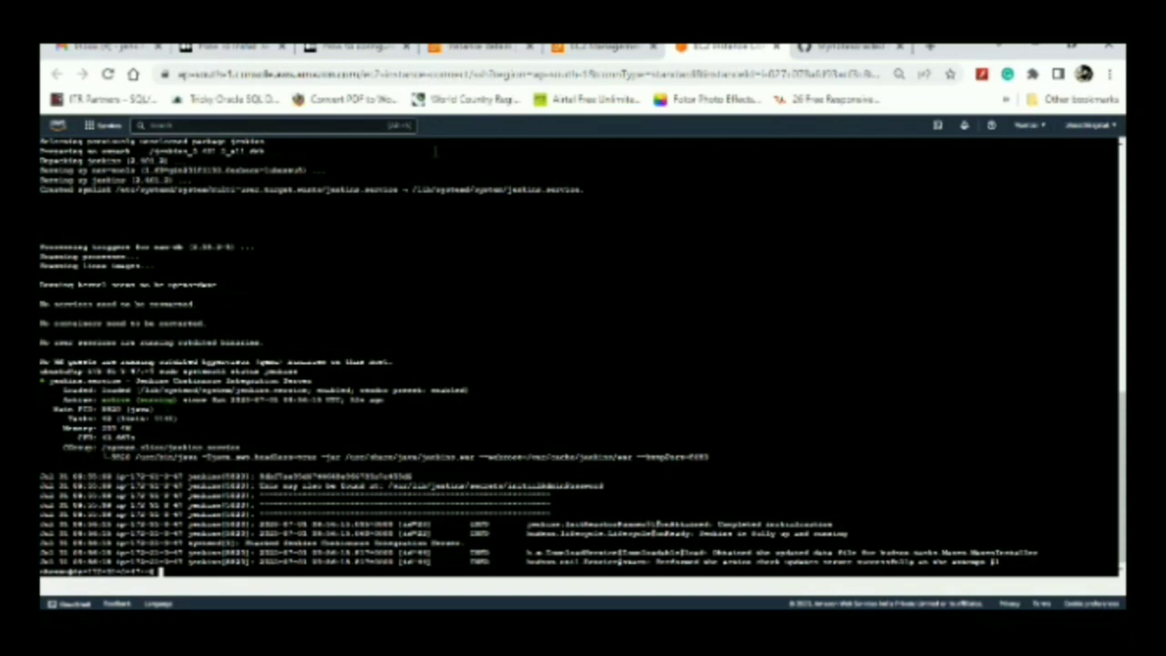
# Copy the master instance's public IPv4 DNS and try to open it on port 8080 in a new browser tab.
pyautogui.click(465, 47)
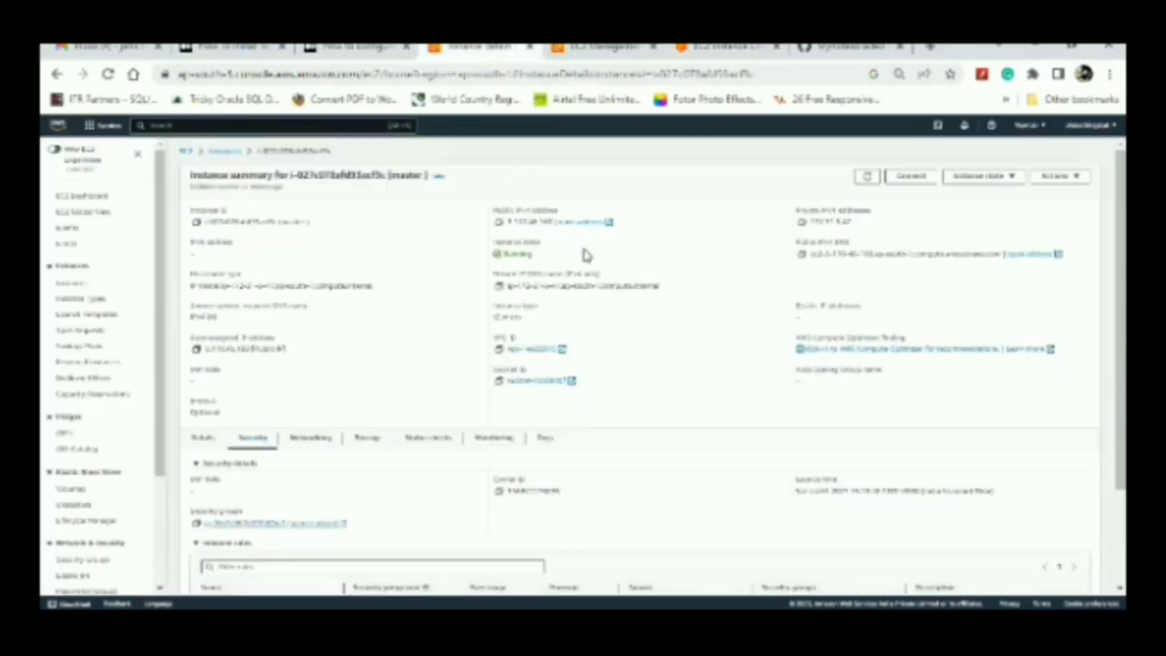
pyautogui.click(801, 256)
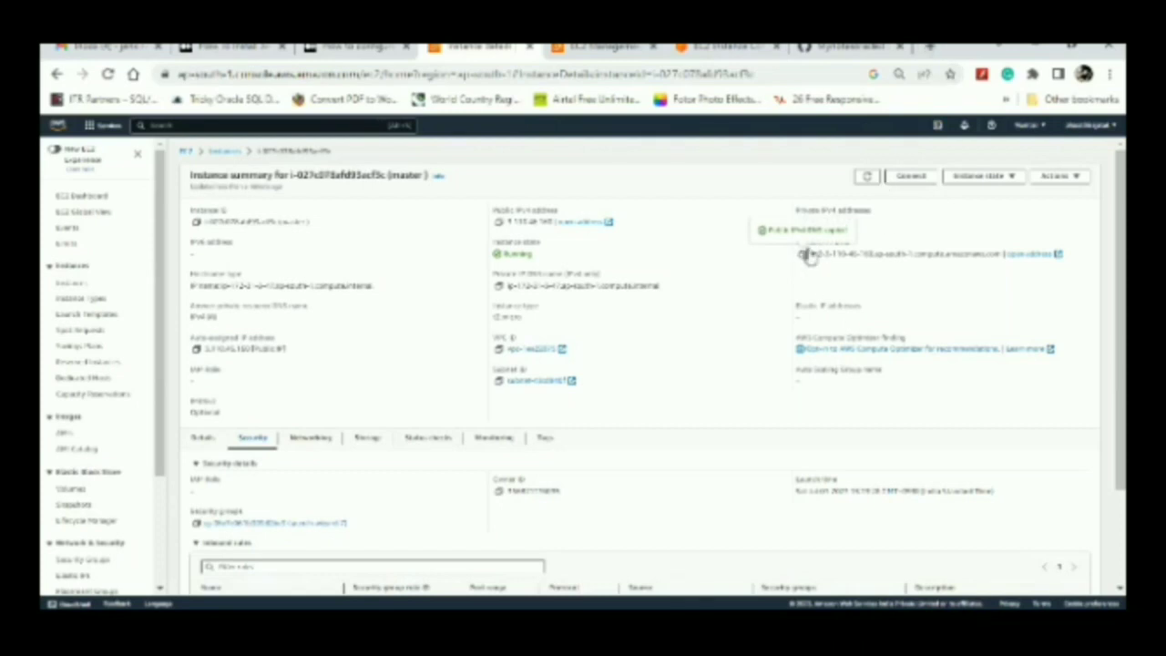
pyautogui.click(929, 48)
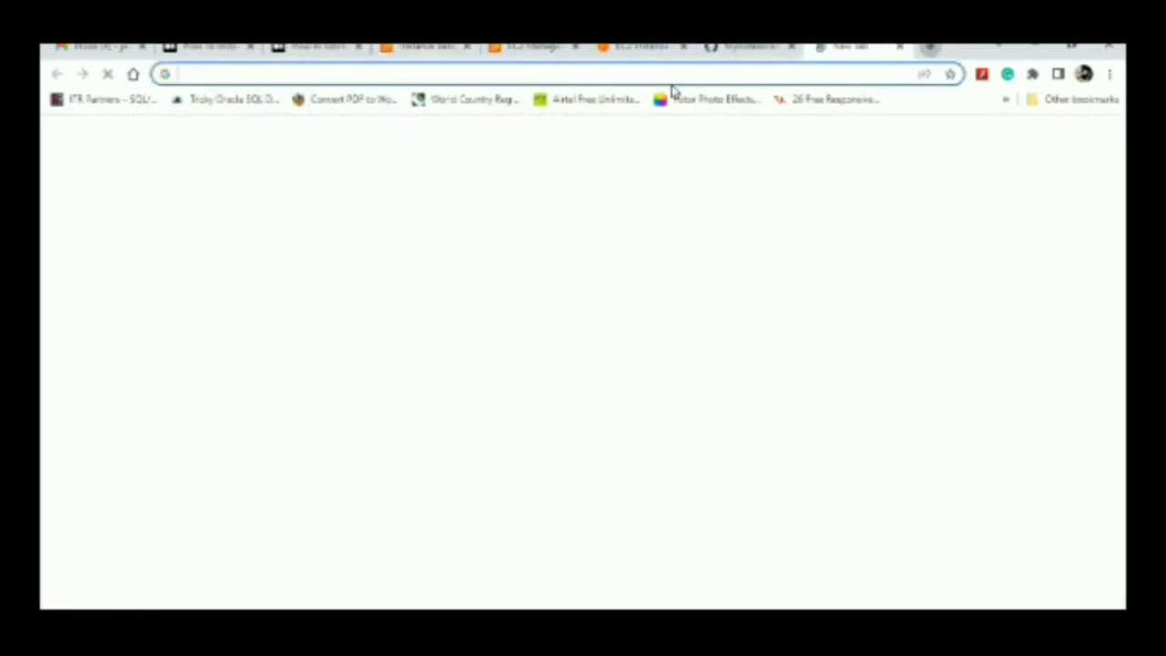
pyautogui.hotkey('ctrl', 'v')
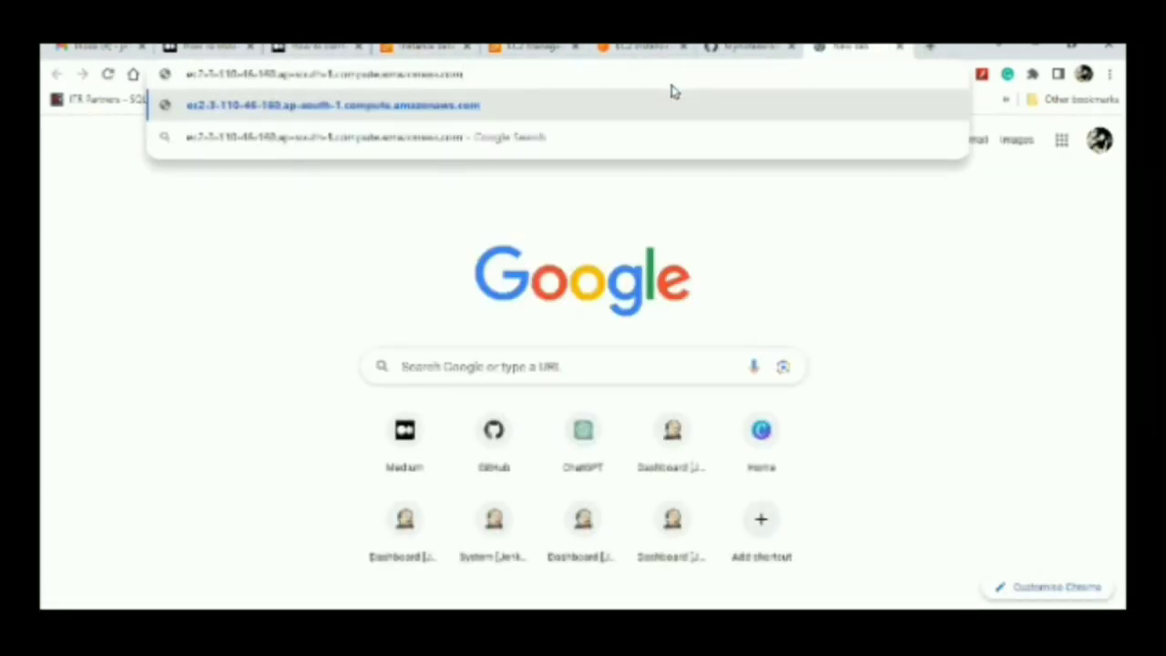
pyautogui.write(':8080')
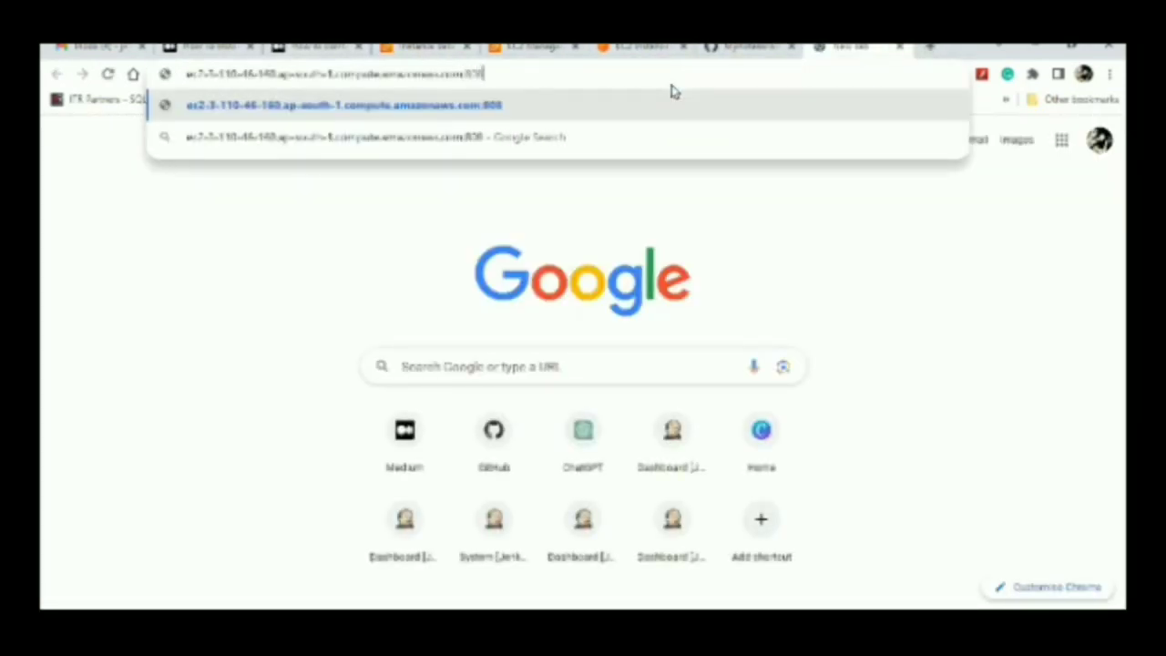
pyautogui.press('Return')
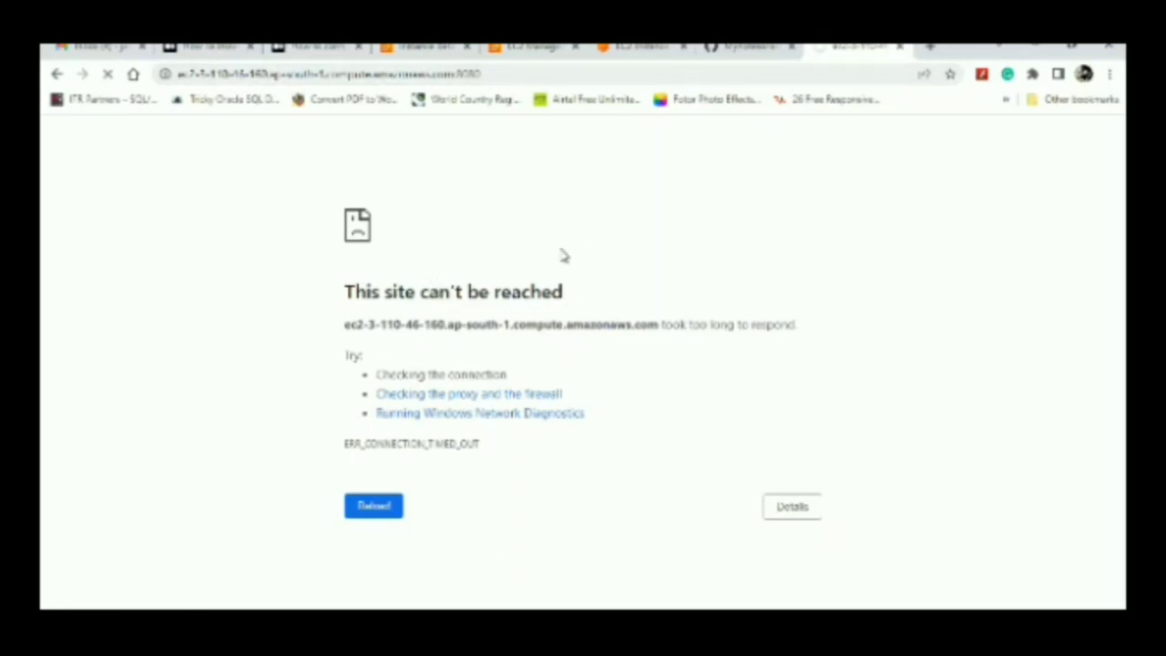
# Add a Custom TCP inbound rule for port 8080 with source 0.0.0.0/0 to the launch-wizard-7 security group and save the rules.
pyautogui.click(433, 50)
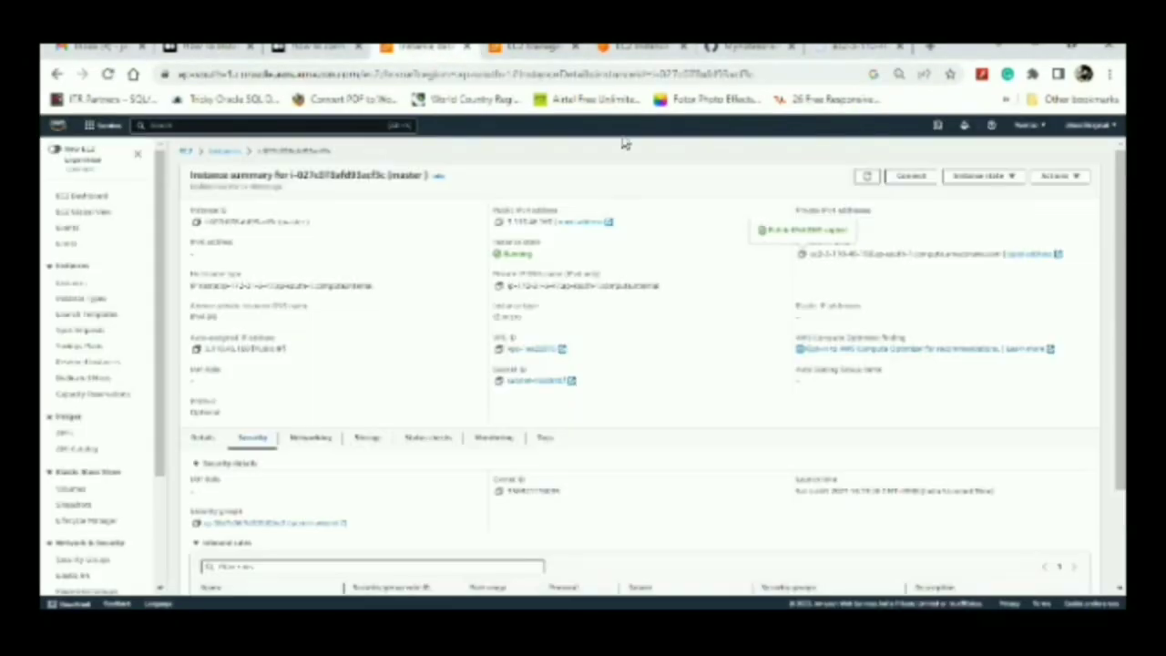
pyautogui.click(531, 50)
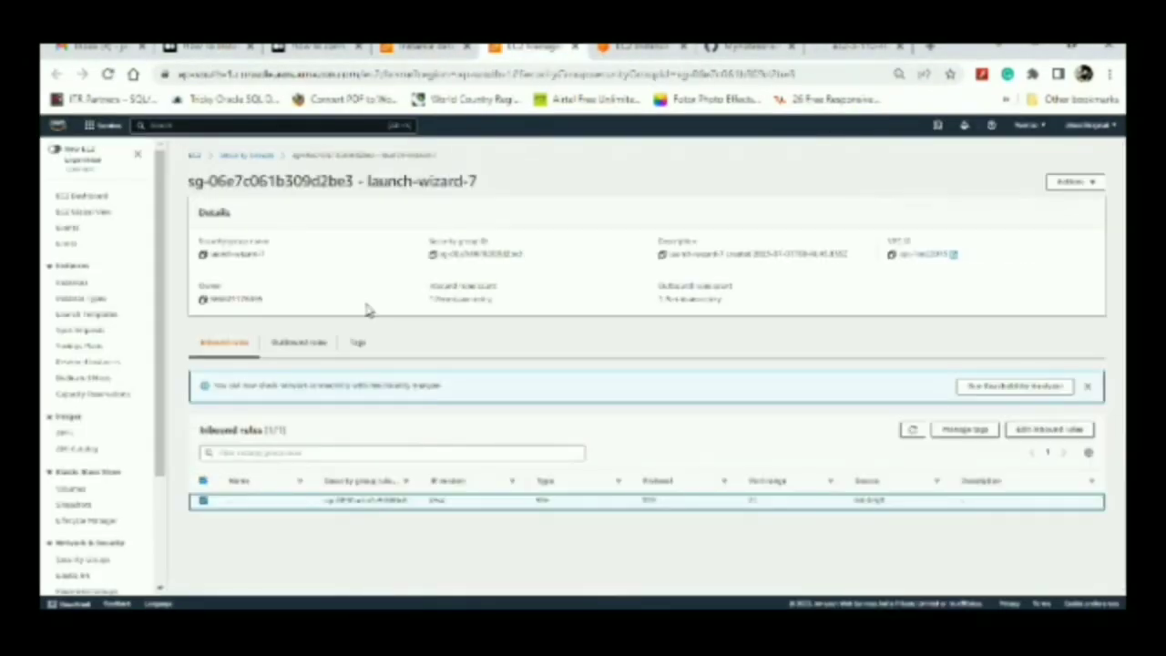
pyautogui.click(1049, 432)
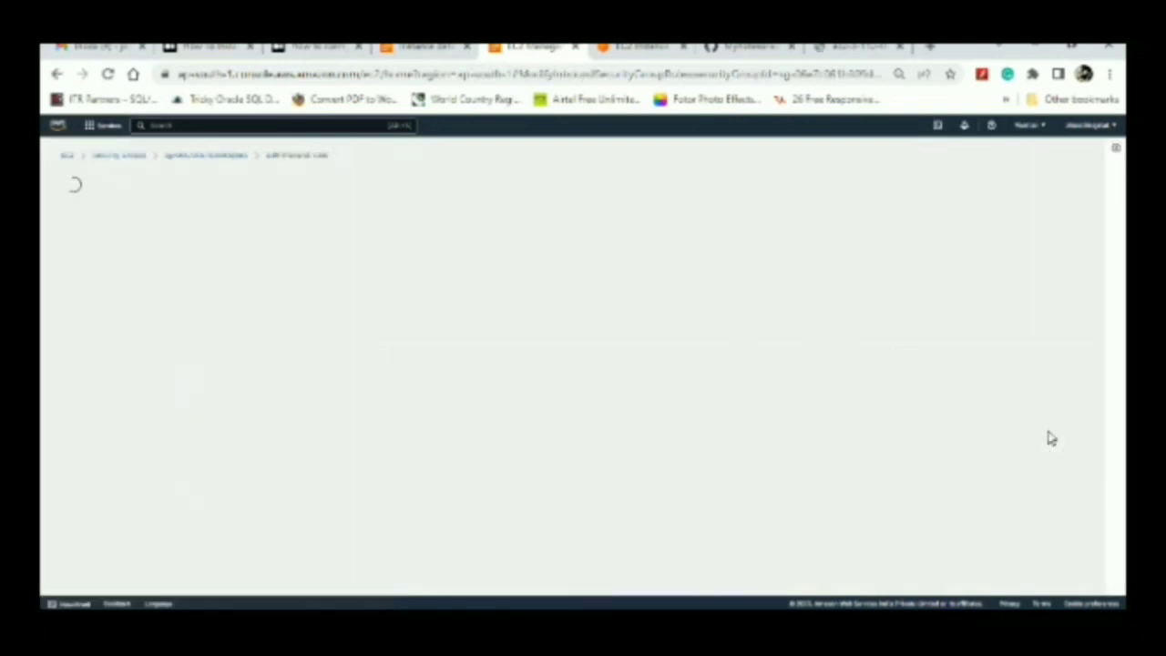
pyautogui.click(86, 338)
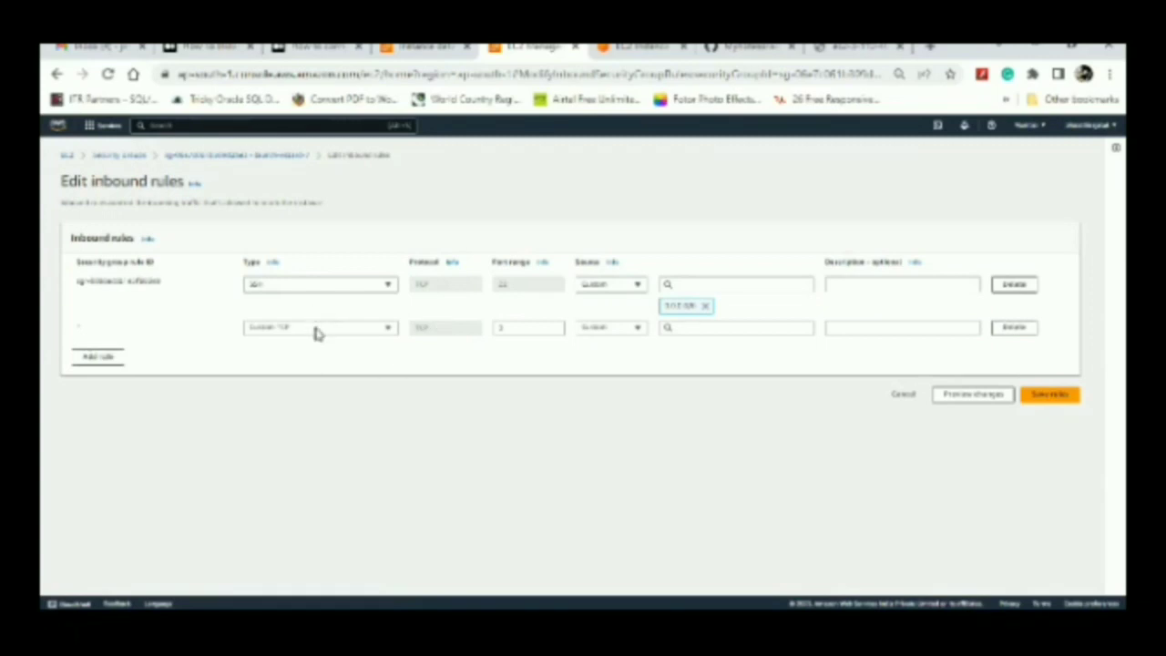
pyautogui.click(508, 326)
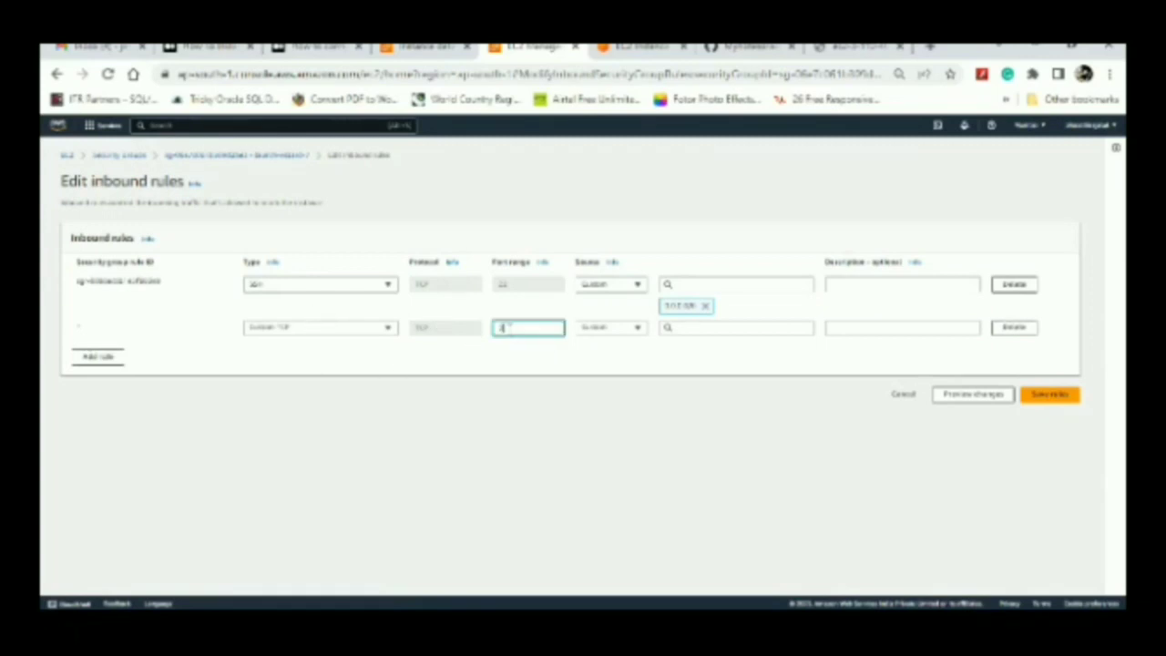
pyautogui.write('80800')
pyautogui.click(675, 330)
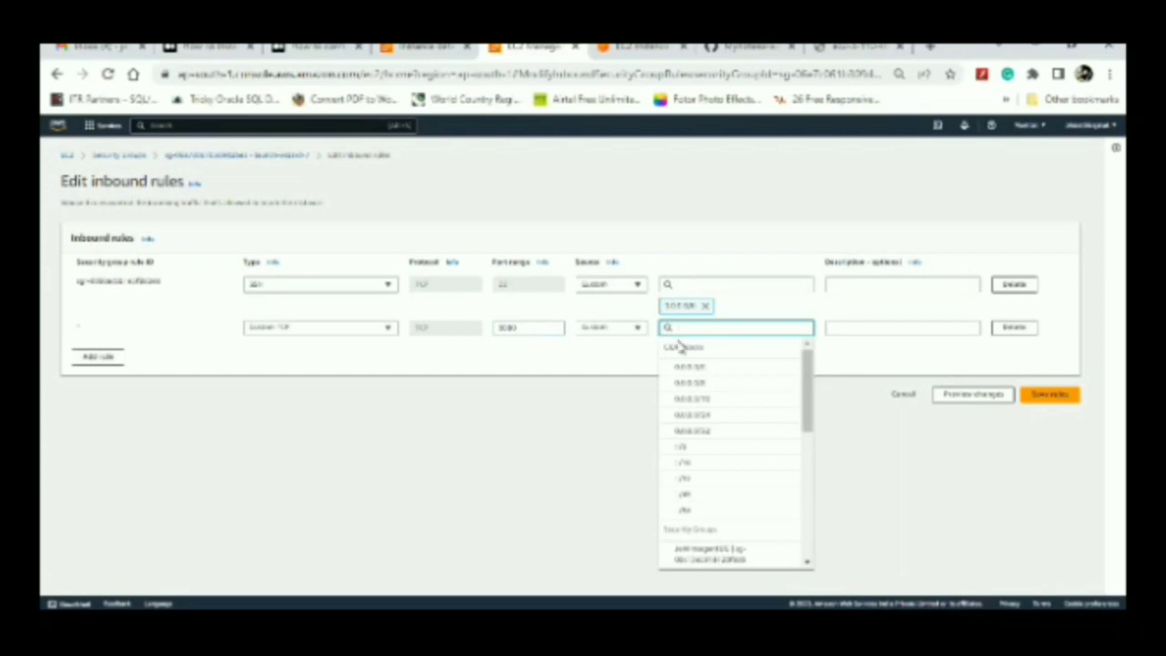
pyautogui.click(690, 368)
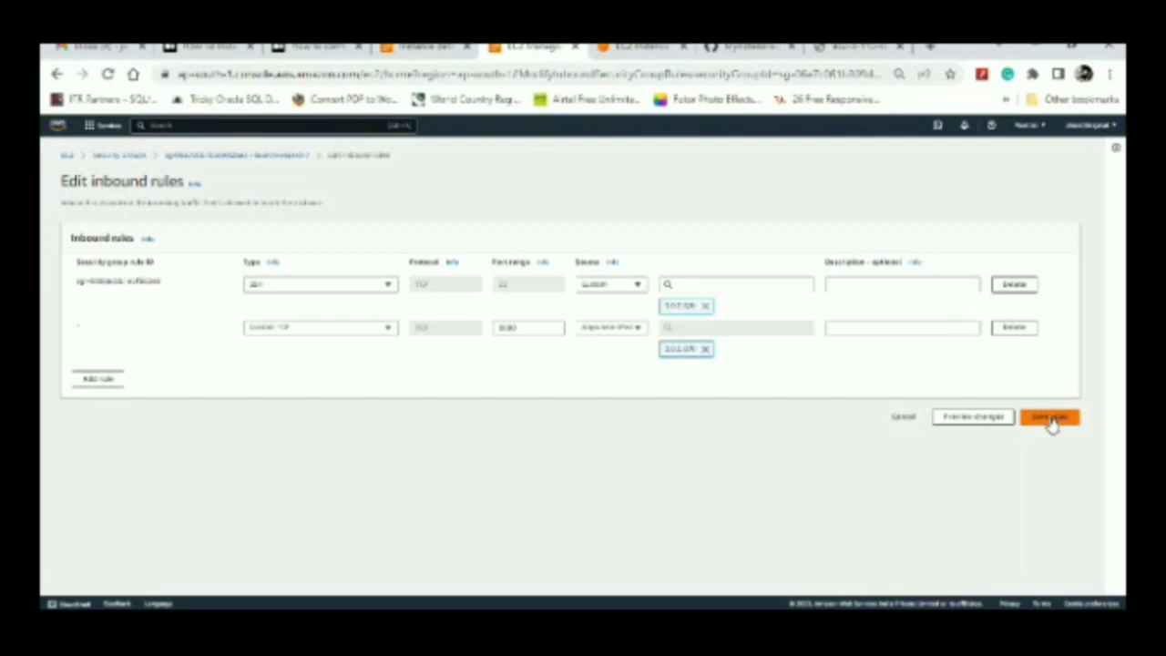
pyautogui.click(1050, 418)
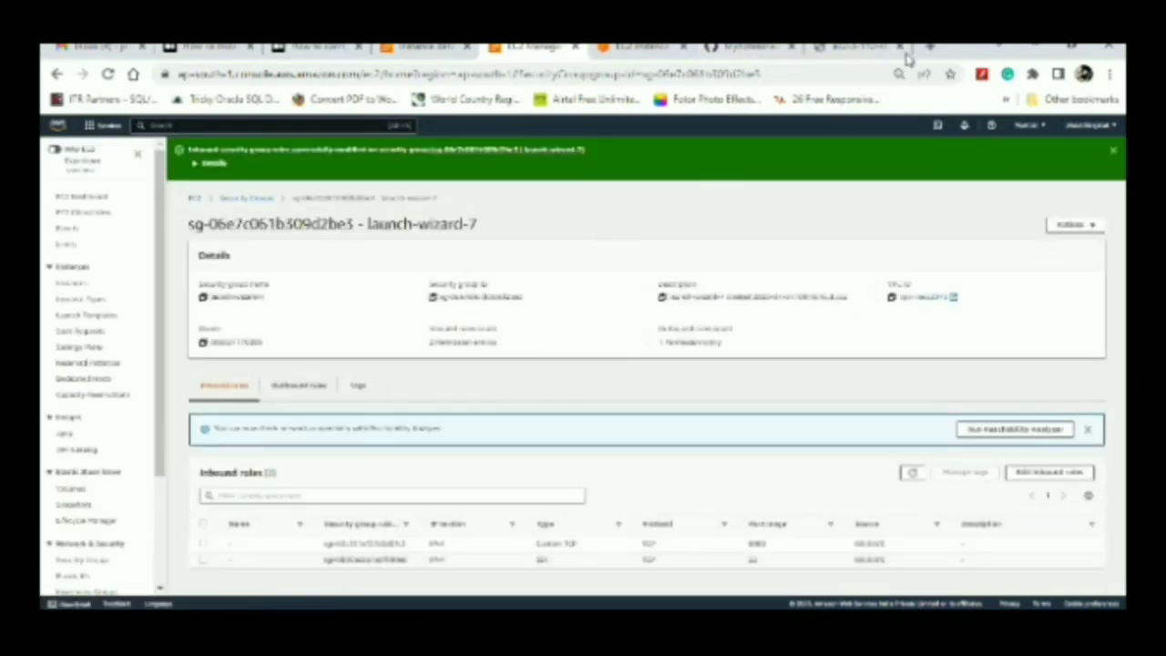
# Return to the unreachable Jenkins page and load its port 8080 address again.
pyautogui.click(874, 50)
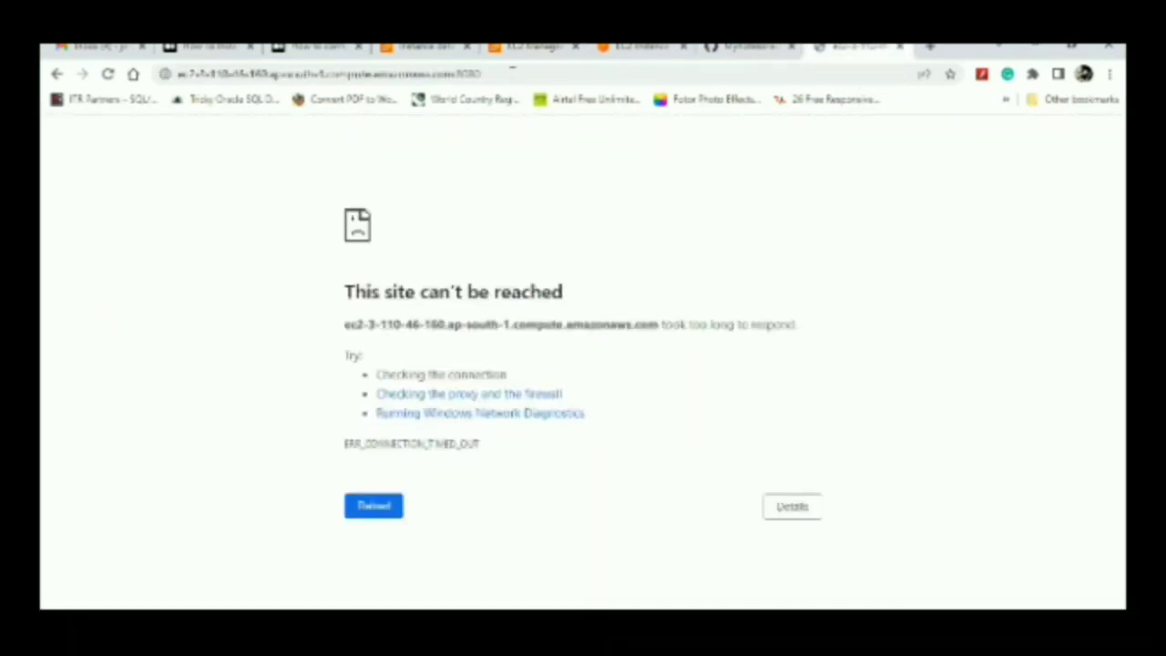
pyautogui.click(513, 74)
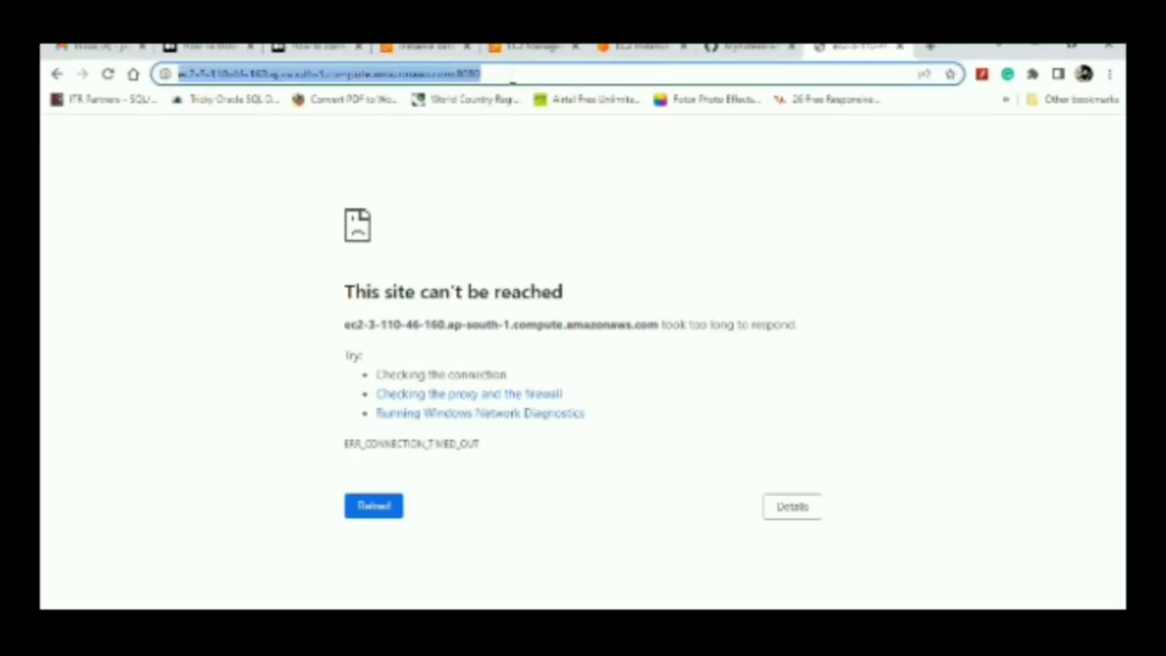
pyautogui.press('Return')
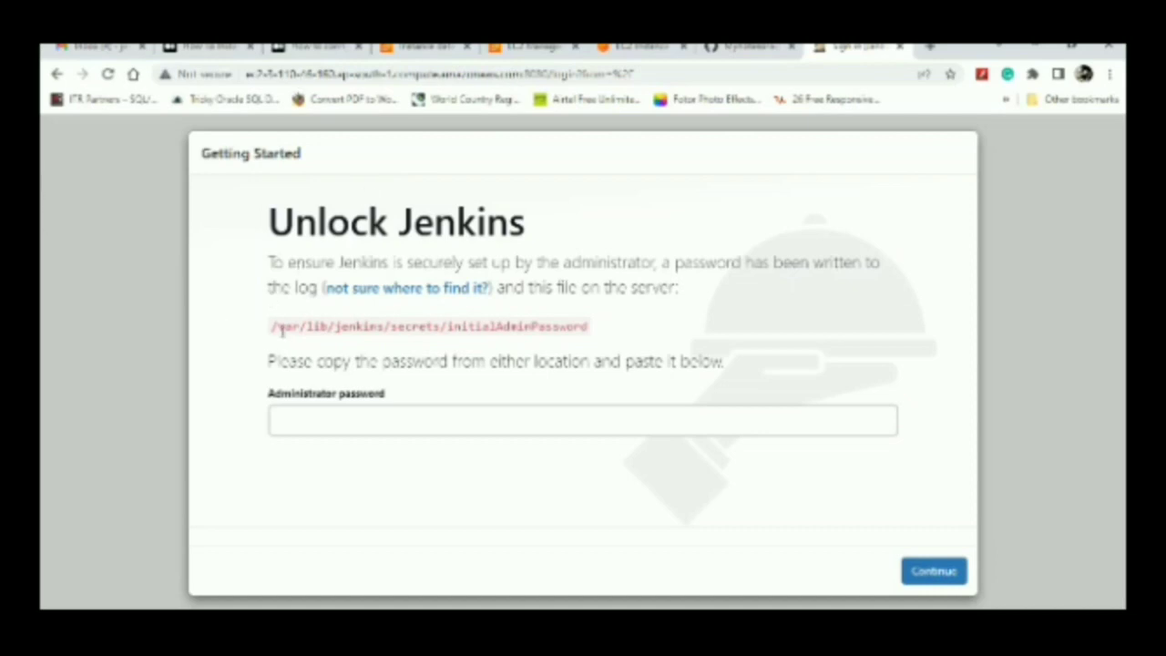
# Copy the initial admin password file path from the Unlock Jenkins page and run sudo cat /var/lib/jenkins/secrets/initialAdminPassword in the terminal.
pyautogui.moveTo(271, 326)
pyautogui.mouseDown()
pyautogui.moveTo(594, 332)
pyautogui.moveTo(267, 334)
pyautogui.mouseUp()
pyautogui.hotkey('ctrl', 'c')
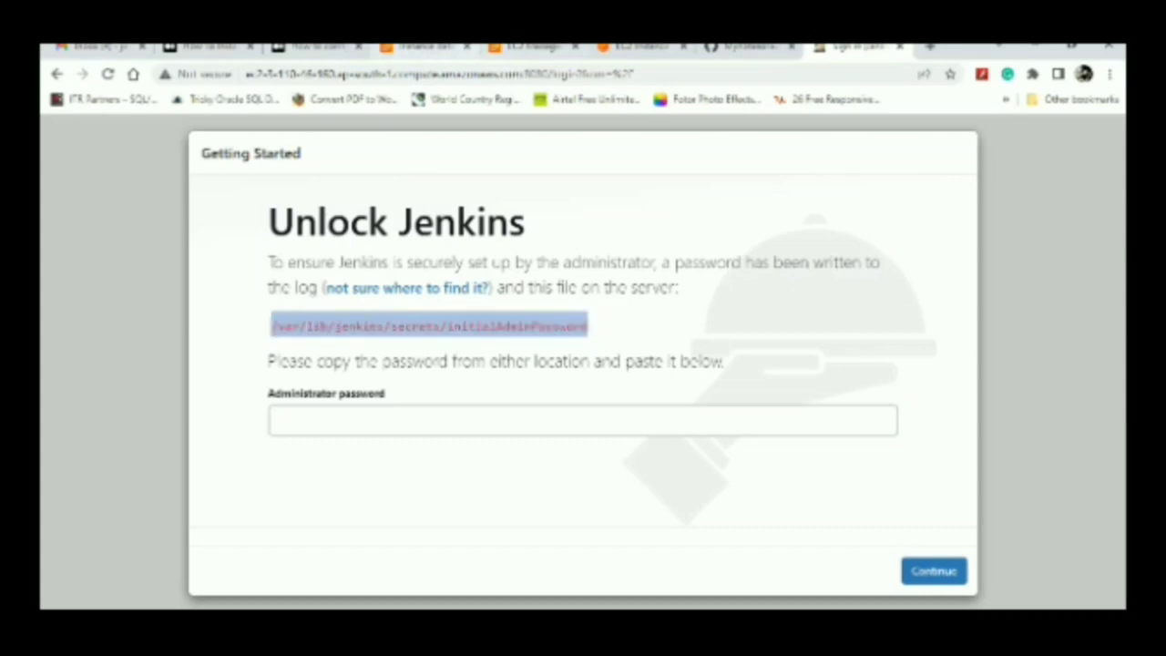
pyautogui.click(642, 45)
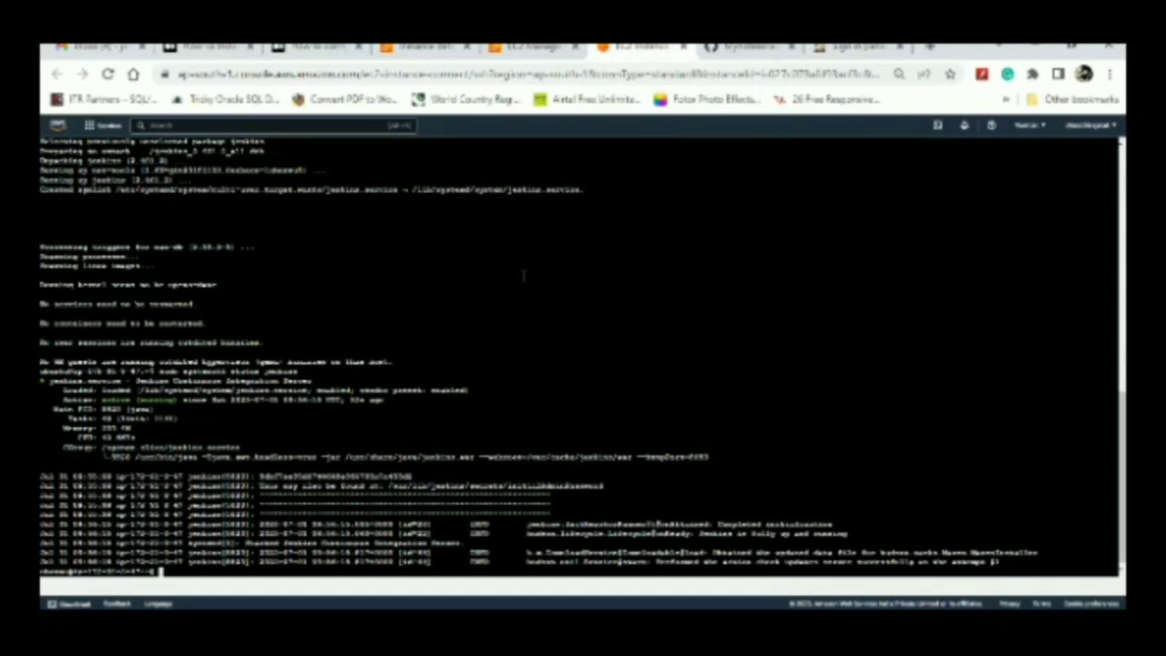
pyautogui.write('sudo cat')
pyautogui.rightClick(523, 282)
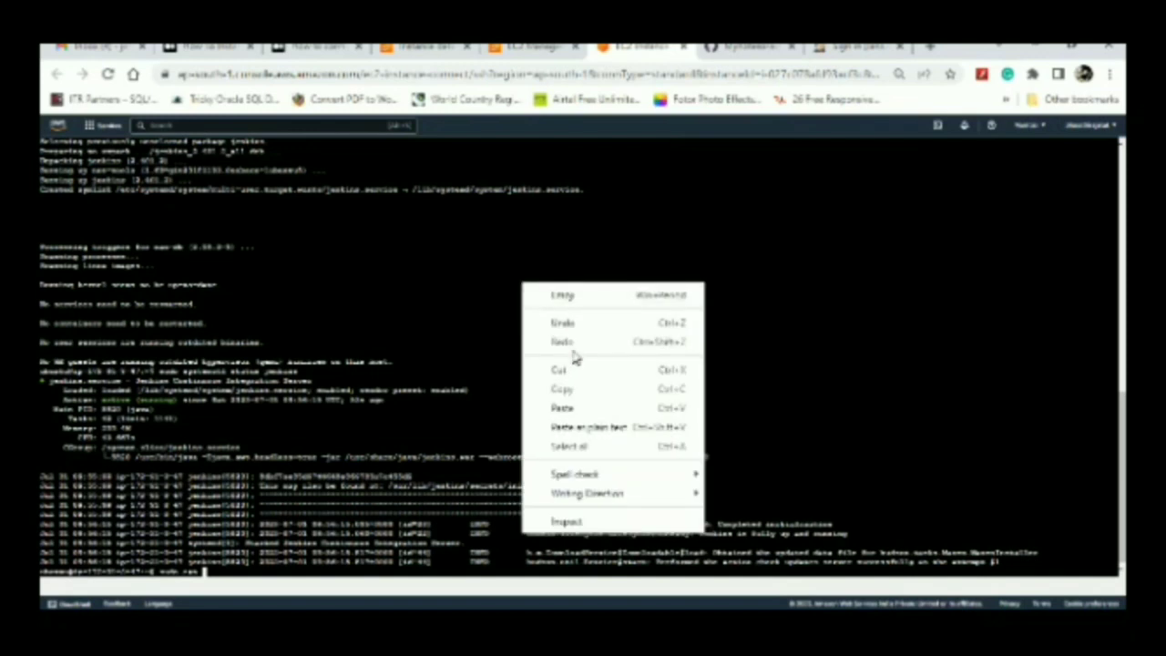
pyautogui.click(563, 408)
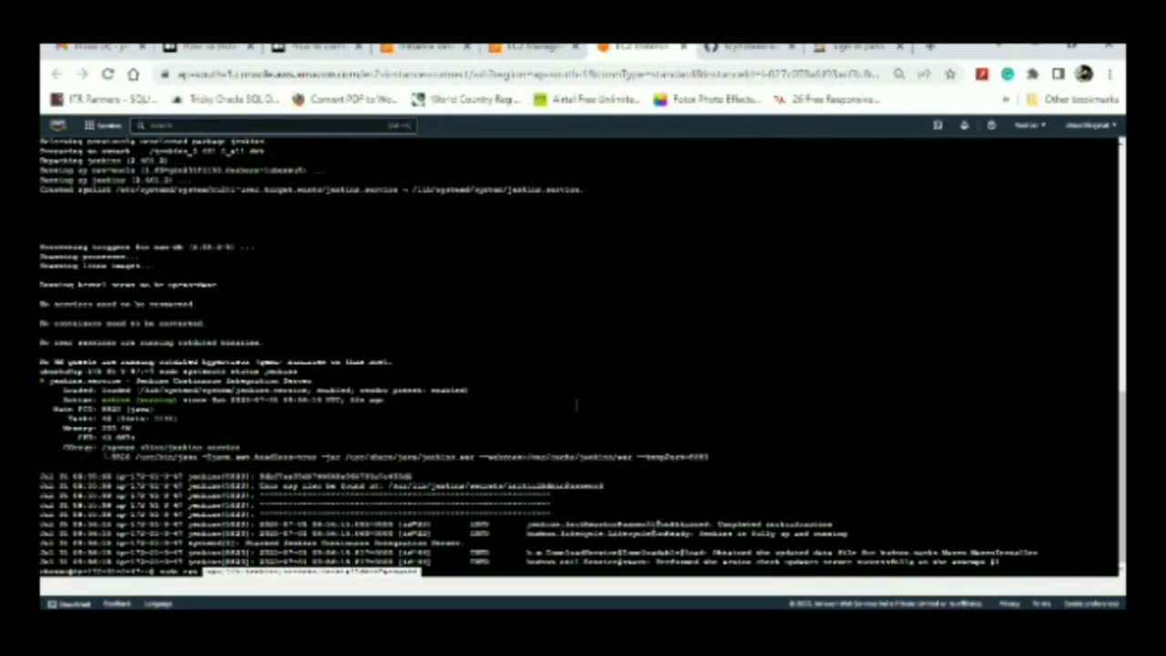
pyautogui.press('Return')
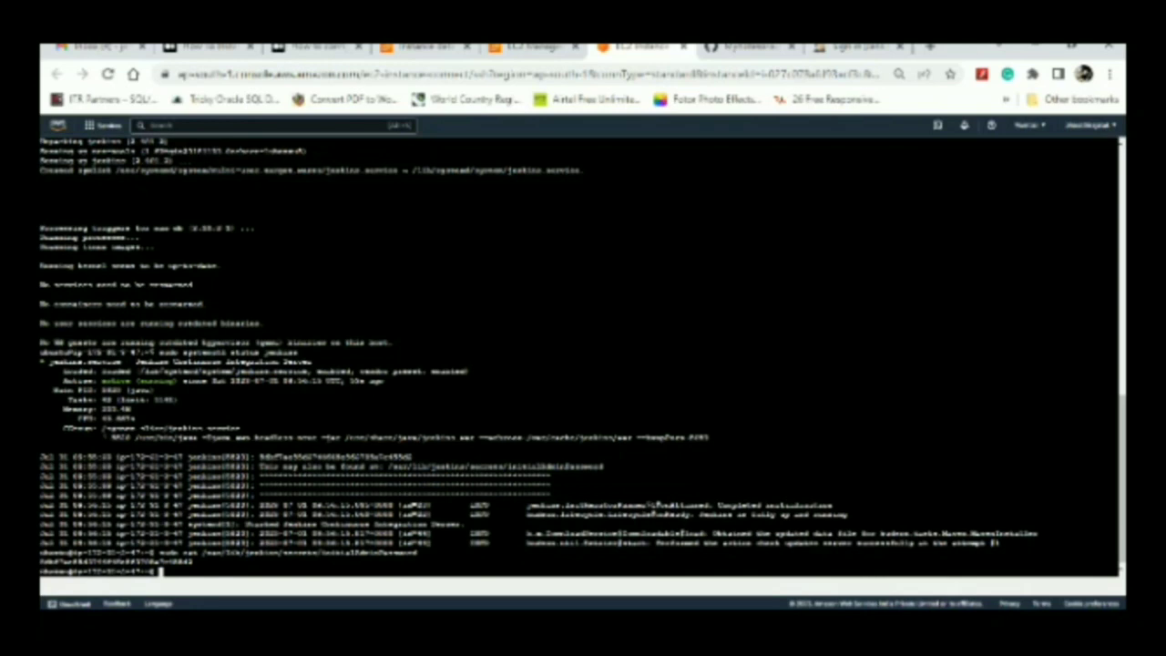
# Copy the initial admin password from the terminal output, paste it as the administrator password on the Unlock Jenkins page and continue.
pyautogui.tripleClick(187, 562)
pyautogui.doubleClick(186, 562)
pyautogui.rightClick(103, 560)
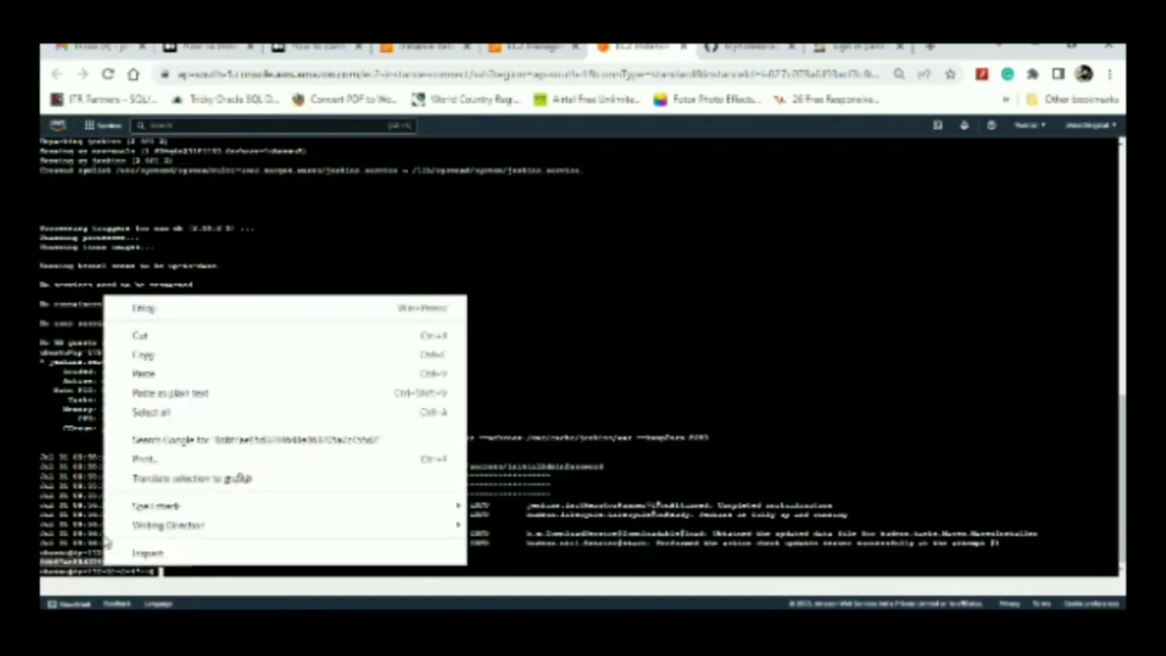
pyautogui.click(144, 360)
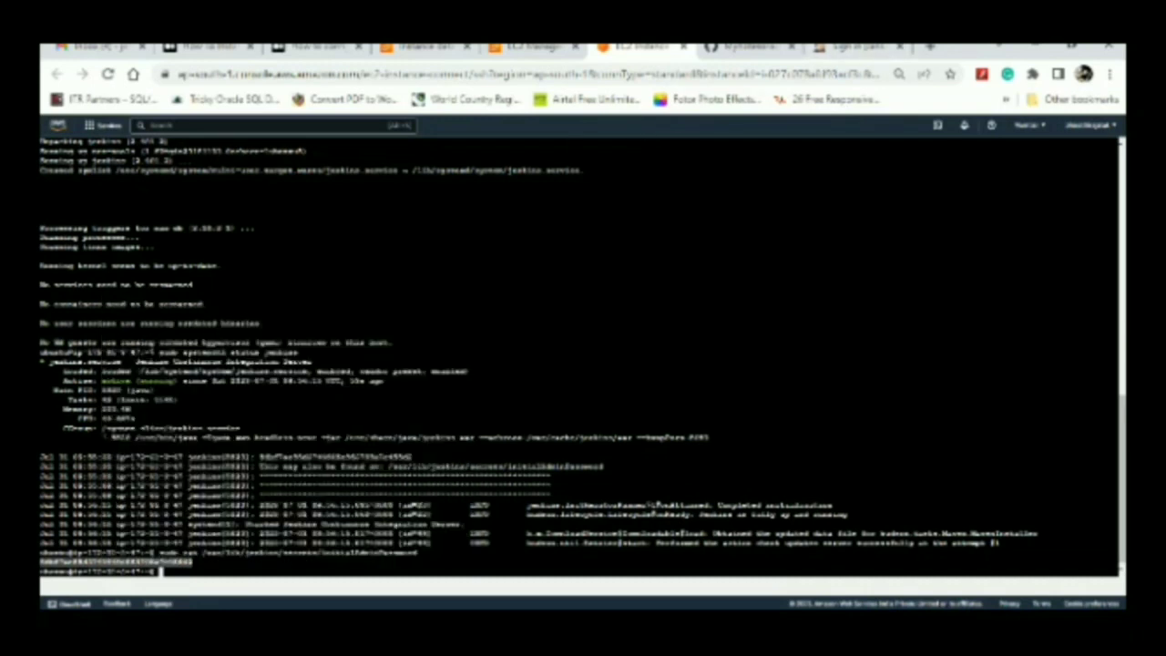
pyautogui.click(820, 57)
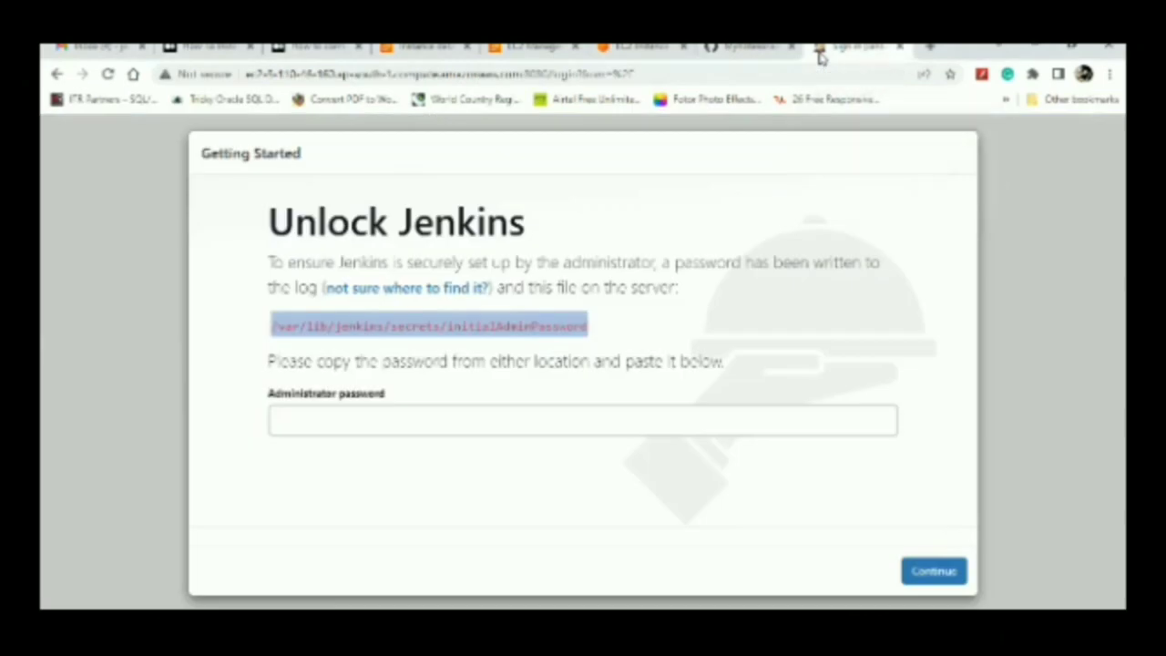
pyautogui.click(365, 422)
pyautogui.hotkey('ctrl', 'v')
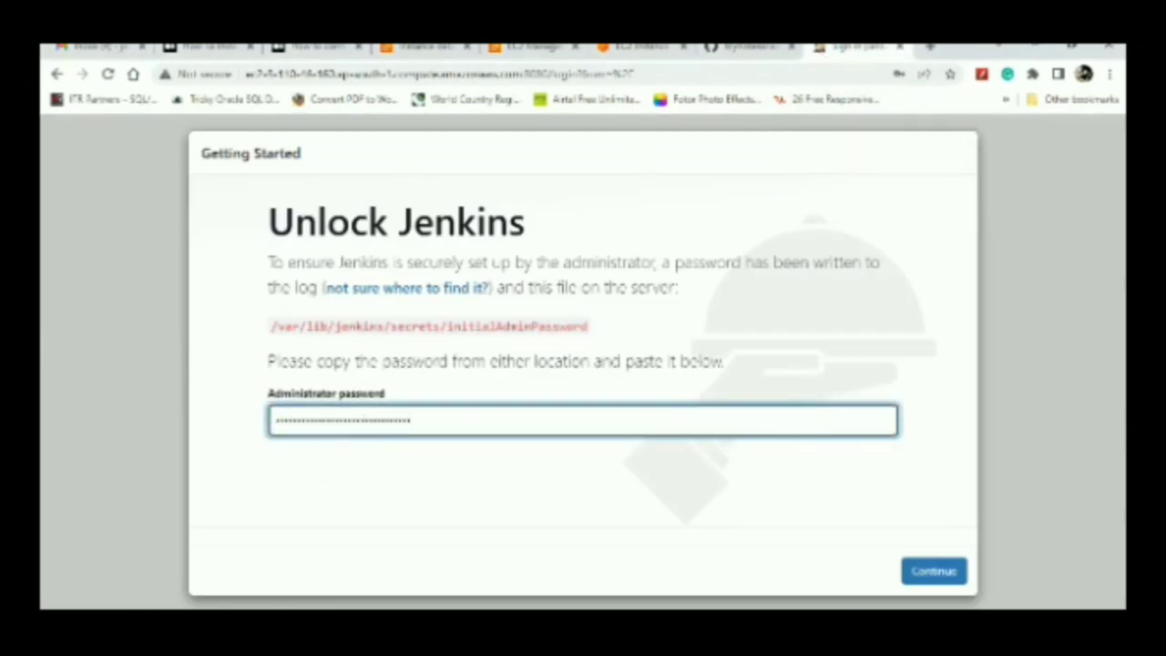
pyautogui.click(934, 572)
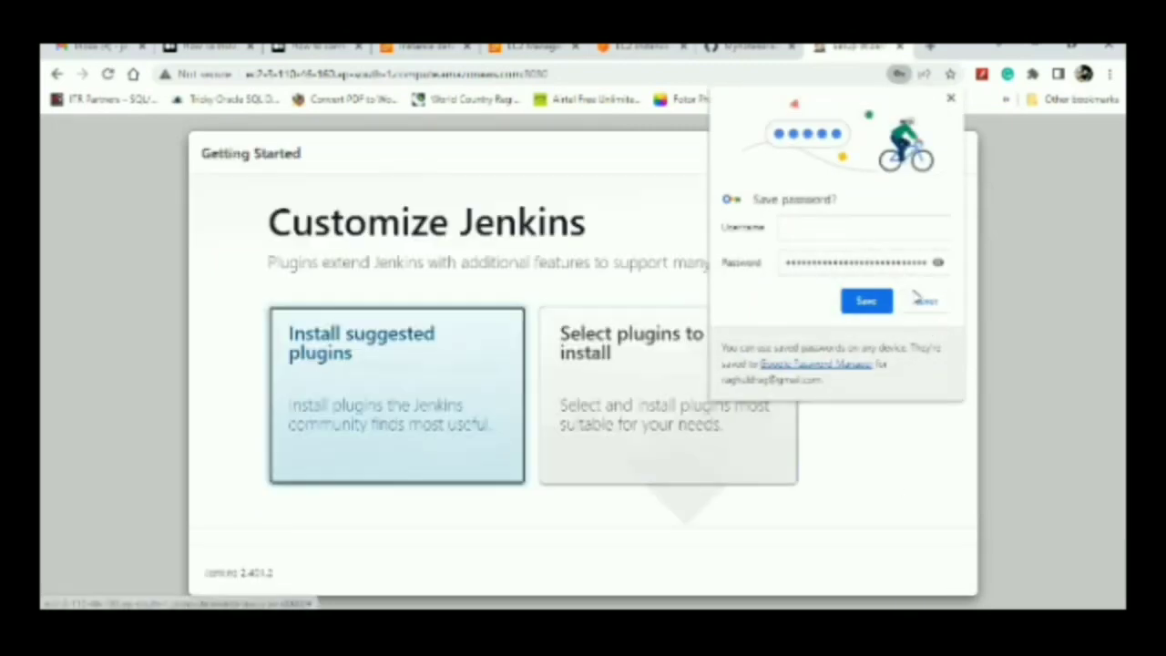
# Decline saving the password in the browser and install the suggested Jenkins plugins.
pyautogui.click(918, 303)
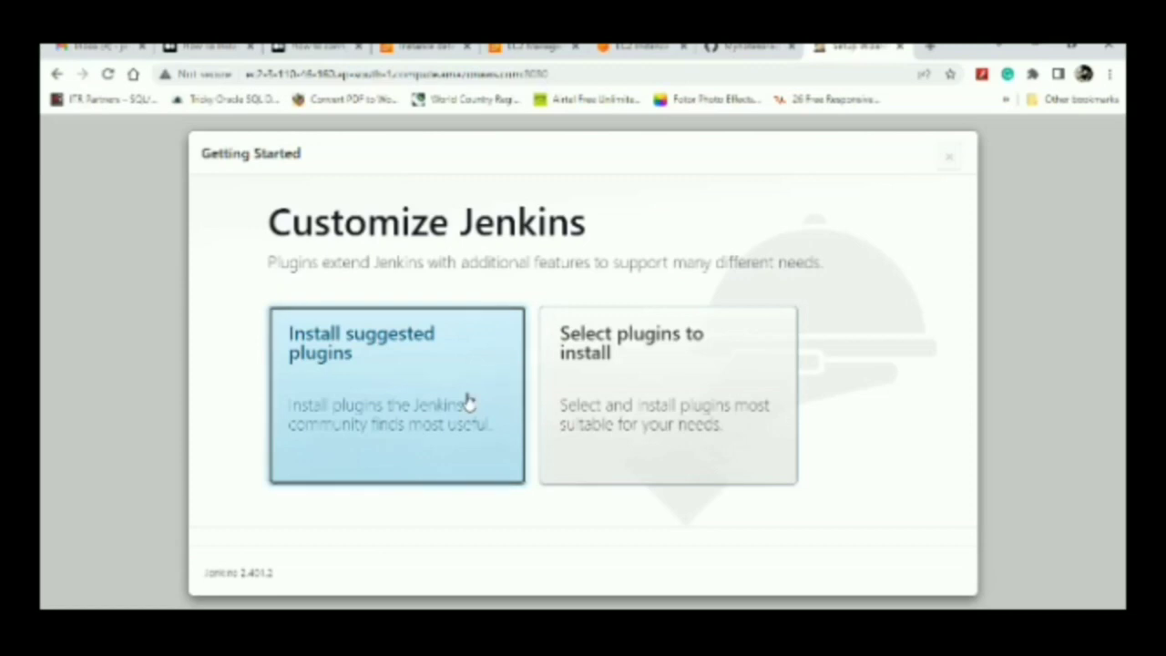
pyautogui.click(408, 406)
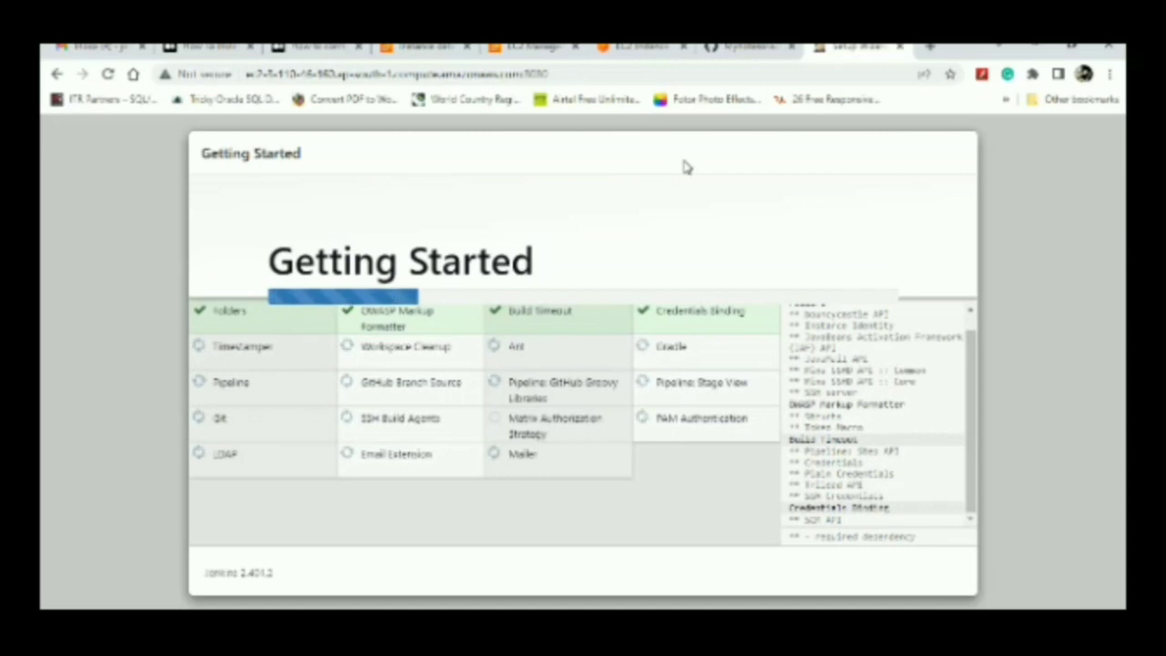
# Switch to GitHub and open the aws_codebuild_codedeploy_nodeJs_demo repository from the account's repository list.
pyautogui.click(736, 51)
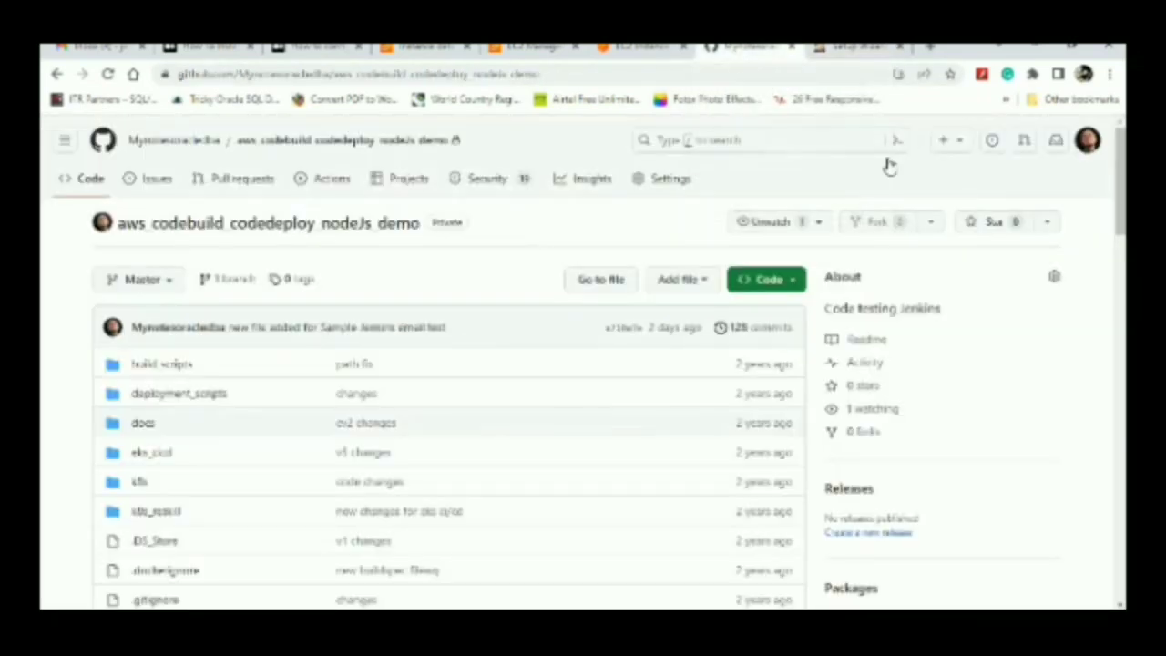
pyautogui.click(1086, 140)
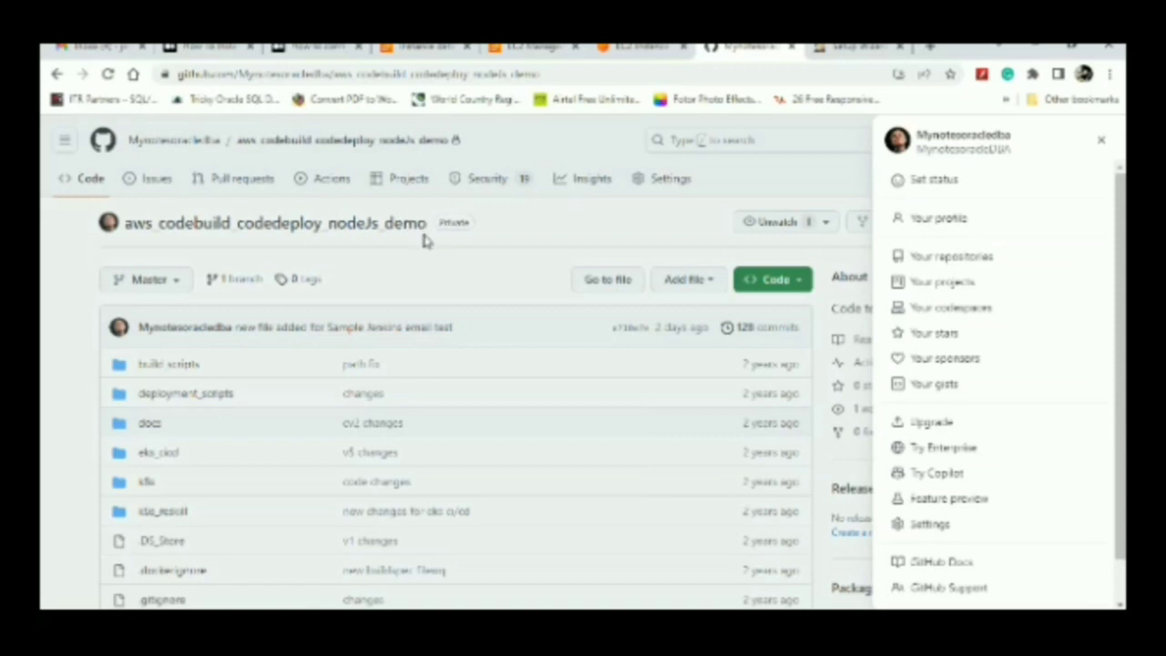
pyautogui.click(892, 256)
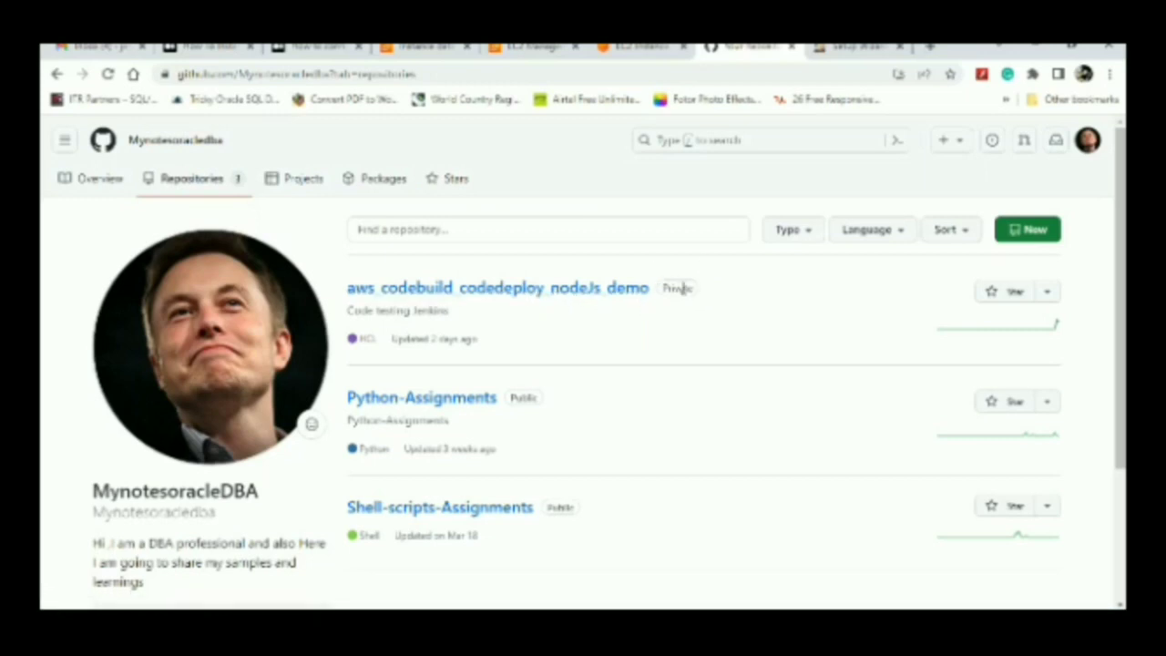
pyautogui.click(522, 290)
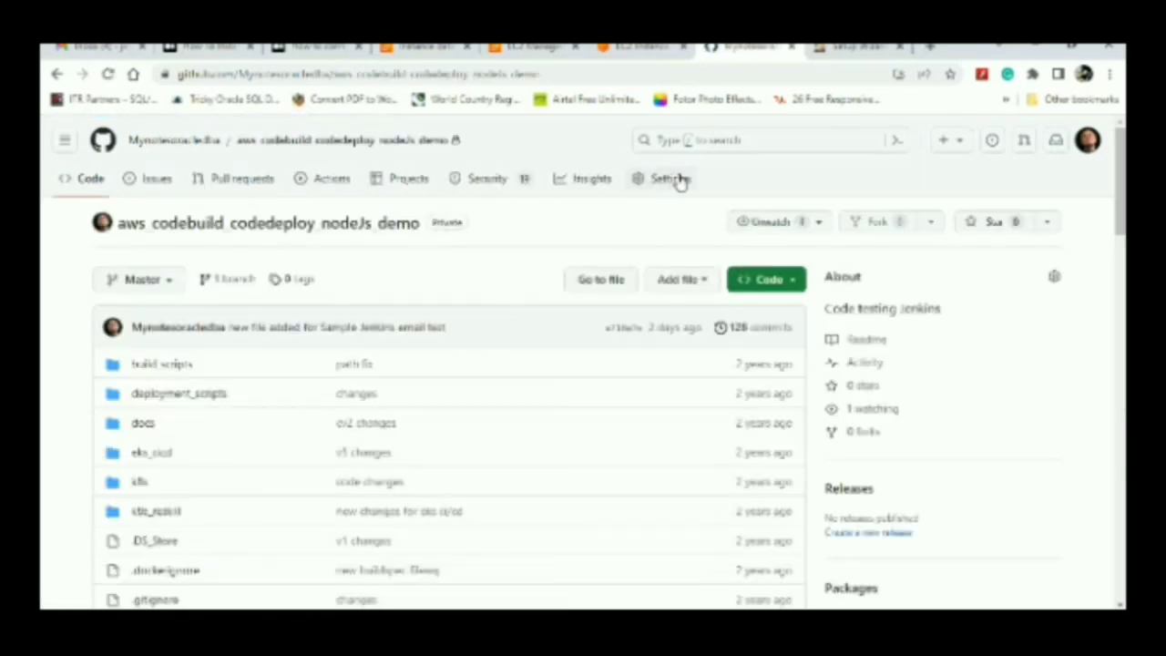
# View the visibility options in the Danger Zone of the aws_codebuild_codedeploy_nodeJs_demo repository's settings without changing them.
pyautogui.click(678, 181)
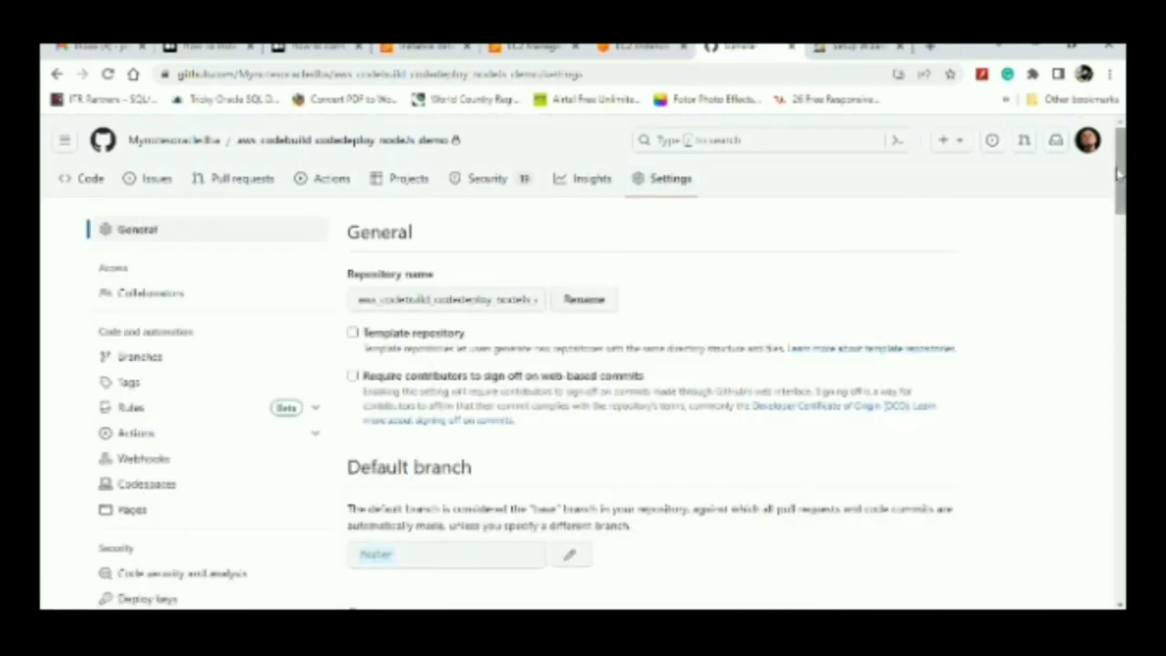
pyautogui.moveTo(1119, 164); pyautogui.dragTo(1120, 563)
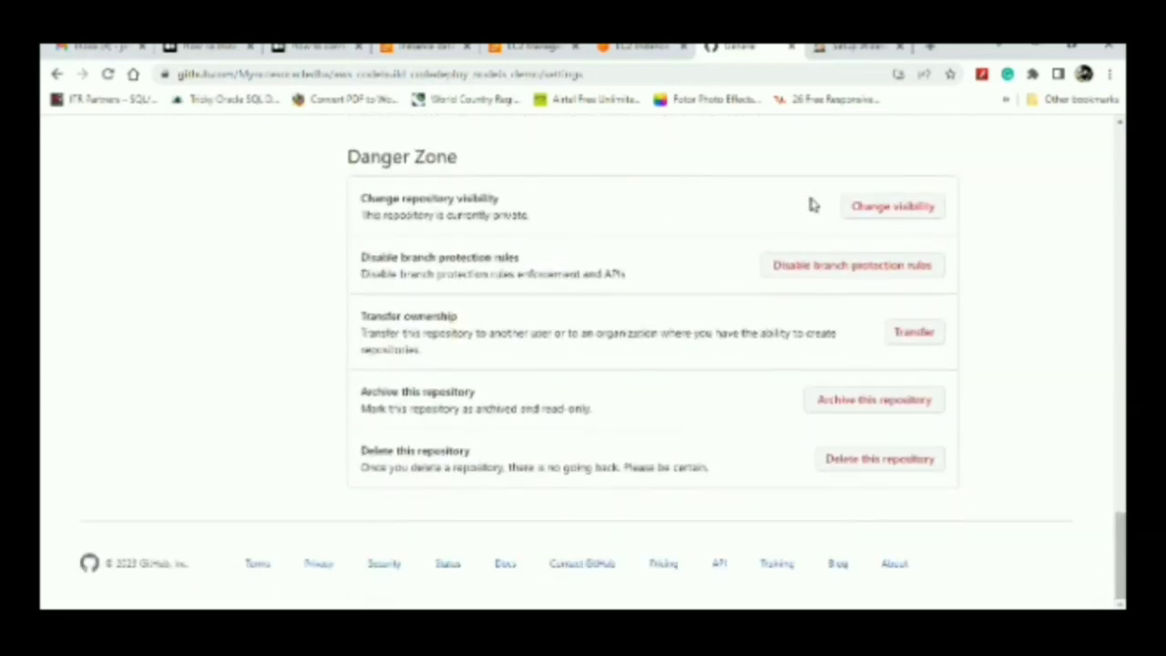
pyautogui.click(880, 219)
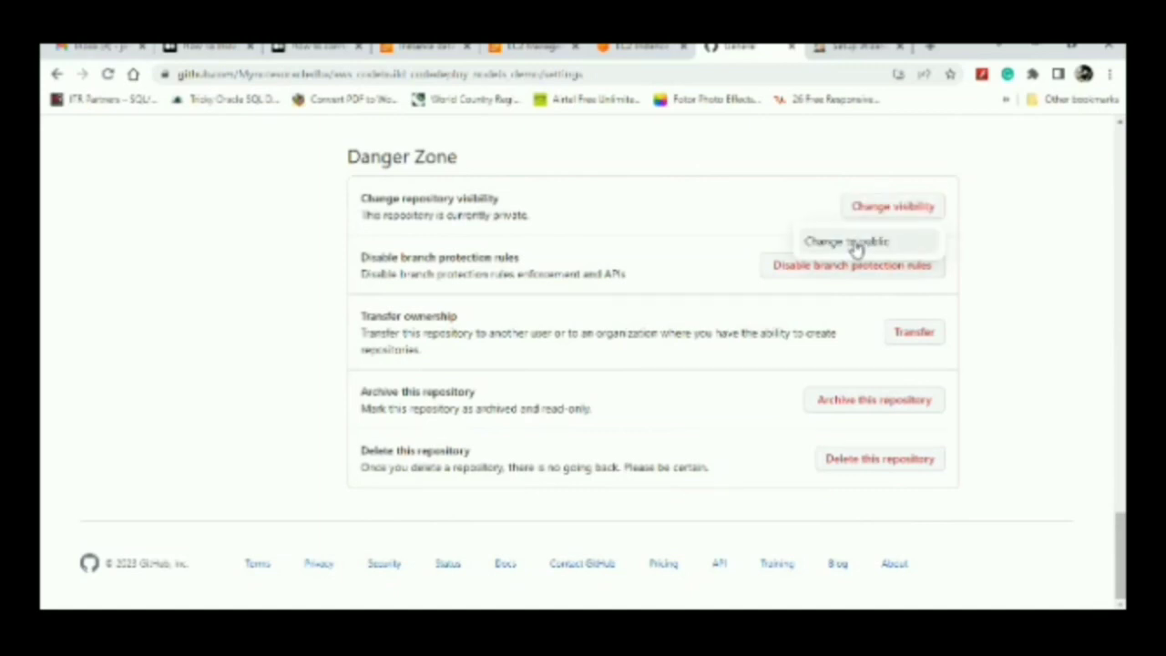
pyautogui.click(605, 224)
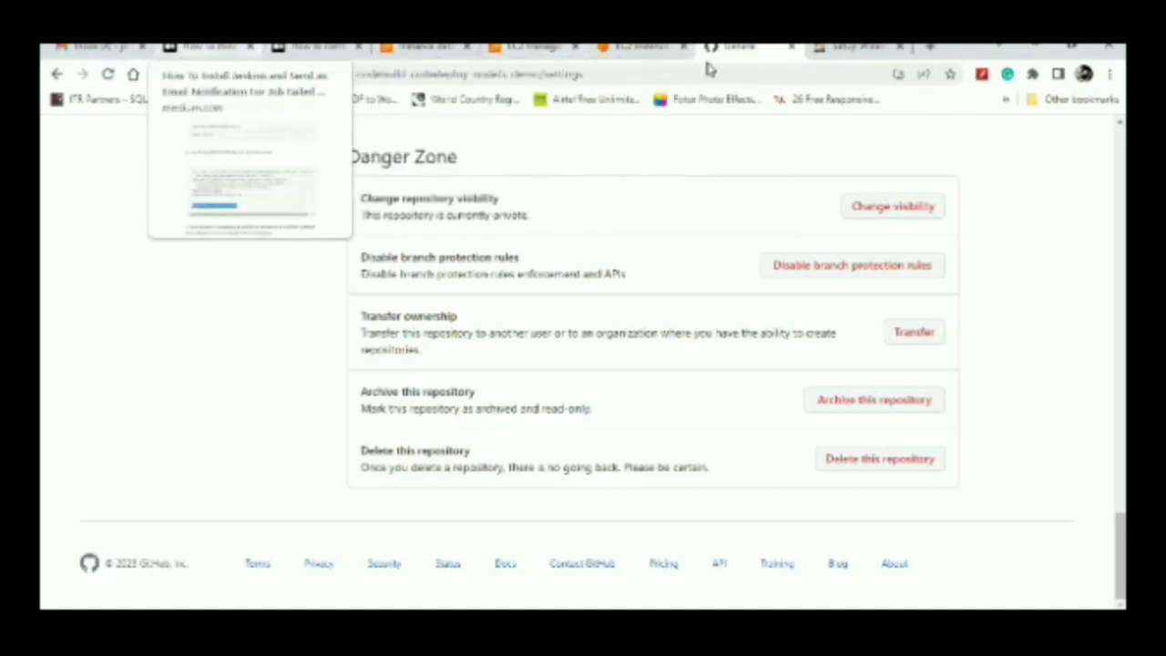
# View GitHub's Personal access tokens (classic) page while the Jenkins plugins install, and return to the Jenkins setup wizard.
pyautogui.click(861, 47)
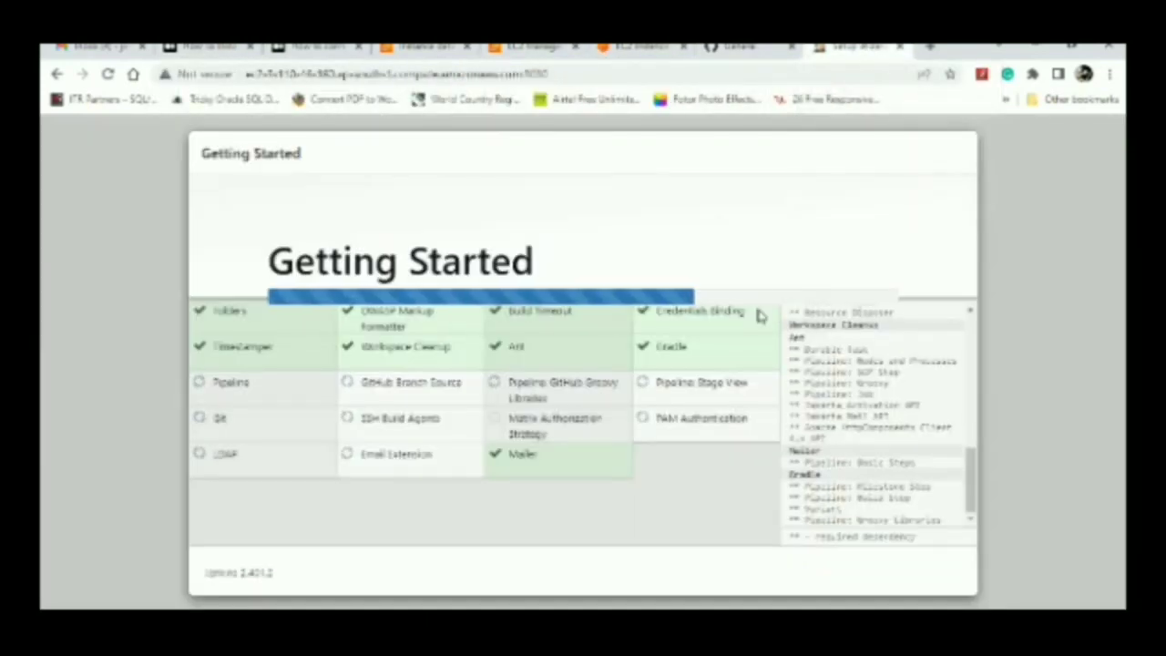
pyautogui.click(738, 50)
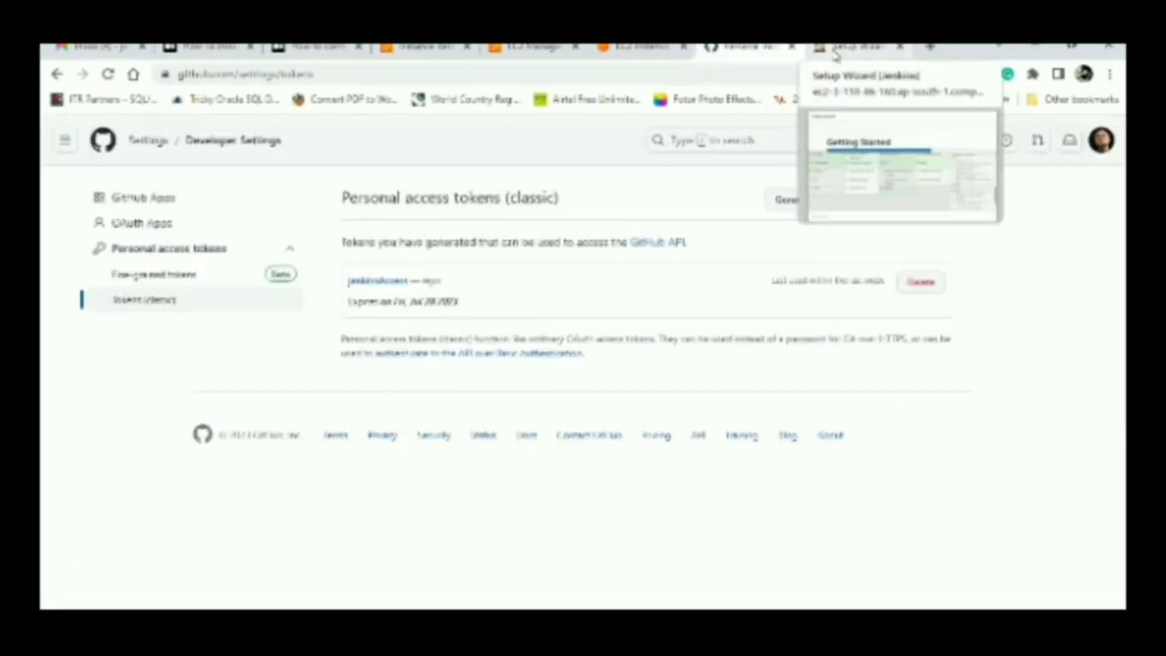
pyautogui.click(834, 51)
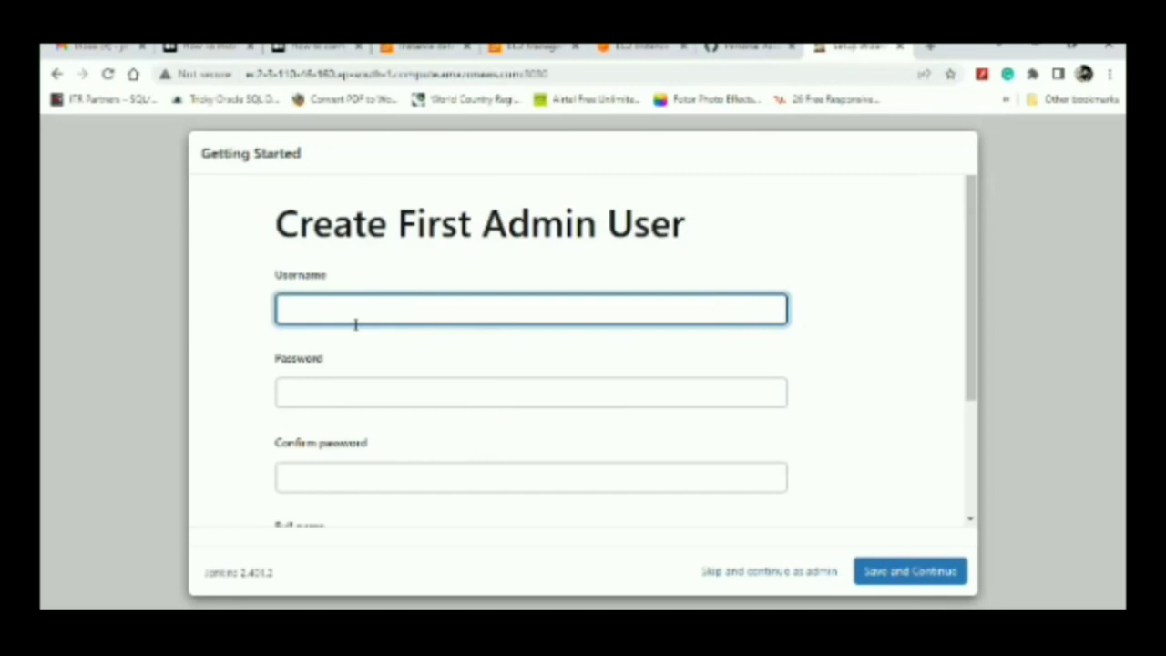
# Enter mynotesoracledba as the first admin user's username and fill in and confirm the account password.
pyautogui.write('my')
pyautogui.press('BackSpace')
pyautogui.press('BackSpace')
pyautogui.write('mynotesoracledba')
pyautogui.click(338, 380)
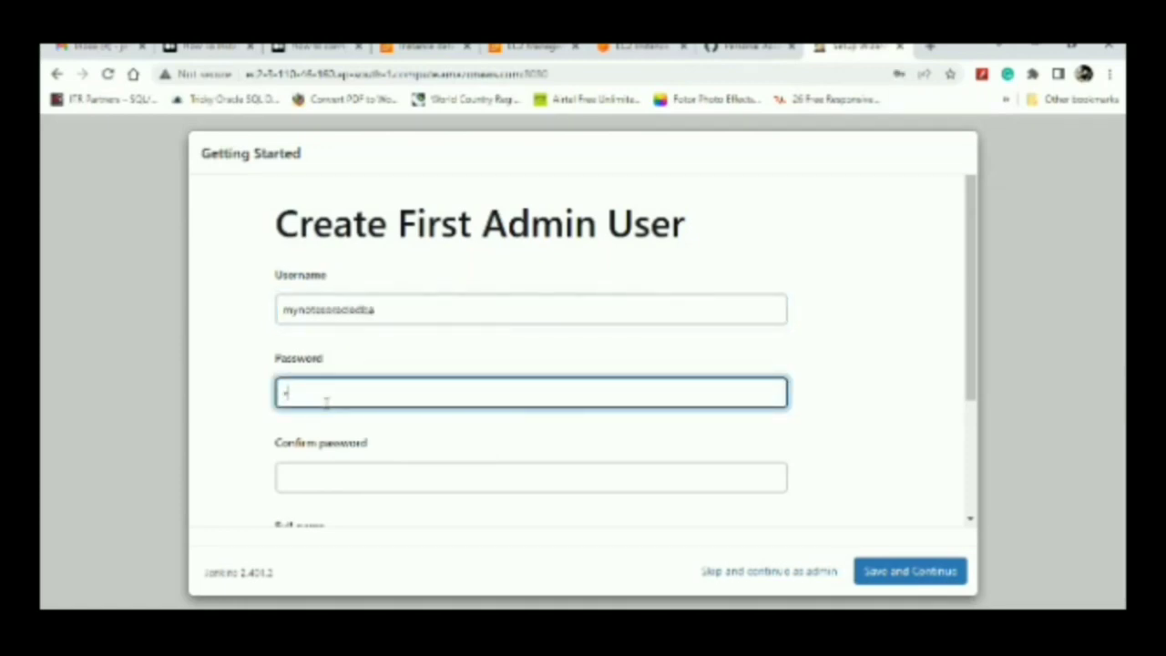
pyautogui.click(336, 479)
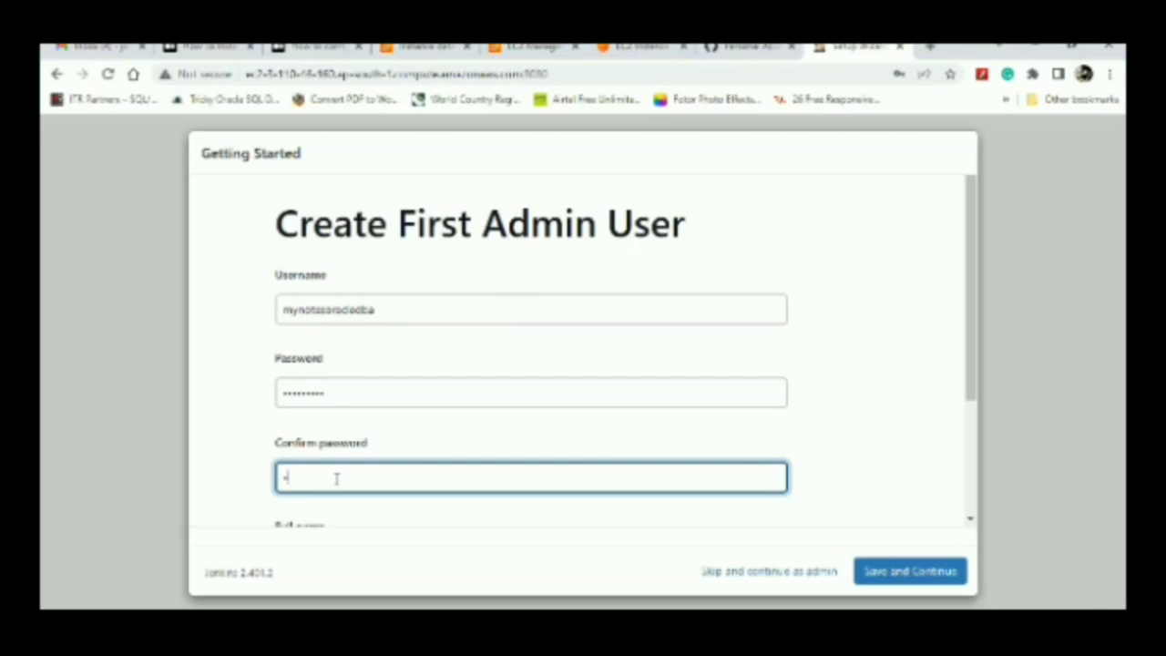
pyautogui.write('•••••••••')
# Fill in the admin user's e-mail address and save the new admin account.
pyautogui.moveTo(971, 329); pyautogui.dragTo(962, 445)
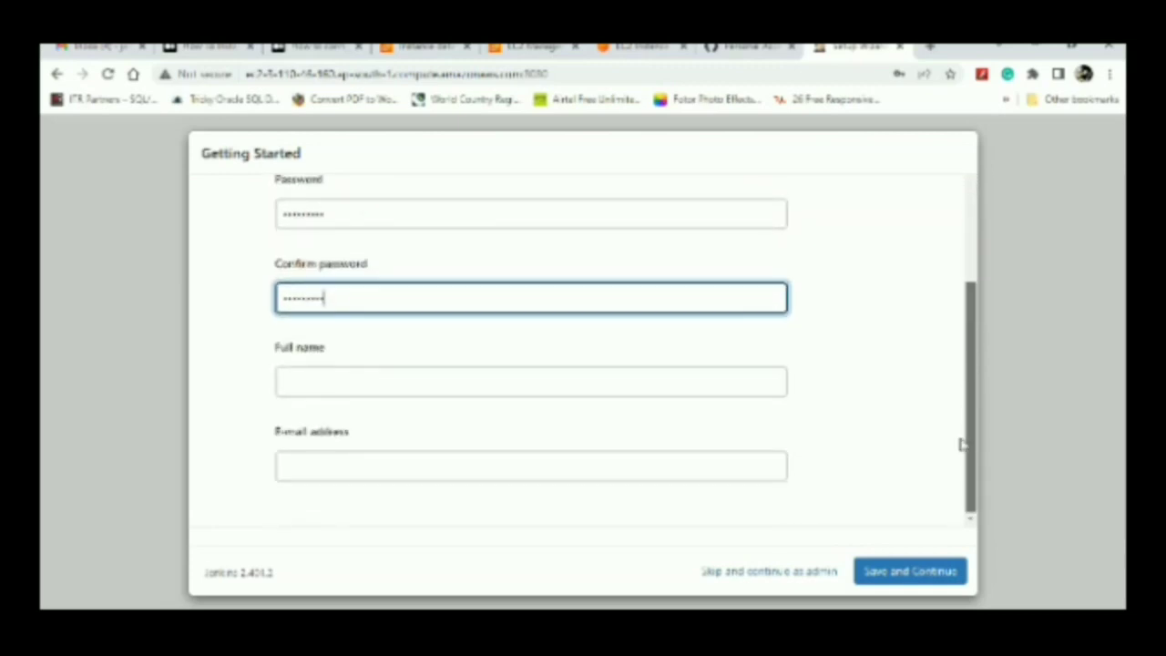
pyautogui.click(358, 469)
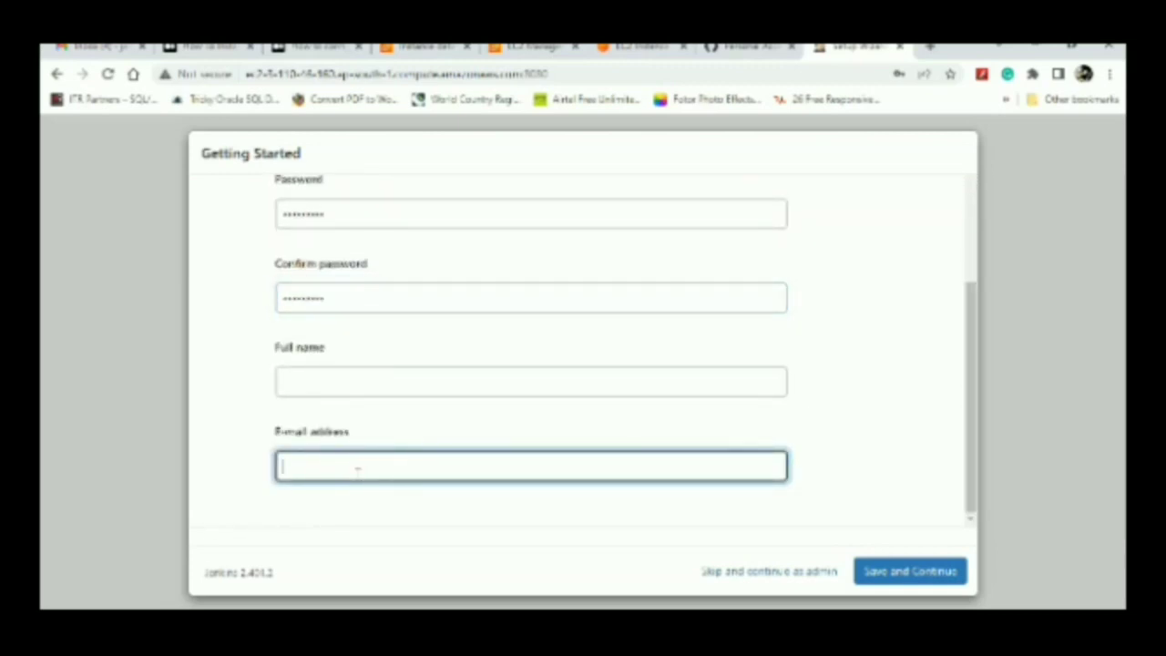
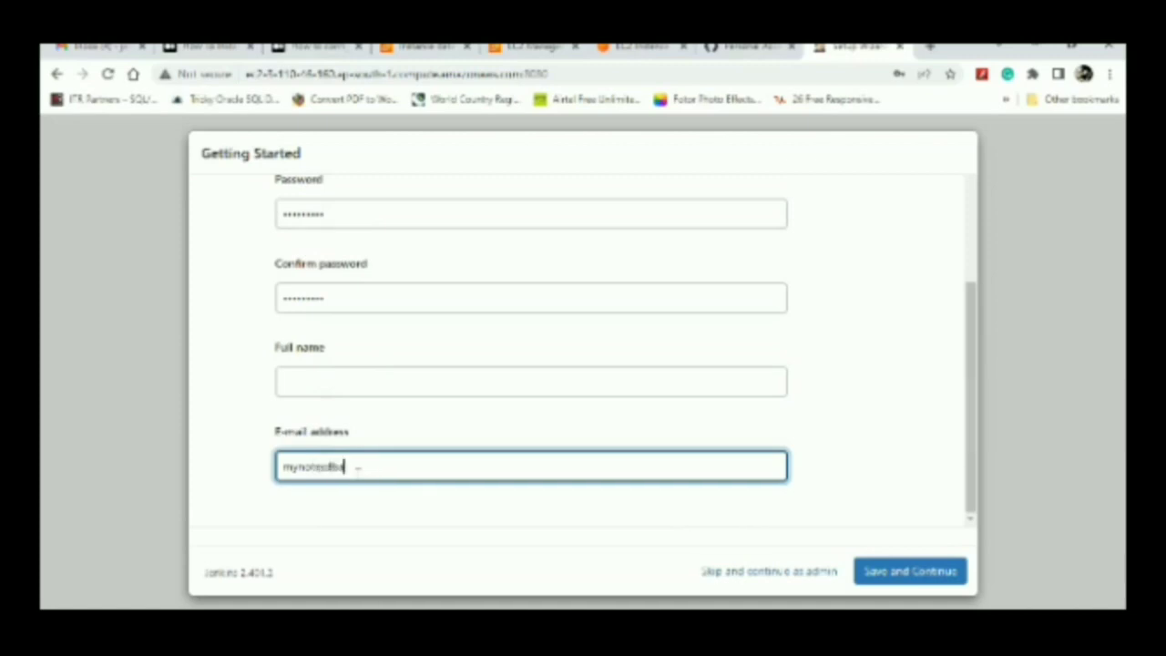
pyautogui.click(884, 573)
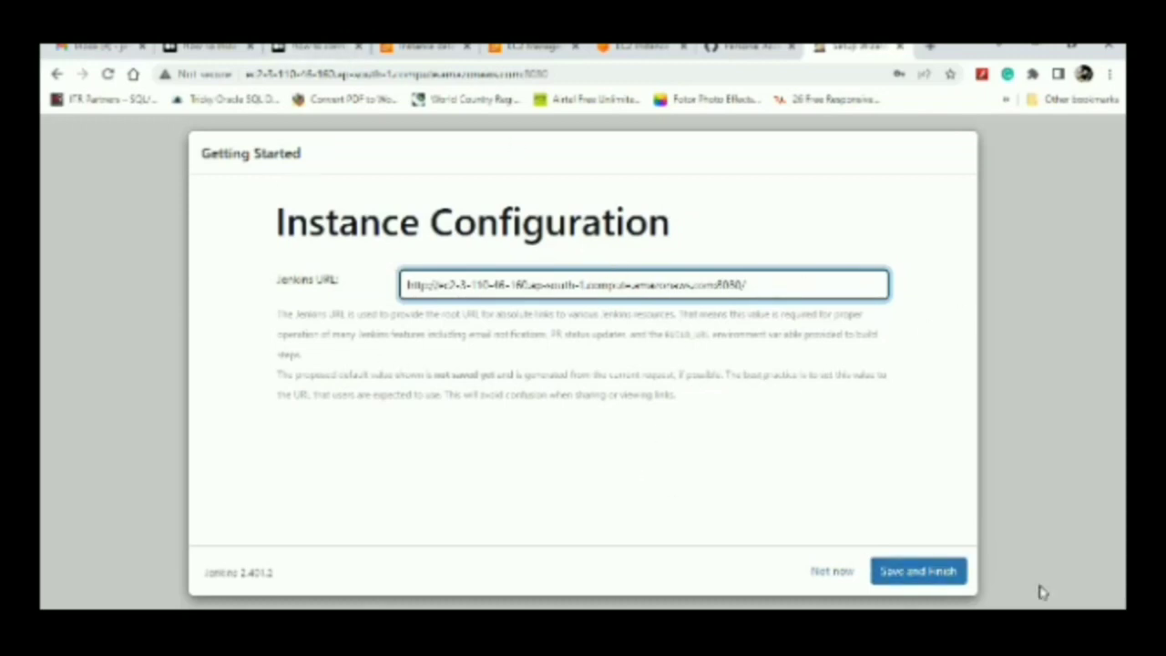
# Save the proposed Jenkins URL, finish the setup and go to the Jenkins dashboard.
pyautogui.click(939, 570)
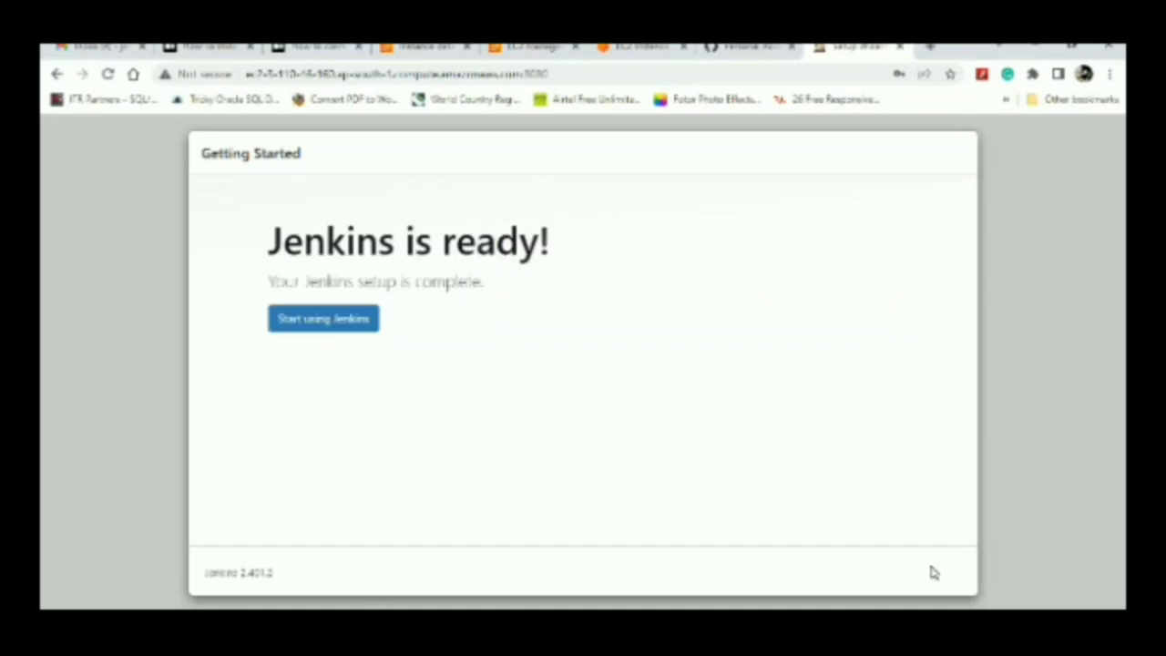
pyautogui.click(338, 325)
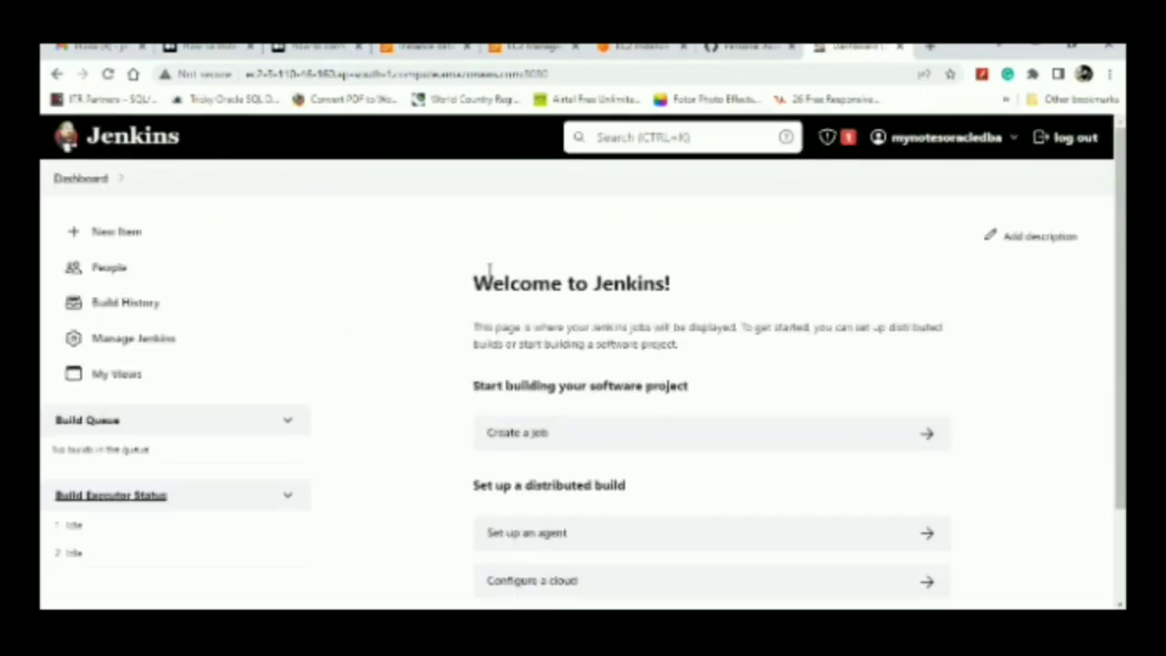
pyautogui.click(133, 338)
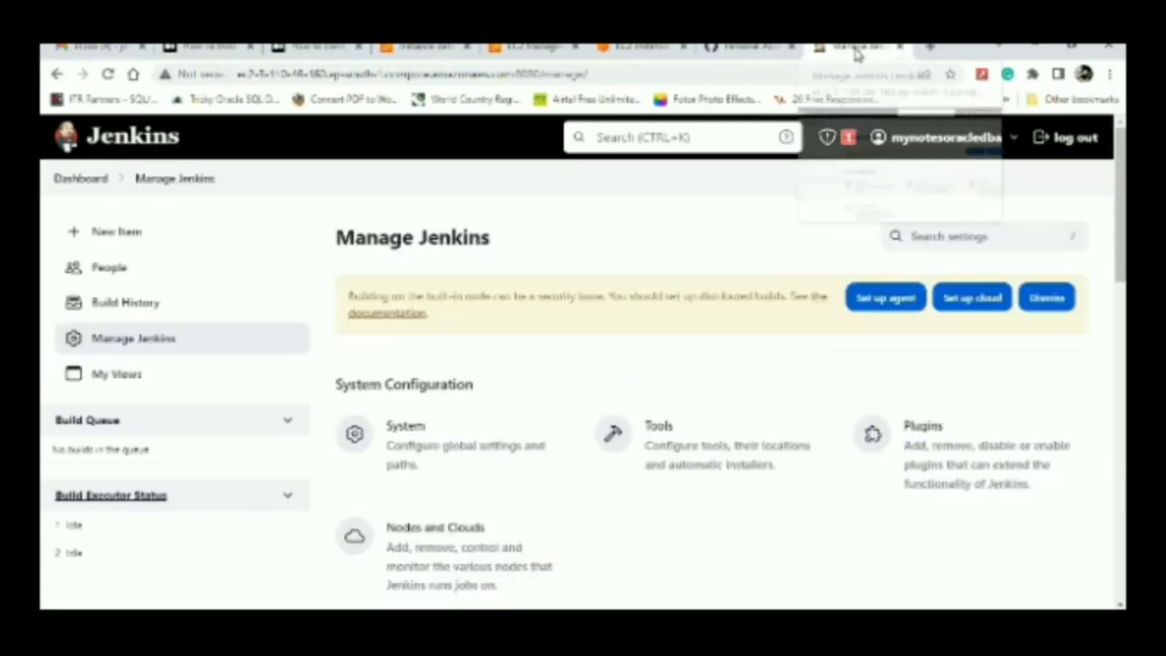
pyautogui.click(95, 179)
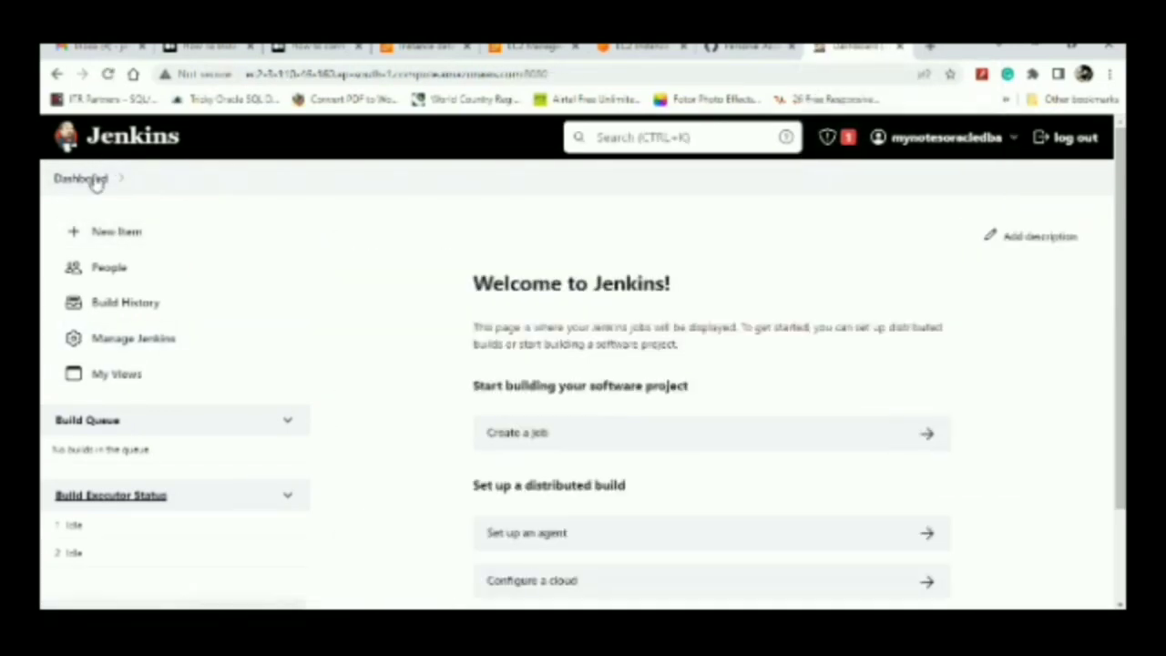
# Create a new Freestyle project named sample-demo in Jenkins.
pyautogui.click(116, 233)
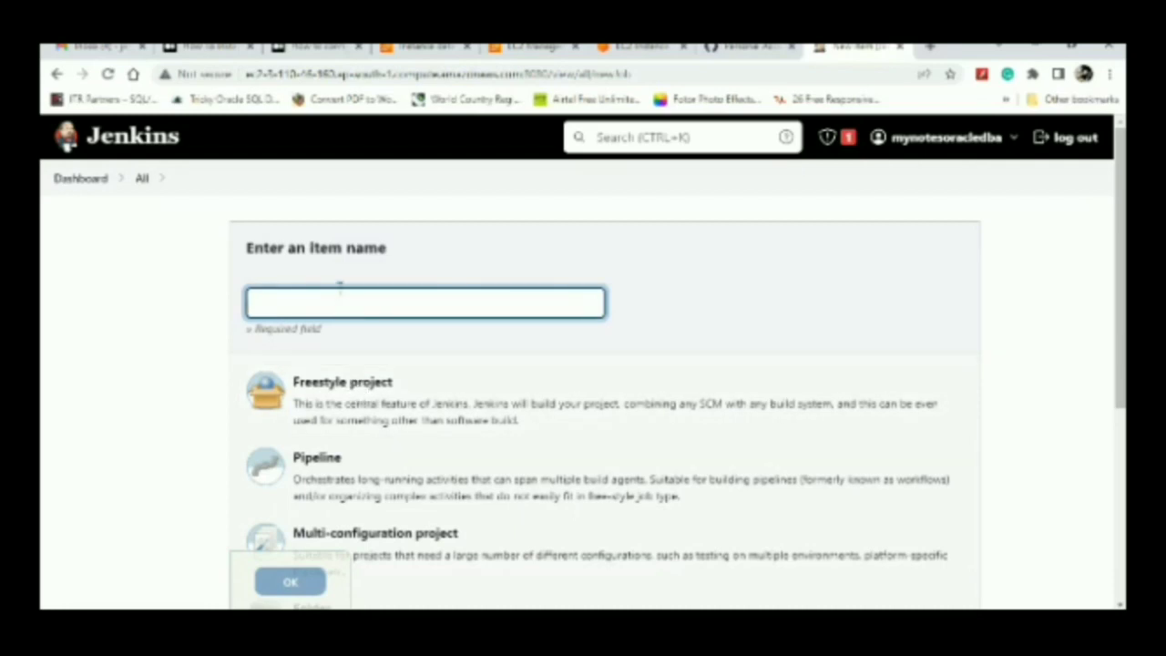
pyautogui.write('sample')
pyautogui.write(' demo')
pyautogui.click(296, 582)
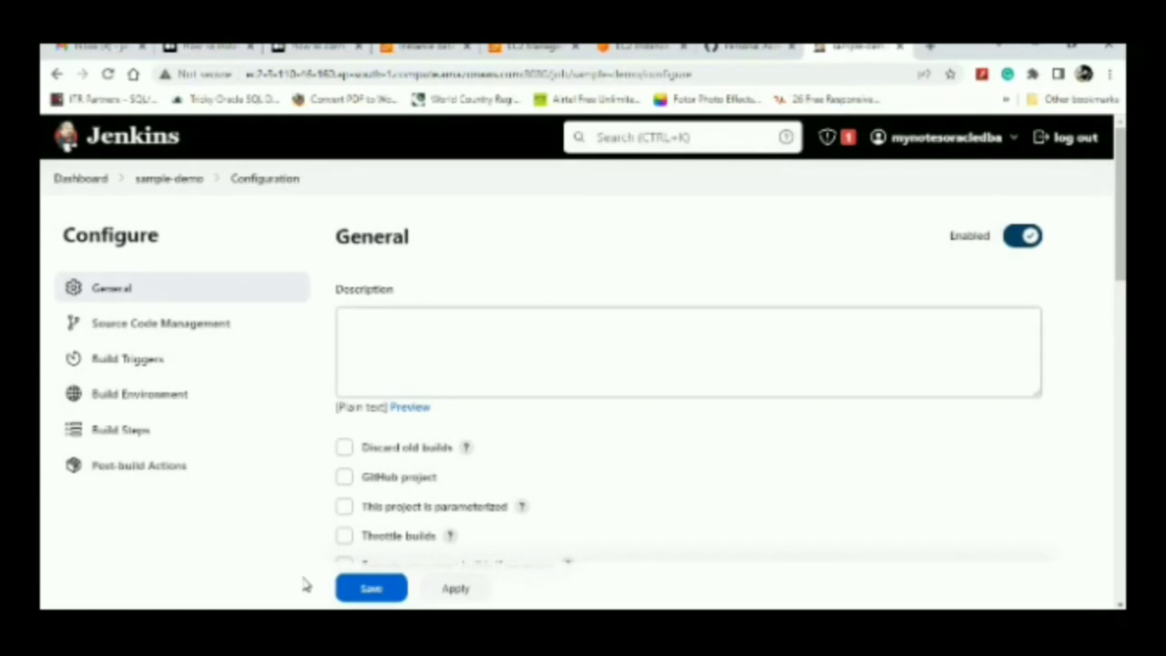
# Describe the sample-demo job as "This sample Jenkins demo project", accepting the capitalization correction for Jenkins.
pyautogui.click(424, 313)
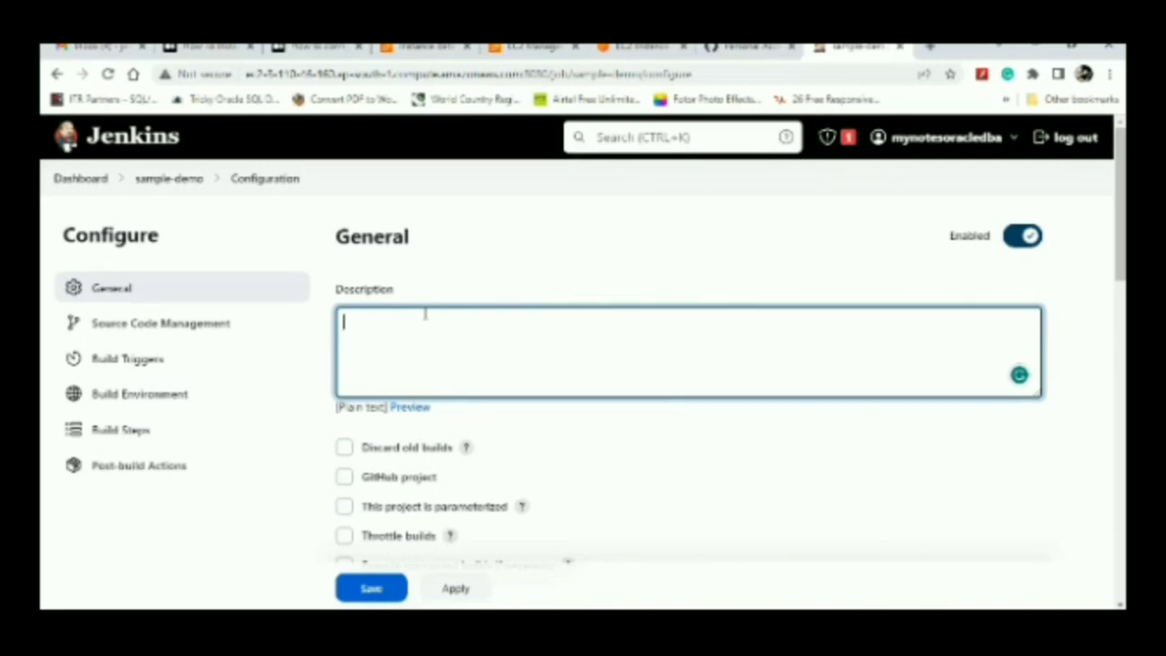
pyautogui.write('The sa')
pyautogui.press('BackSpace')
pyautogui.write('is i')
pyautogui.write('am')
pyautogui.write('\\p')
pyautogui.write('l')
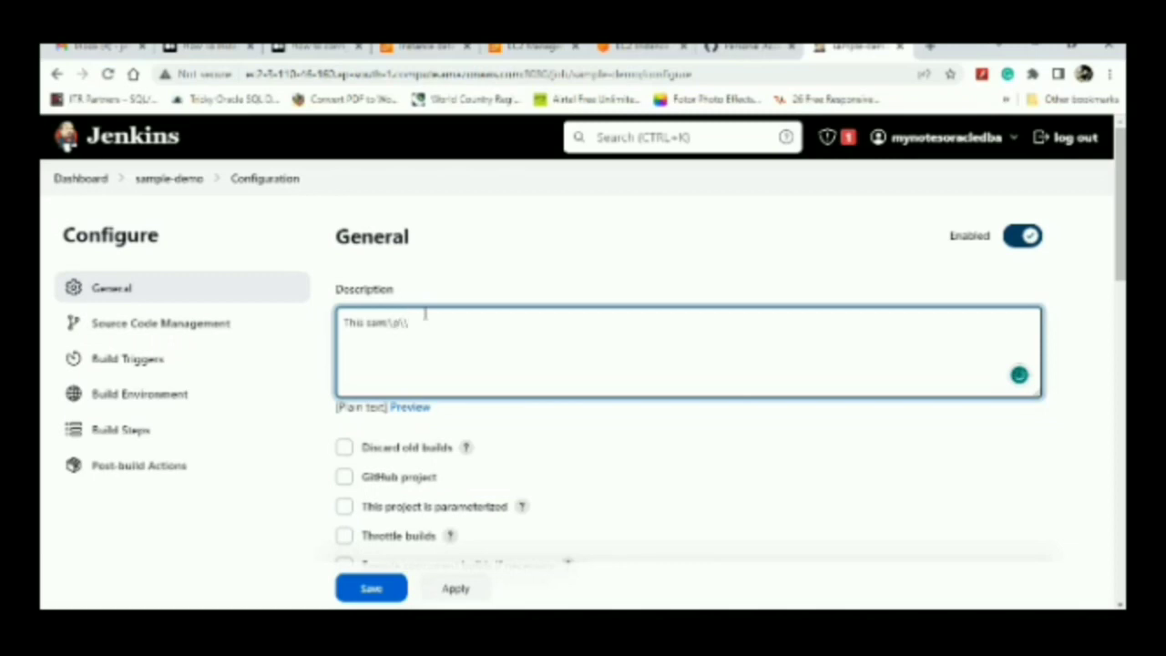
pyautogui.write('e jenkins demo project')
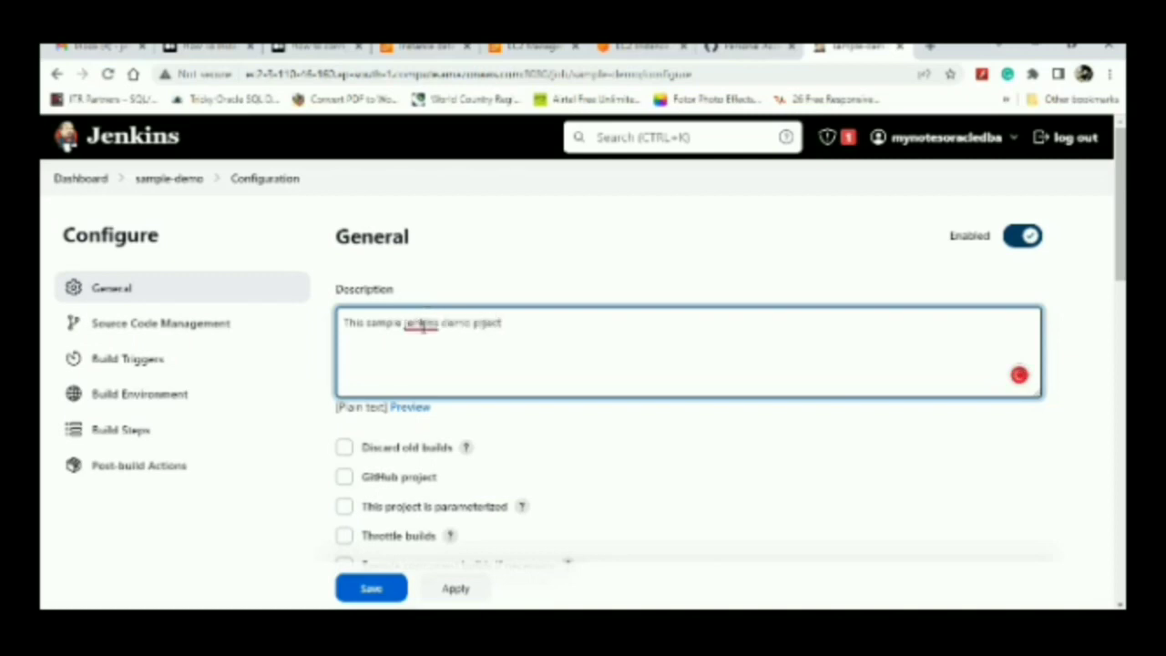
pyautogui.moveTo(425, 324)
pyautogui.click(426, 348)
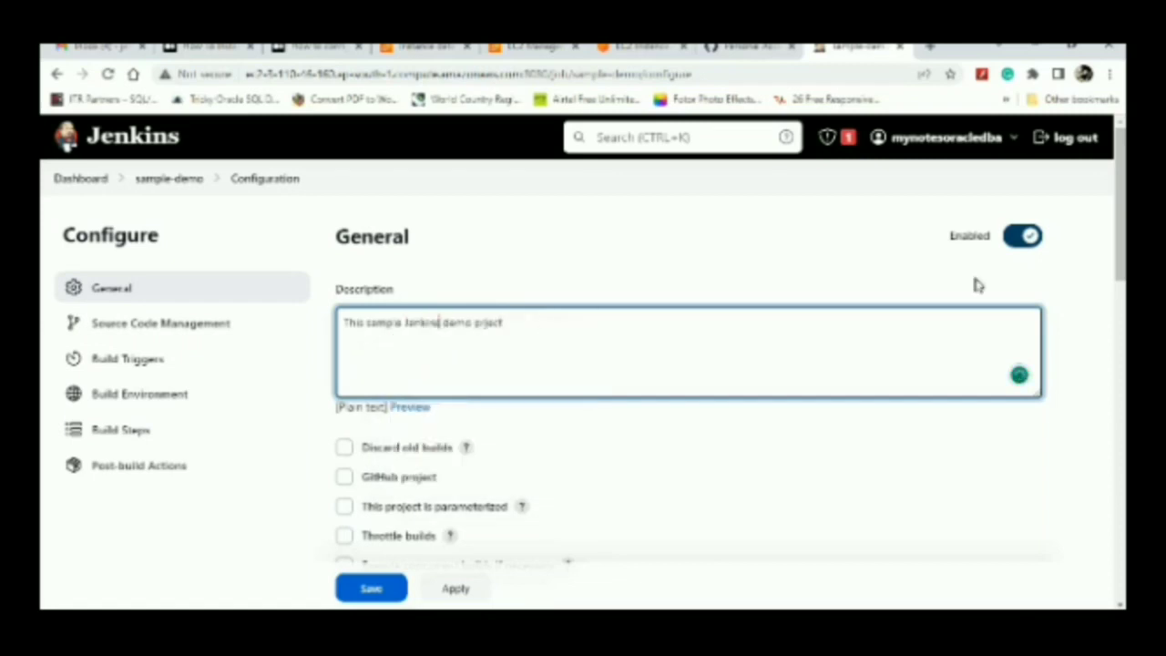
# Choose Git as the job's source code management, viewing and closing the help for the Git option.
pyautogui.moveTo(1124, 215); pyautogui.dragTo(1120, 280)
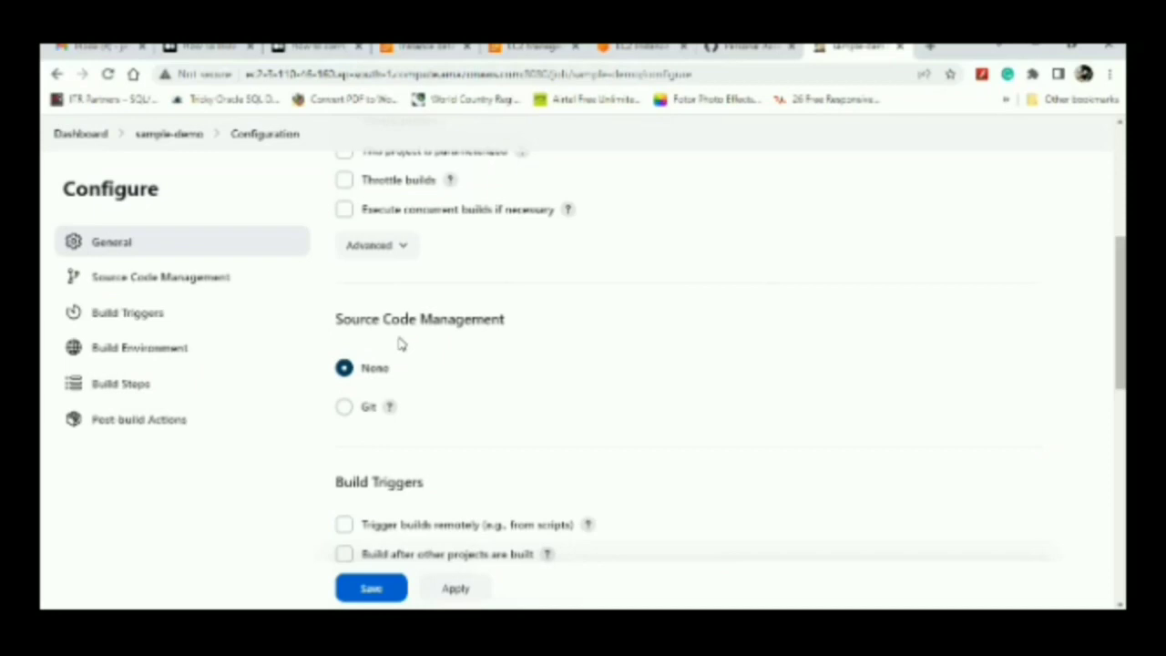
pyautogui.click(390, 409)
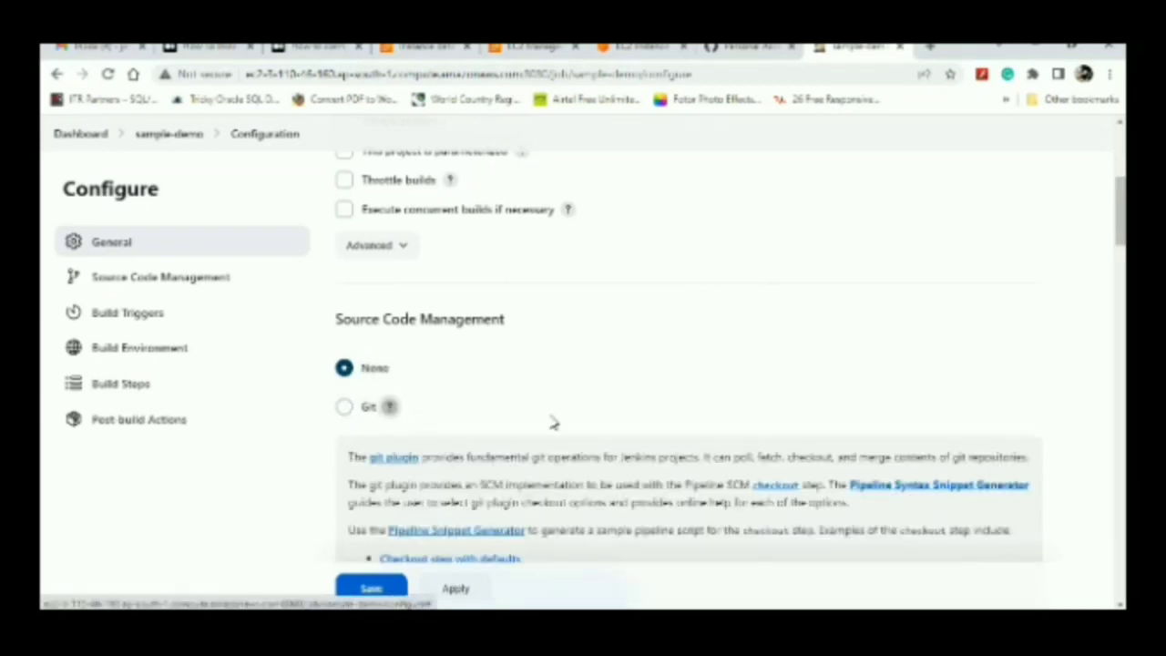
pyautogui.moveTo(1122, 217); pyautogui.dragTo(1120, 237)
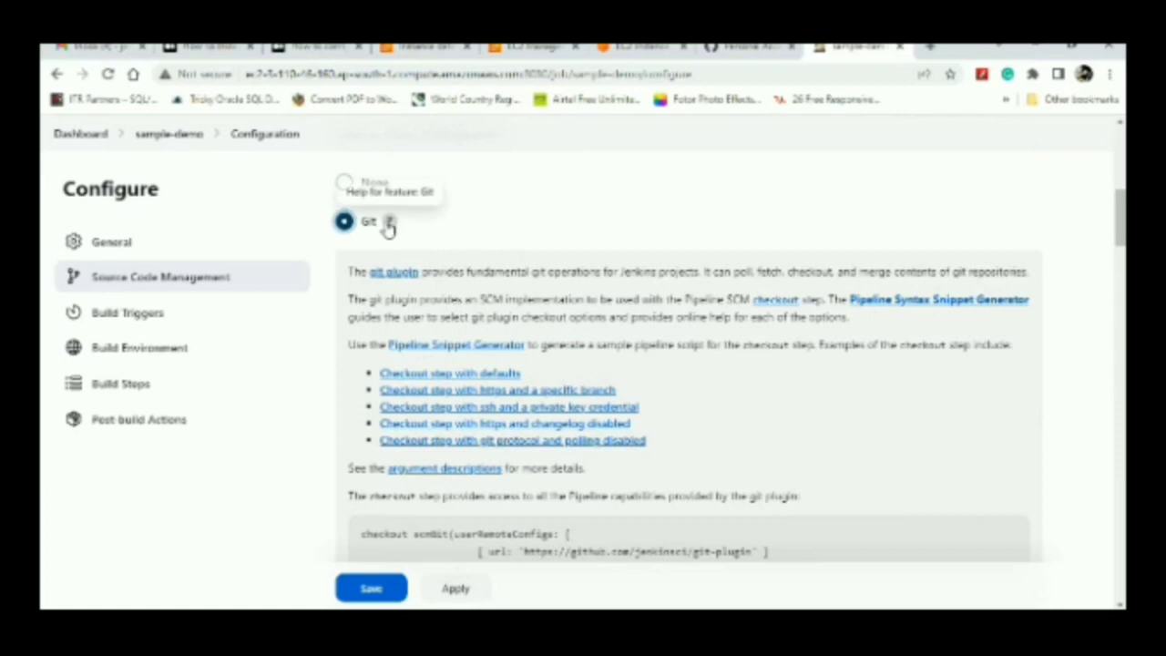
pyautogui.click(389, 221)
# Copy the HTTPS clone URL of the private GitHub repository aws_codebuild_codedeploy_nodeJs_demo.
pyautogui.click(405, 328)
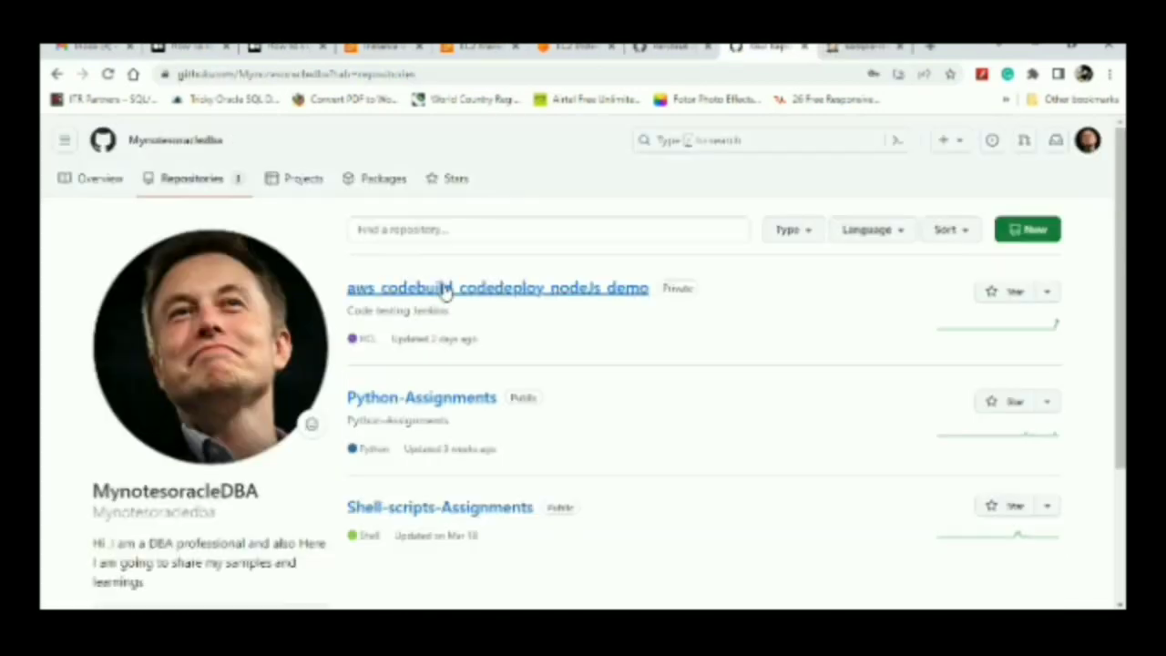
pyautogui.click(445, 288)
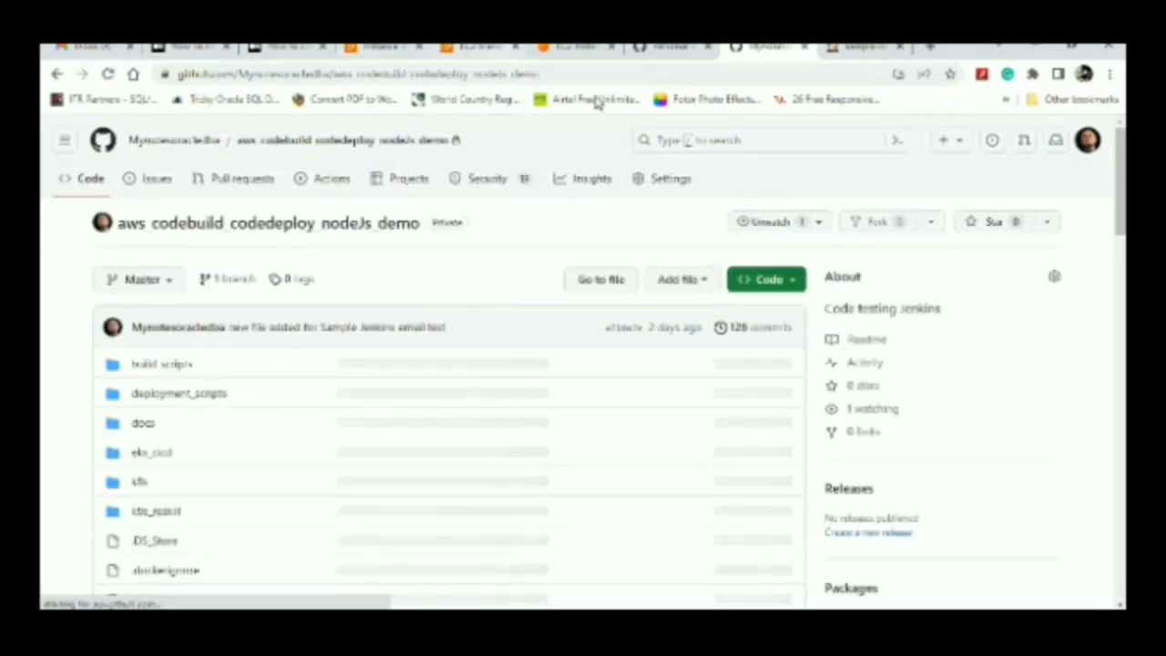
pyautogui.click(745, 288)
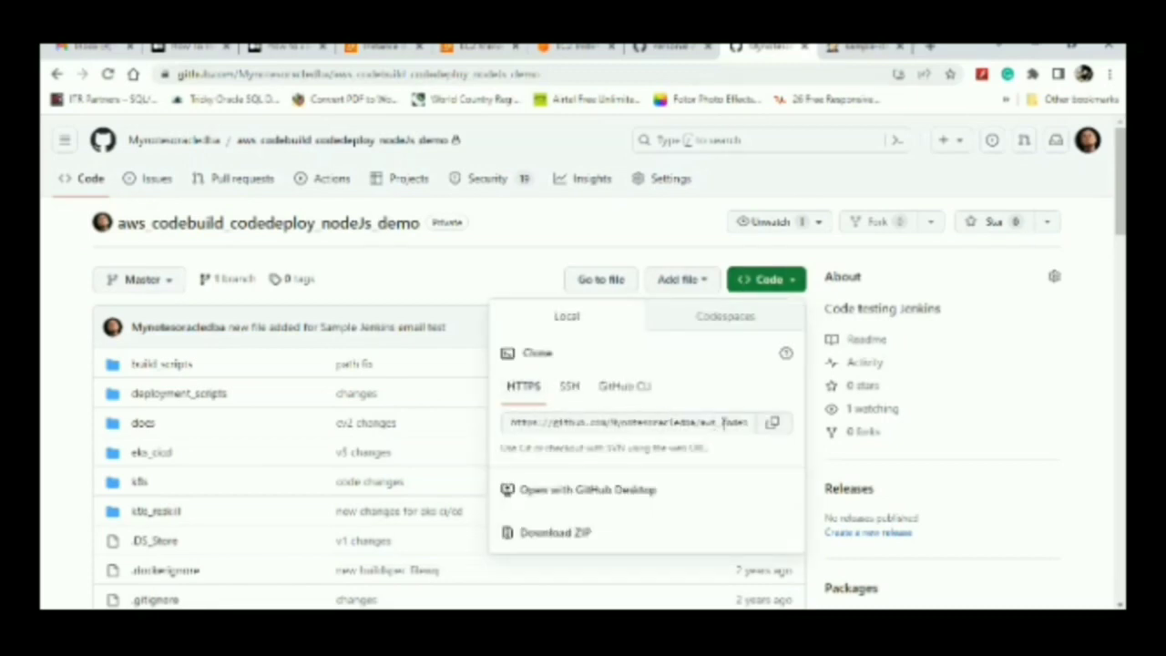
pyautogui.click(772, 424)
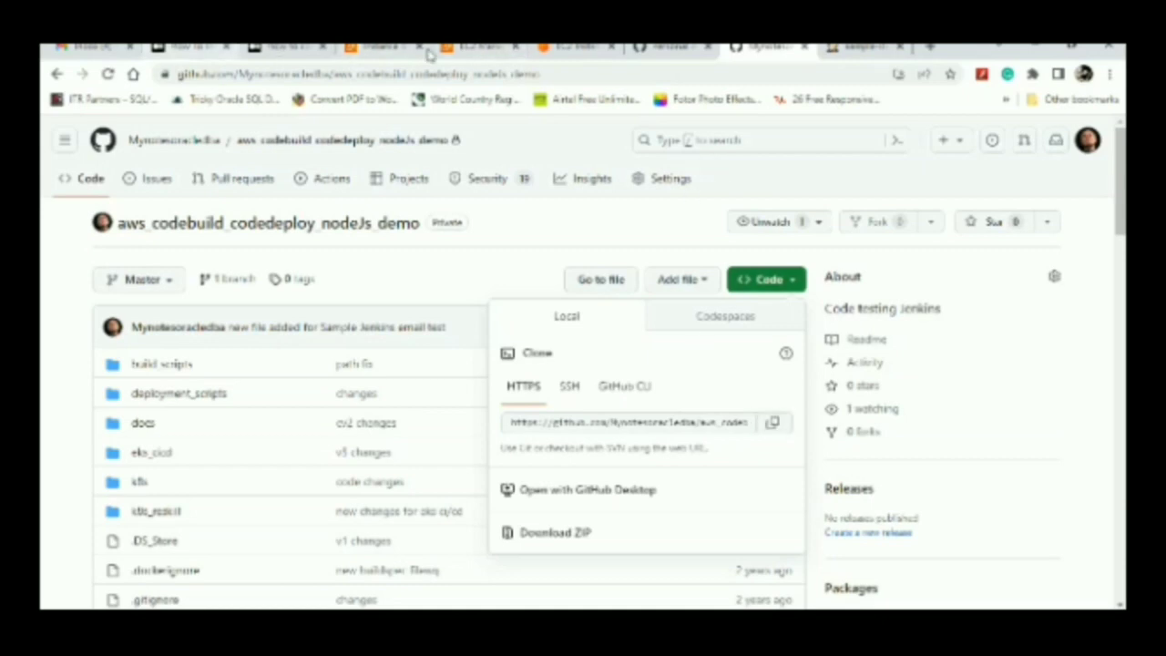
# Set the Jenkins job's Git repository URL to the copied aws_codebuild_codedeploy_nodeJs_demo.git address and save the job.
pyautogui.click(861, 48)
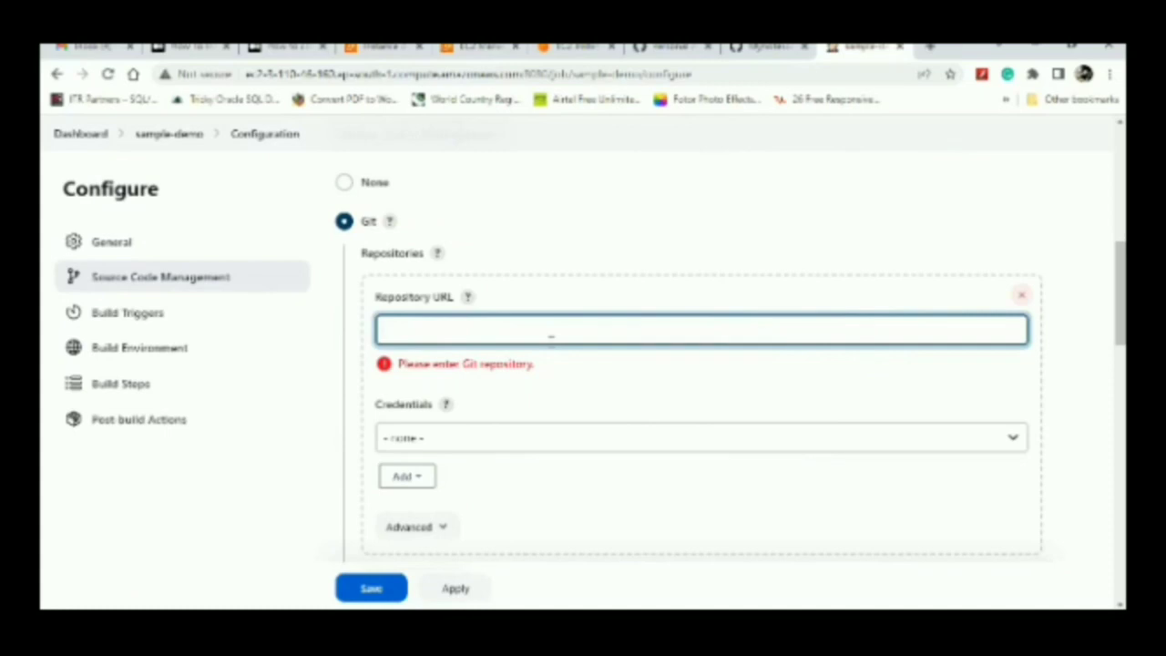
pyautogui.hotkey('ctrl', 'v')
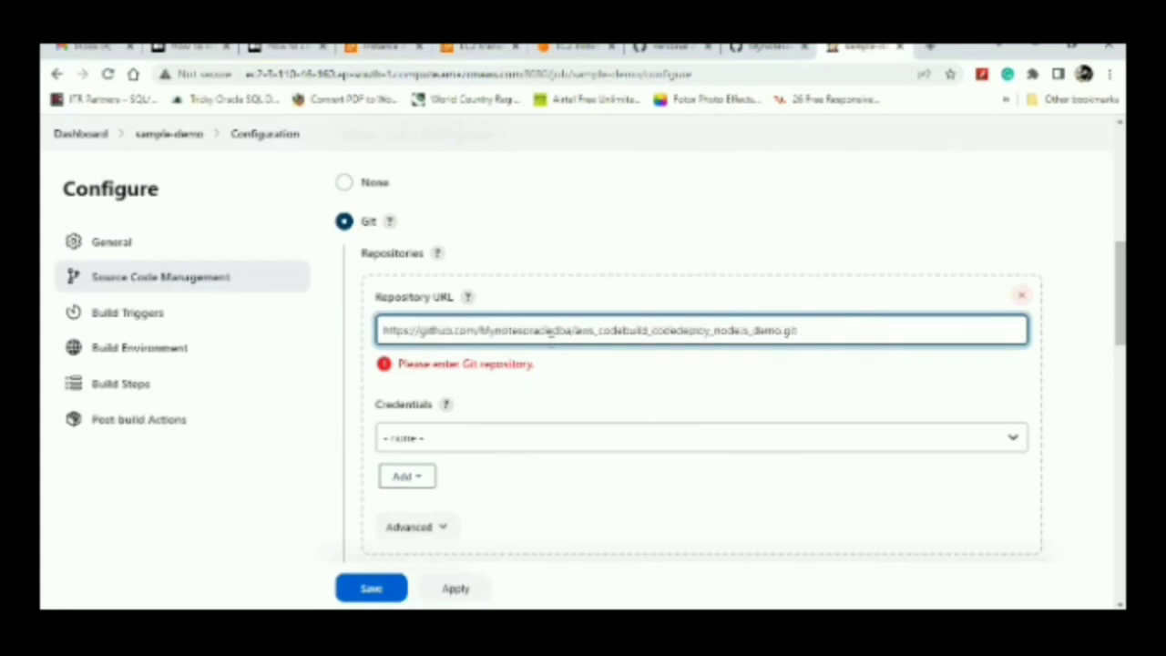
pyautogui.click(370, 588)
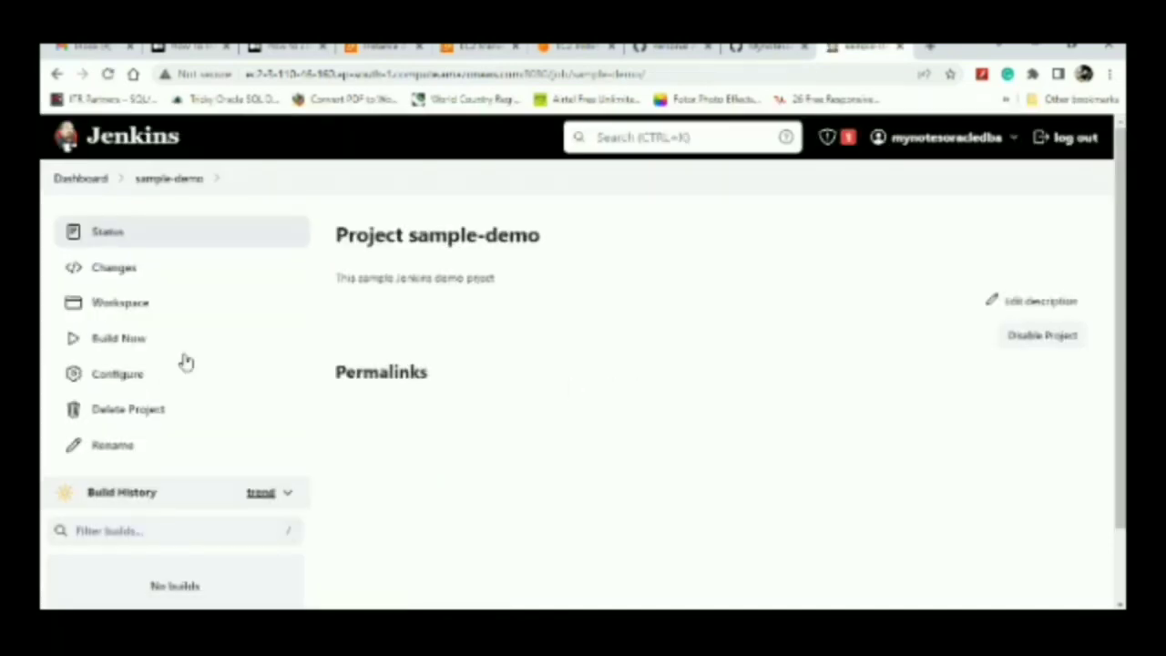
# Reopen the sample-demo configuration and start adding a Jenkins-provided credential for the Git repository.
pyautogui.click(119, 375)
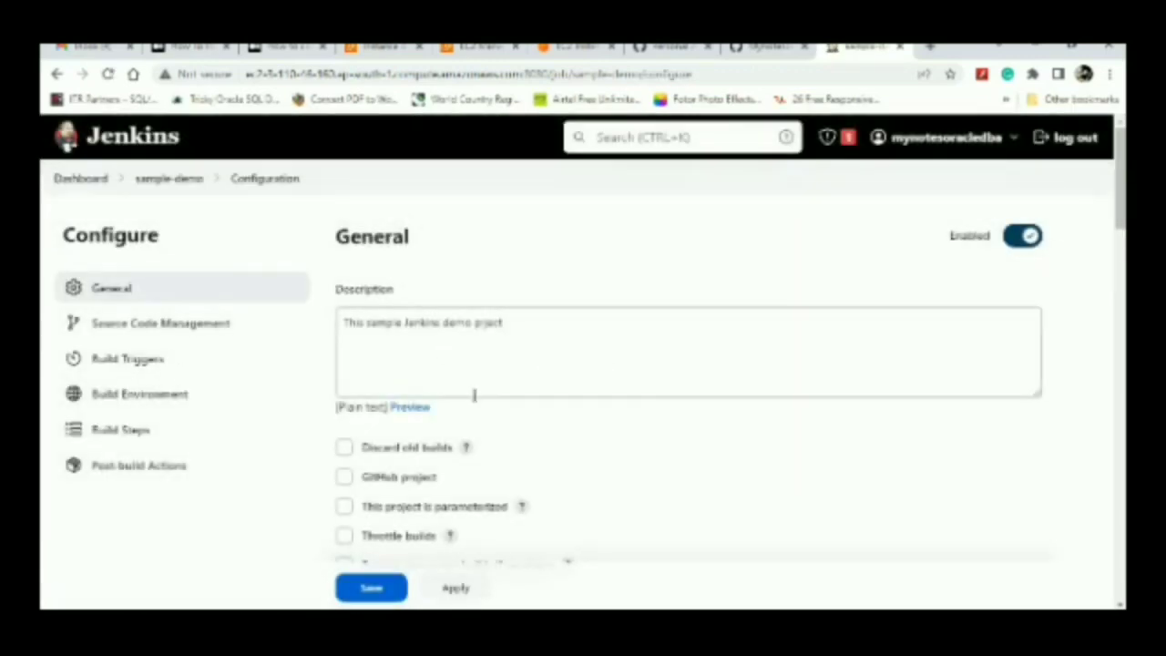
pyautogui.moveTo(1122, 185); pyautogui.dragTo(1119, 310)
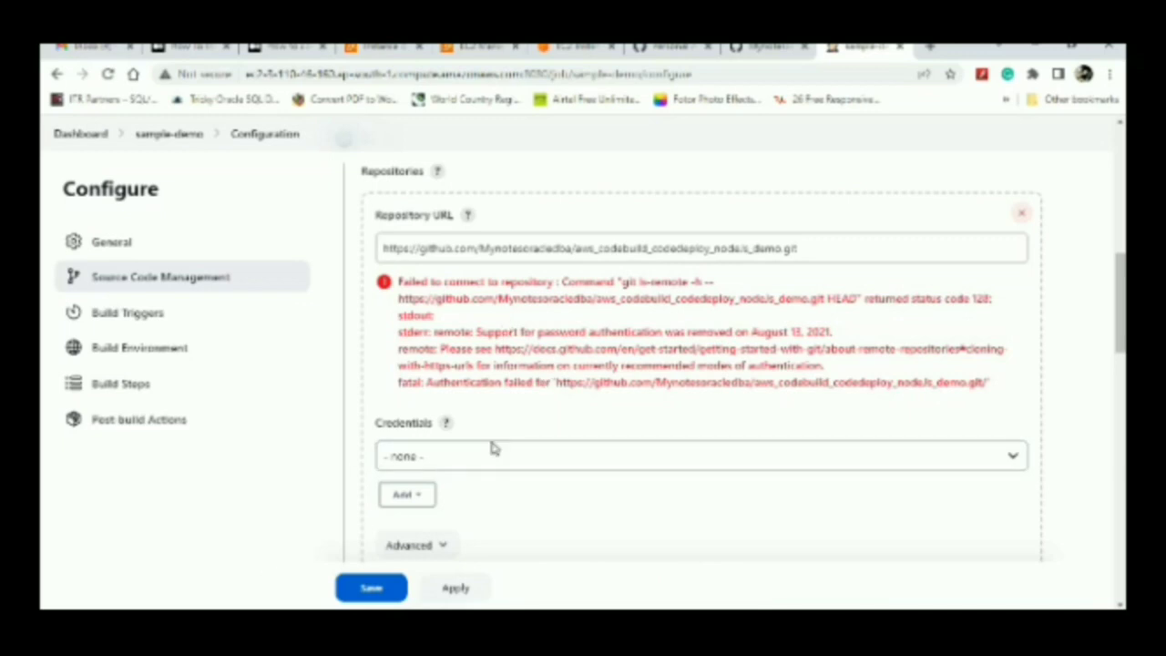
pyautogui.click(412, 494)
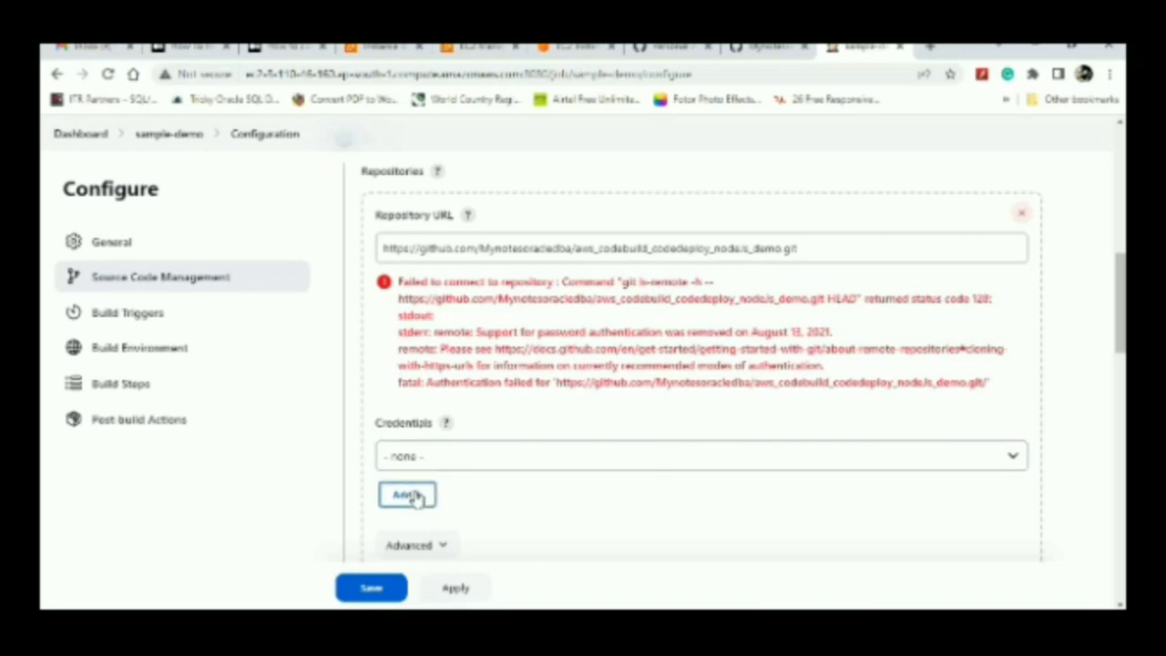
pyautogui.click(425, 526)
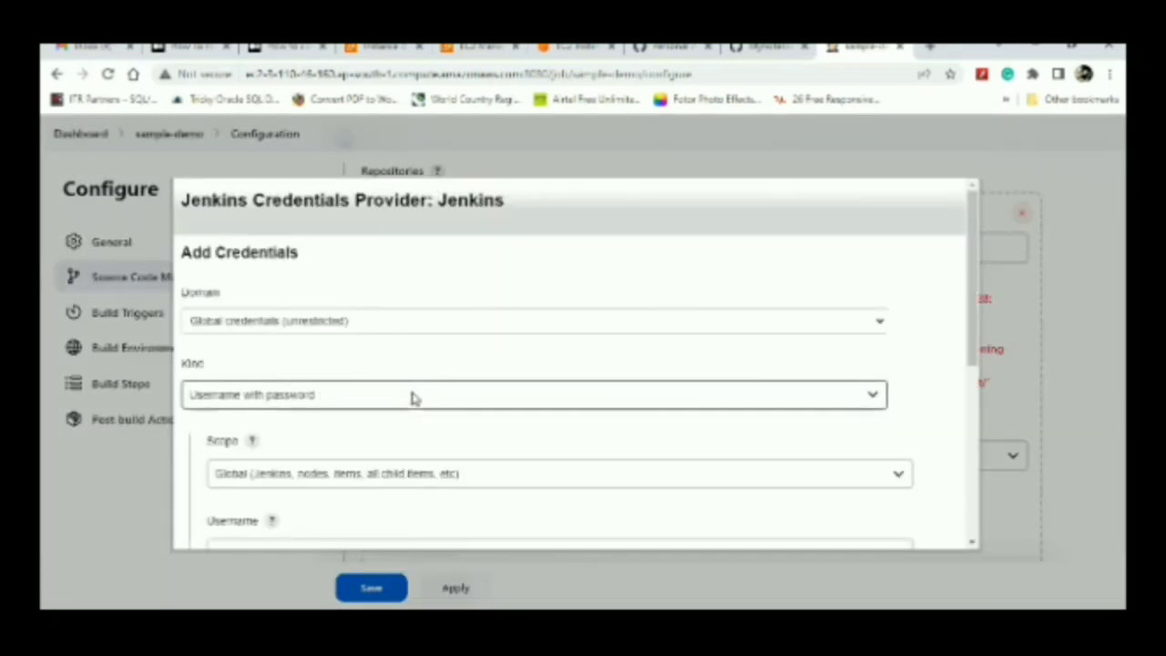
# Review GitHub's form for generating a new classic personal access token and cancel it without generating a token.
pyautogui.click(767, 51)
pyautogui.click(658, 50)
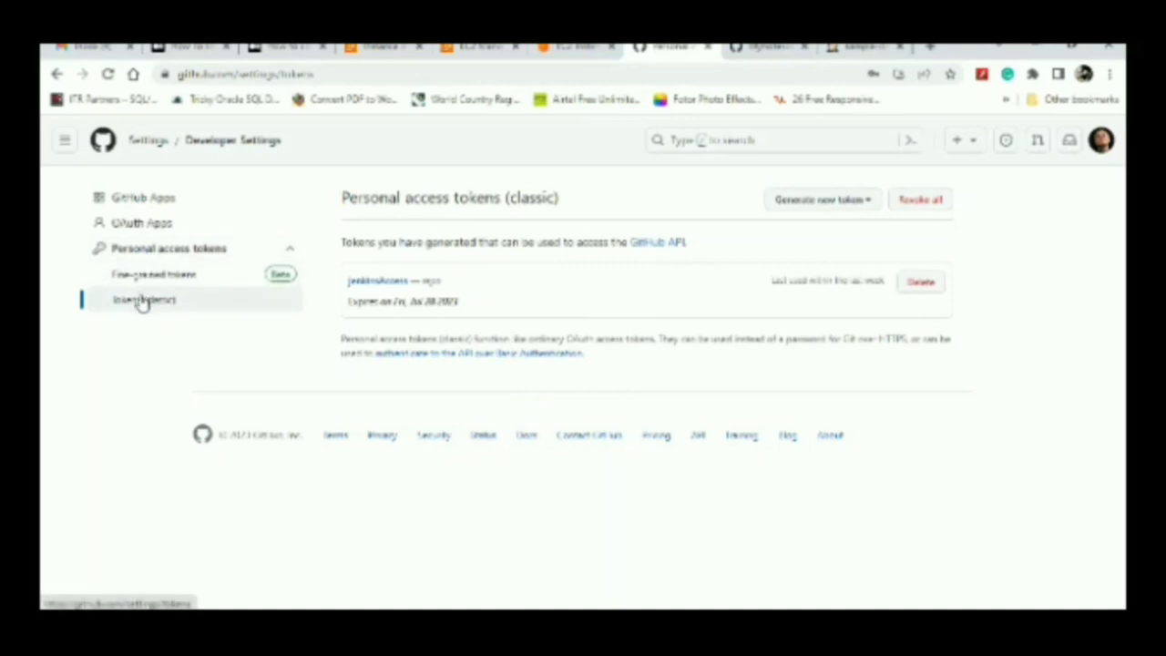
pyautogui.click(143, 303)
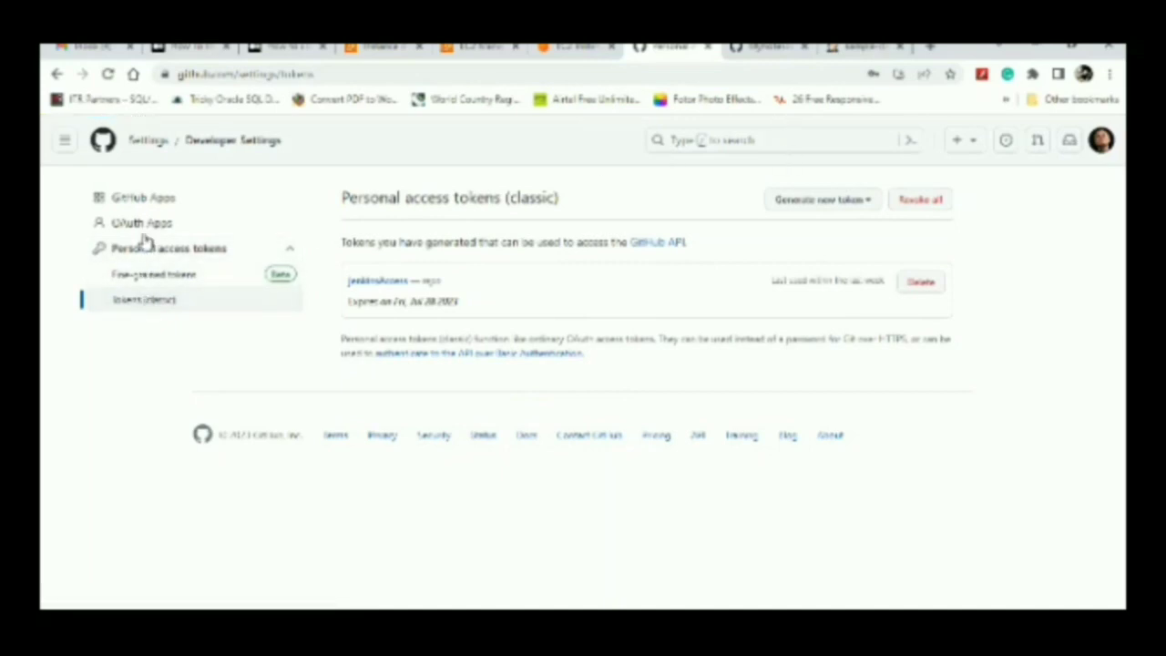
pyautogui.click(800, 200)
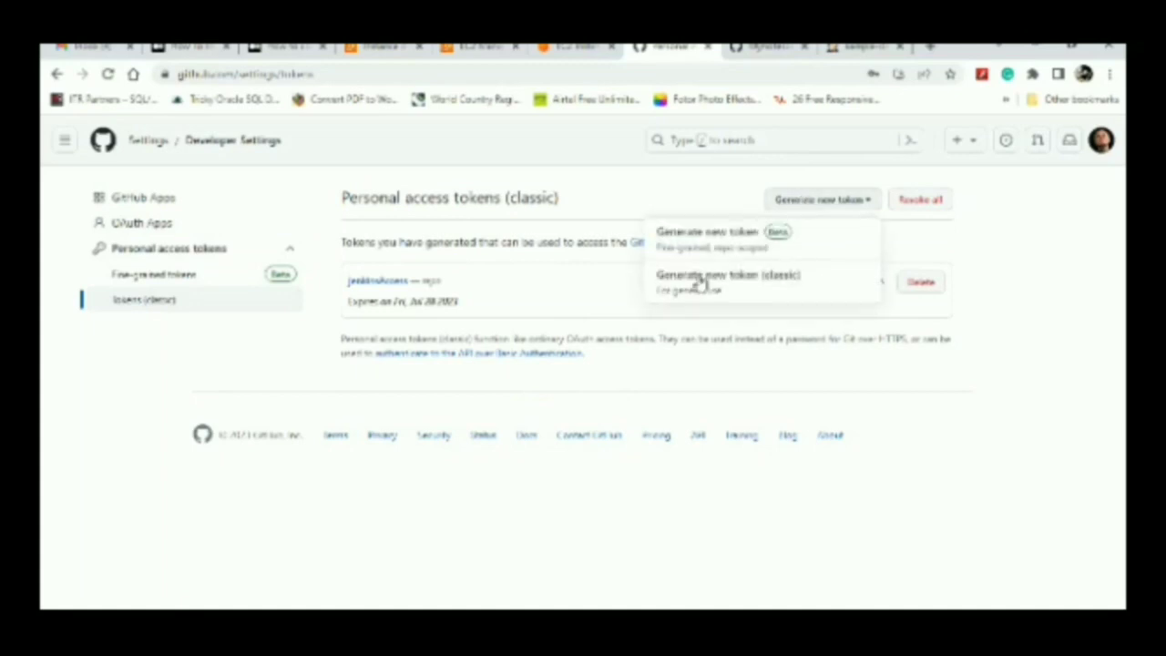
pyautogui.click(698, 288)
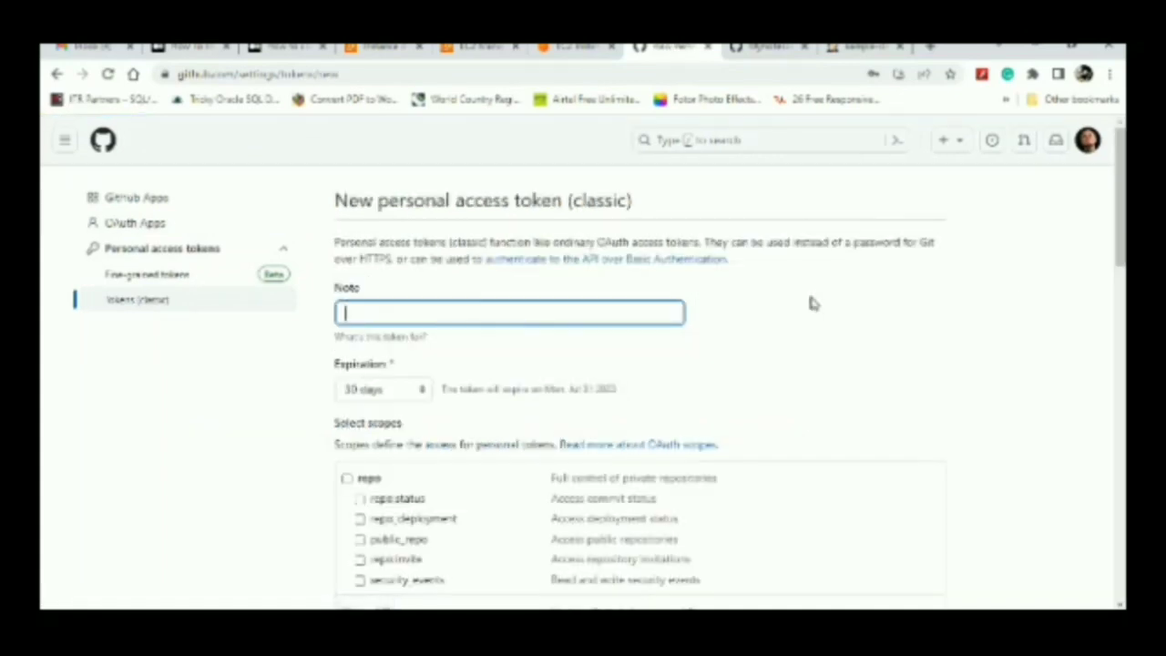
pyautogui.moveTo(1123, 222); pyautogui.dragTo(1092, 603)
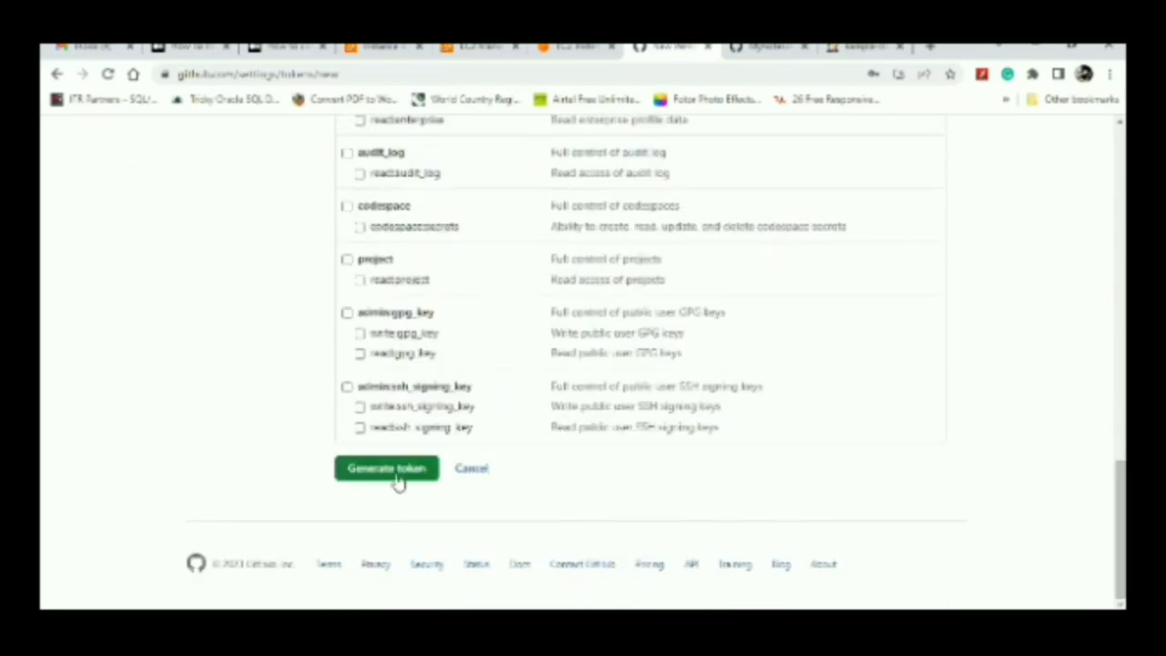
pyautogui.click(470, 469)
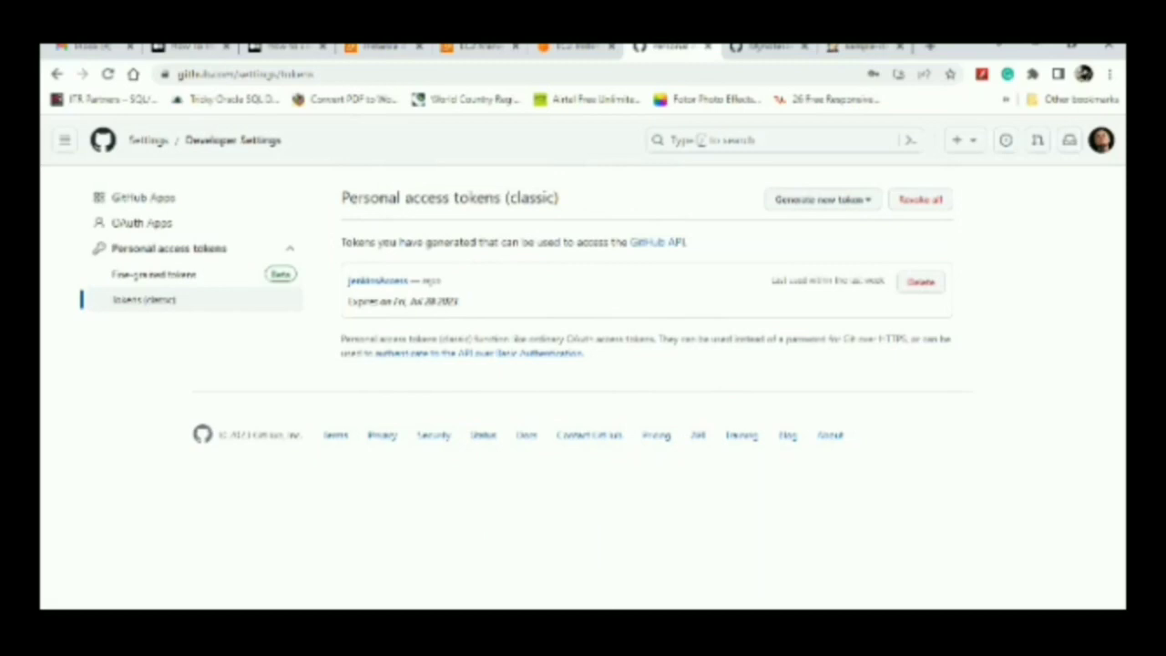
# Return to the Jenkins credential form, keep the kind Username with password and enter the GitHub account's username, checking the Medium guide.
pyautogui.hotkey('alt', 'Tab')
pyautogui.hotkey('alt', 'Tab')
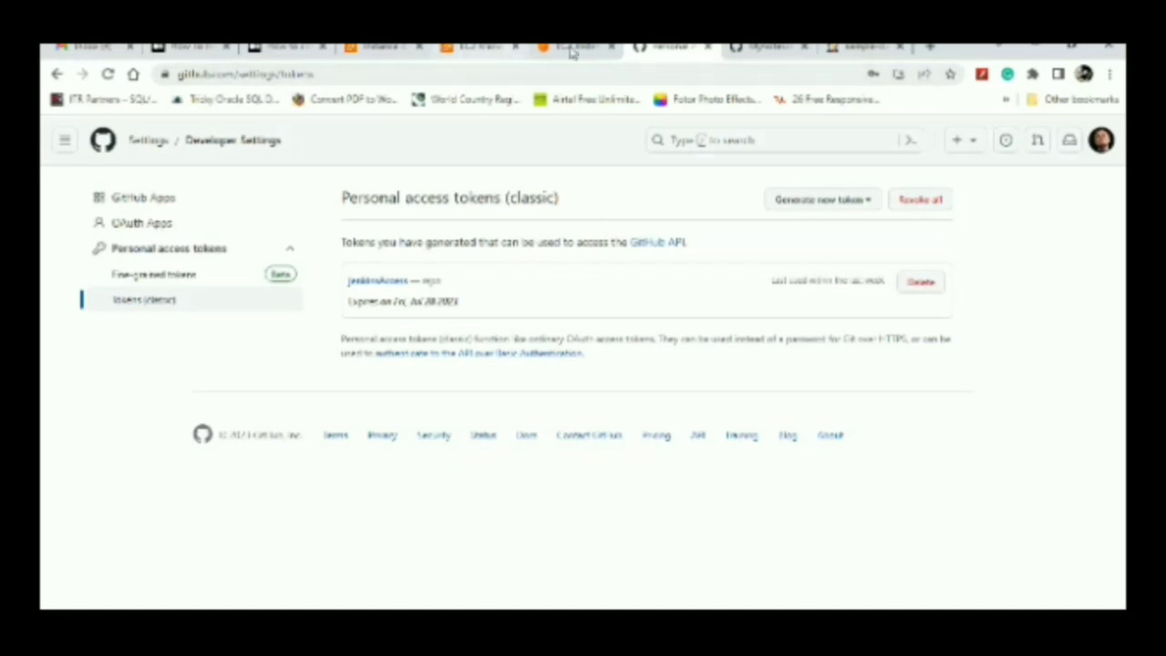
pyautogui.click(860, 46)
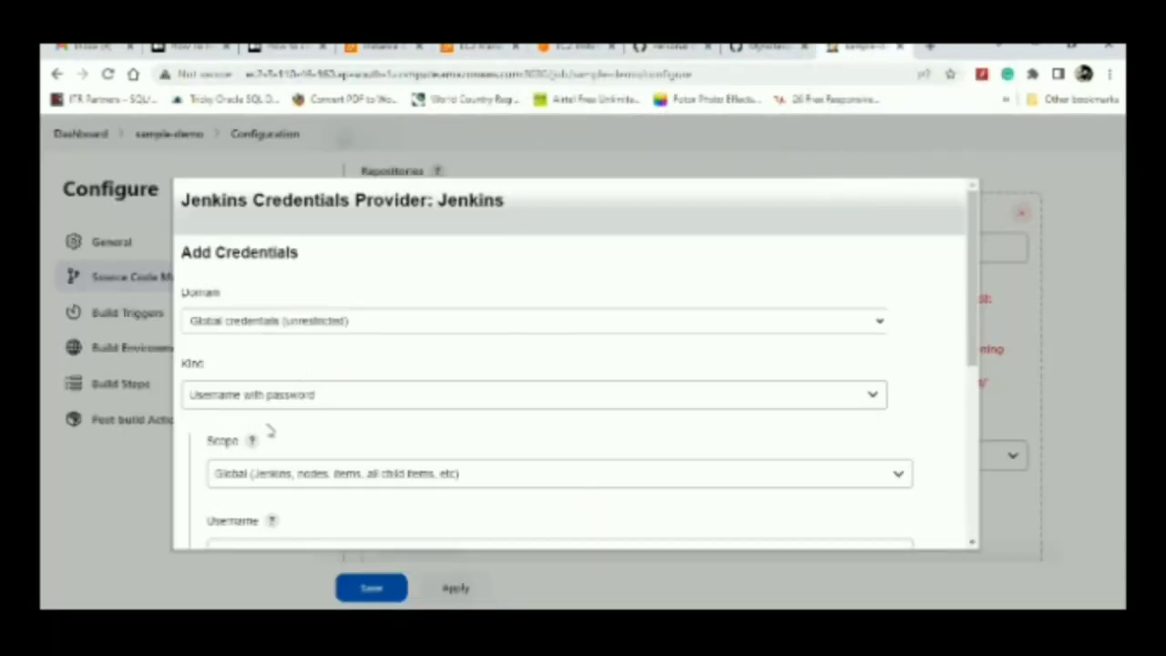
pyautogui.click(328, 395)
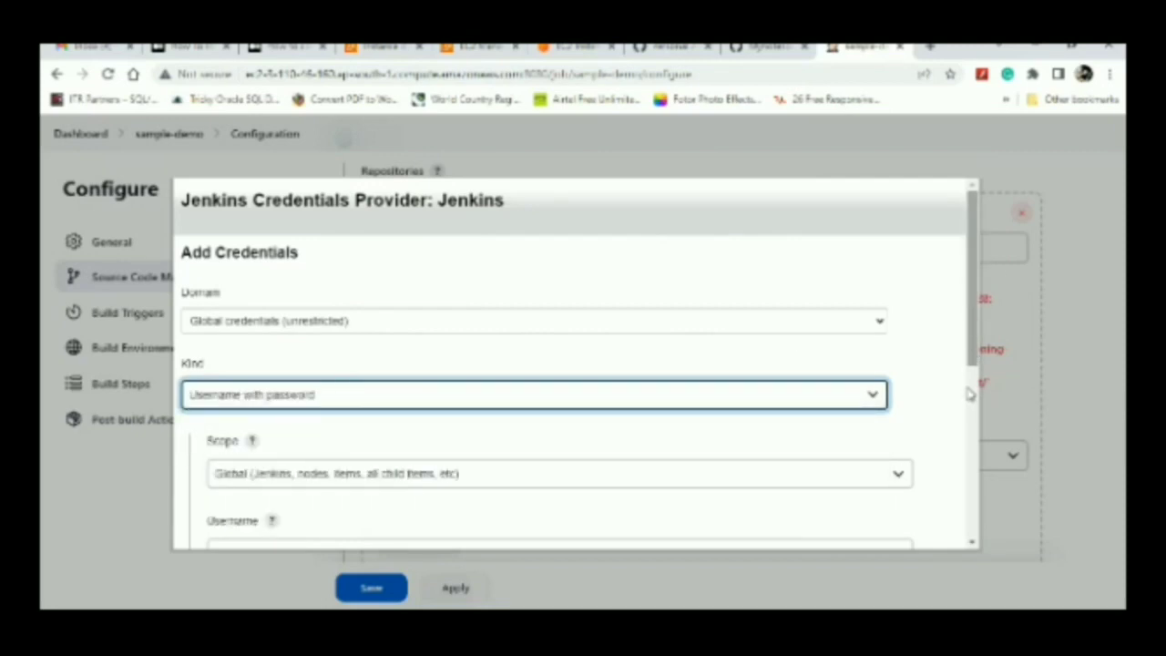
pyautogui.scroll(-5, 969, 393)
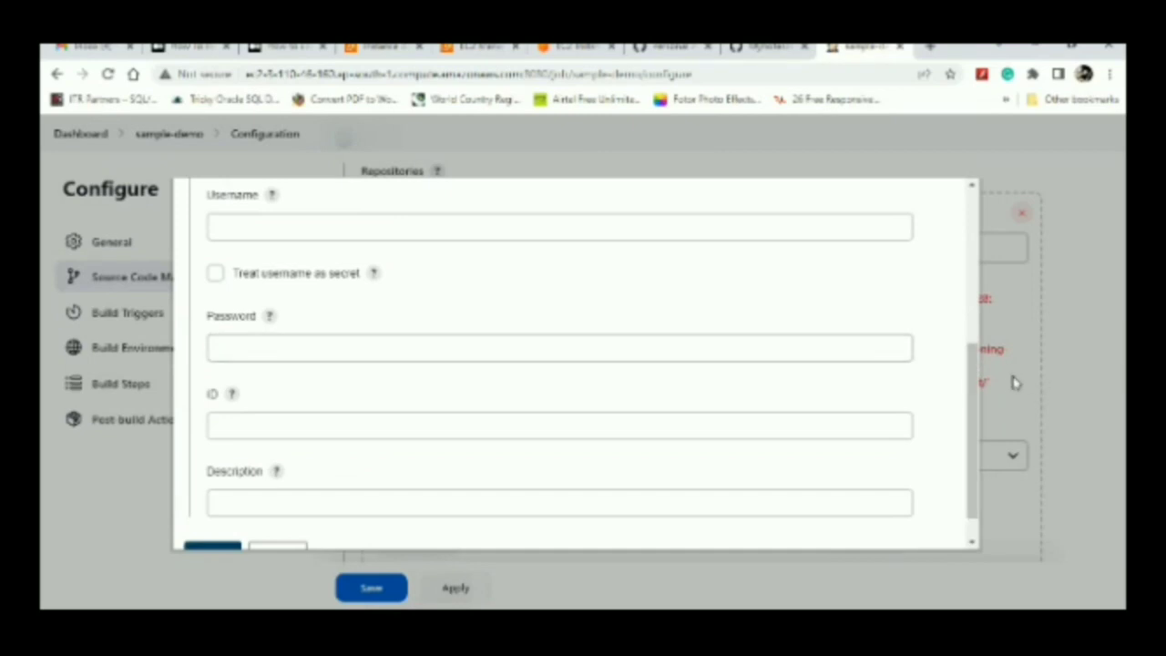
pyautogui.moveTo(973, 394); pyautogui.dragTo(972, 365)
pyautogui.click(402, 282)
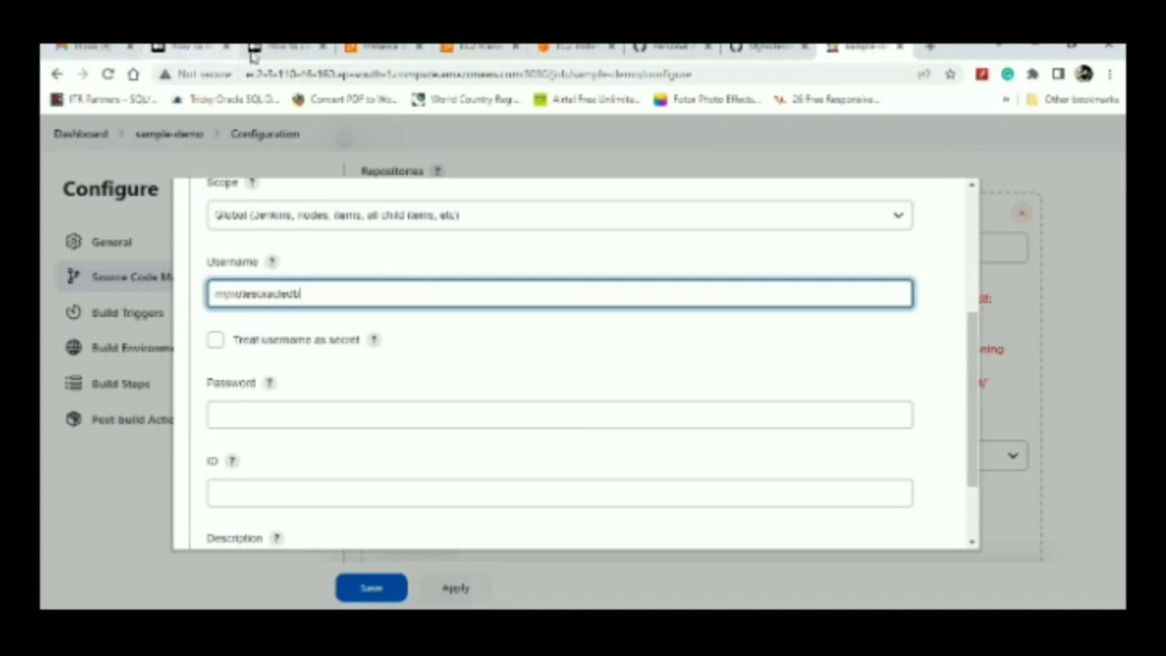
pyautogui.click(188, 52)
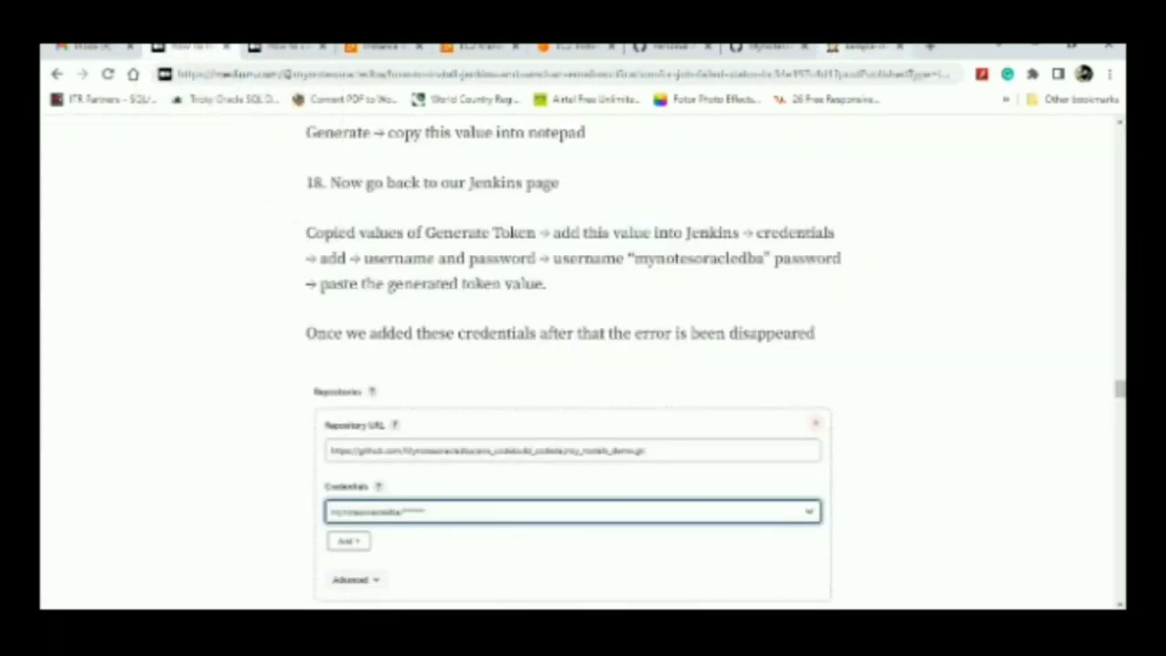
pyautogui.click(860, 48)
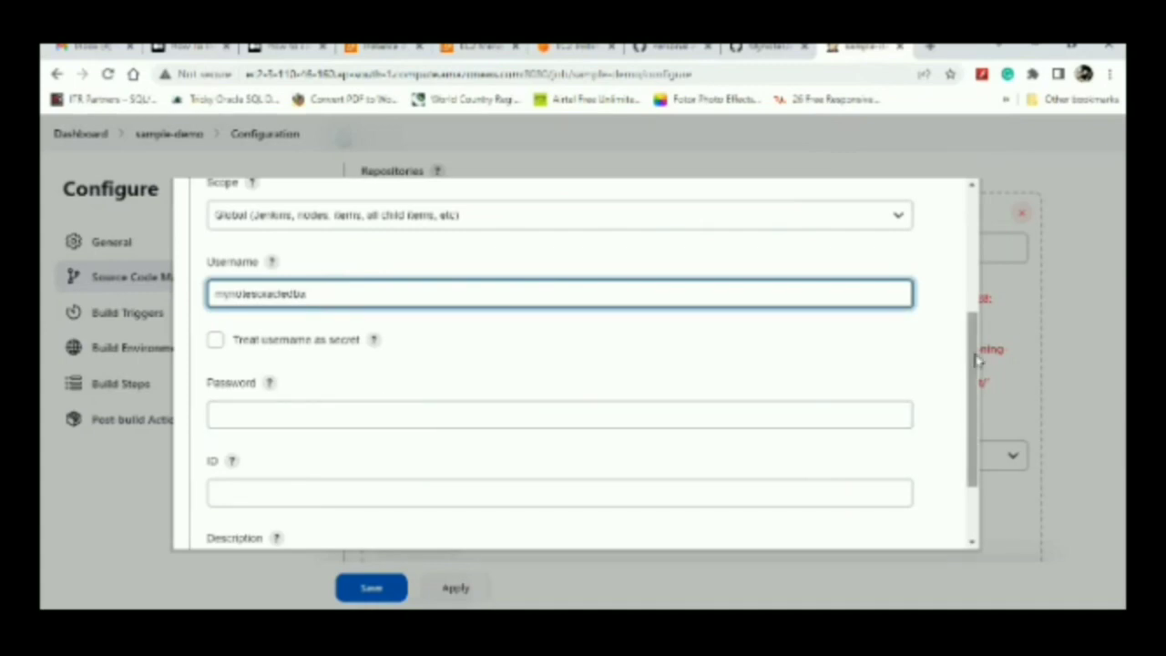
# Add the credential with the GitHub access token as its password and select it as the Git repository's credentials.
pyautogui.scroll(-2, 976, 430)
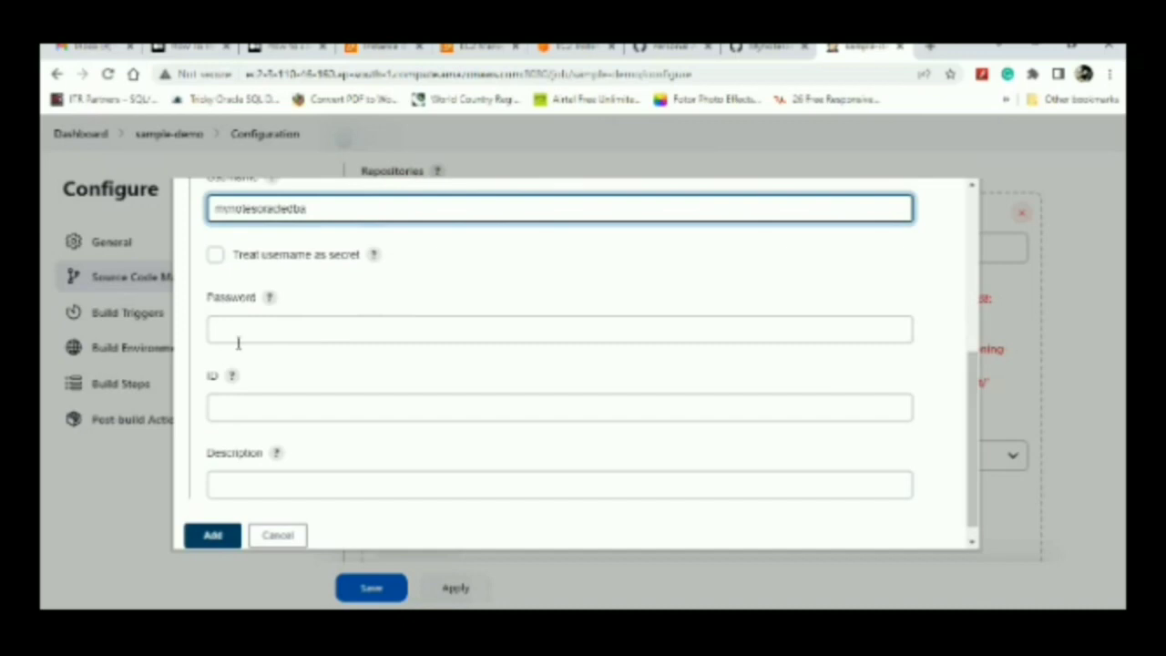
pyautogui.click(240, 337)
pyautogui.hotkey('ctrl', 'v')
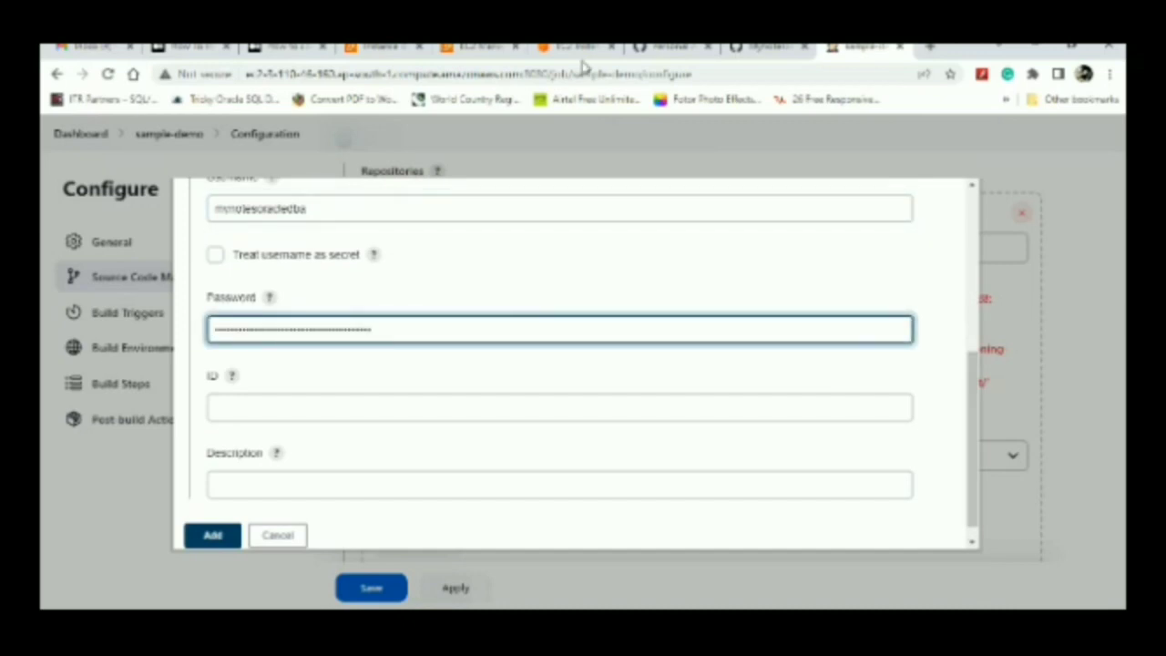
pyautogui.click(203, 539)
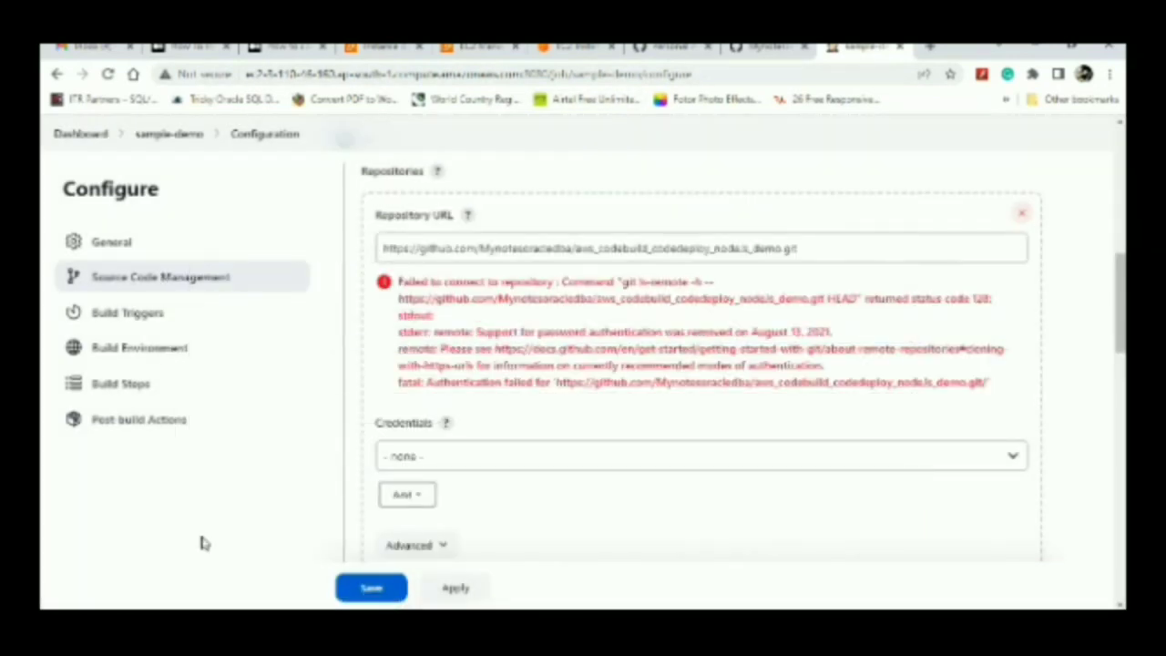
pyautogui.click(518, 462)
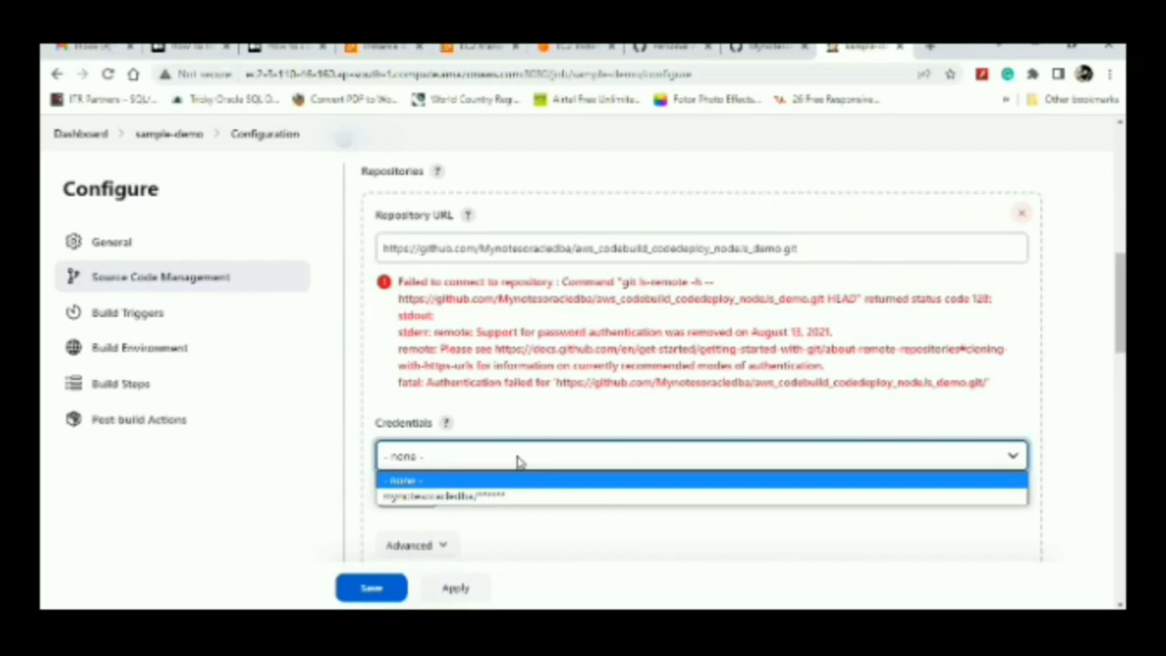
pyautogui.click(492, 497)
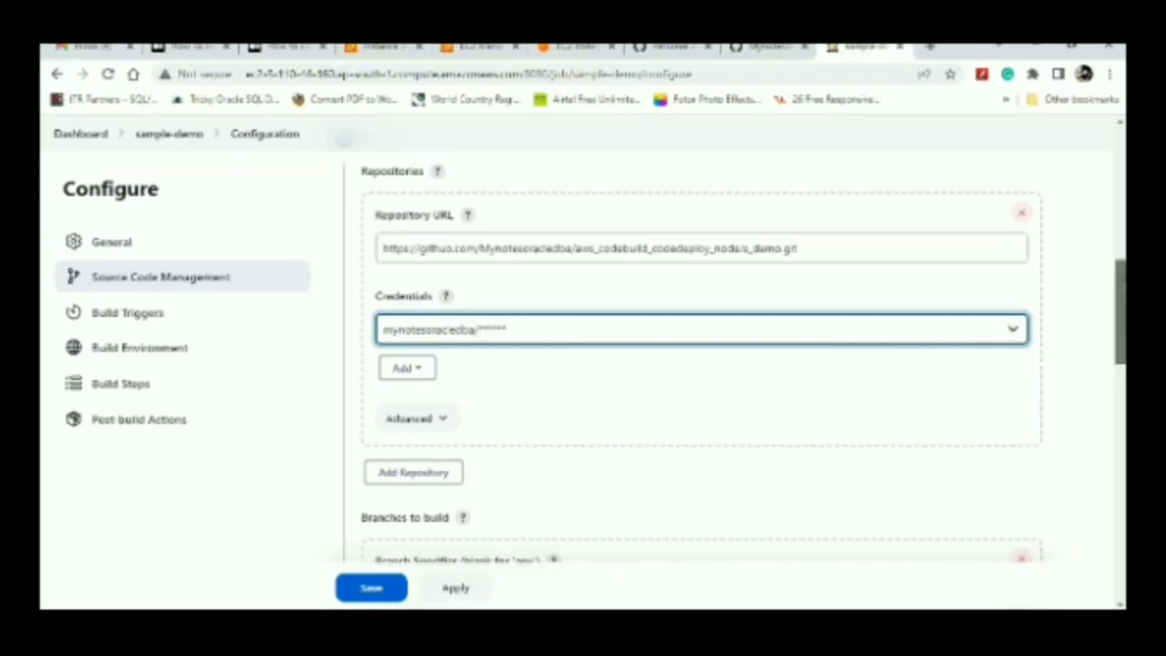
# Examine the Git repository's advanced options and the branch specifier under the branches to build.
pyautogui.scroll(-2, 533, 289)
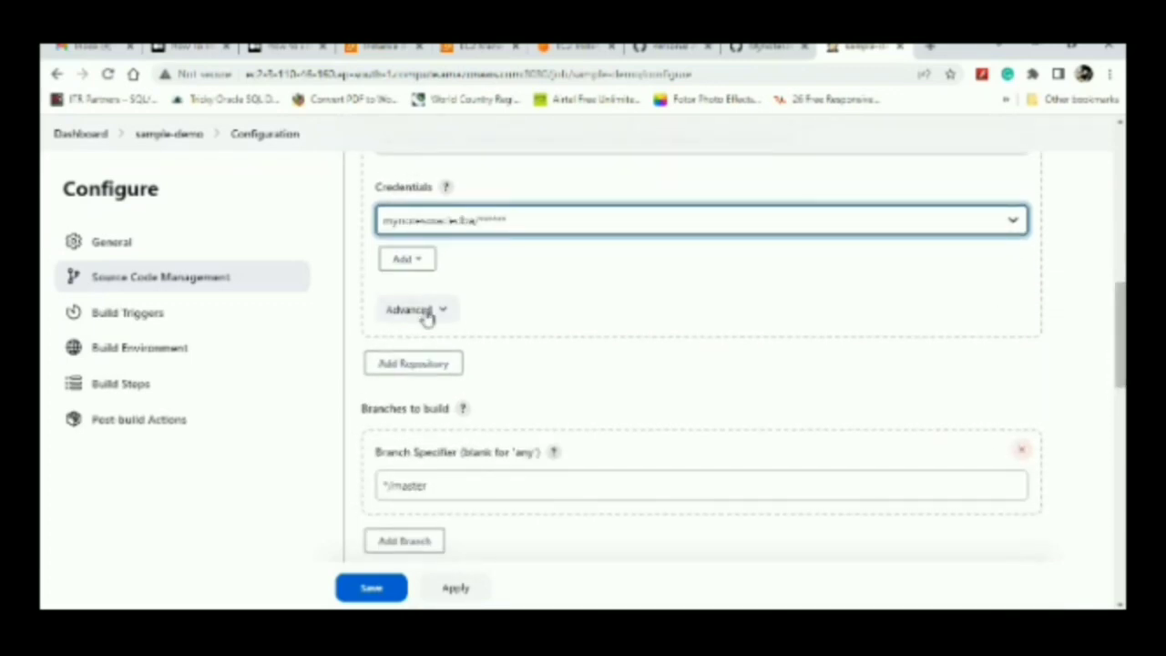
pyautogui.click(426, 314)
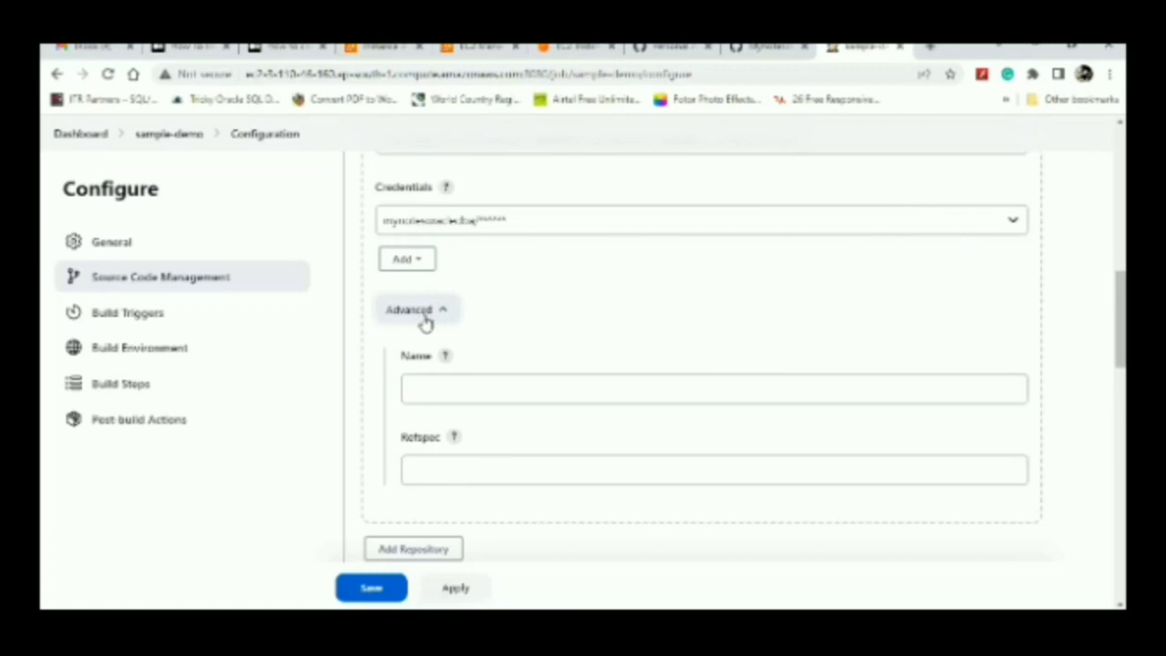
pyautogui.click(424, 316)
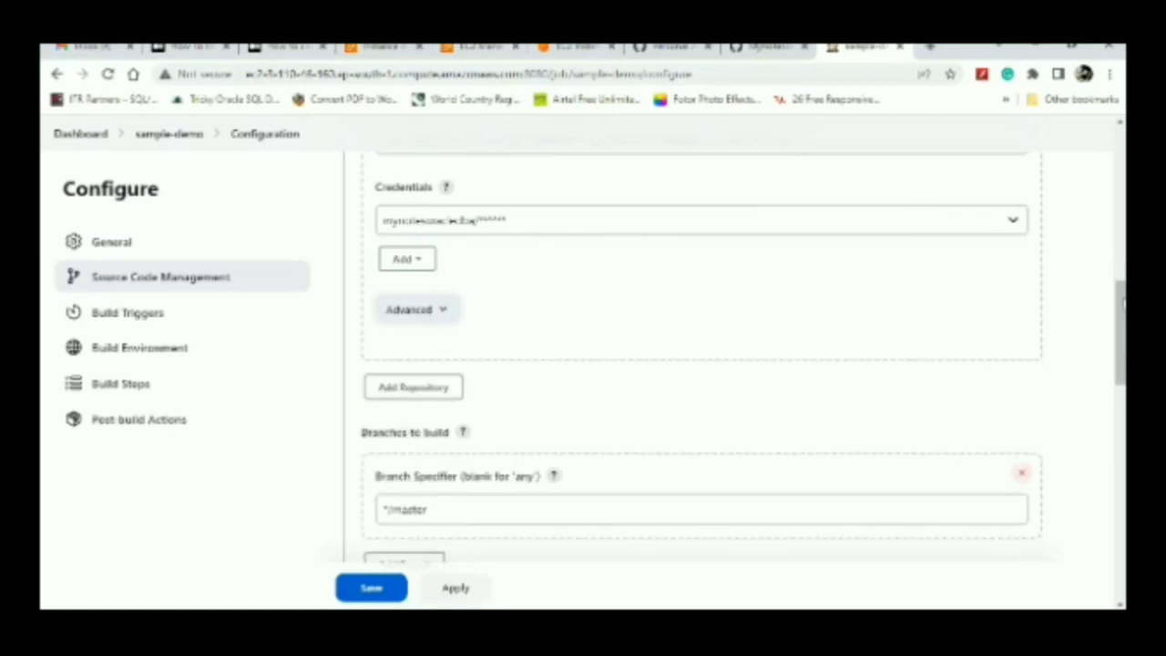
pyautogui.scroll(-3, 1123, 305)
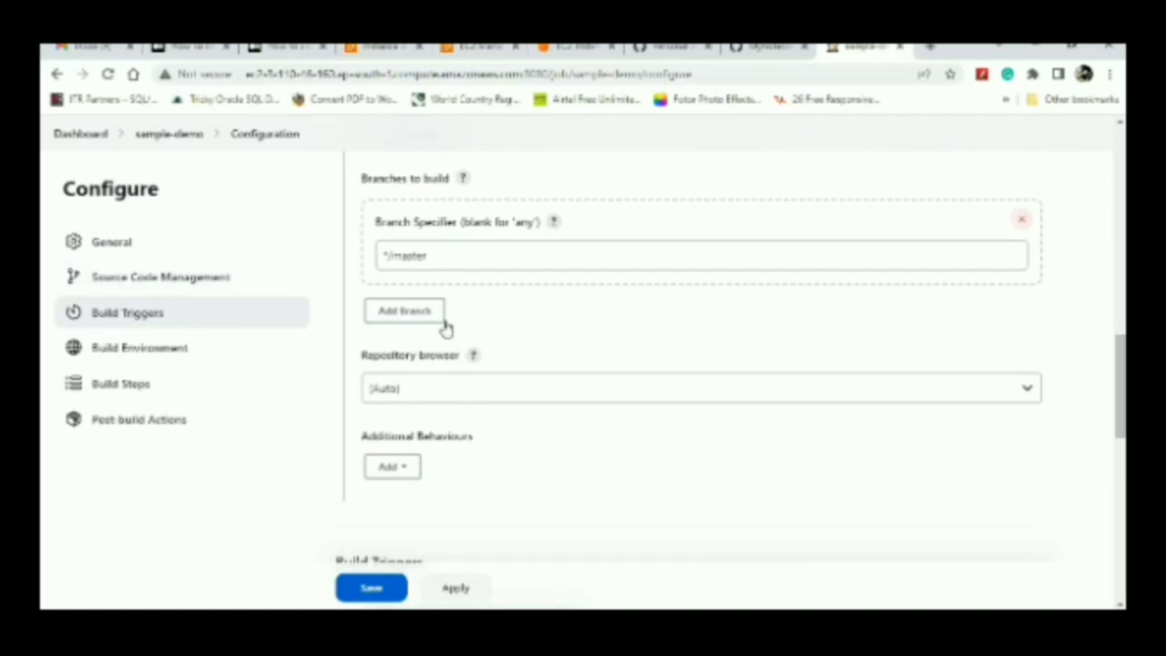
pyautogui.click(423, 255)
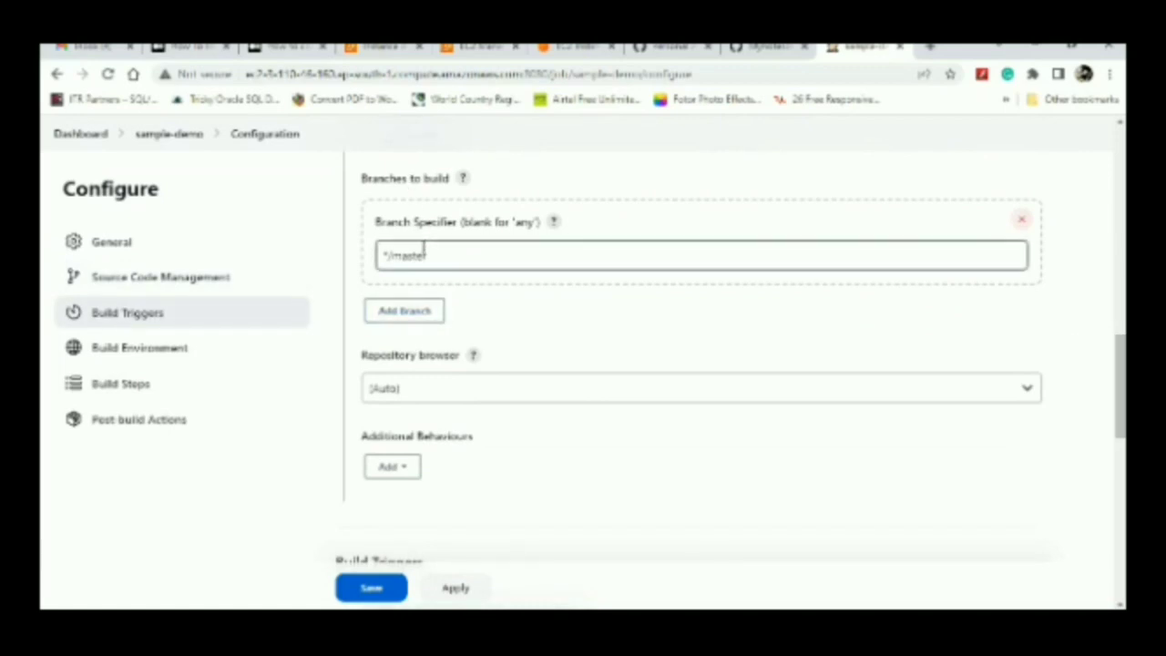
pyautogui.click(437, 258)
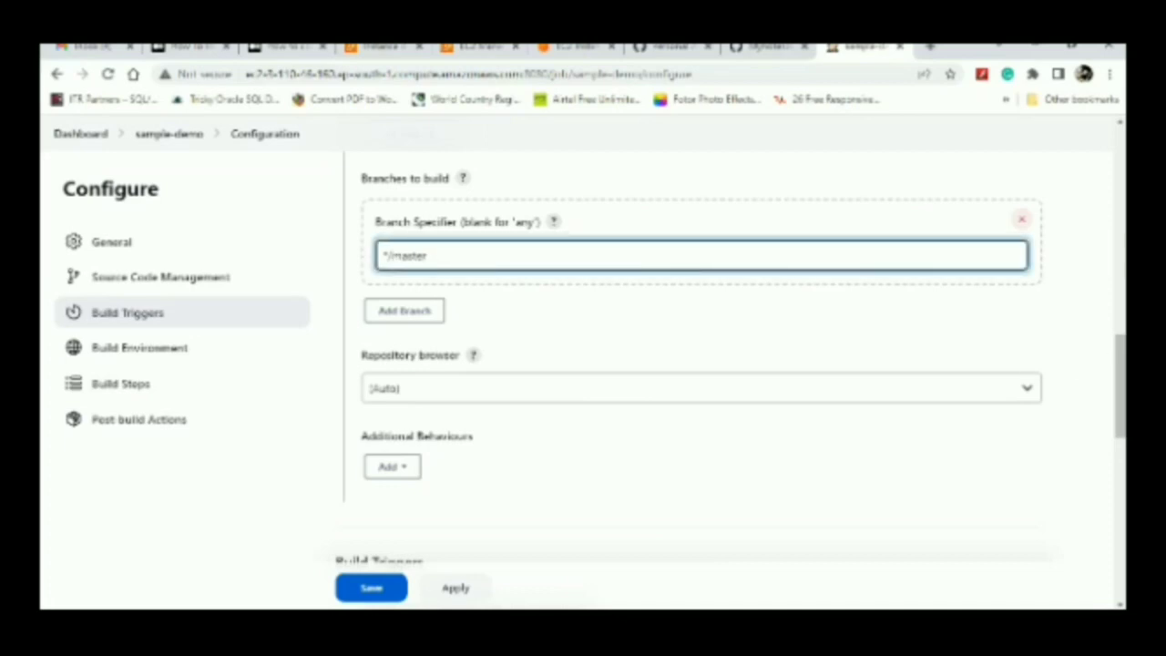
# Enable Poll SCM as the job's build trigger with the schedule */1 * * * *, checking the Medium guide's trigger example.
pyautogui.moveTo(1120, 392); pyautogui.dragTo(1117, 463)
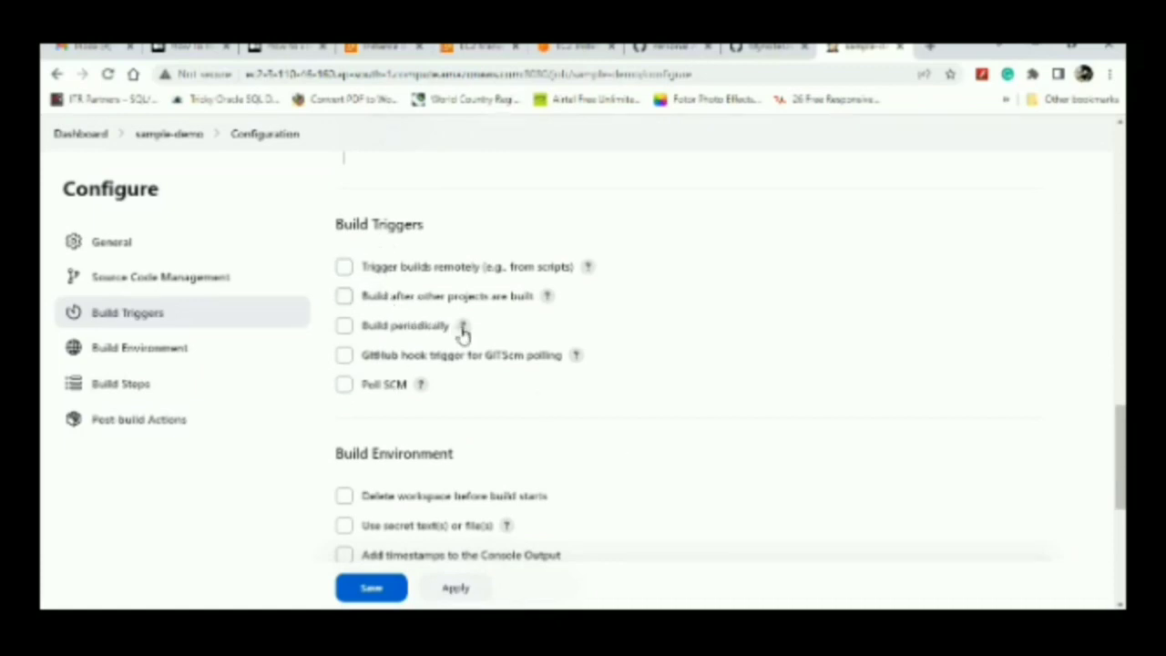
pyautogui.click(179, 53)
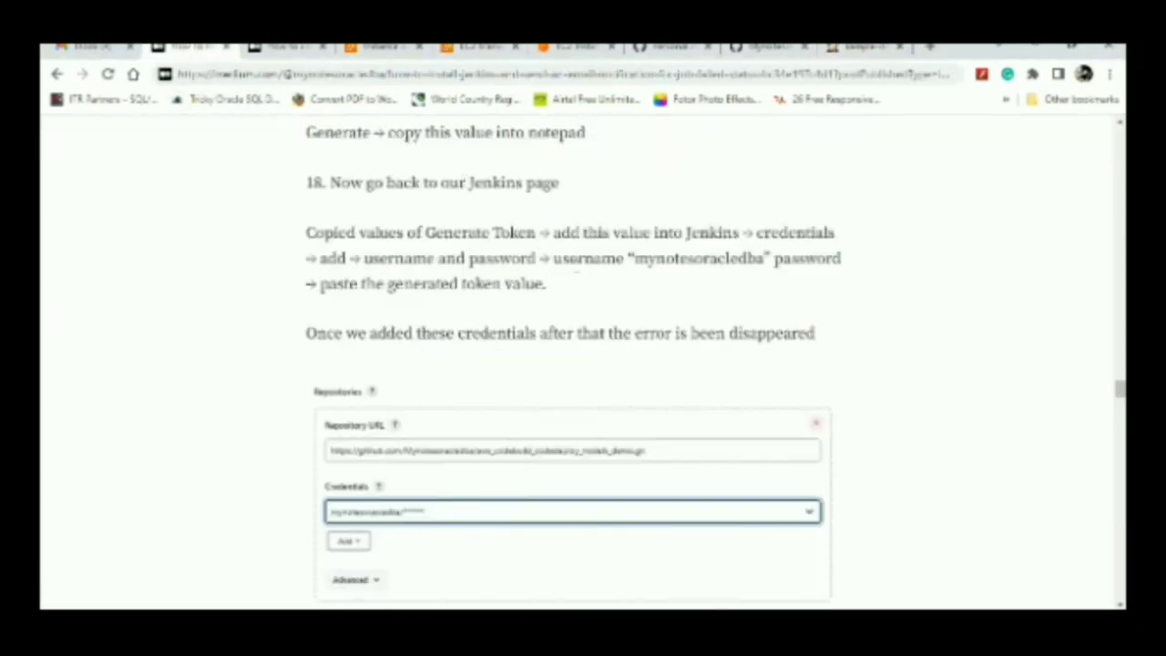
pyautogui.scroll(-5, 576, 269)
pyautogui.scroll(-2, 576, 267)
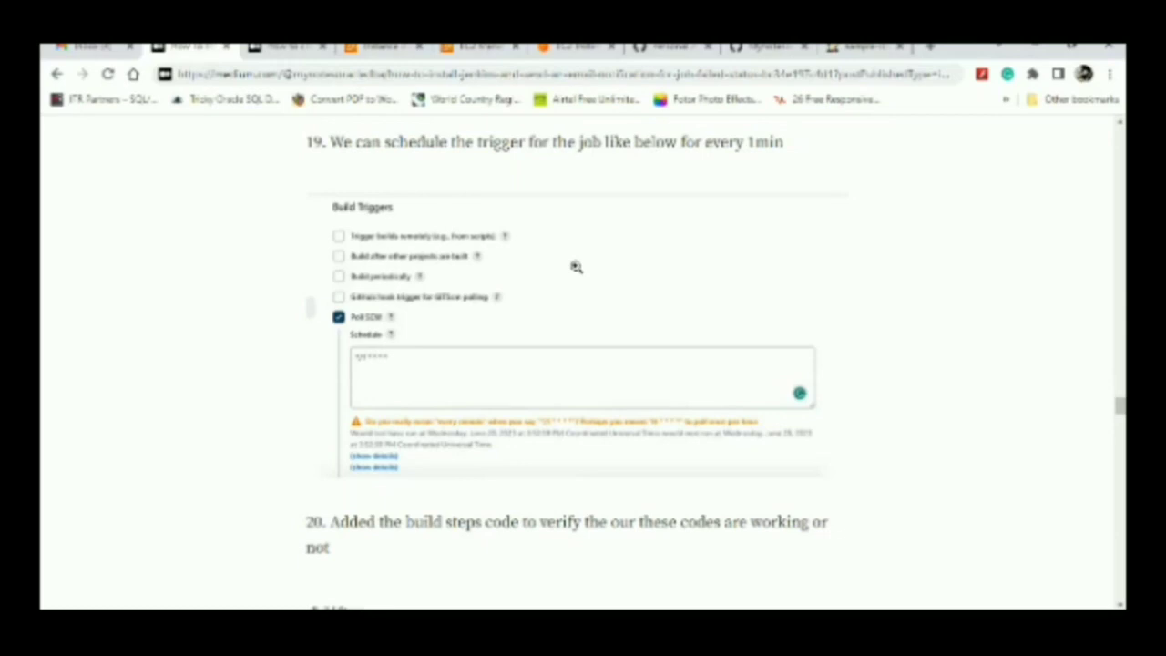
pyautogui.click(851, 46)
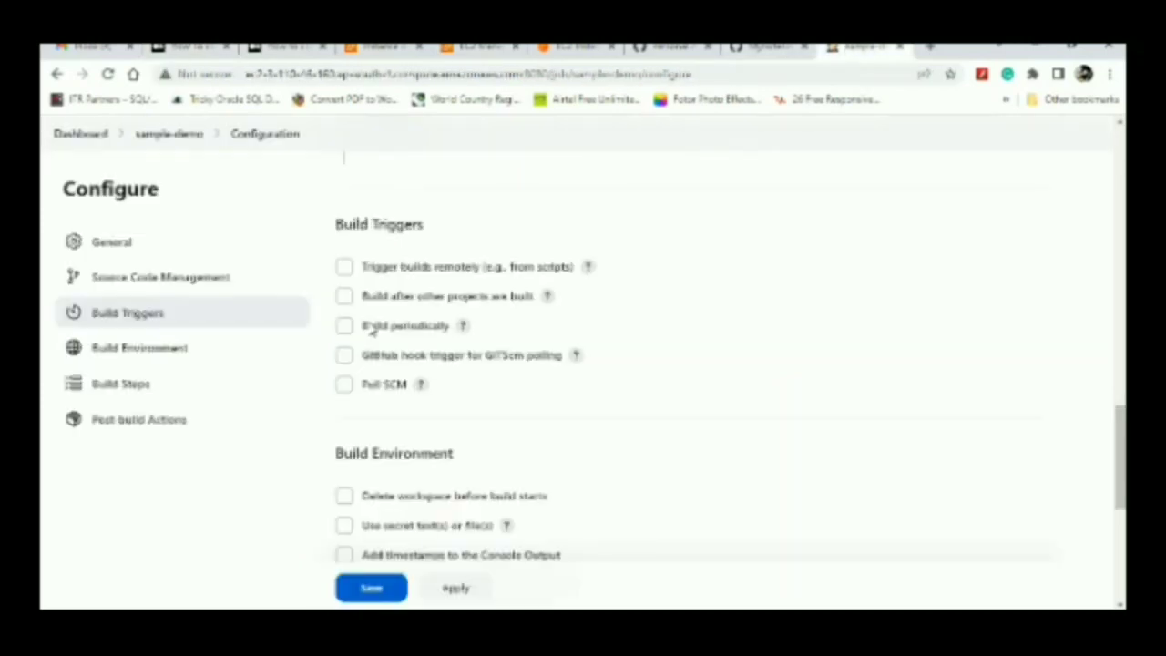
pyautogui.click(343, 385)
pyautogui.click(416, 455)
pyautogui.click(168, 50)
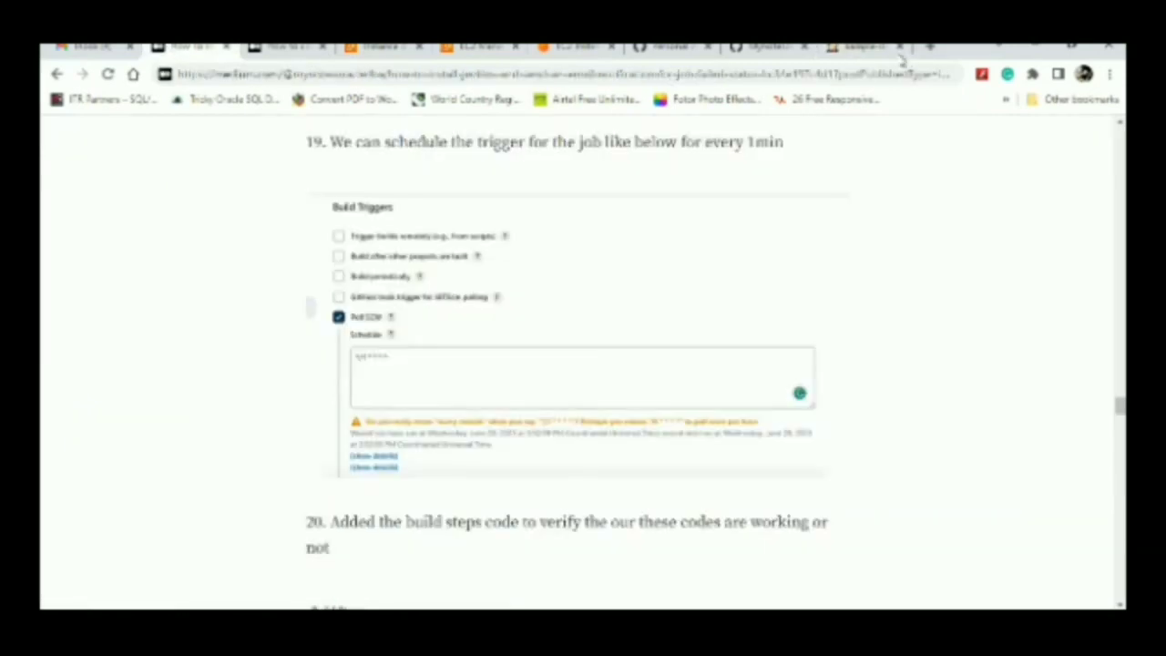
pyautogui.click(870, 46)
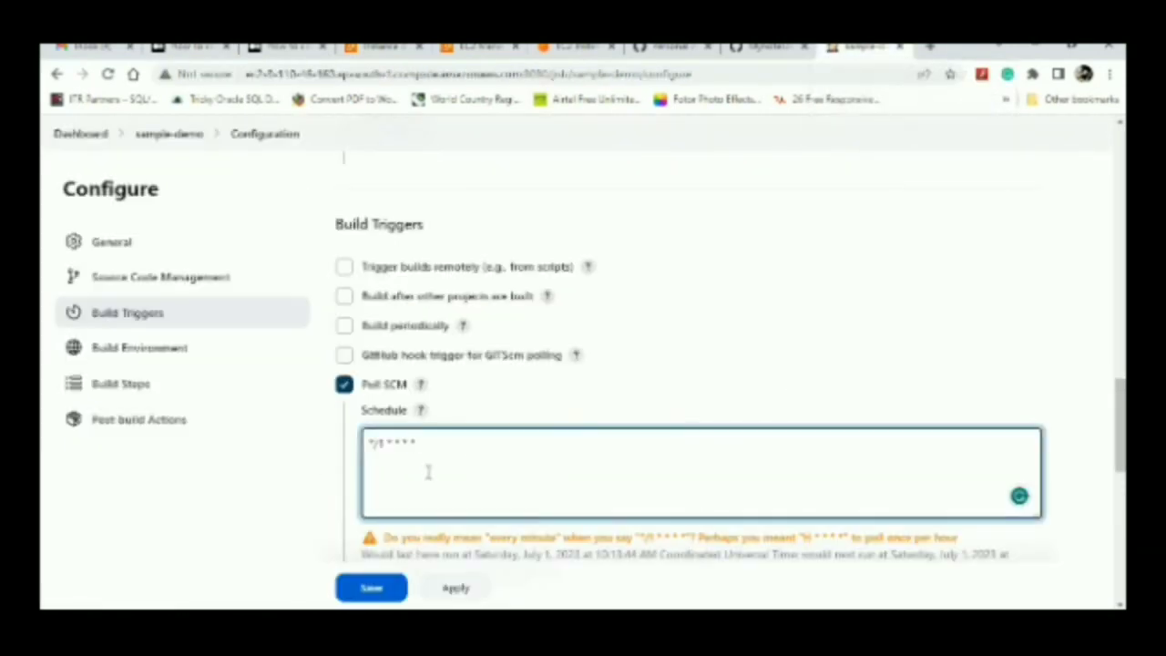
# Add an Execute shell build step to the job and begin editing its command.
pyautogui.moveTo(1118, 419); pyautogui.dragTo(1118, 455)
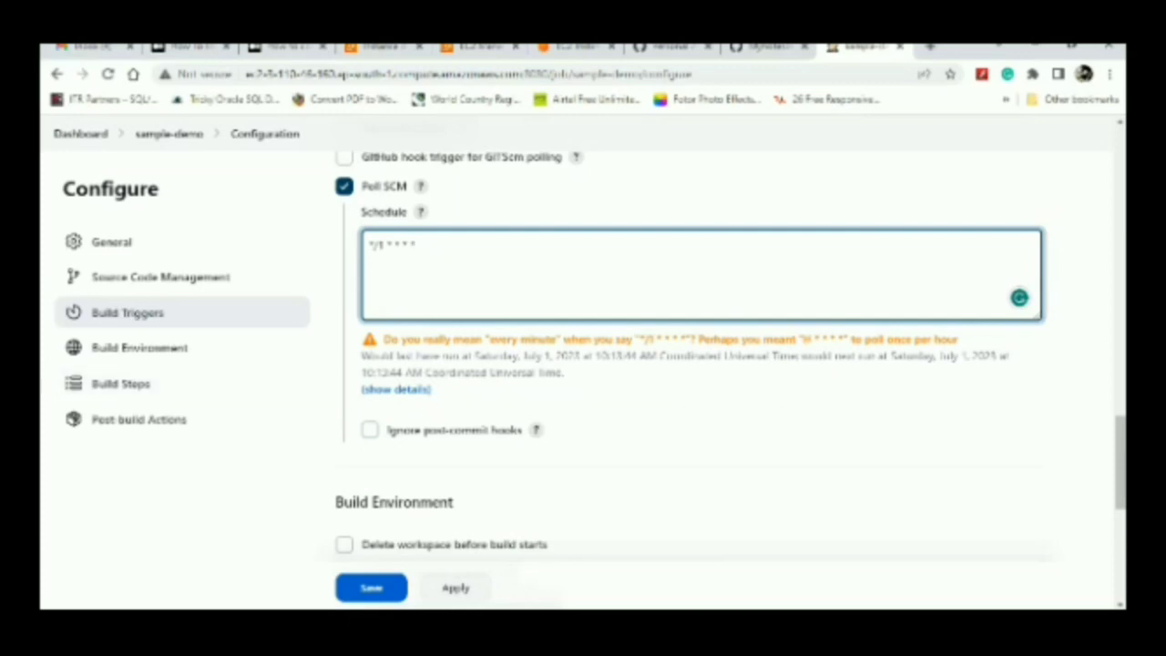
pyautogui.moveTo(1118, 442); pyautogui.dragTo(1112, 537)
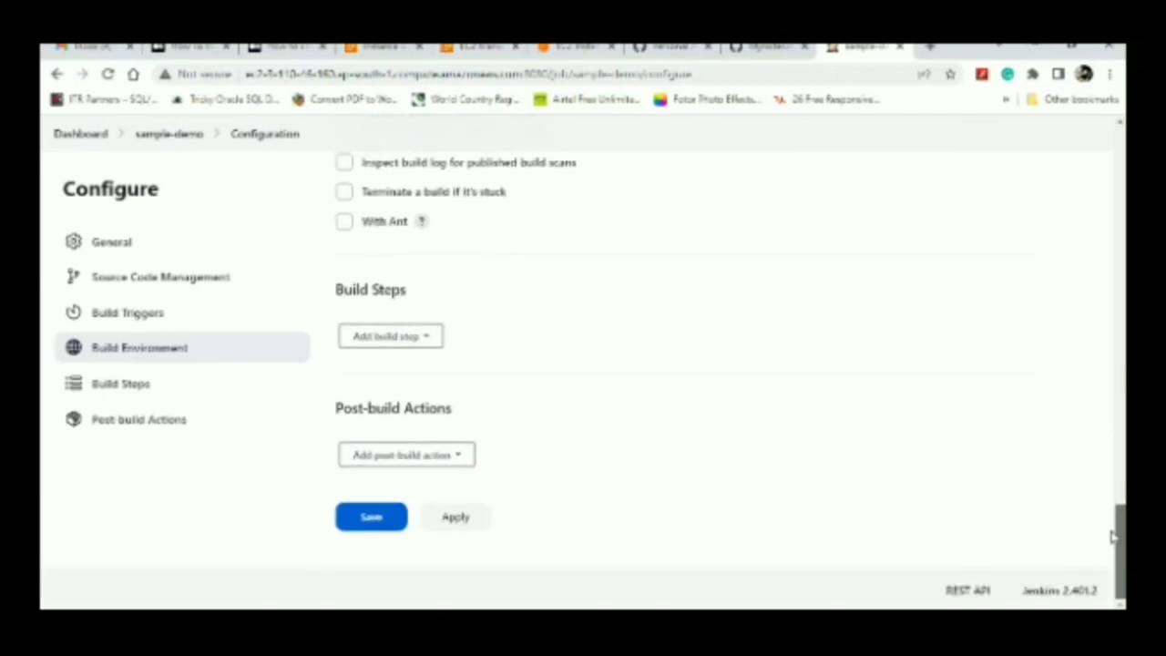
pyautogui.scroll(5, 824, 406)
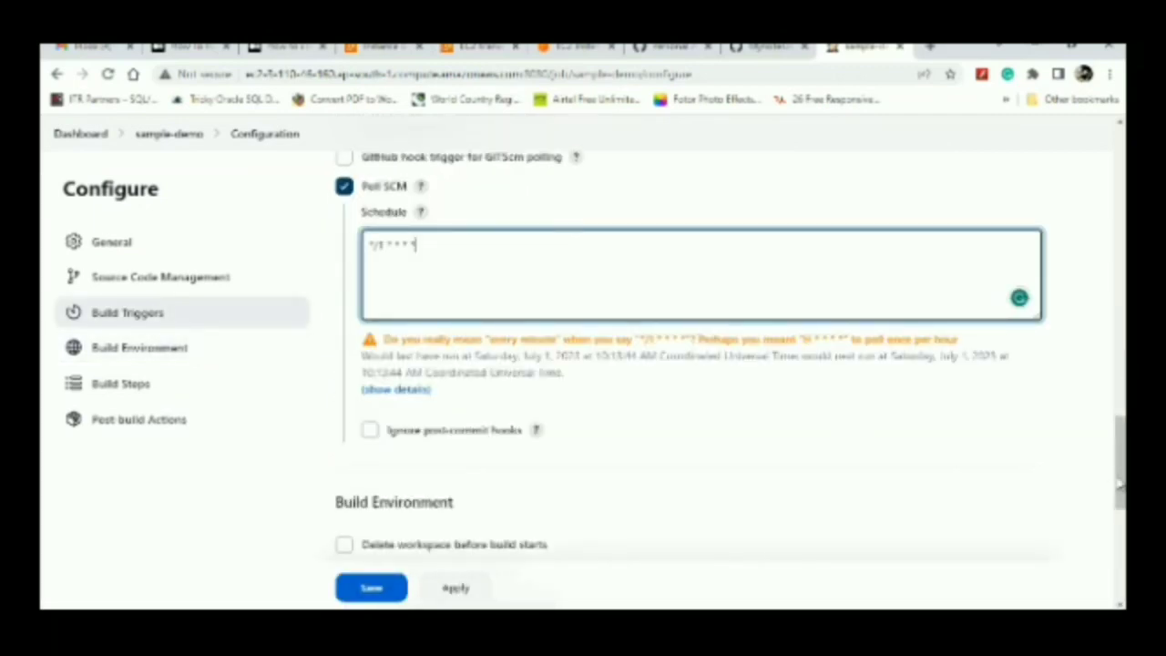
pyautogui.moveTo(1120, 465); pyautogui.dragTo(1115, 532)
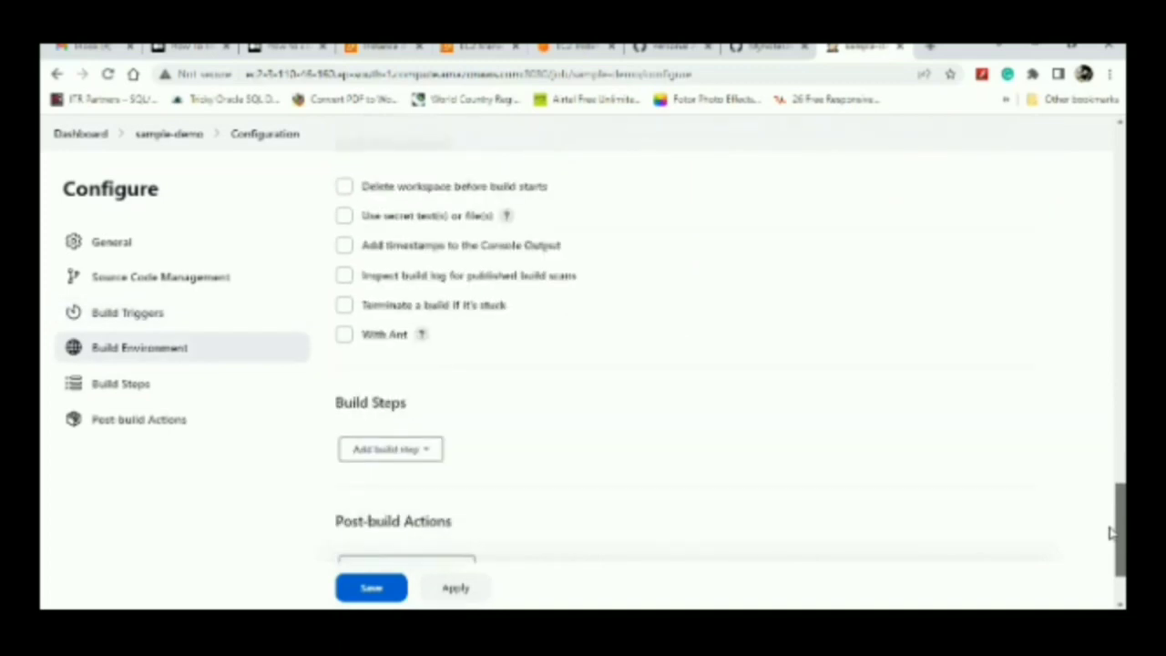
pyautogui.click(386, 454)
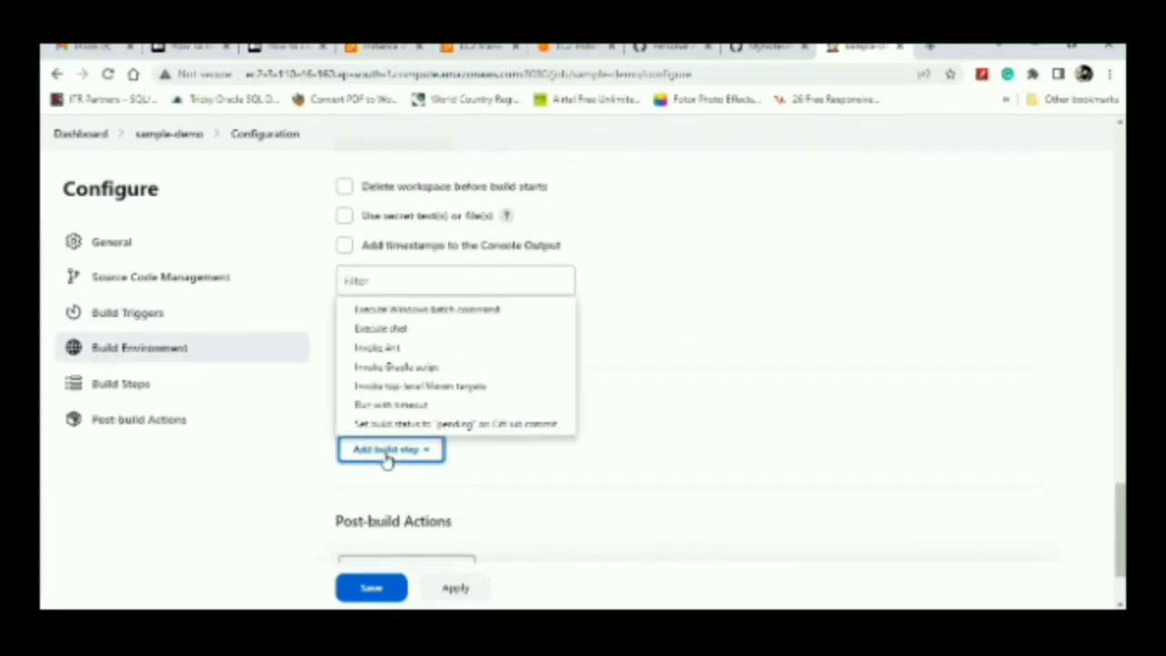
pyautogui.click(417, 337)
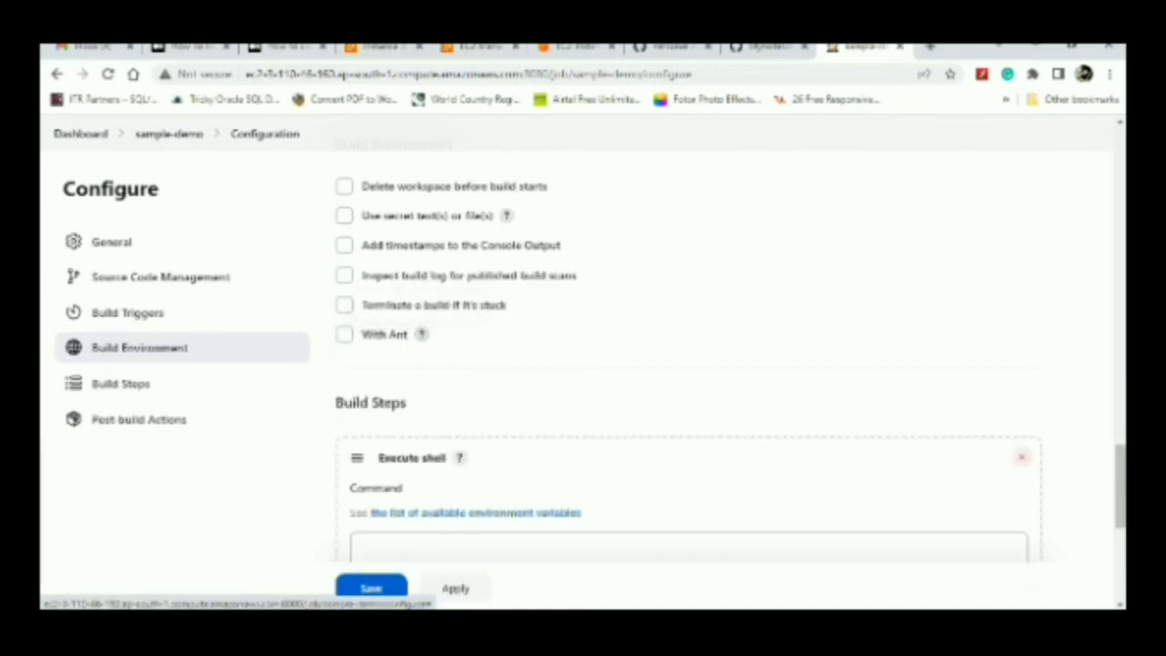
pyautogui.scroll(-3, 591, 382)
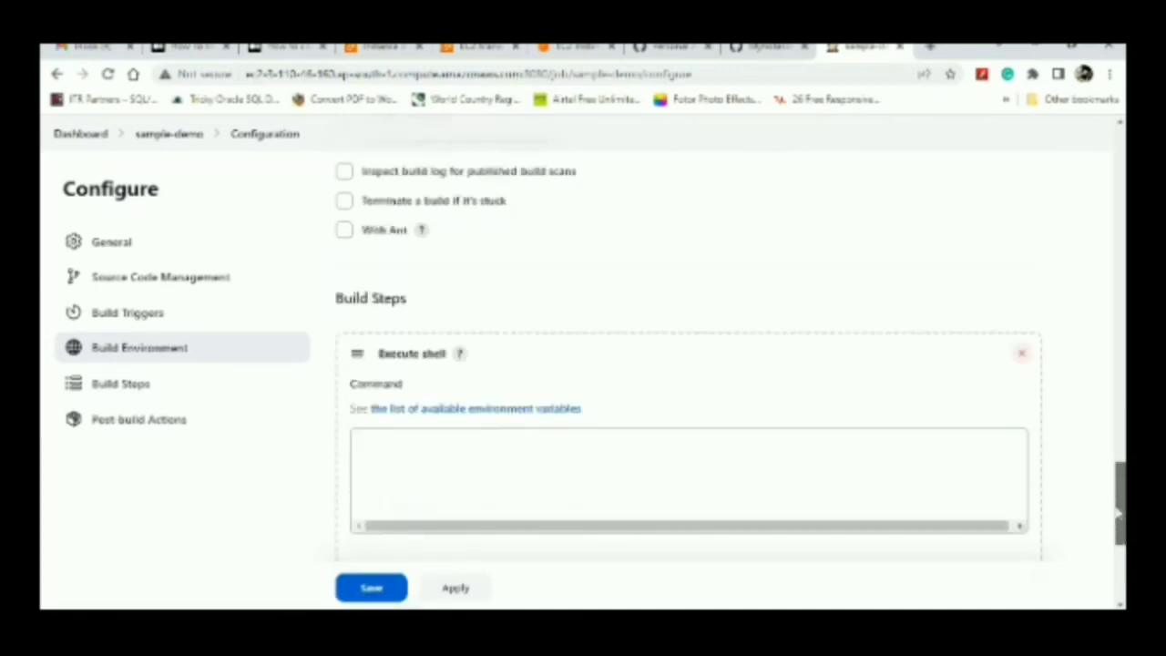
pyautogui.click(509, 357)
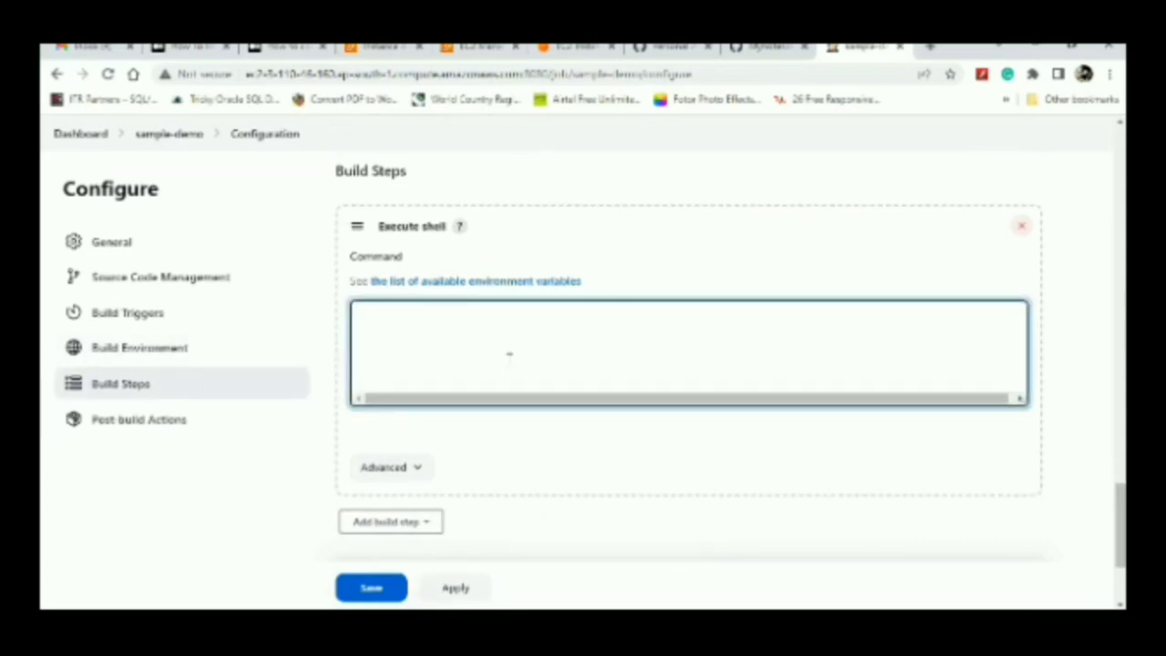
# Enter the shell commands echo "Welcome to jenkins learning" and ls -la on separate lines.
pyautogui.write('echo ')
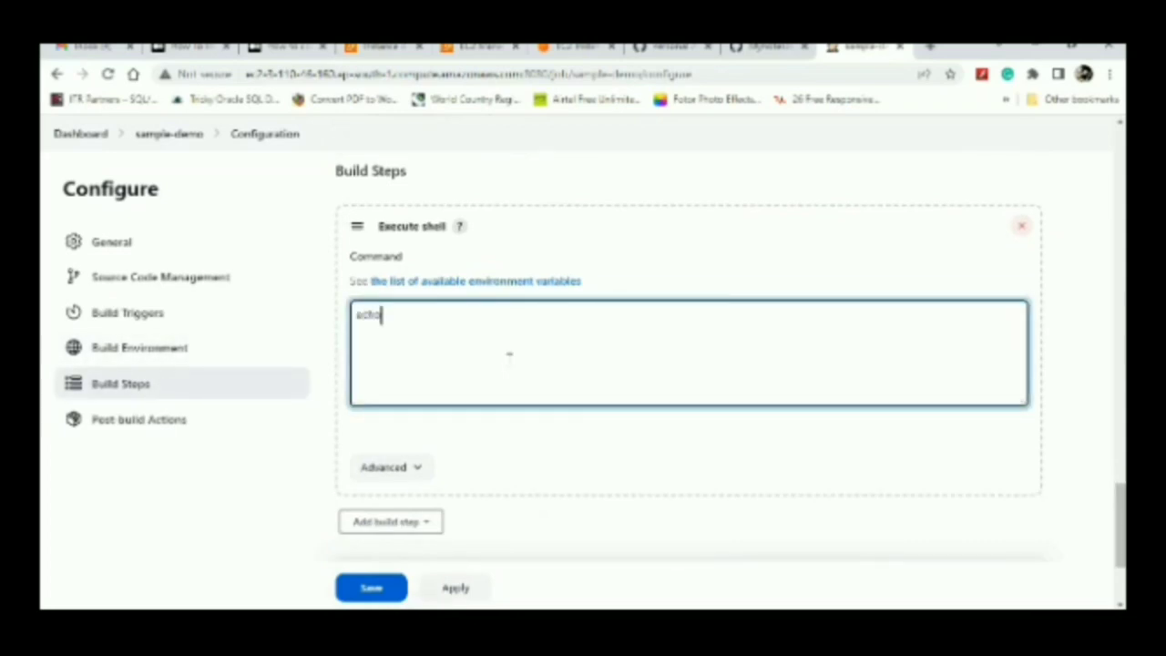
pyautogui.write('"Welcome to J')
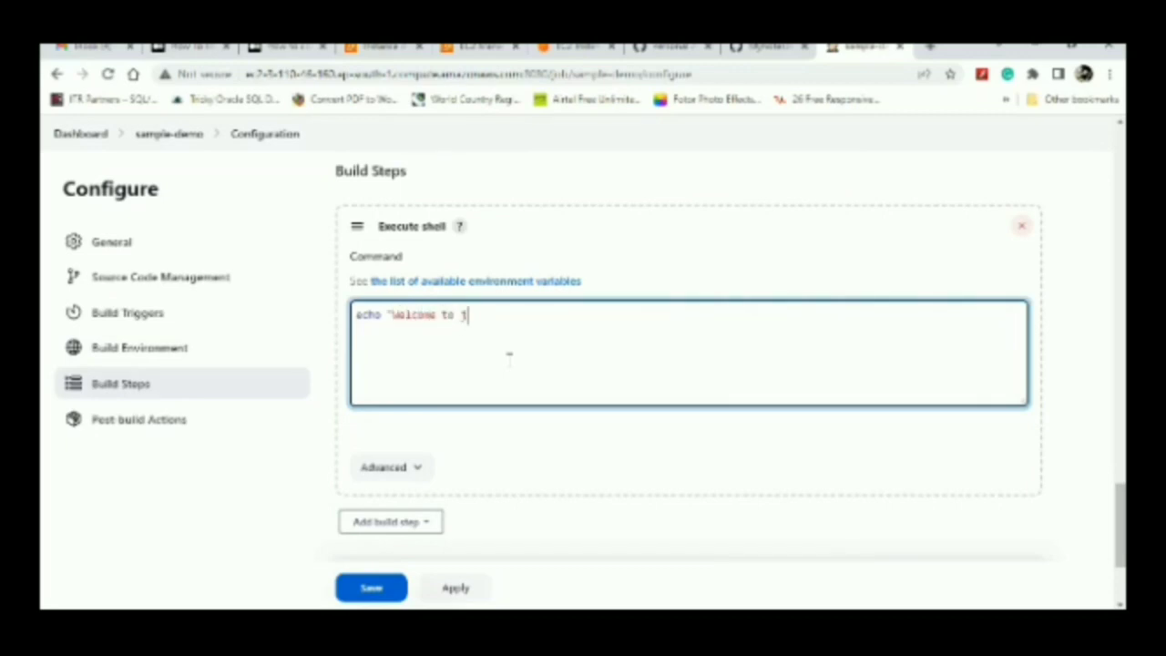
pyautogui.write('enkins learnign')
pyautogui.press('BackSpace')
pyautogui.press('BackSpace')
pyautogui.write('ng";')
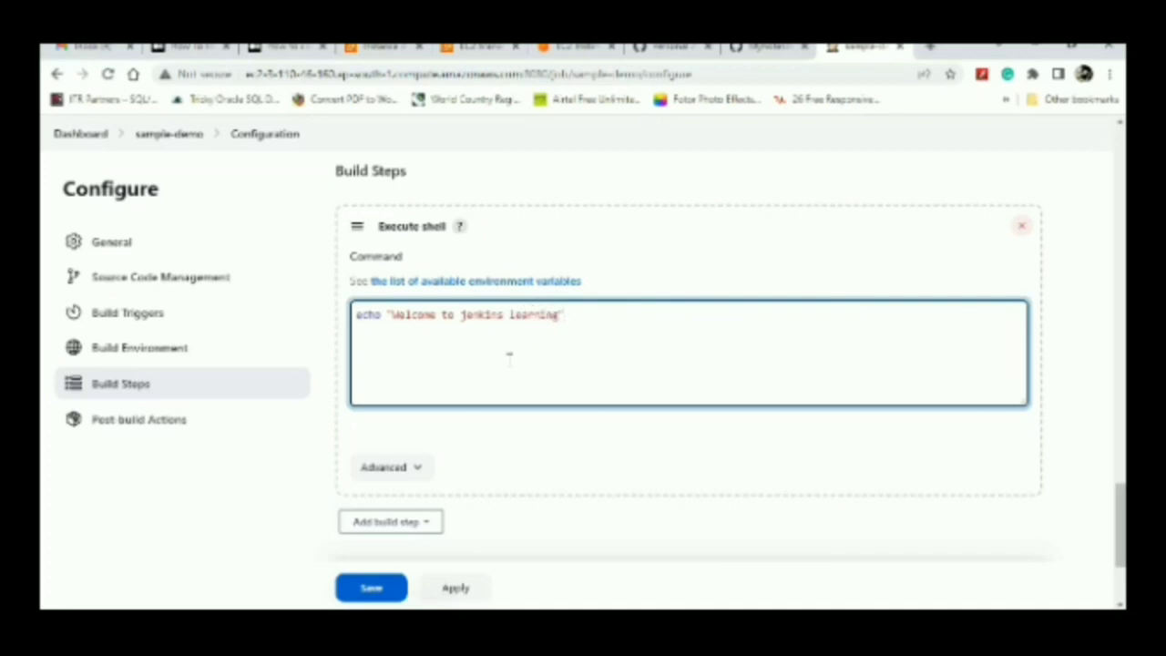
pyautogui.press('Return')
pyautogui.write('ls -la')
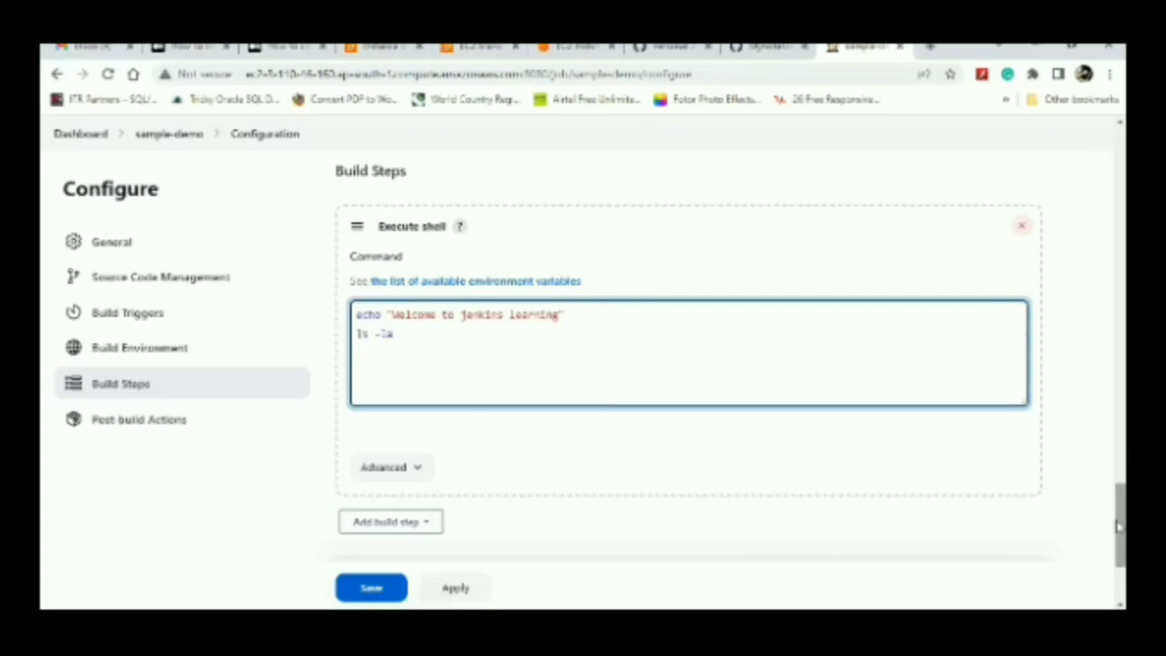
# Review the job's repository settings and build steps, and expand the Execute shell step's advanced options.
pyautogui.moveTo(1118, 521); pyautogui.dragTo(1118, 564)
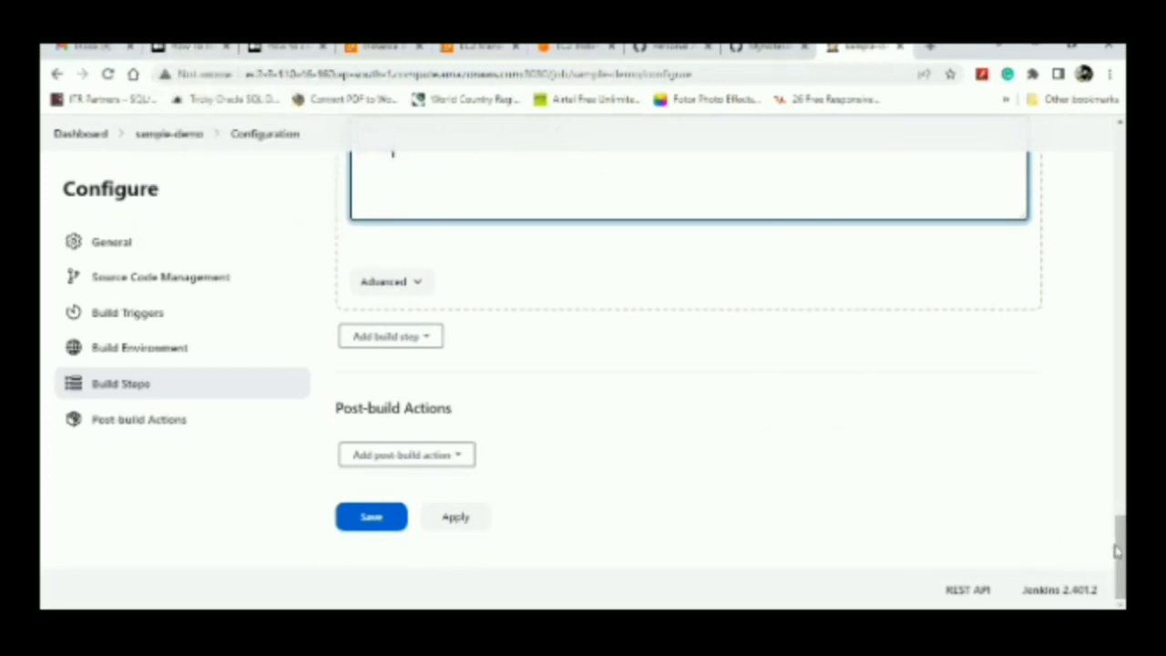
pyautogui.moveTo(1122, 550); pyautogui.dragTo(1116, 275)
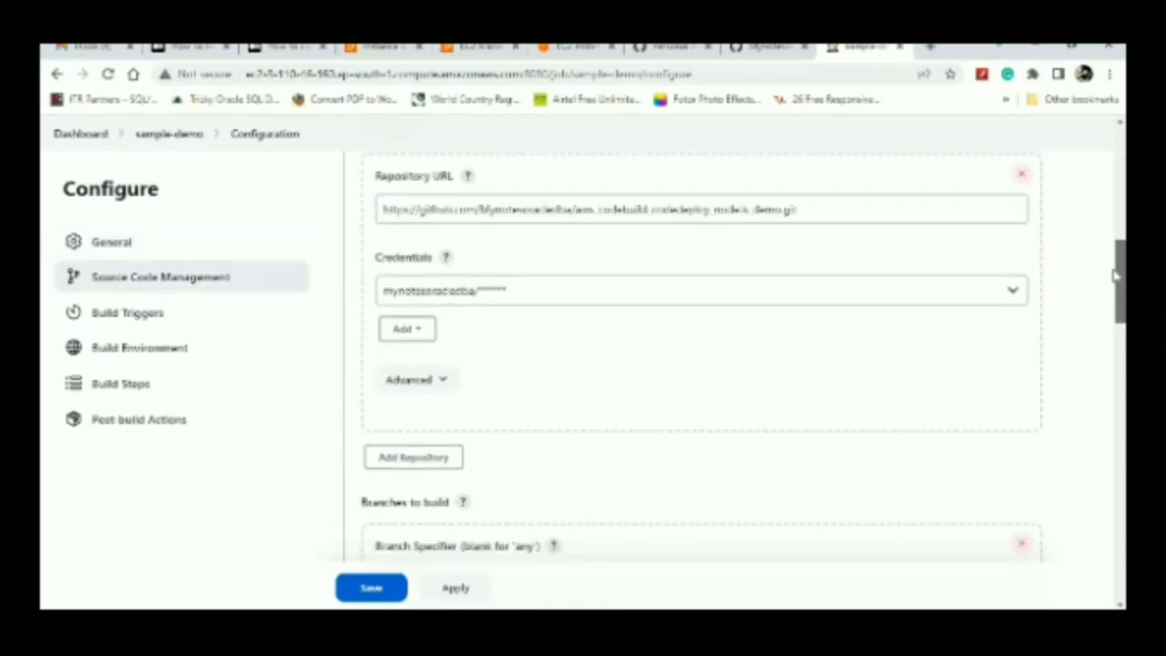
pyautogui.moveTo(1115, 275); pyautogui.dragTo(1088, 547)
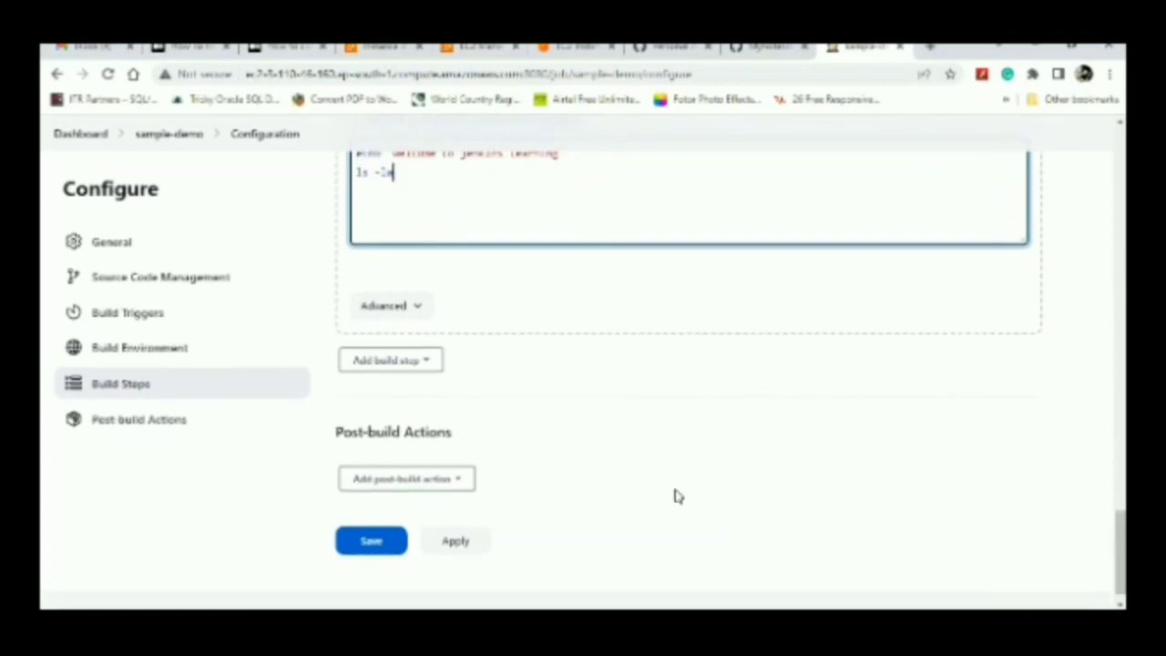
pyautogui.click(398, 306)
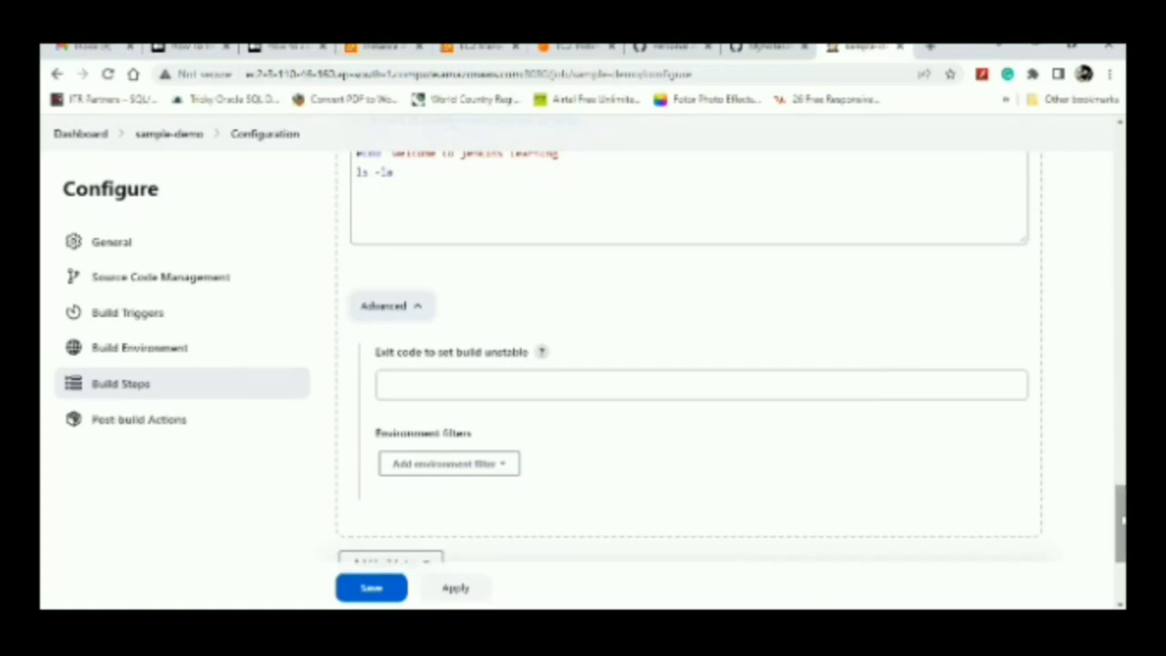
pyautogui.scroll(-5, 1123, 519)
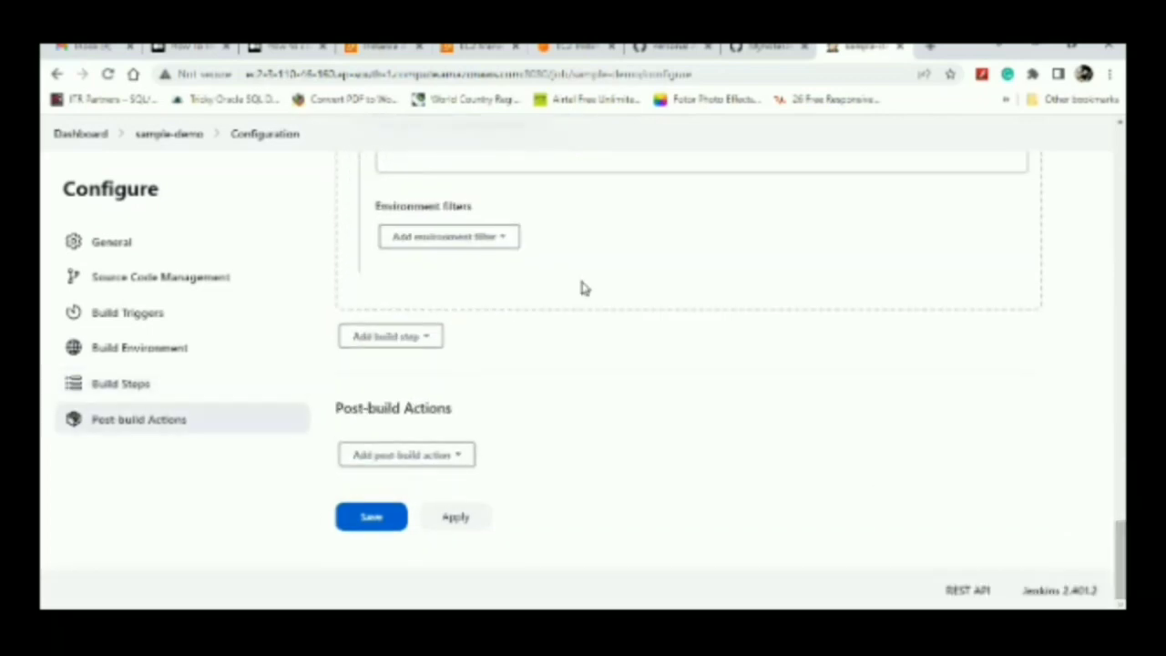
# Add an E-mail Notification post-build action and fill in the recipient's e-mail address.
pyautogui.click(453, 461)
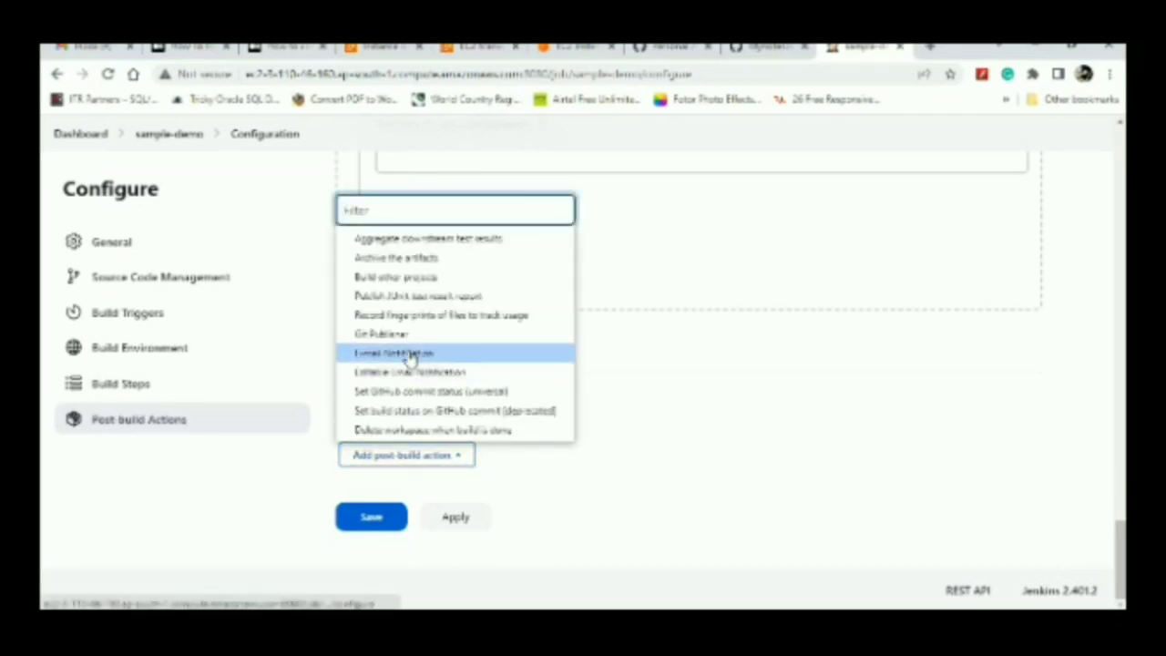
pyautogui.click(407, 354)
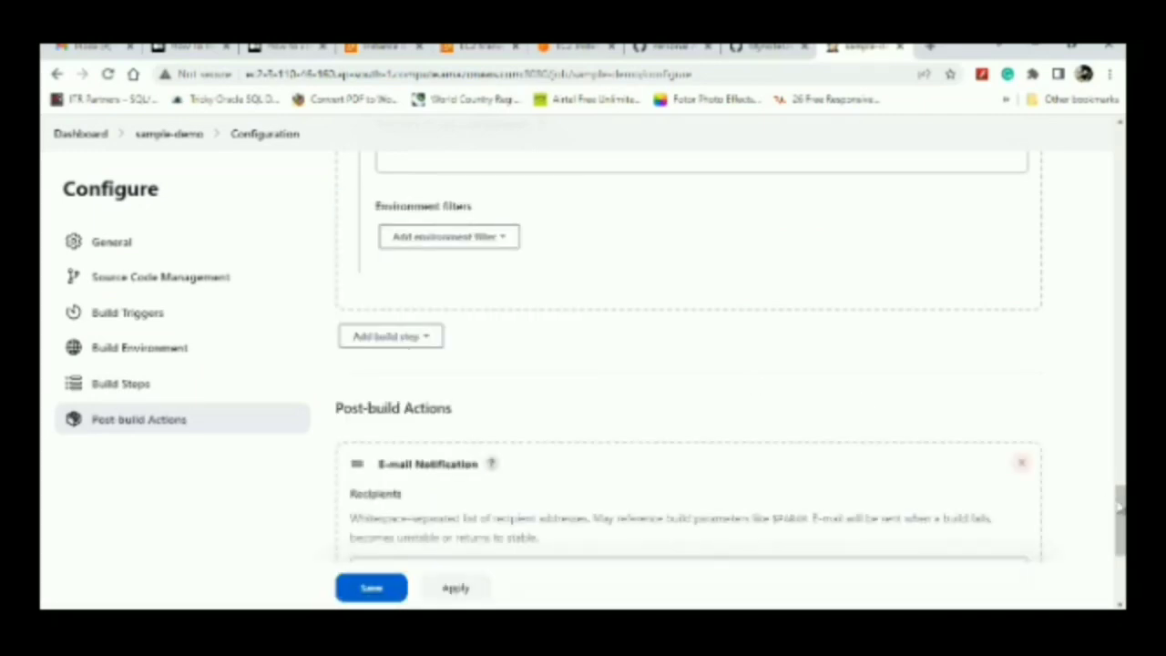
pyautogui.scroll(-2, 1120, 506)
pyautogui.click(529, 424)
pyautogui.hotkey('ctrl', 'v')
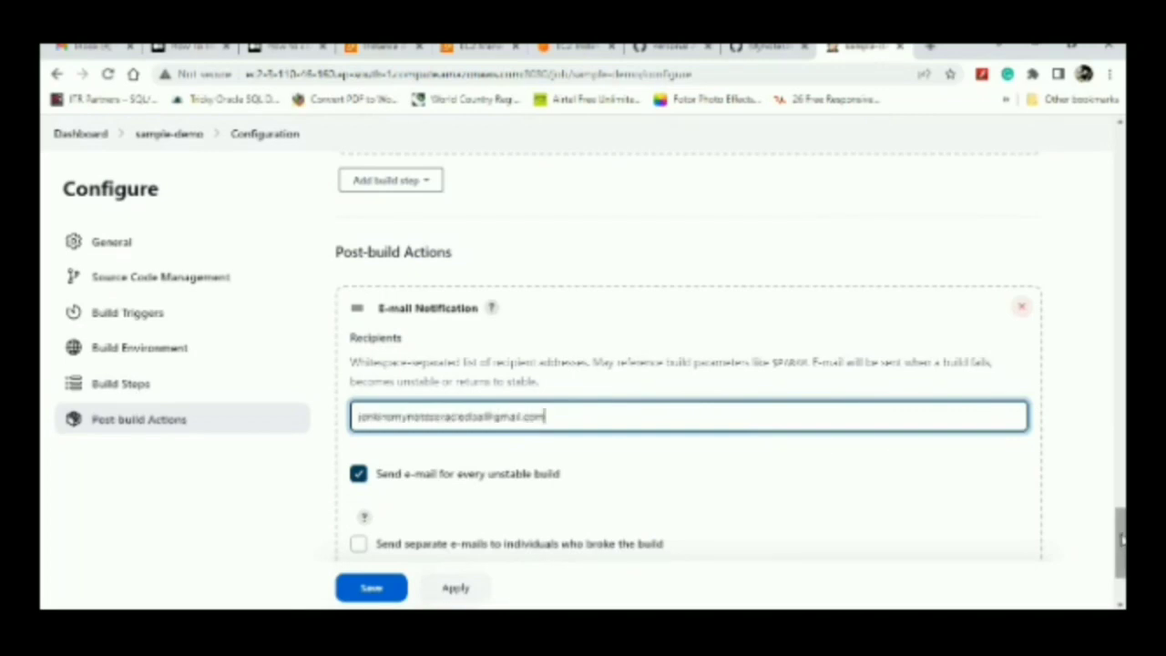
# Enable separate e-mails to individuals who broke the build and save the job configuration.
pyautogui.scroll(-2, 1115, 546)
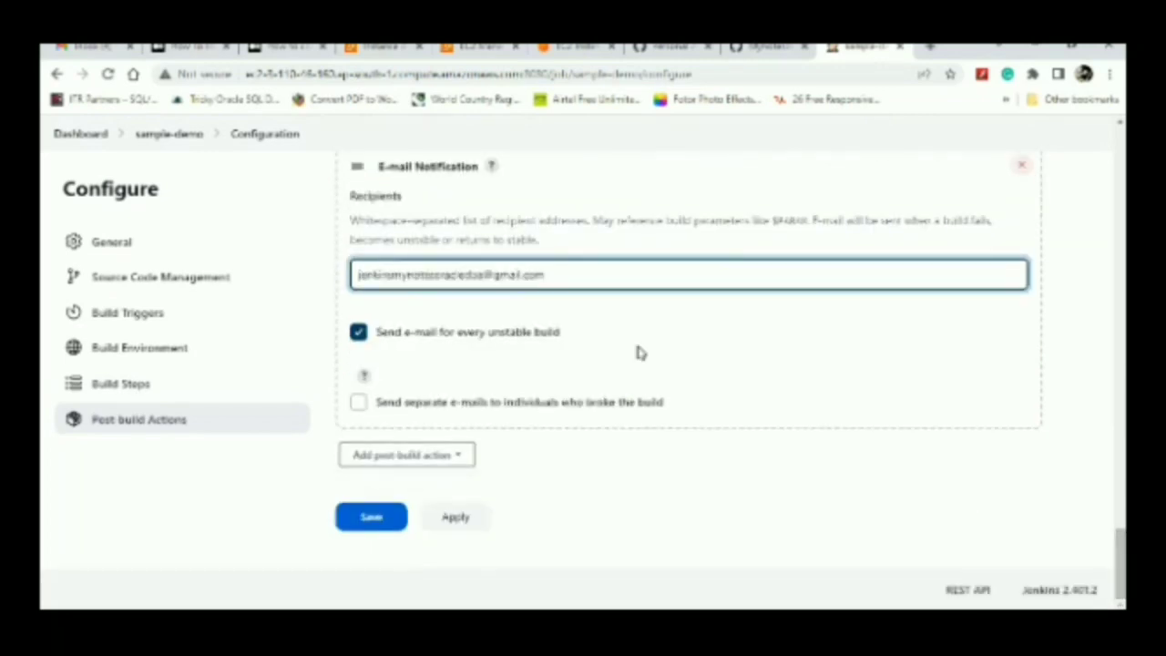
pyautogui.click(359, 403)
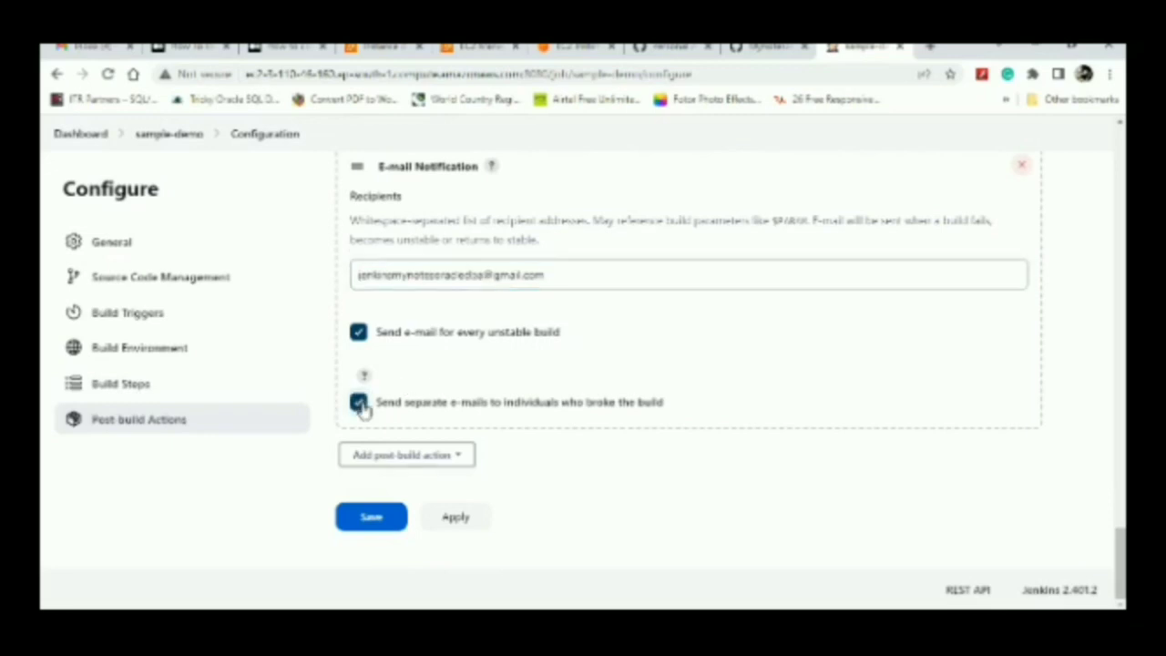
pyautogui.click(373, 517)
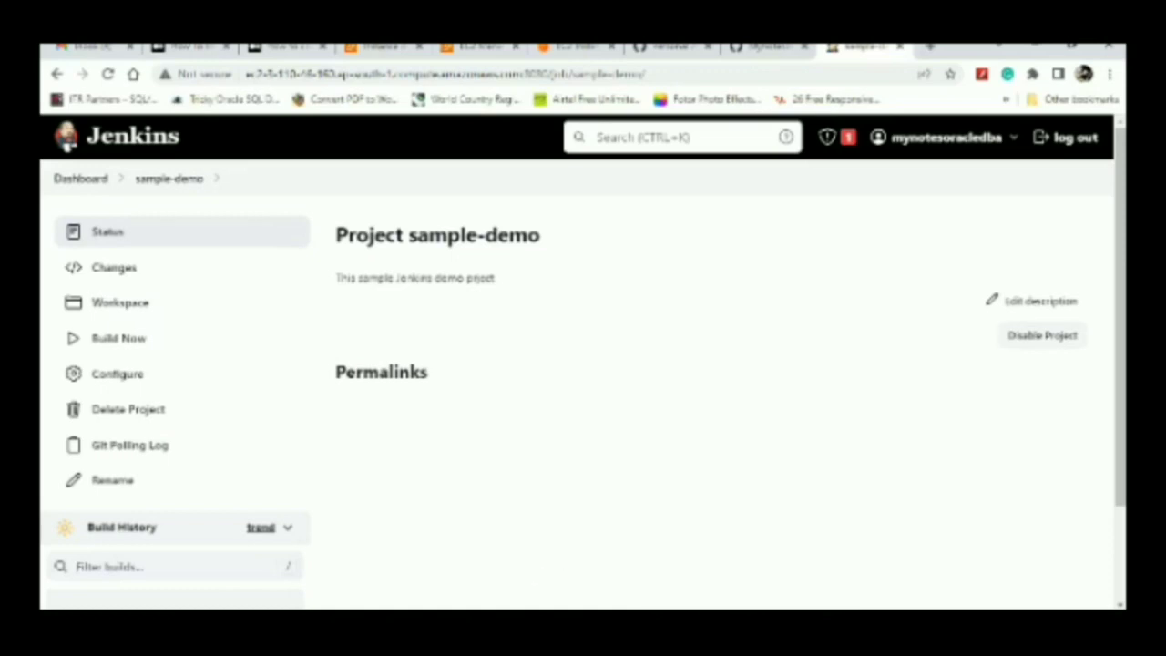
# Switch to the Git Bash terminal in the local repository folder and create my_jenkins_demo.txt in vi.
pyautogui.click(410, 560)
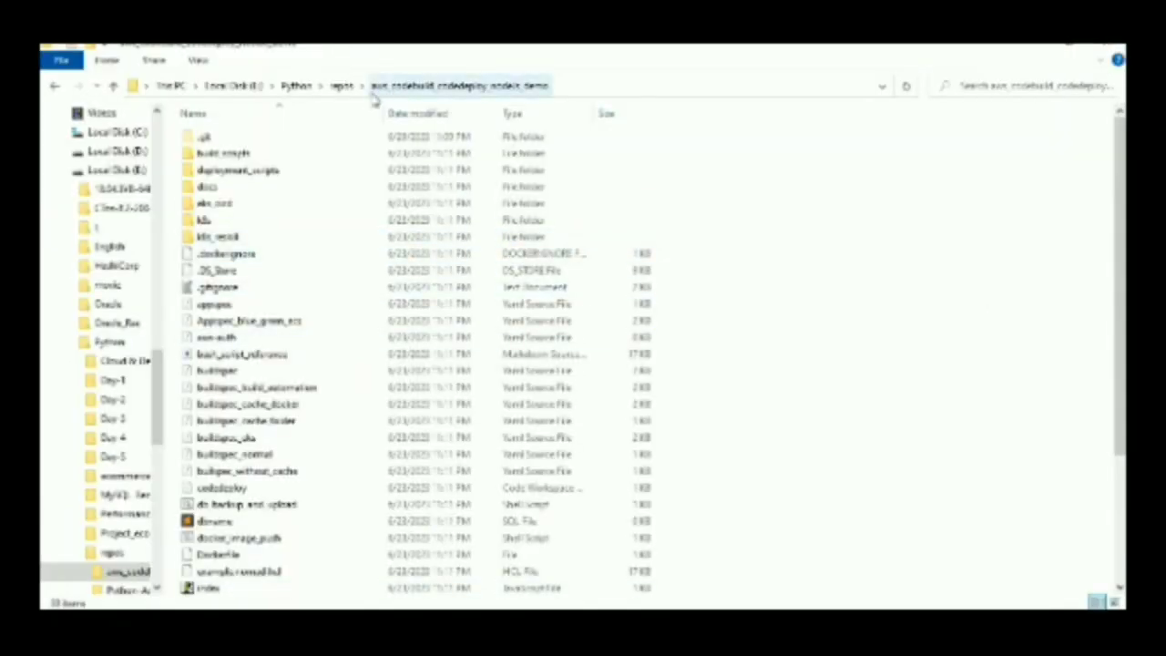
pyautogui.click(775, 624)
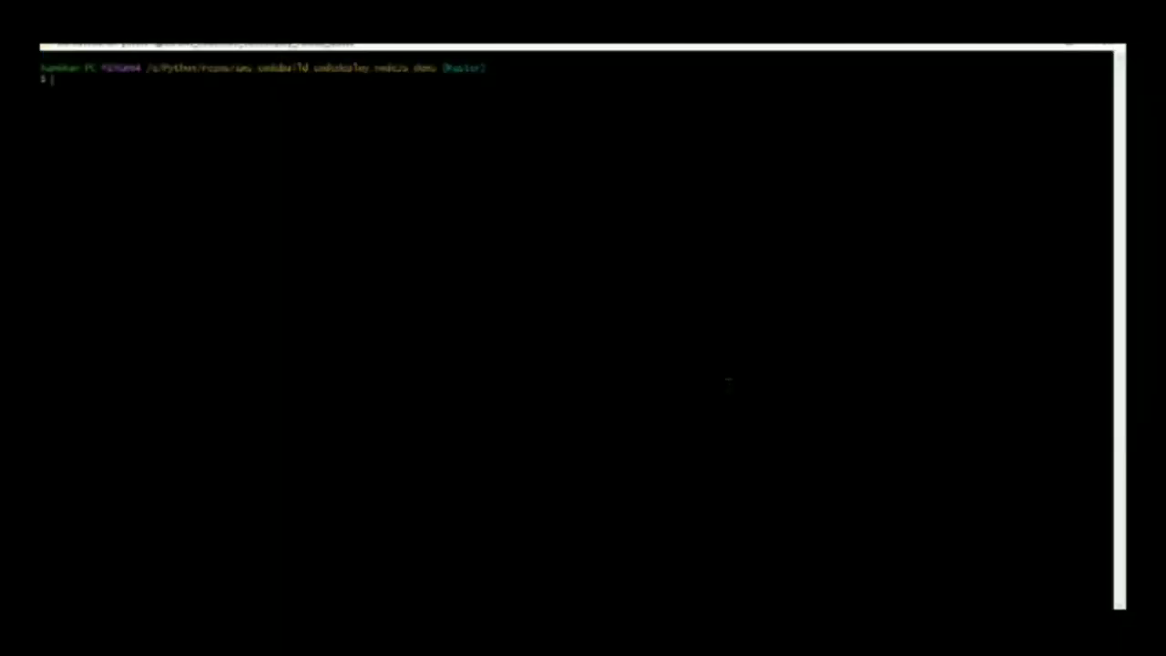
pyautogui.write('vi muy jenkins demo.txt')
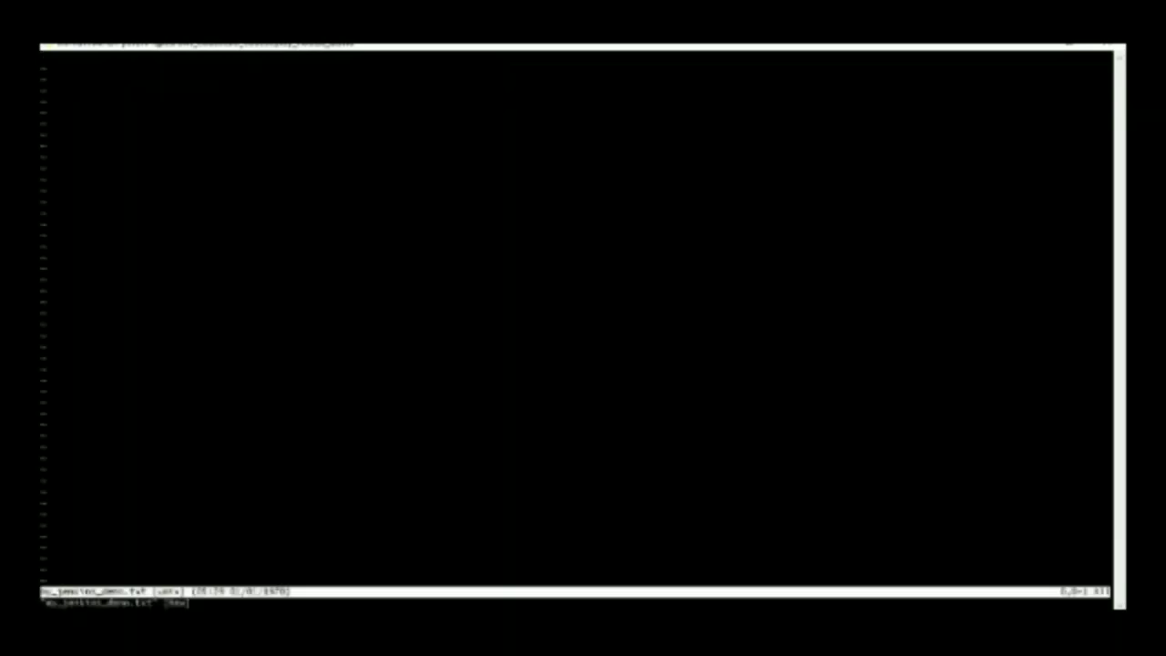
# Insert the line "Hi ,Welcome to jenkins learning" into the new text file and leave insert mode.
pyautogui.press('i')
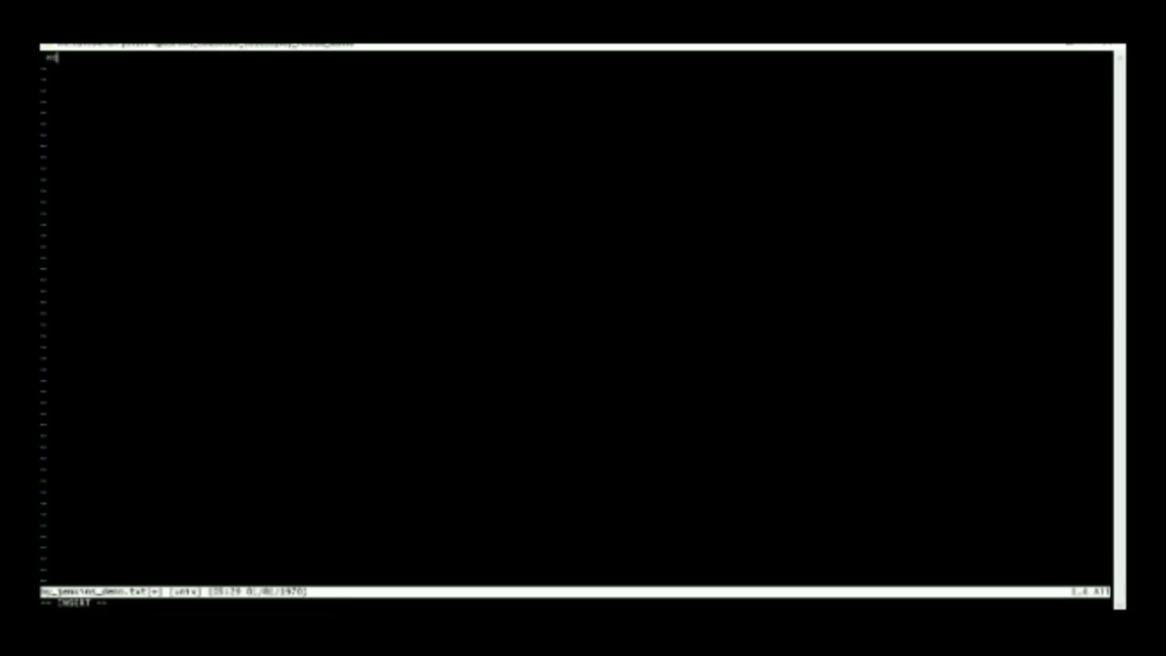
pyautogui.write('Hi ')
pyautogui.write(',Welcom')
pyautogui.write('e to java')
pyautogui.write('ins')
pyautogui.write(' learning')
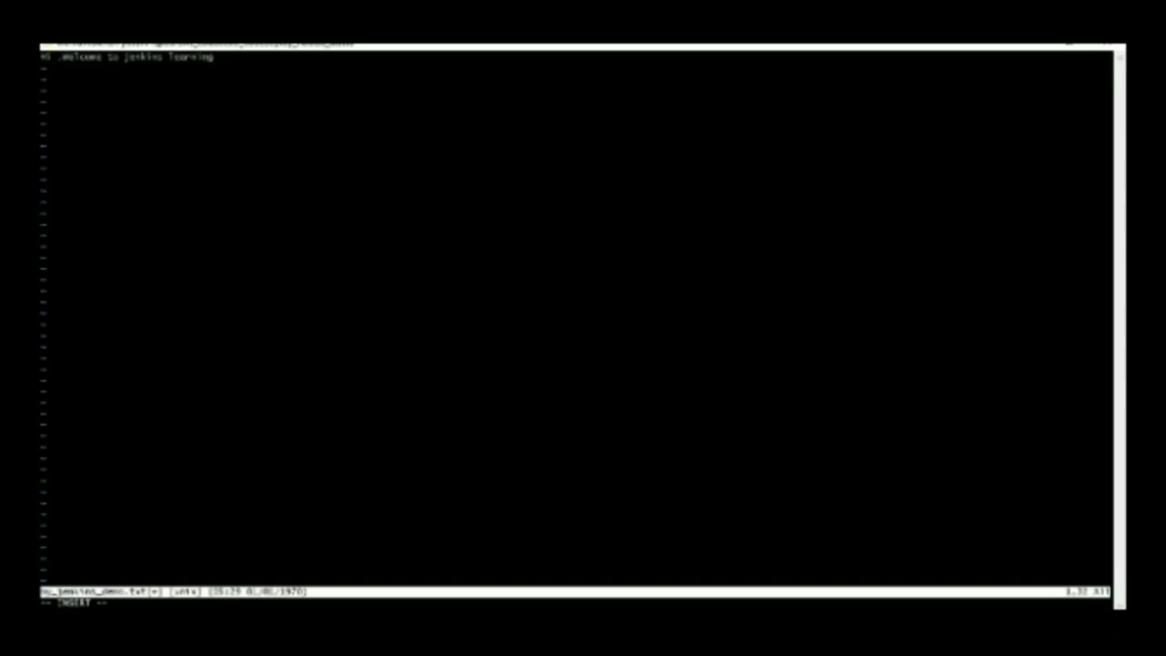
pyautogui.press('Escape')
# Save my_jenkins_demo.txt, quit vi and check the repository's state with git status.
pyautogui.write(':wq')
pyautogui.press('Return')
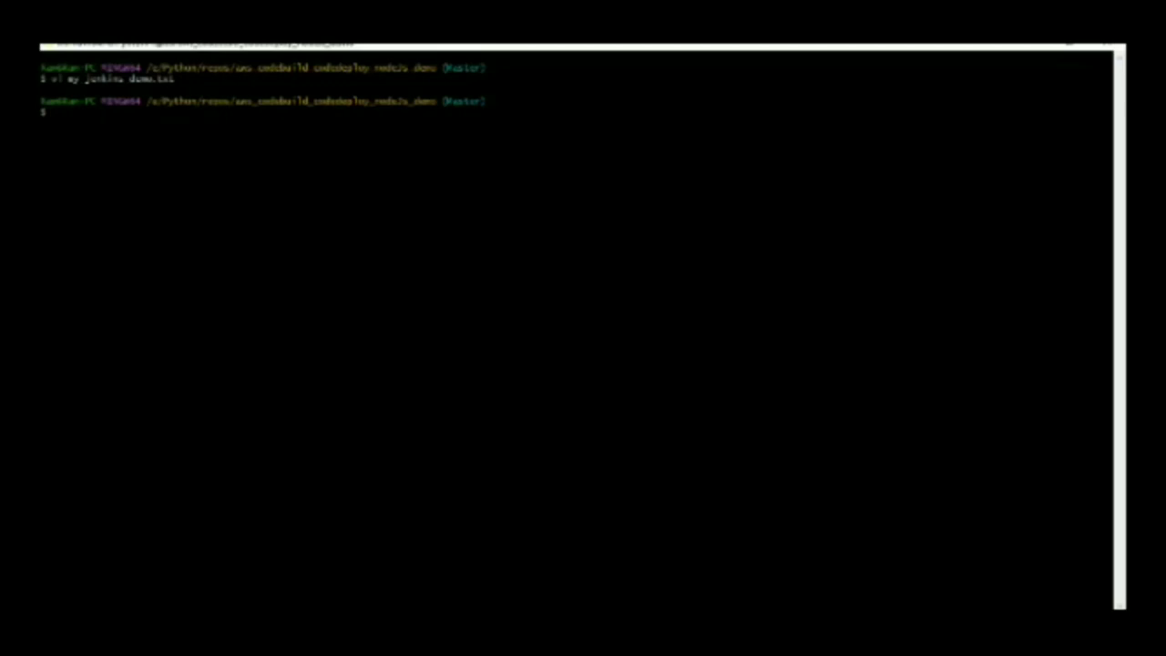
pyautogui.write('git a')
pyautogui.write('dd')
pyautogui.press('BackSpace')
pyautogui.press('BackSpace')
pyautogui.press('BackSpace')
pyautogui.write('sttatus')
pyautogui.press('Return')
pyautogui.press('Up')
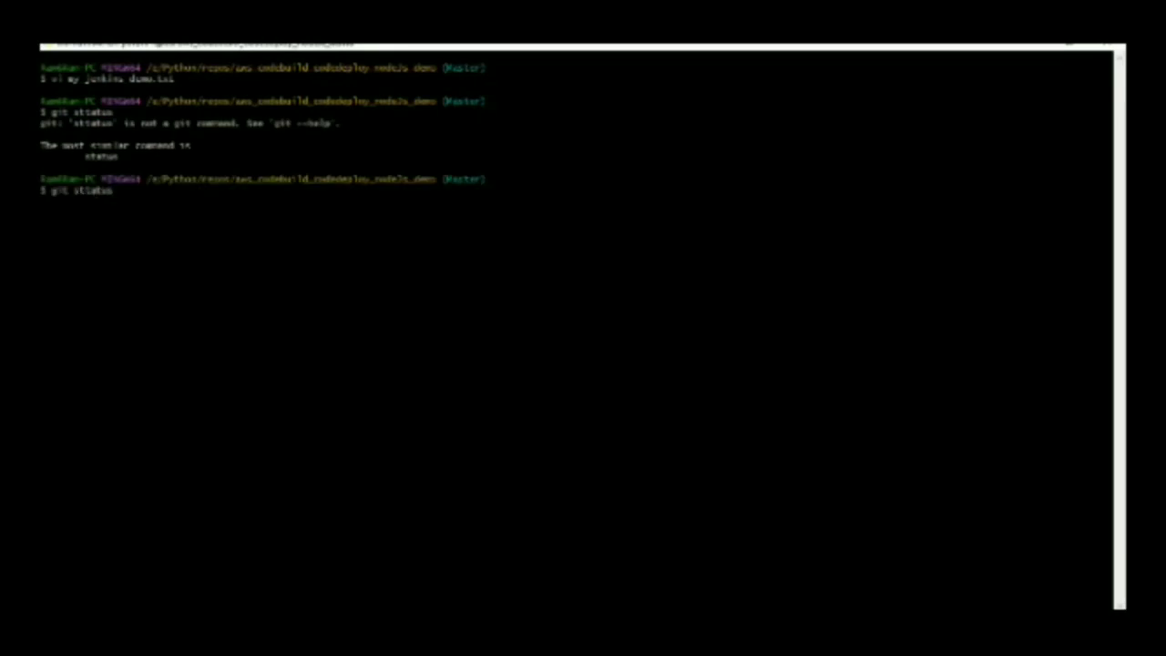
pyautogui.press('Left')
pyautogui.press('BackSpace')
pyautogui.press('Return')
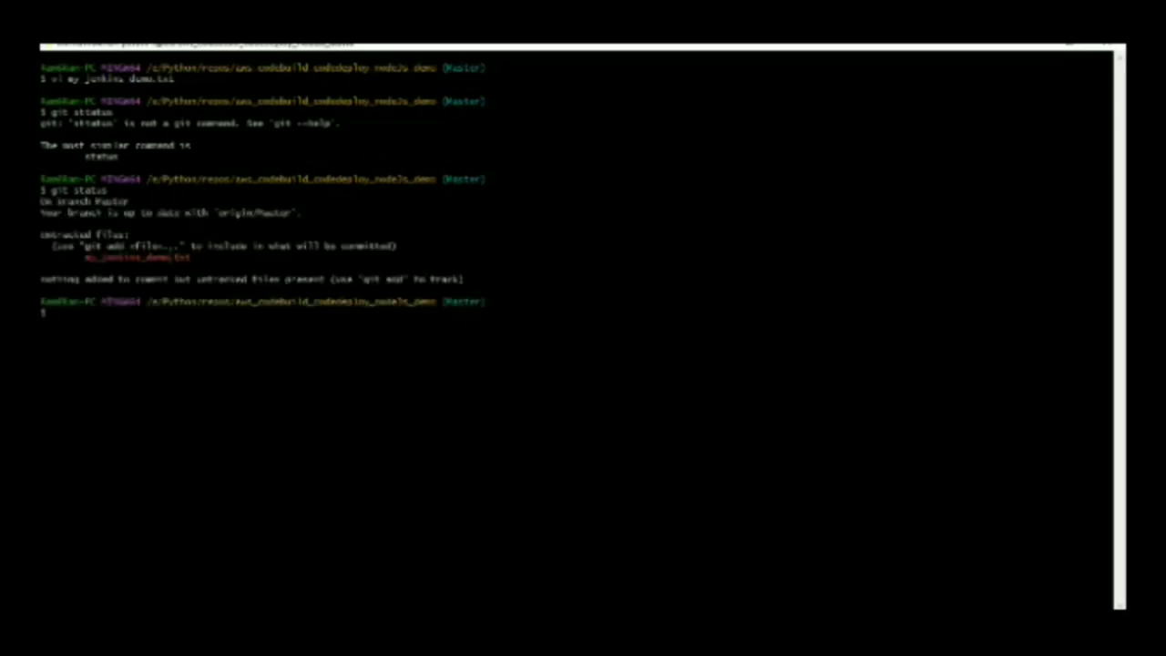
# Stage all changes in the current folder with git add . and check the repository status again.
pyautogui.write('git add .')
pyautogui.press('Return')
pyautogui.press('Up')
pyautogui.press('Return')
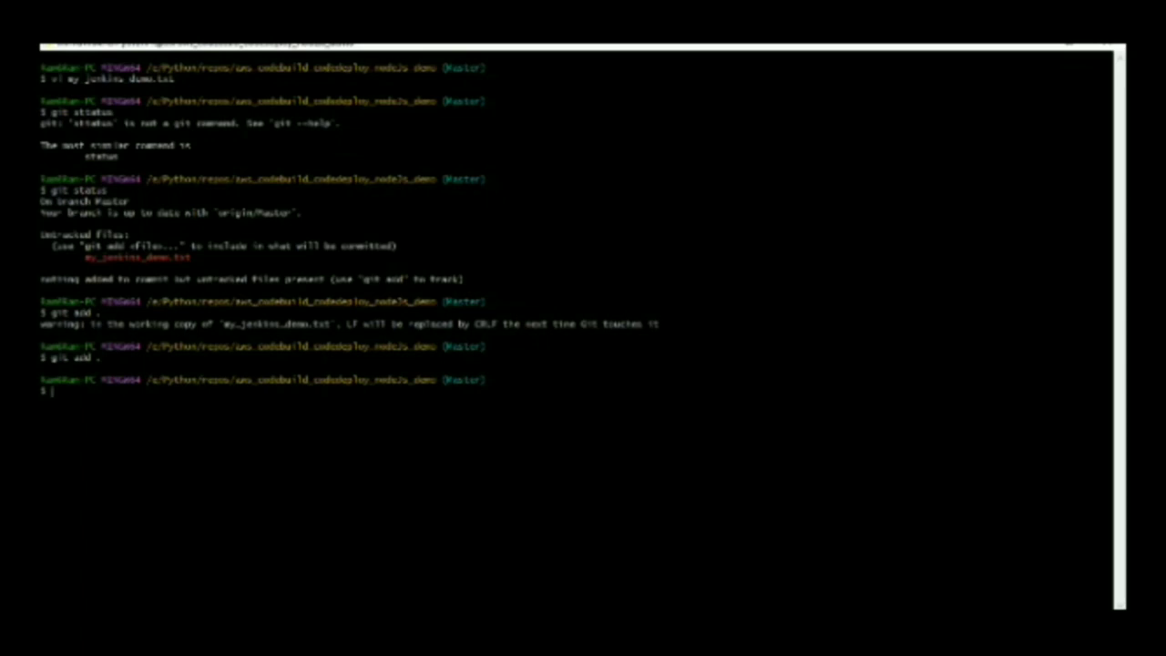
pyautogui.press('Up')
pyautogui.press('Up')
pyautogui.press('Up')
pyautogui.press('Return')
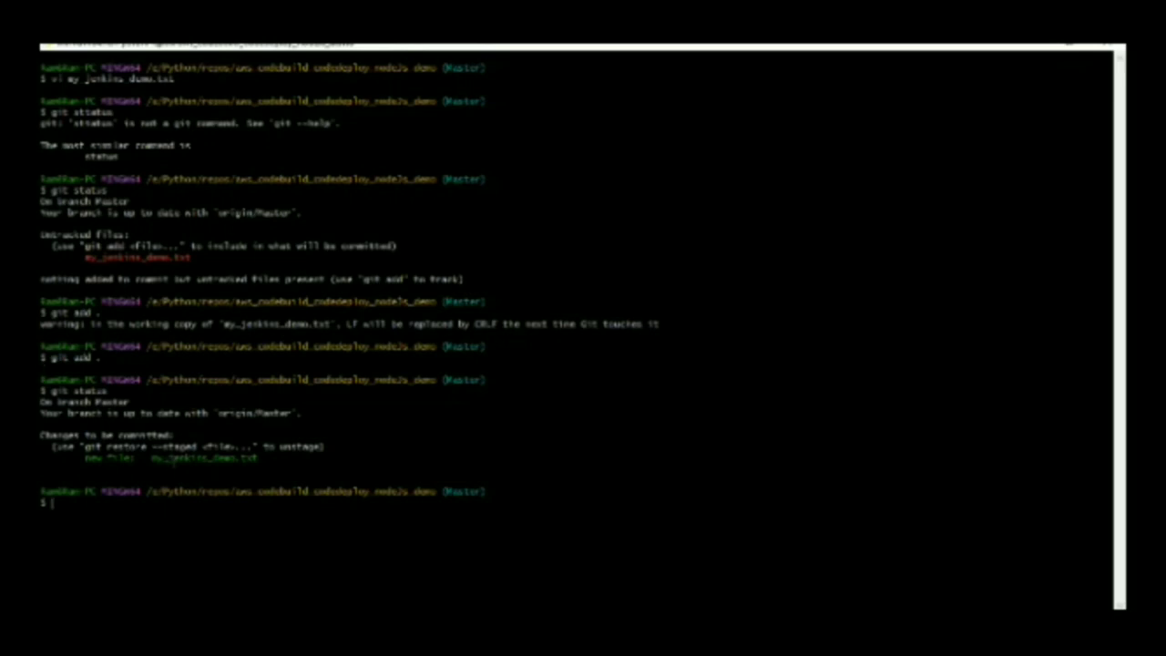
# Commit the staged file with the message "Jenkins Demo".
pyautogui.write('git co')
pyautogui.write('2nd')
pyautogui.press('BackSpace')
pyautogui.press('BackSpace')
pyautogui.press('BackSpace')
pyautogui.press('BackSpace')
pyautogui.write('"Jenkins Dem')
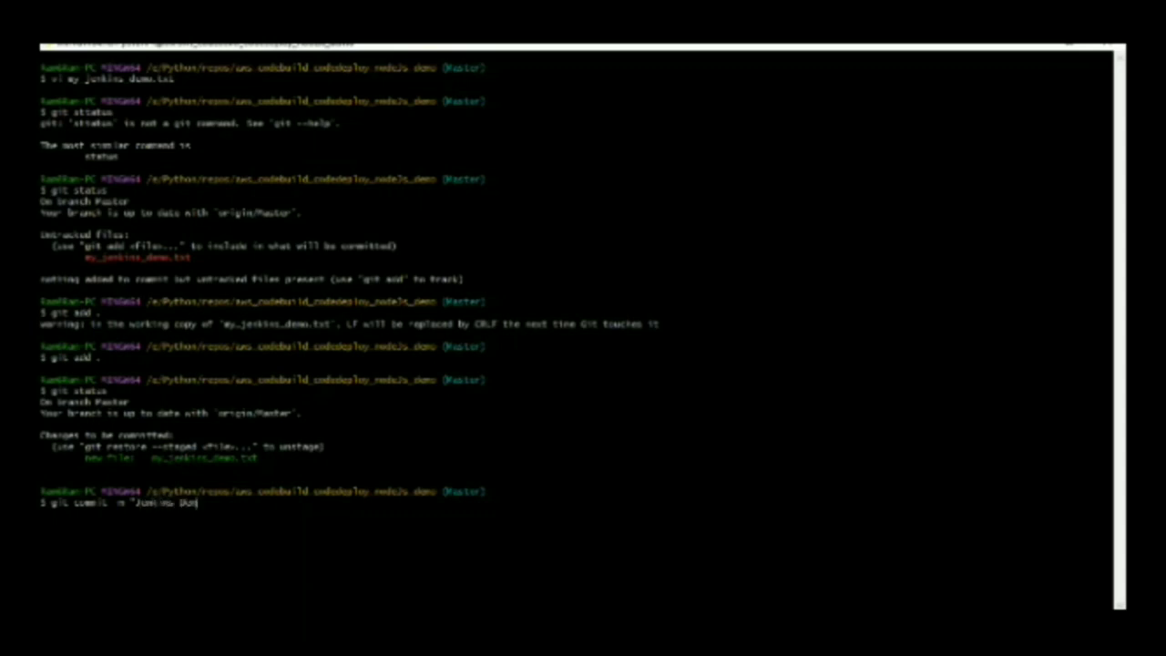
pyautogui.write('o"')
pyautogui.press('Return')
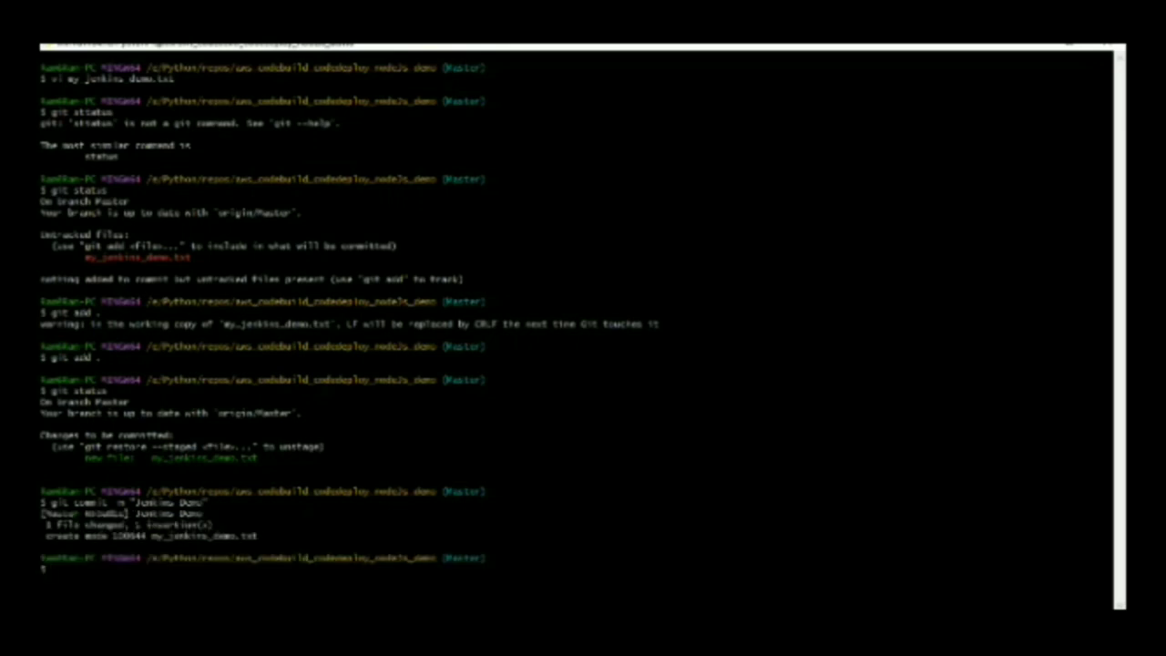
# Try to push the commit to origin using the lowercase branch name master.
pyautogui.write('git push origin master')
pyautogui.press('Return')
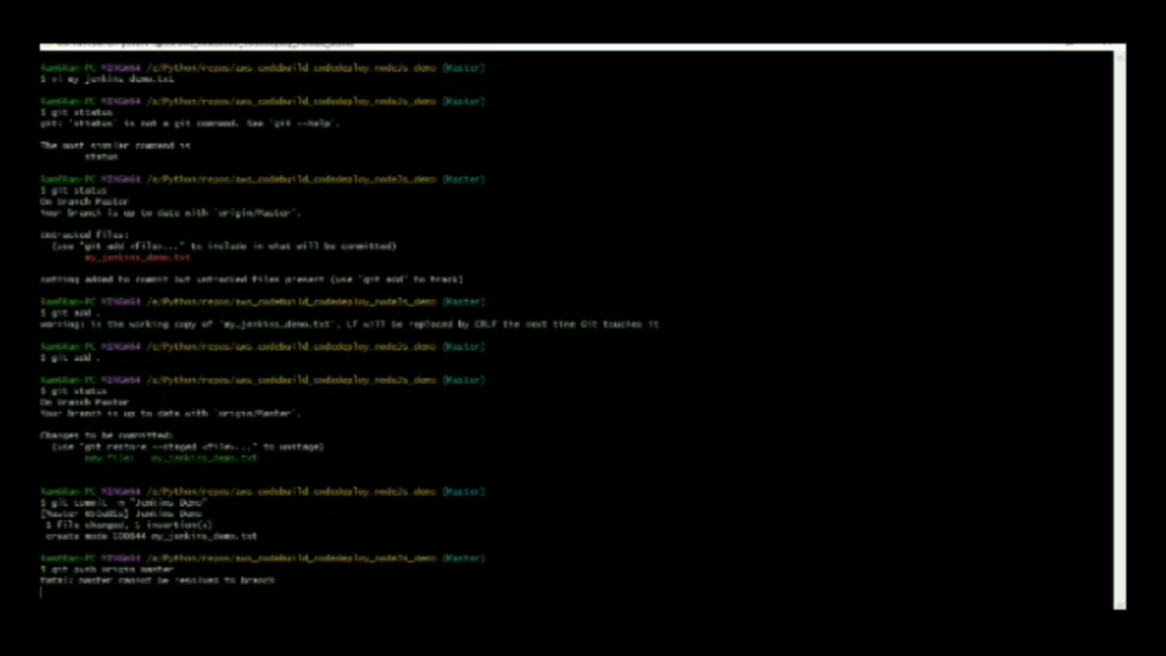
# Push the commit to origin with the capitalised branch name Master.
pyautogui.press('Up')
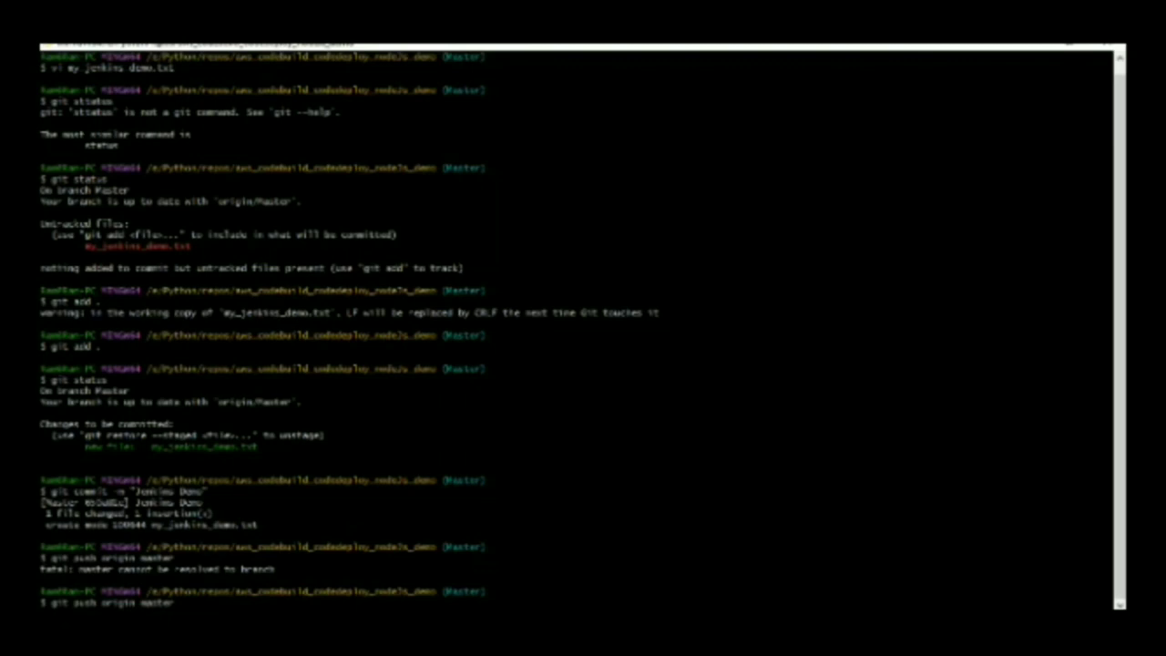
pyautogui.press('BackSpace')
pyautogui.press('BackSpace')
pyautogui.press('BackSpace')
pyautogui.press('BackSpace')
pyautogui.press('BackSpace')
pyautogui.press('BackSpace')
pyautogui.write('Master')
pyautogui.press('BackSpace')
pyautogui.write('M')
pyautogui.press('Return')
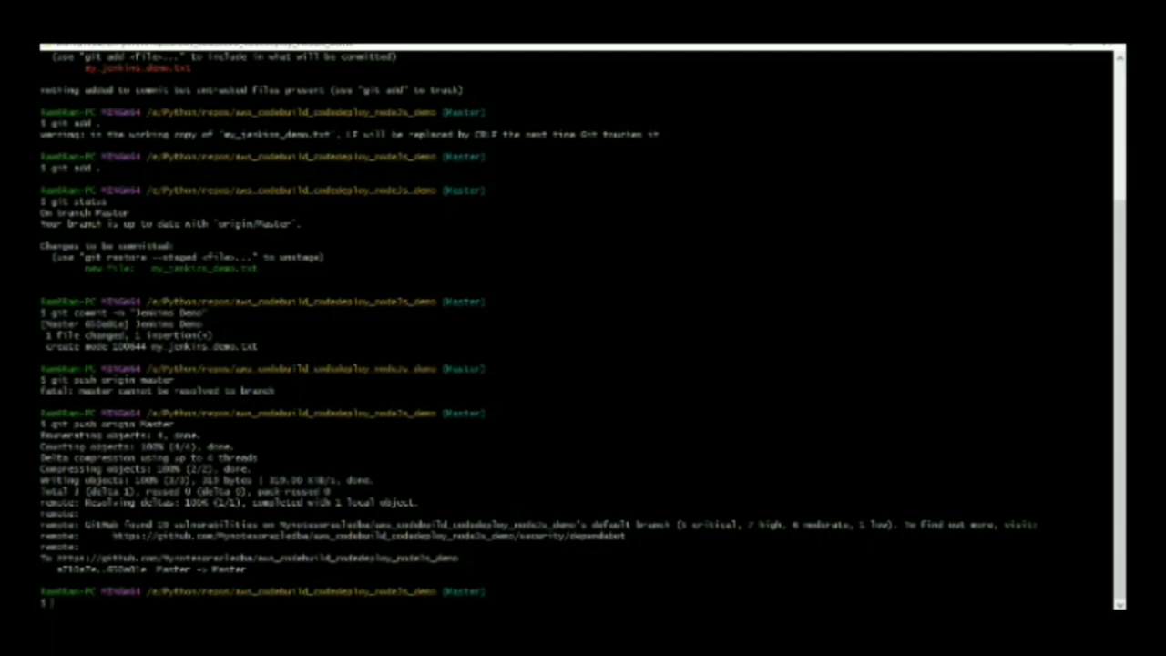
# Switch to the GitHub repository page in the browser, reload it and look for my_jenkins_demo.txt in the file list.
pyautogui.hotkey('alt', 'Tab')
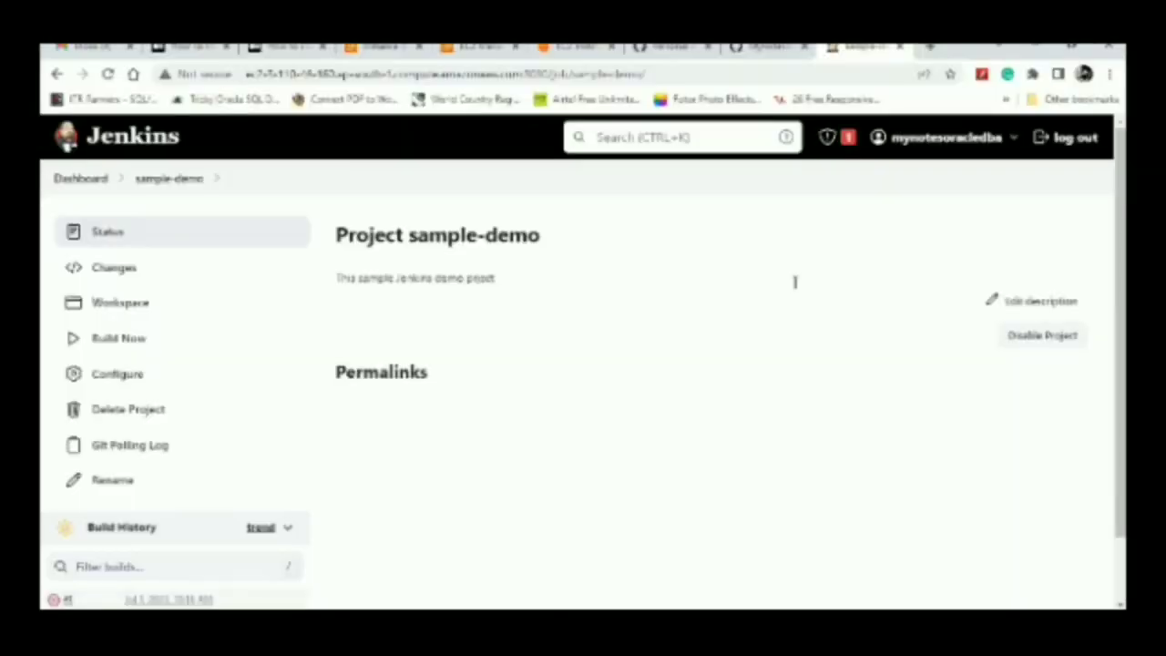
pyautogui.click(771, 51)
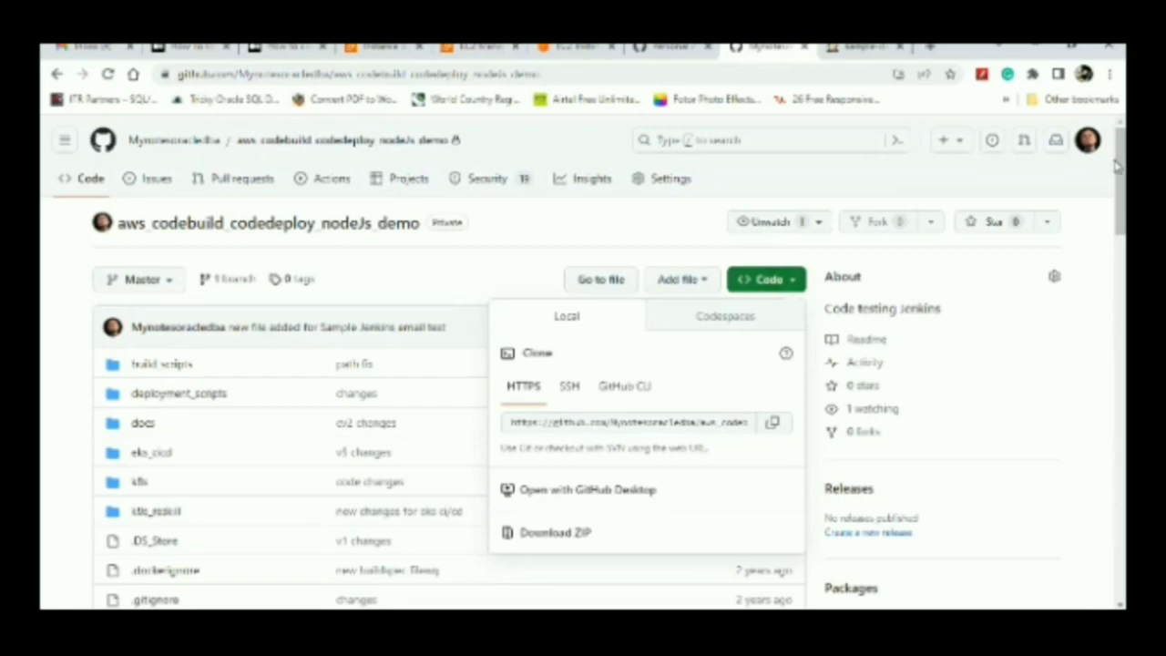
pyautogui.moveTo(1116, 164)
pyautogui.mouseDown()
pyautogui.moveTo(1116, 334)
pyautogui.moveTo(1096, 391)
pyautogui.moveTo(1099, 223)
pyautogui.moveTo(40, 177)
pyautogui.mouseUp()
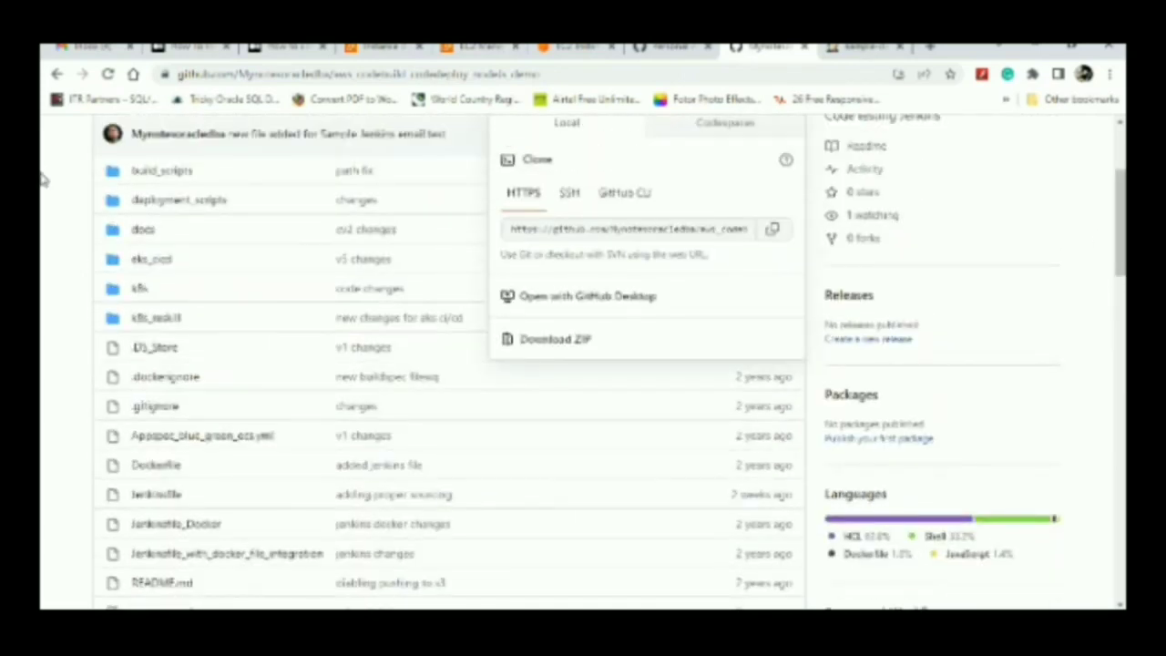
pyautogui.click(107, 75)
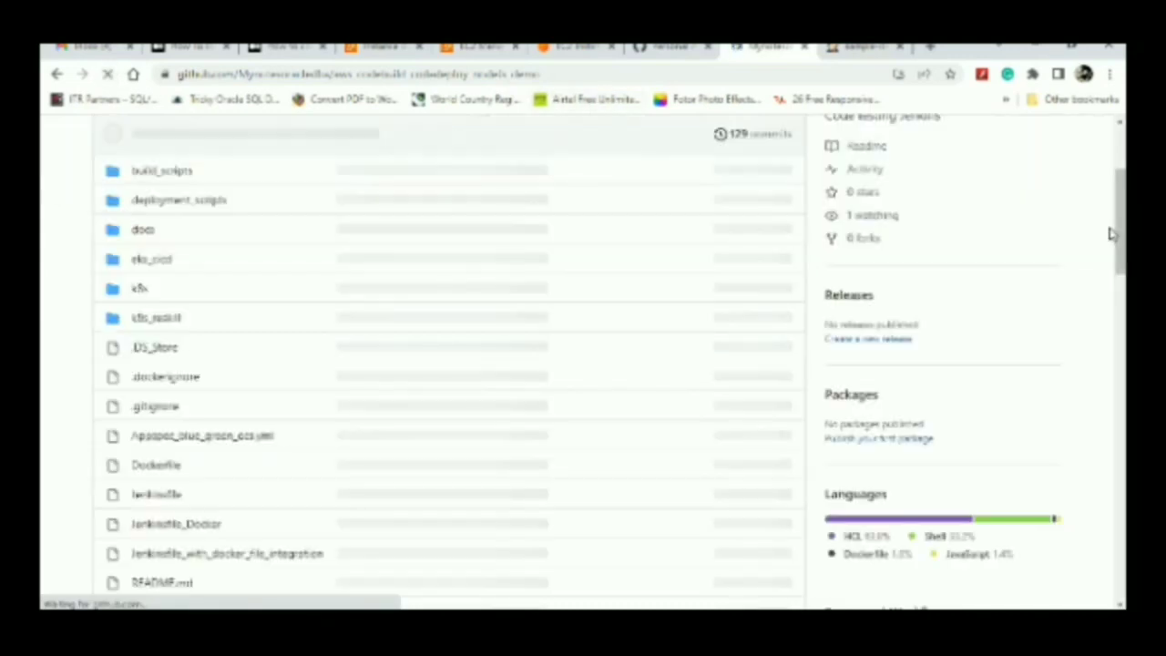
pyautogui.moveTo(1124, 216); pyautogui.dragTo(1124, 241)
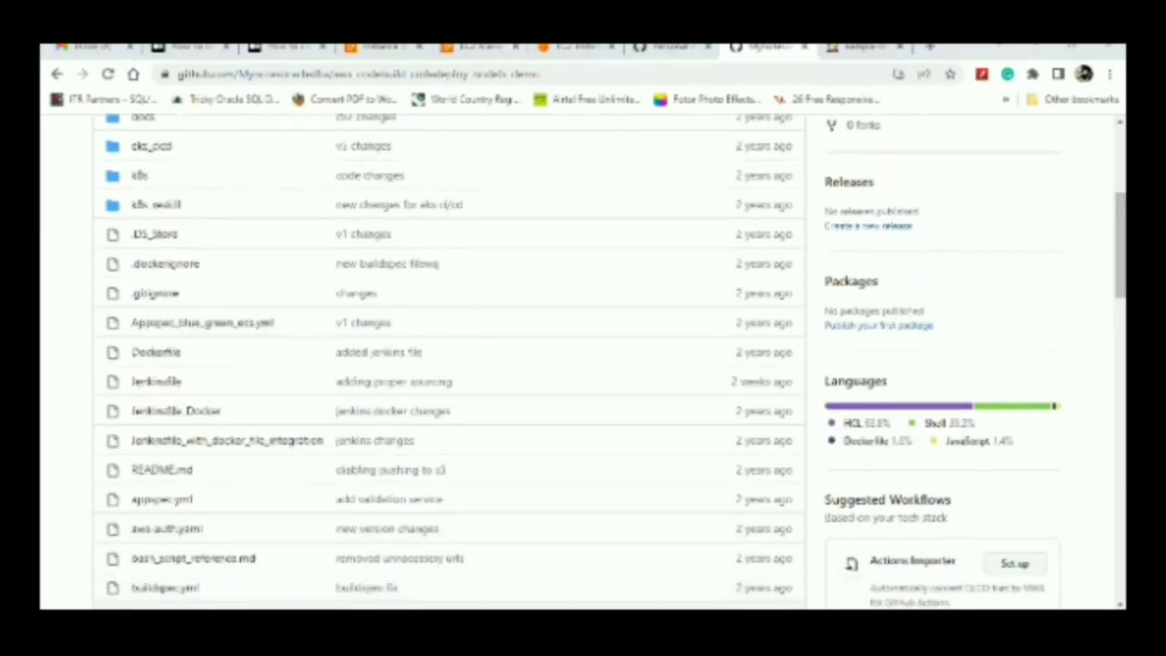
pyautogui.hotkey('alt', 'Tab')
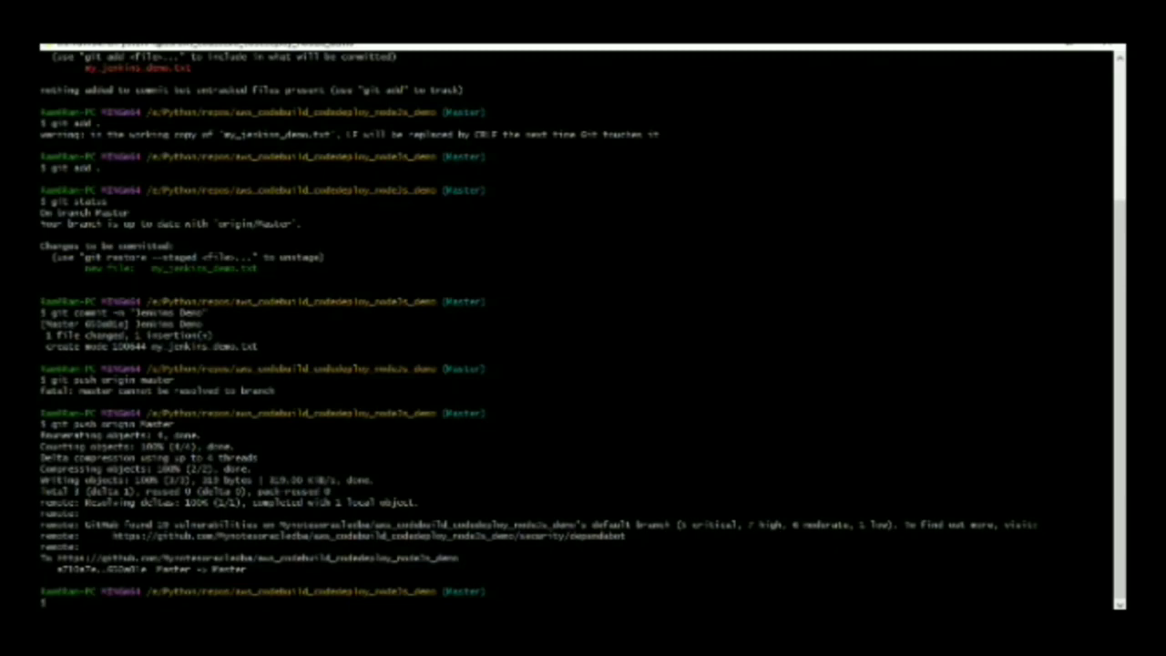
pyautogui.hotkey('alt', 'Tab')
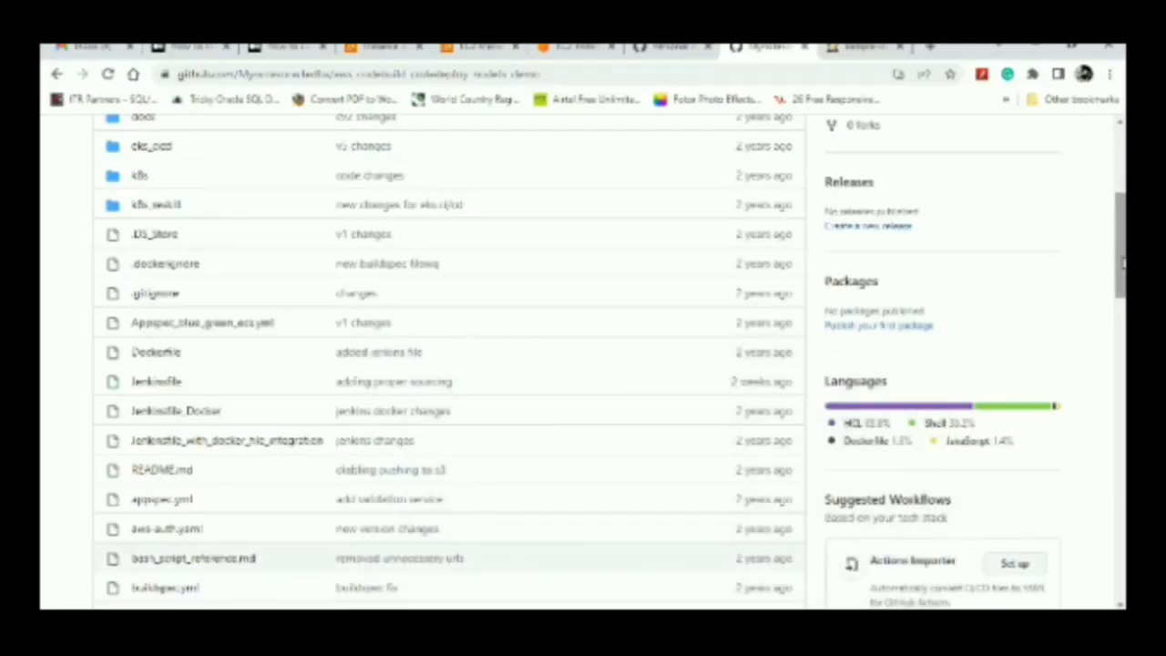
pyautogui.moveTo(1124, 263); pyautogui.dragTo(1123, 378)
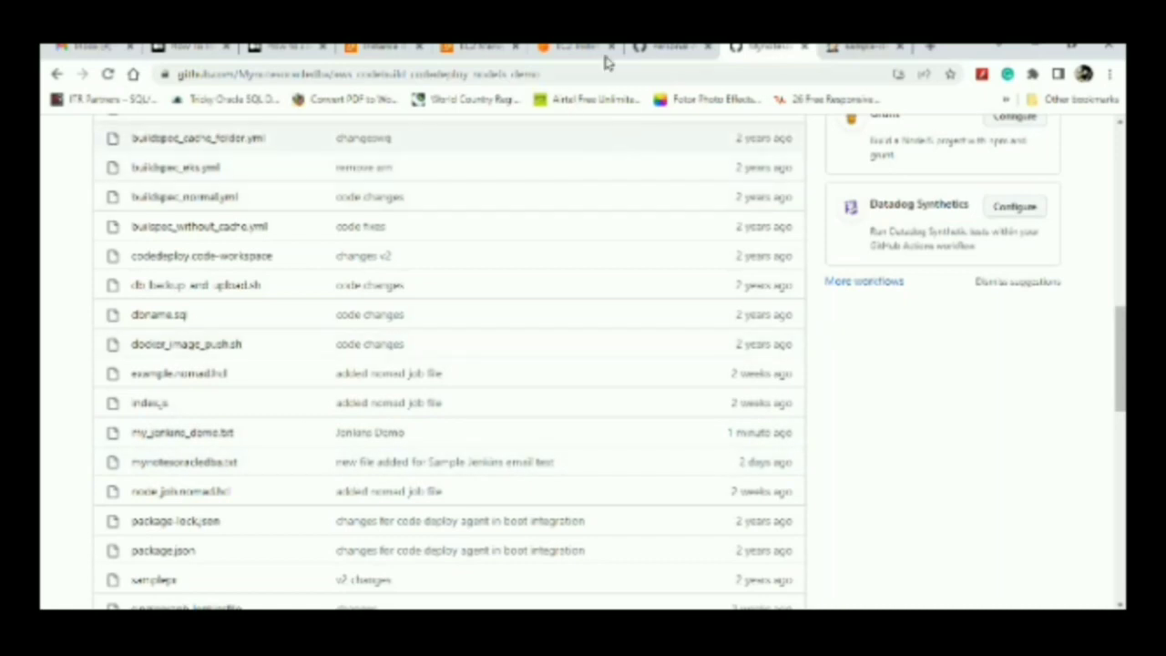
# Open build #1 of the Jenkins job sample-demo and examine its console output for errors.
pyautogui.click(838, 53)
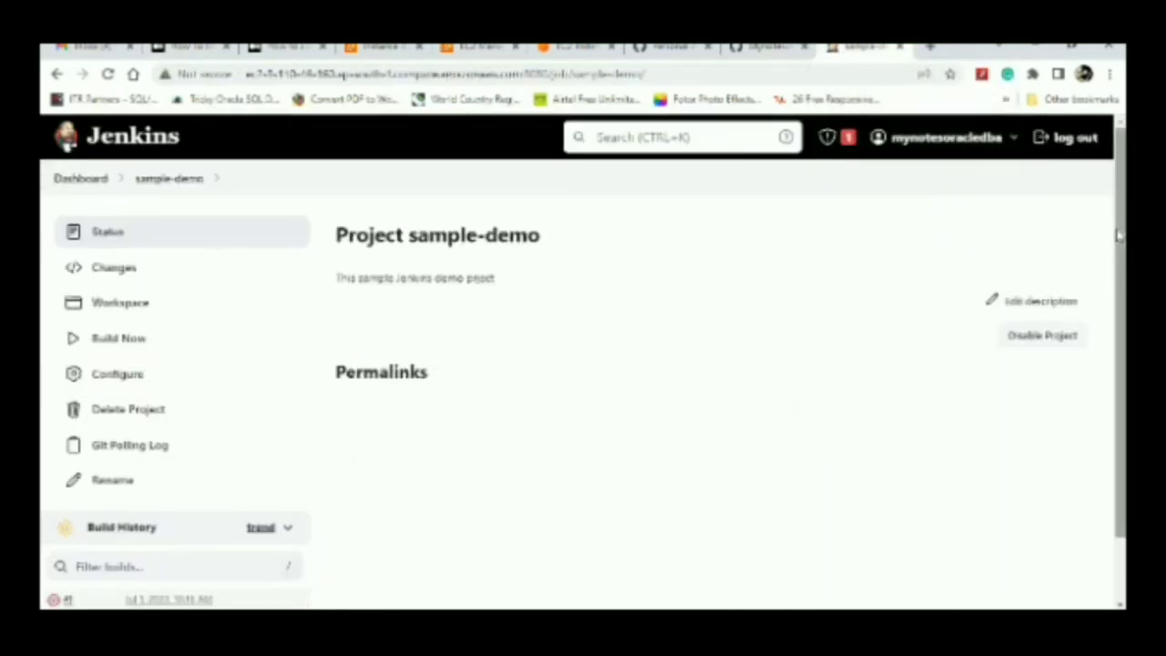
pyautogui.scroll(-2, 1118, 235)
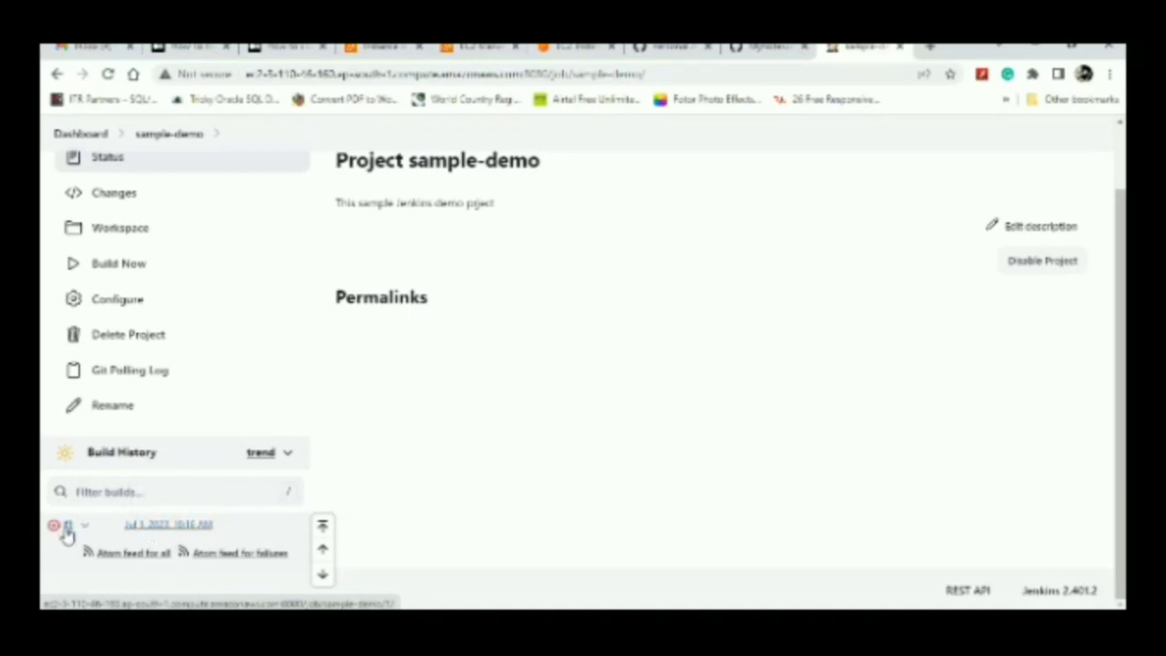
pyautogui.click(144, 529)
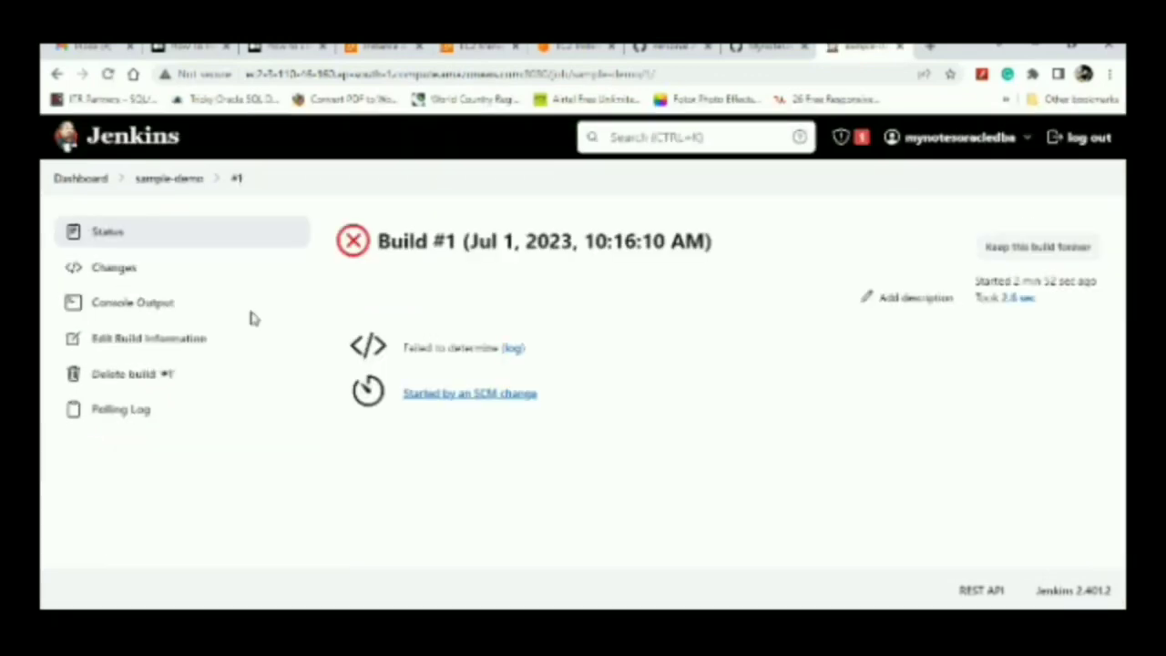
pyautogui.click(135, 308)
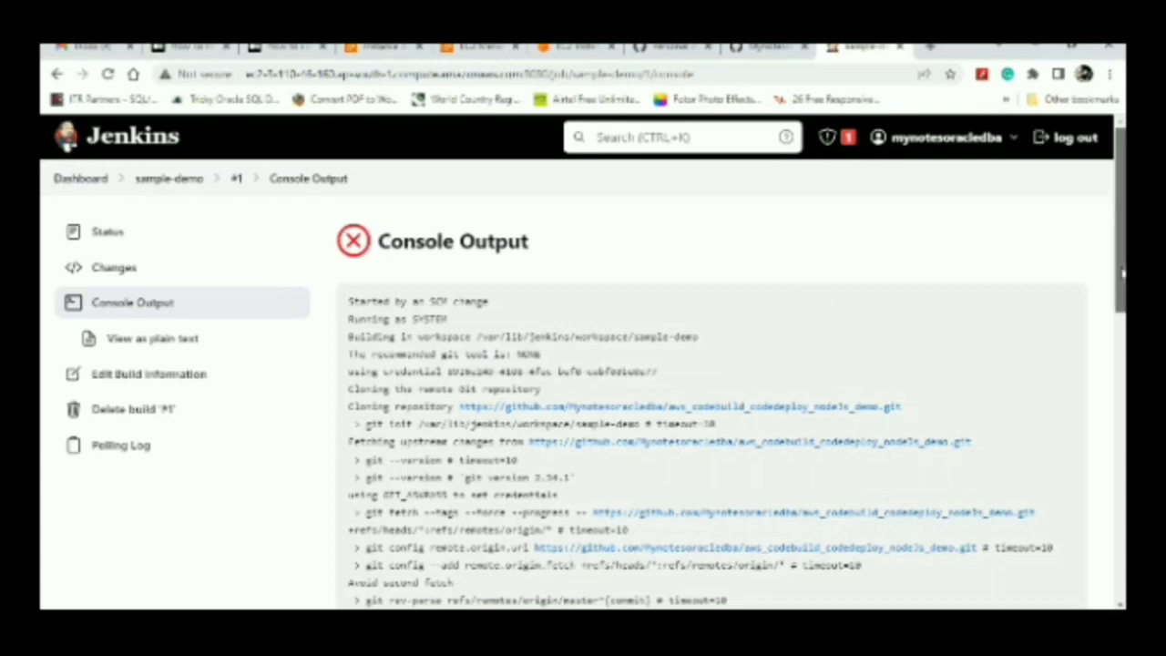
pyautogui.moveTo(1121, 283); pyautogui.dragTo(1122, 347)
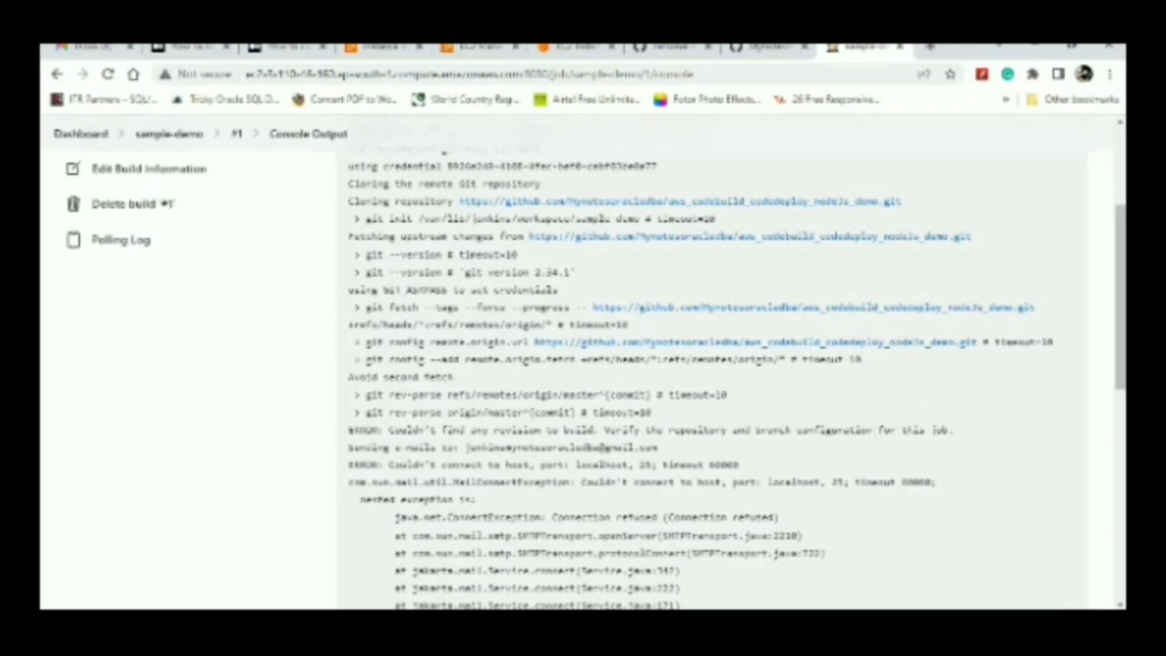
# Switch back to the Git Bash terminal to review the pushed branch.
pyautogui.moveTo(749, 628)
pyautogui.click(749, 570)
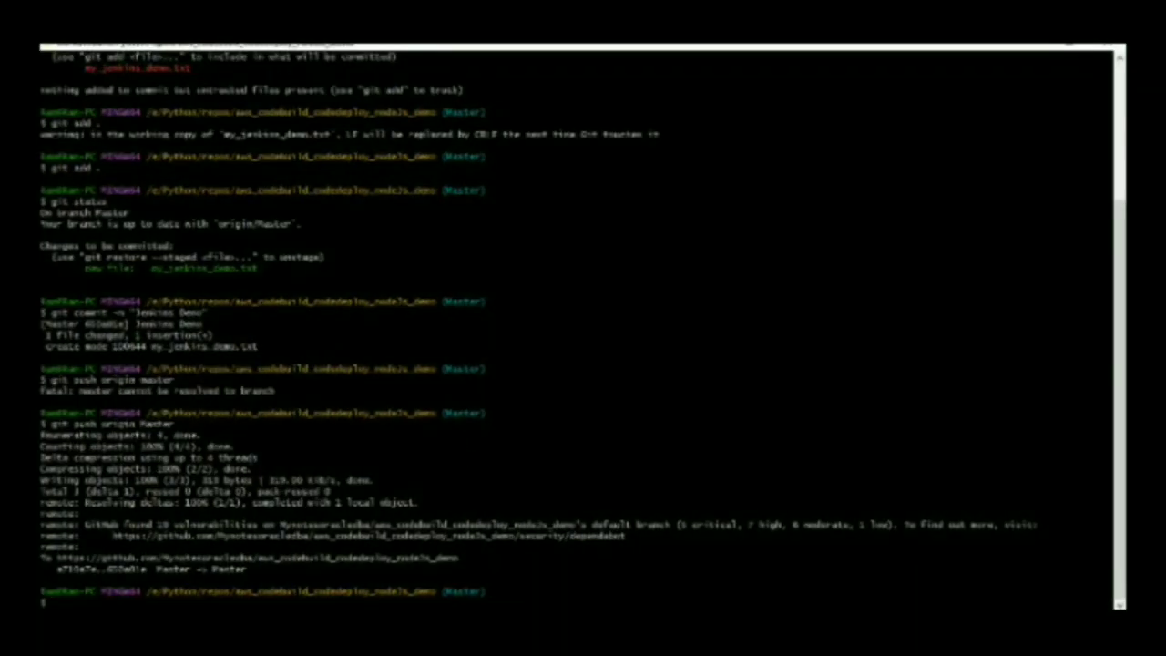
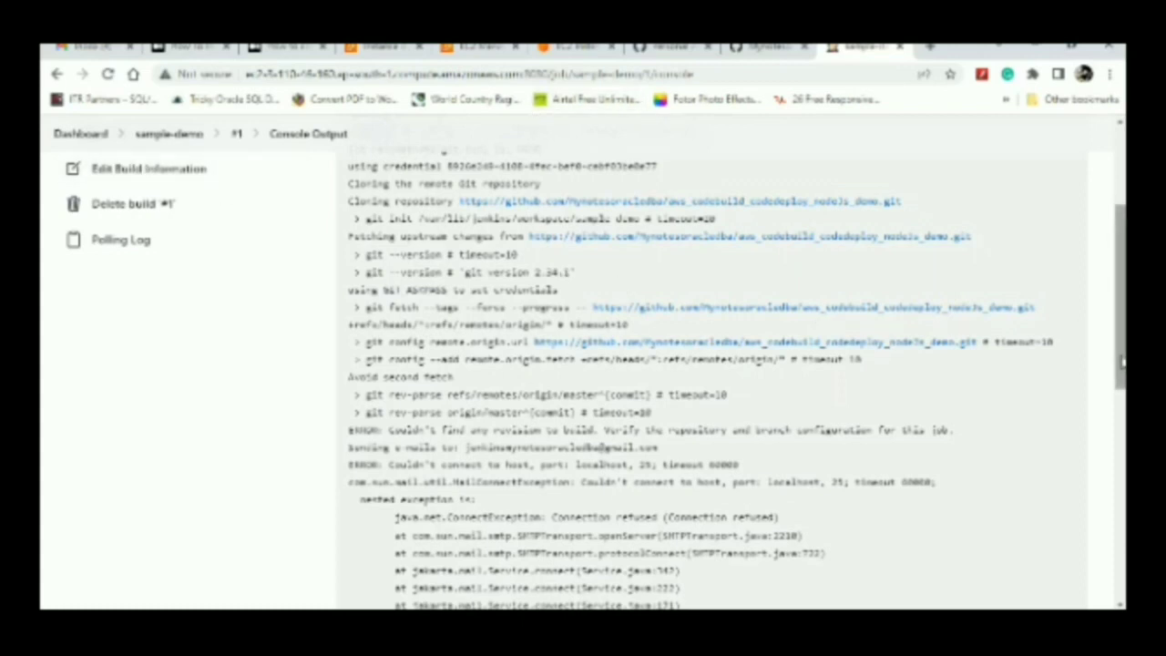
# Examine the branch name in the git rev-parse lines of build #1's console output.
pyautogui.doubleClick(502, 412)
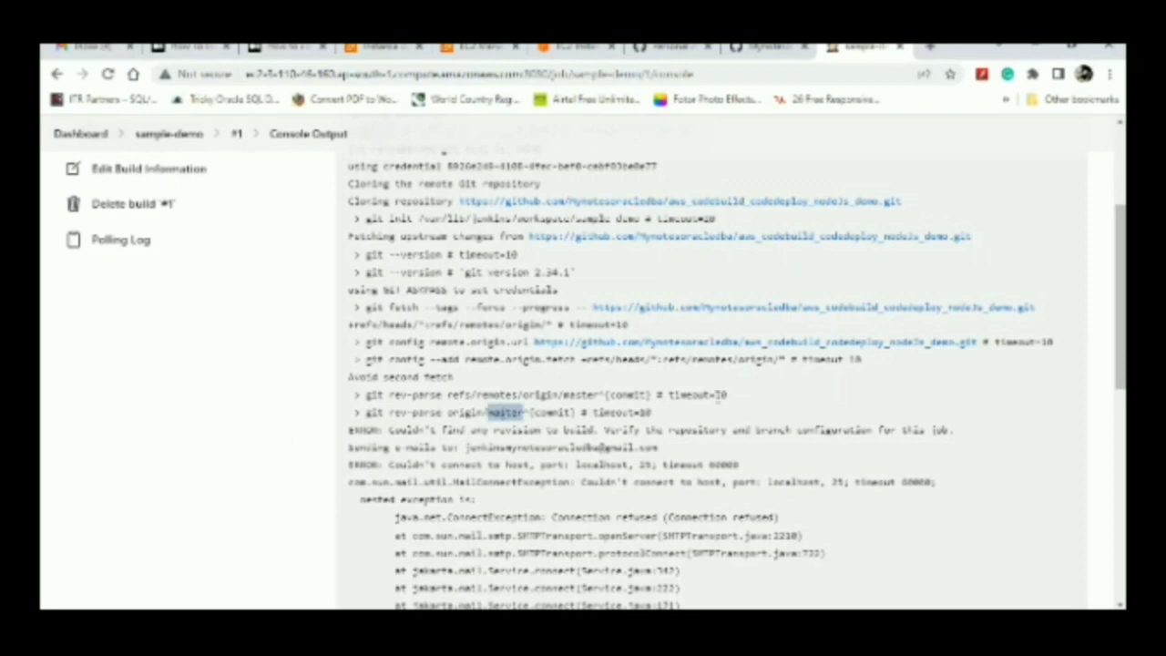
pyautogui.scroll(-1, 502, 413)
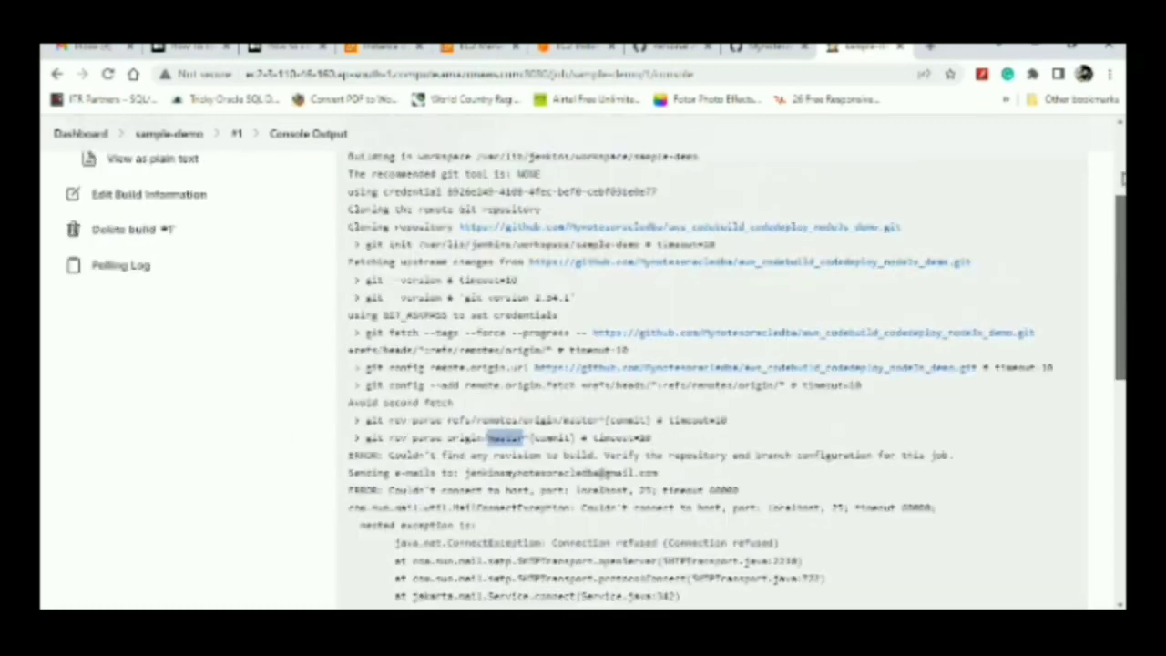
pyautogui.scroll(5, 353, 136)
# Open the configuration of the sample-demo job and review its branch specifier and e-mail notification recipients.
pyautogui.click(180, 182)
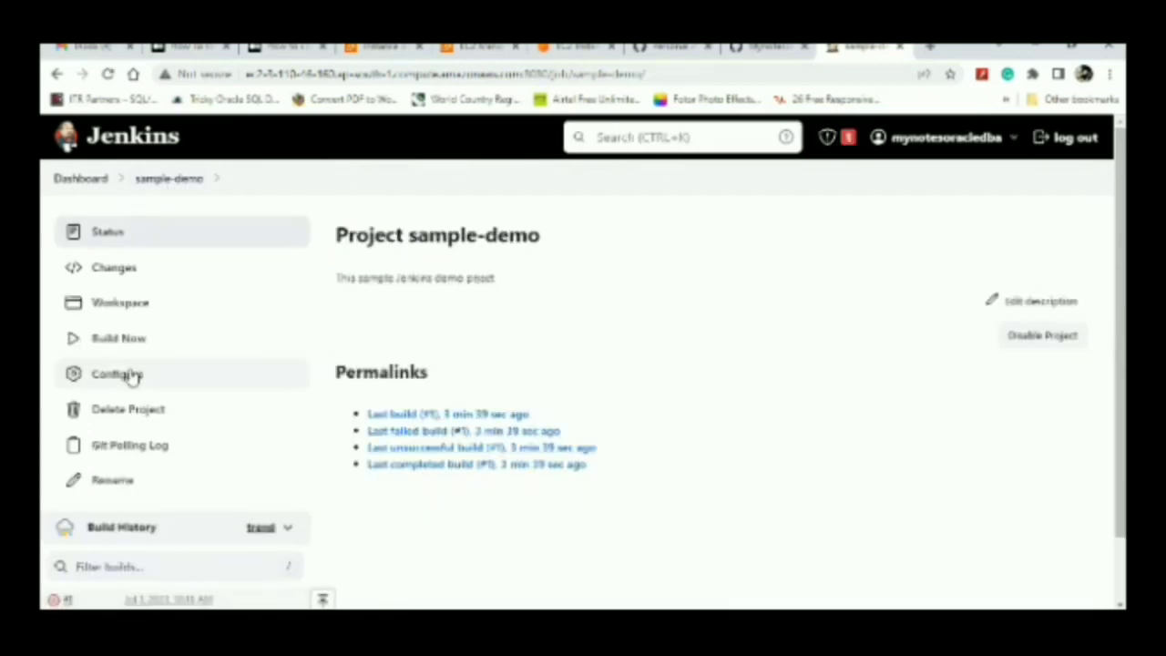
pyautogui.click(130, 377)
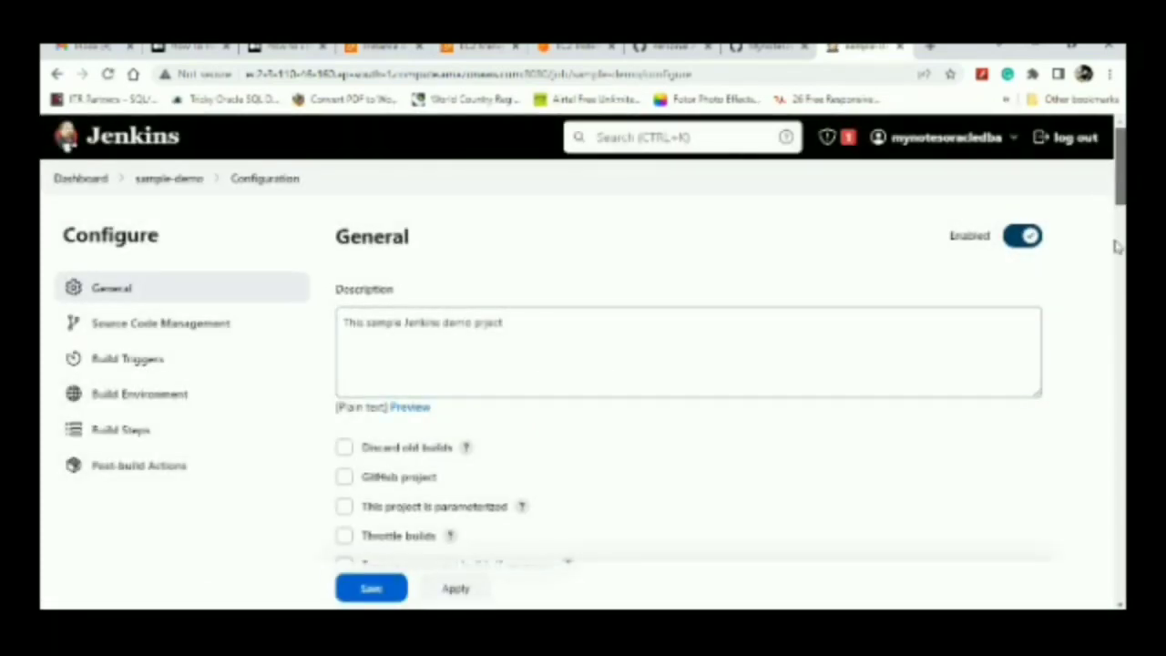
pyautogui.scroll(-1, 1119, 205)
pyautogui.moveTo(1121, 173); pyautogui.dragTo(1098, 299)
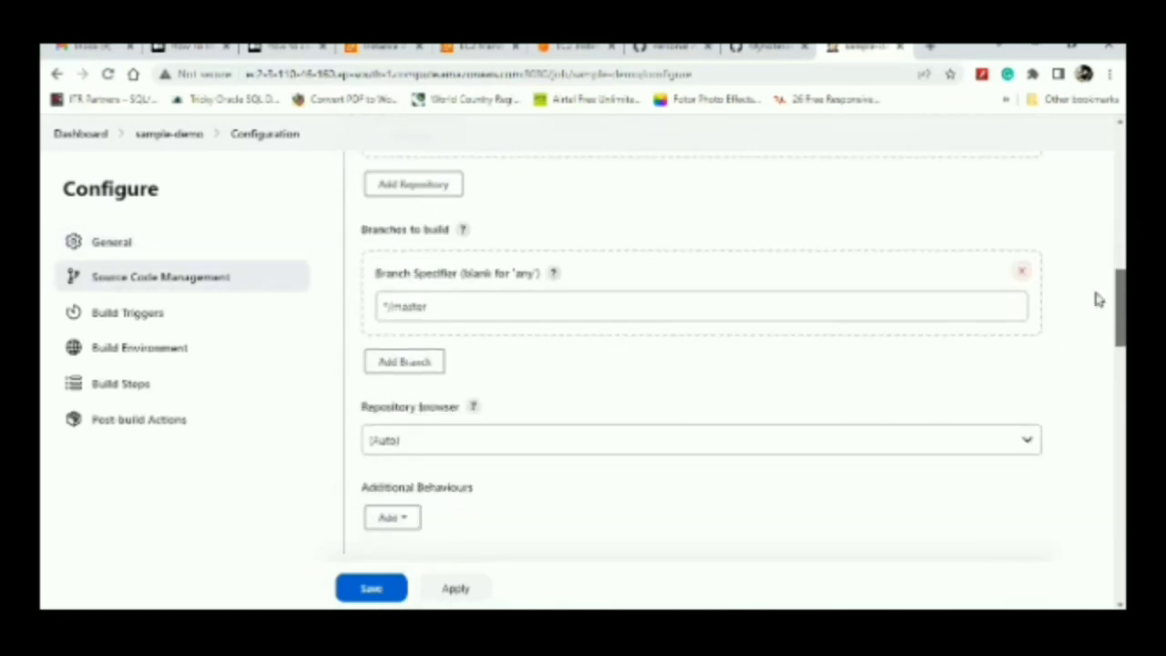
pyautogui.click(400, 311)
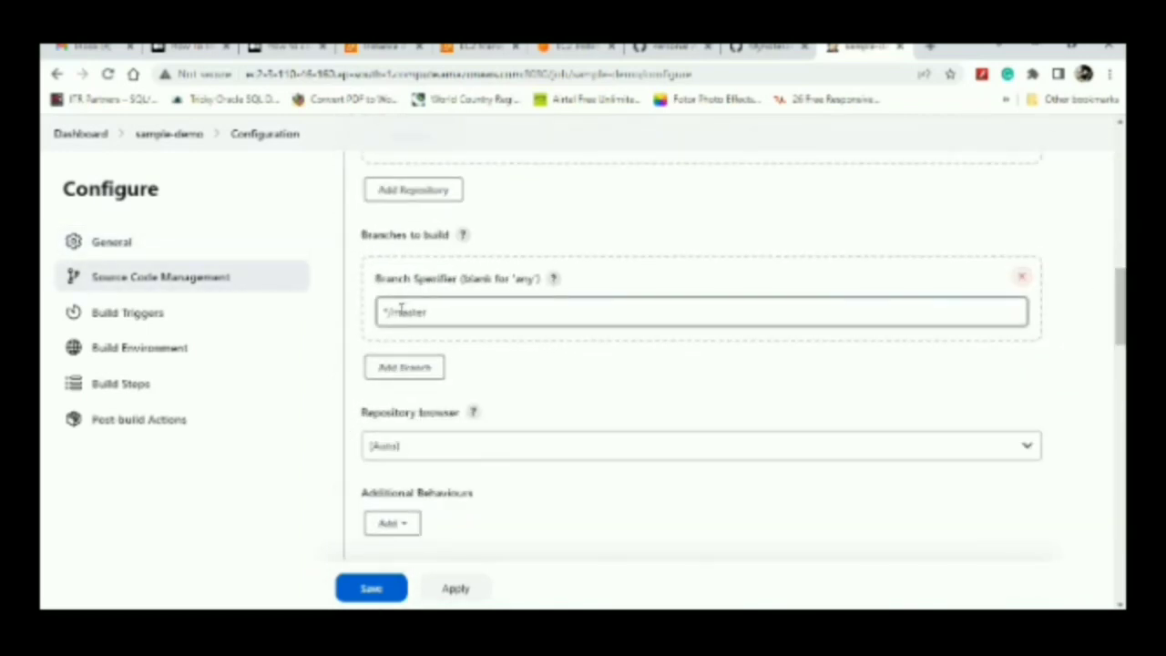
pyautogui.click(400, 311)
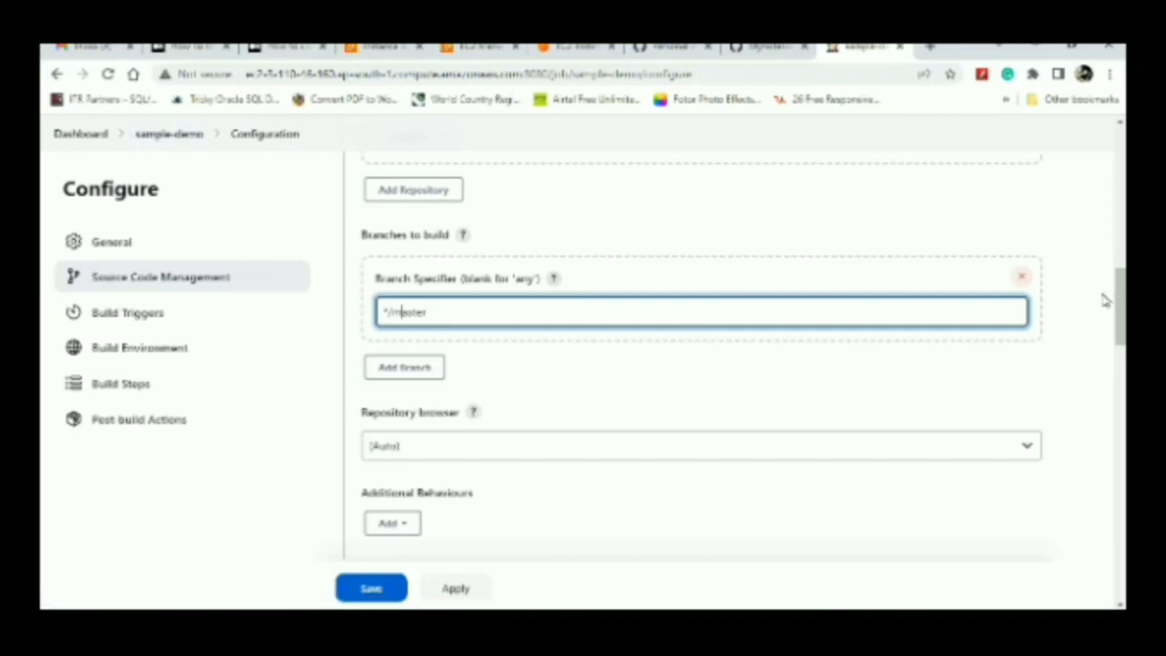
pyautogui.moveTo(1122, 323); pyautogui.dragTo(1121, 533)
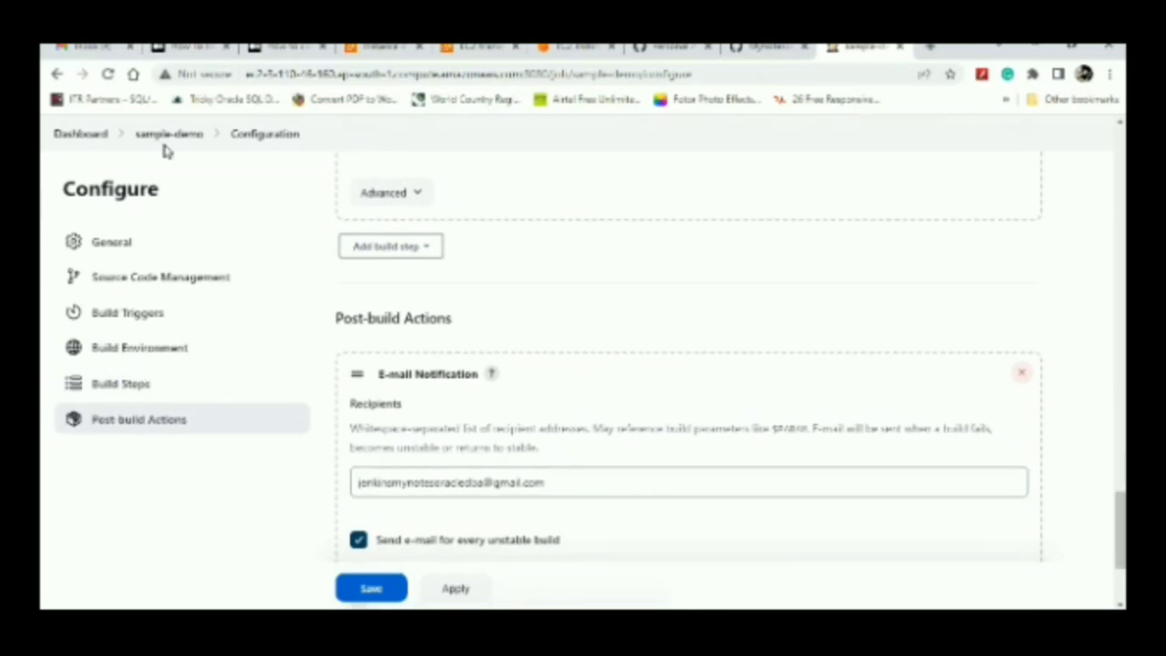
# Switch to the Gmail inbox, reload it to look for a build failure message, and return to the Jenkins configuration.
pyautogui.click(95, 50)
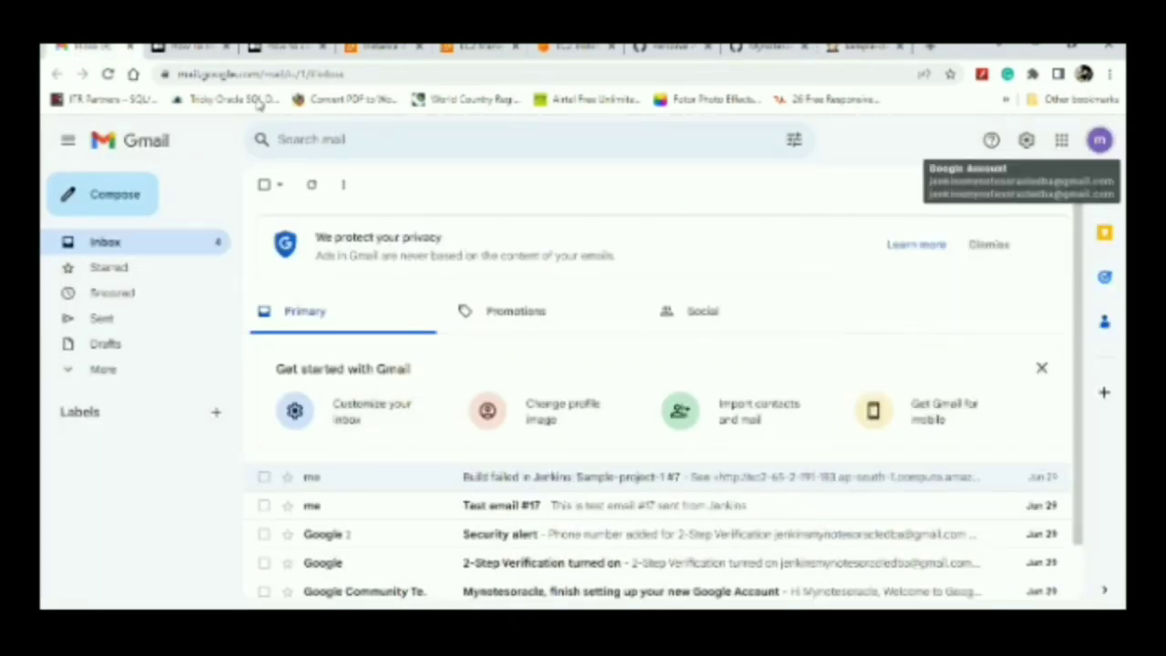
pyautogui.click(109, 75)
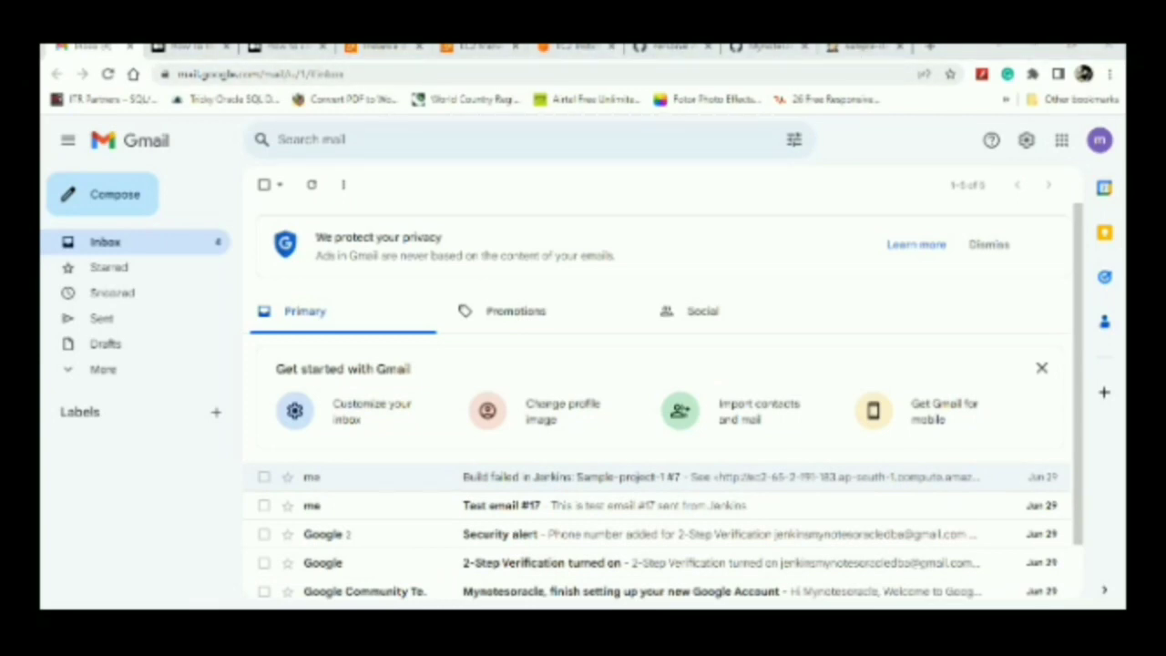
pyautogui.click(879, 50)
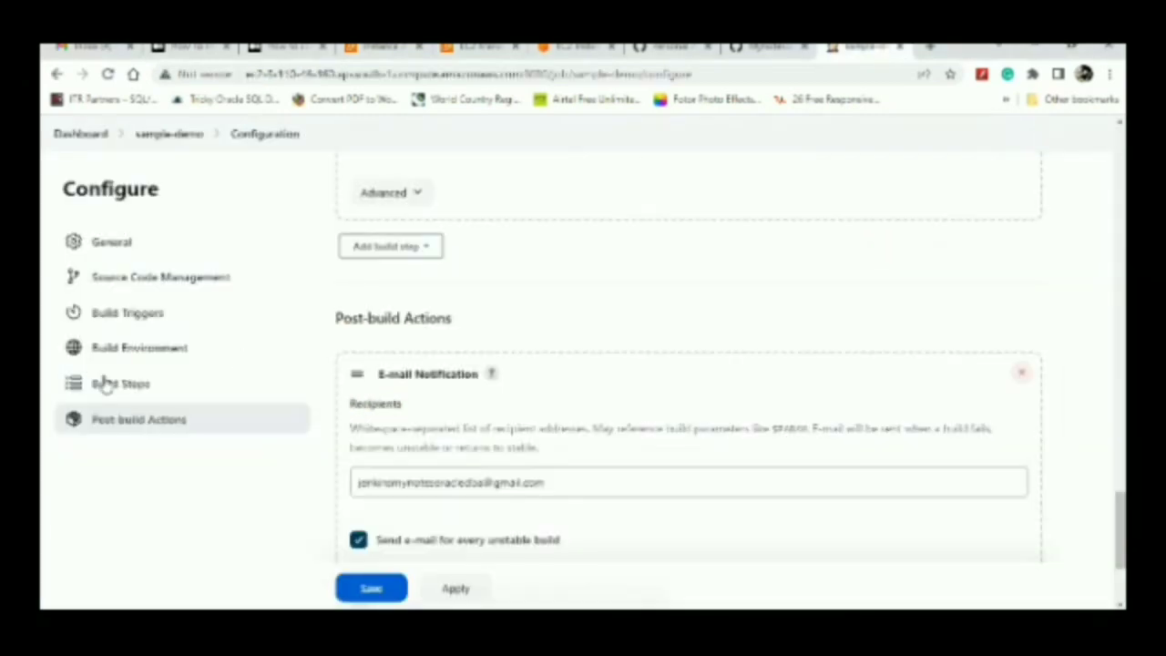
# Reopen build #1 of sample-demo and examine its console output for e-mail sending errors.
pyautogui.click(164, 146)
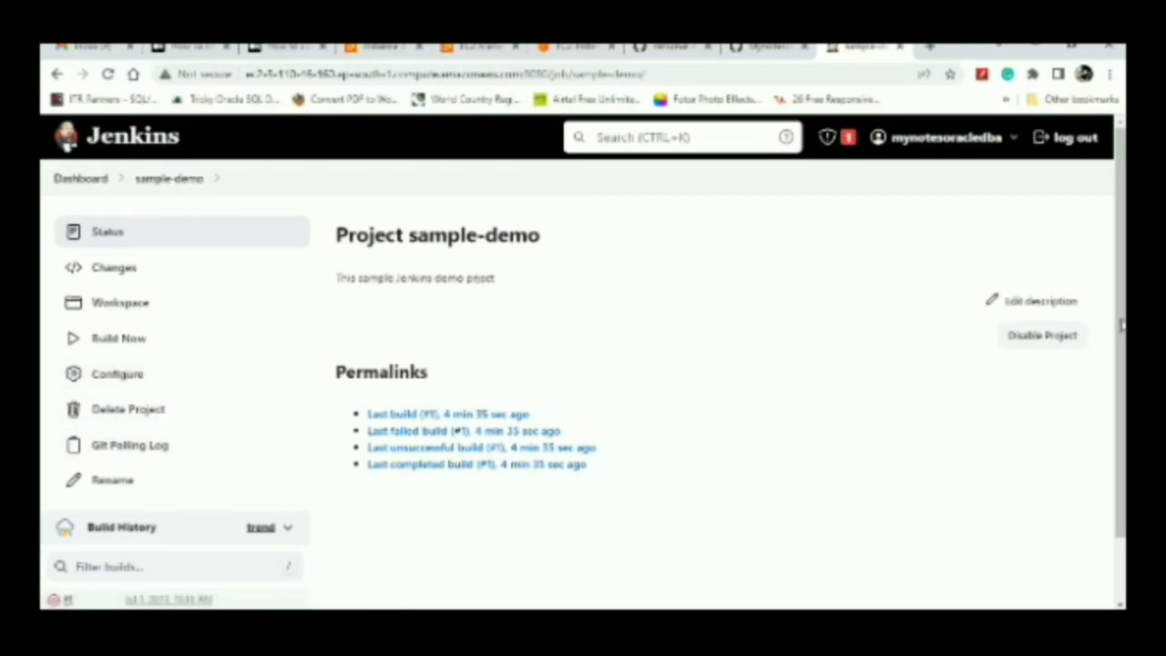
pyautogui.scroll(-1, 1116, 396)
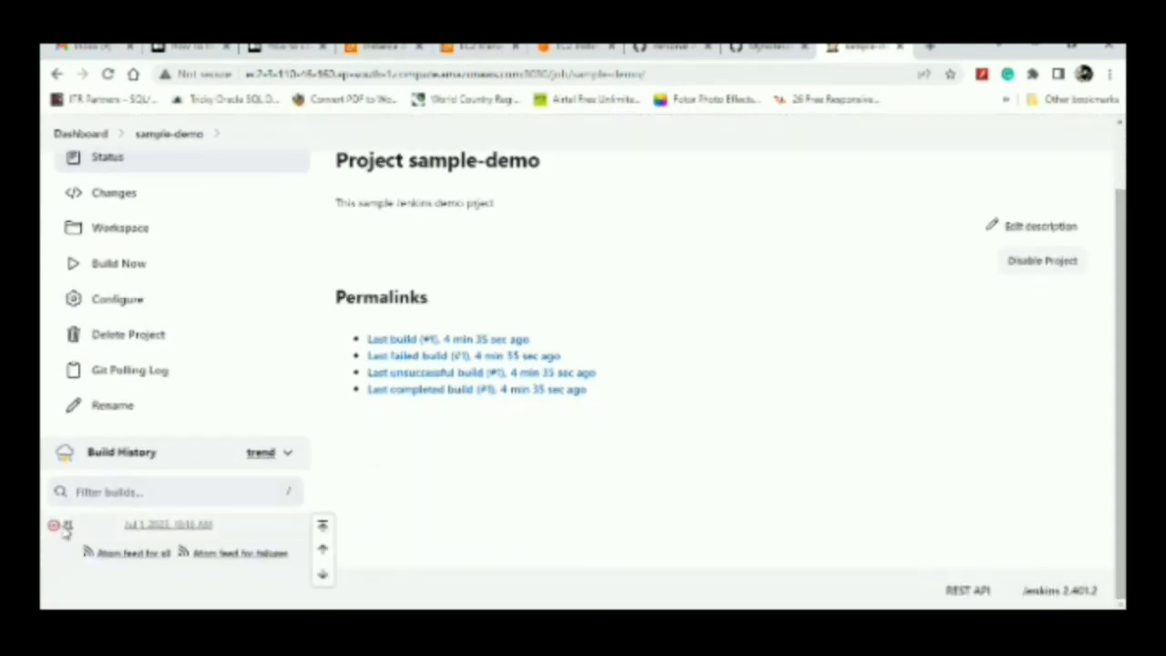
pyautogui.click(142, 526)
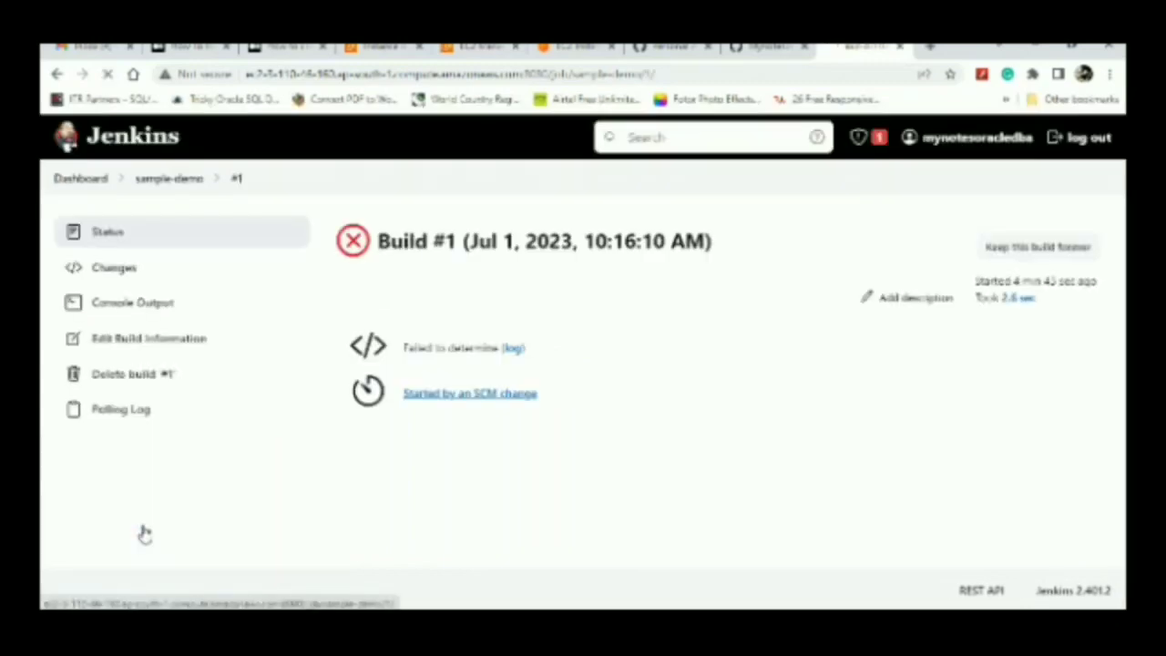
pyautogui.click(162, 310)
pyautogui.moveTo(1121, 222); pyautogui.dragTo(1123, 389)
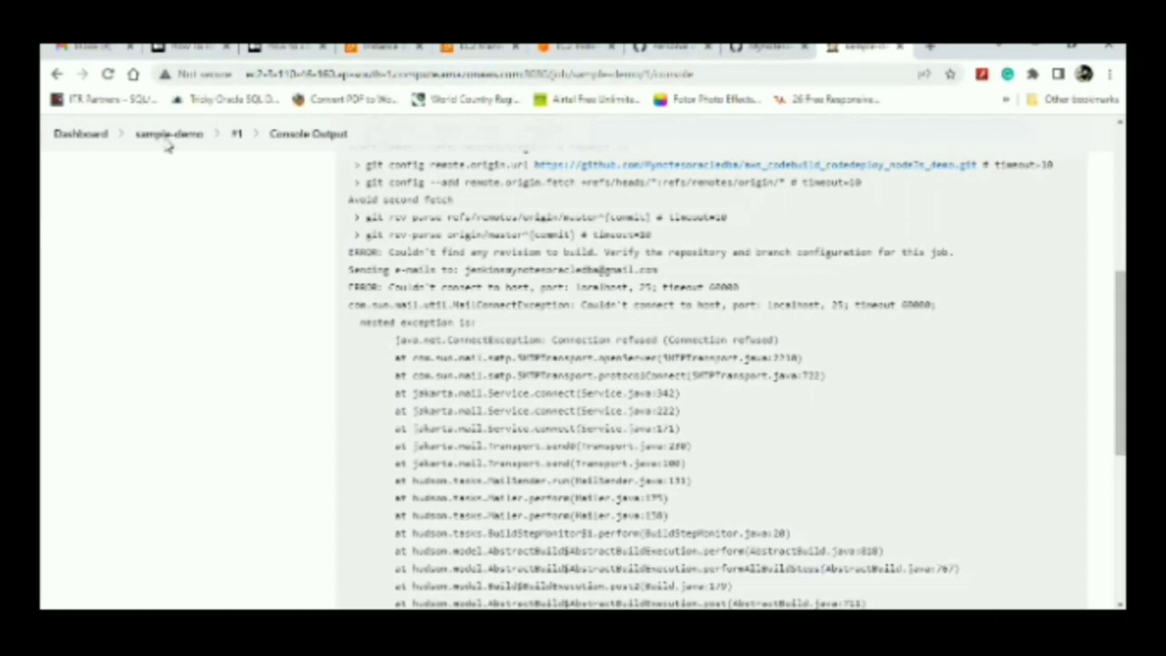
# Open the Jenkins plugin manager and search the available plugins for Email.
pyautogui.click(80, 135)
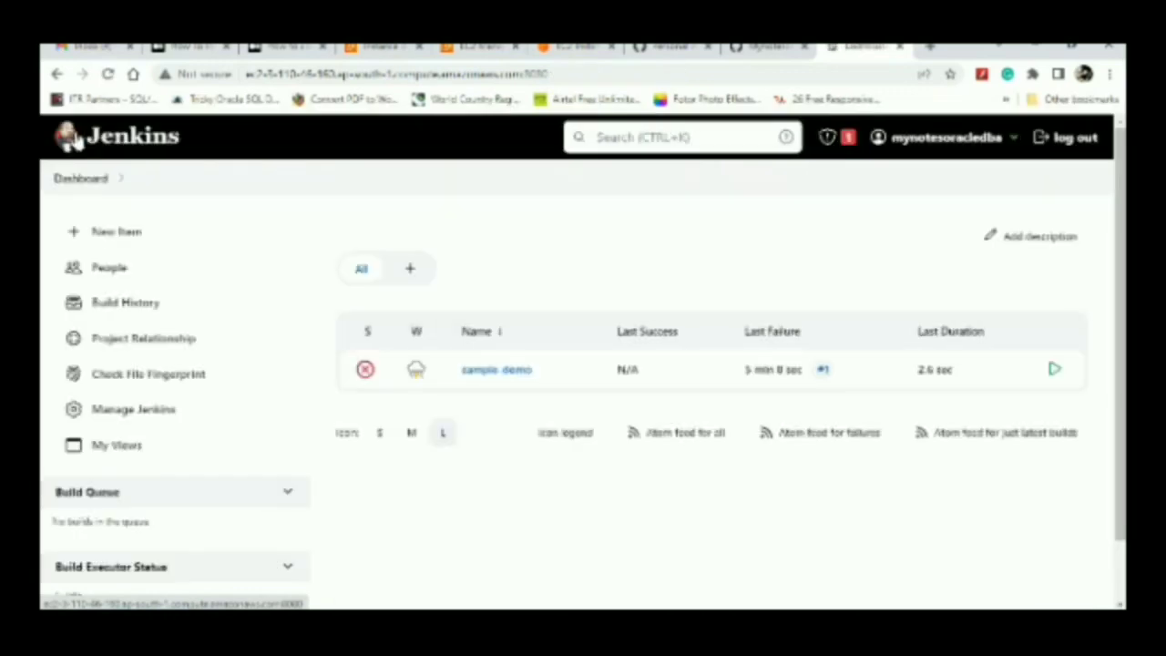
pyautogui.click(136, 413)
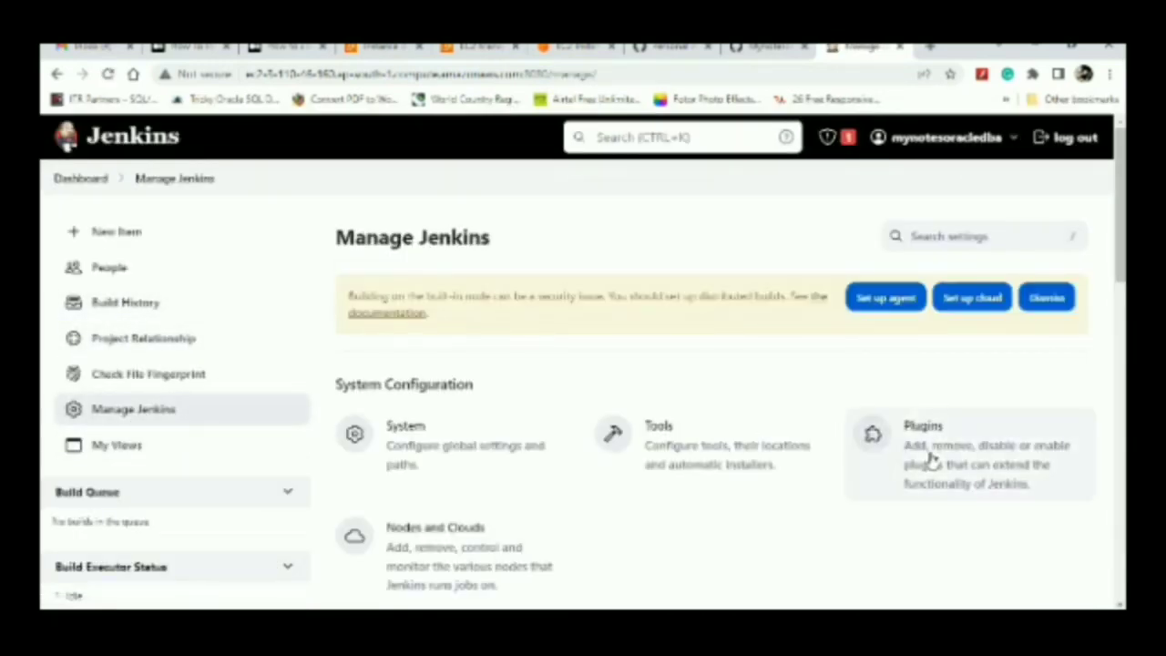
pyautogui.click(930, 462)
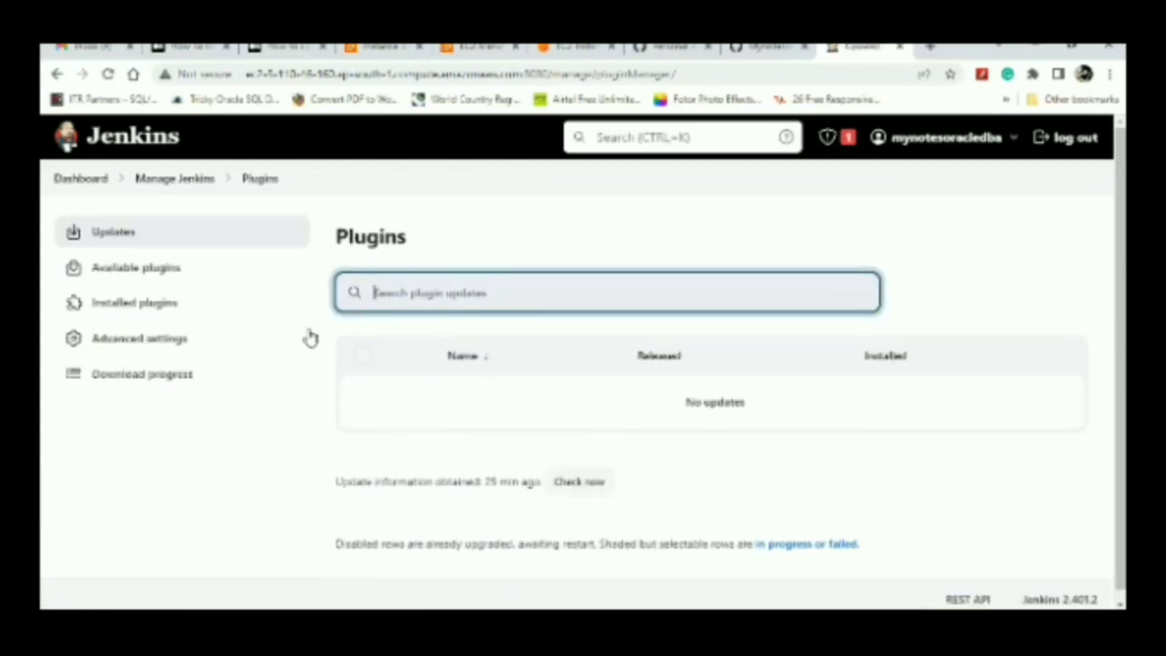
pyautogui.write('f')
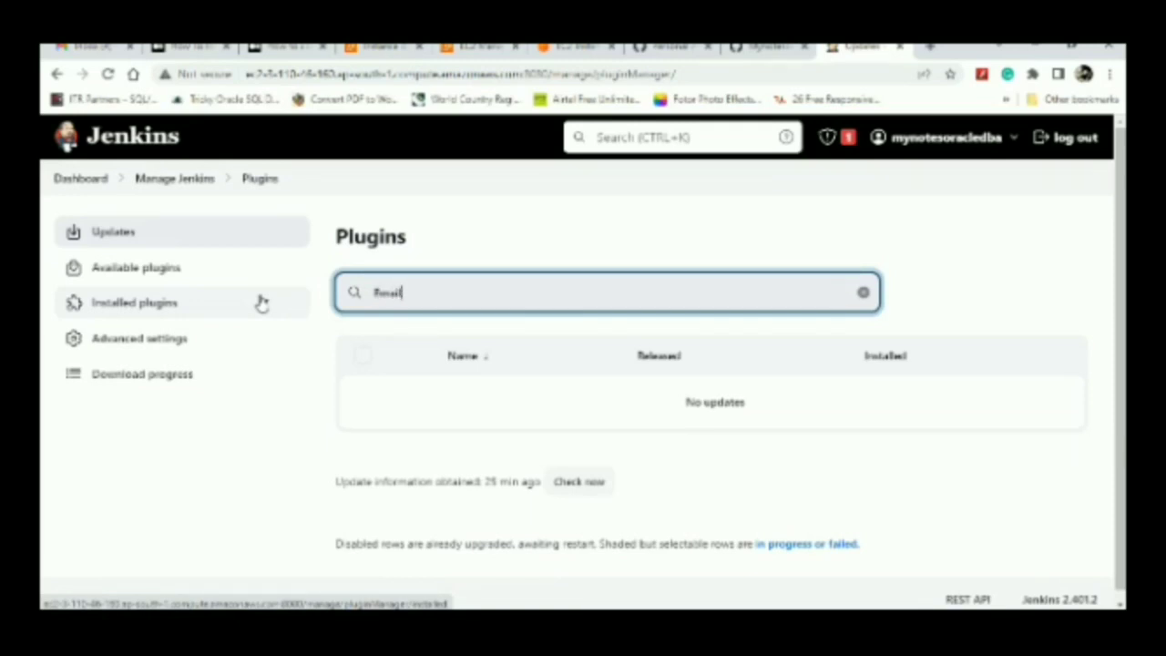
pyautogui.click(111, 273)
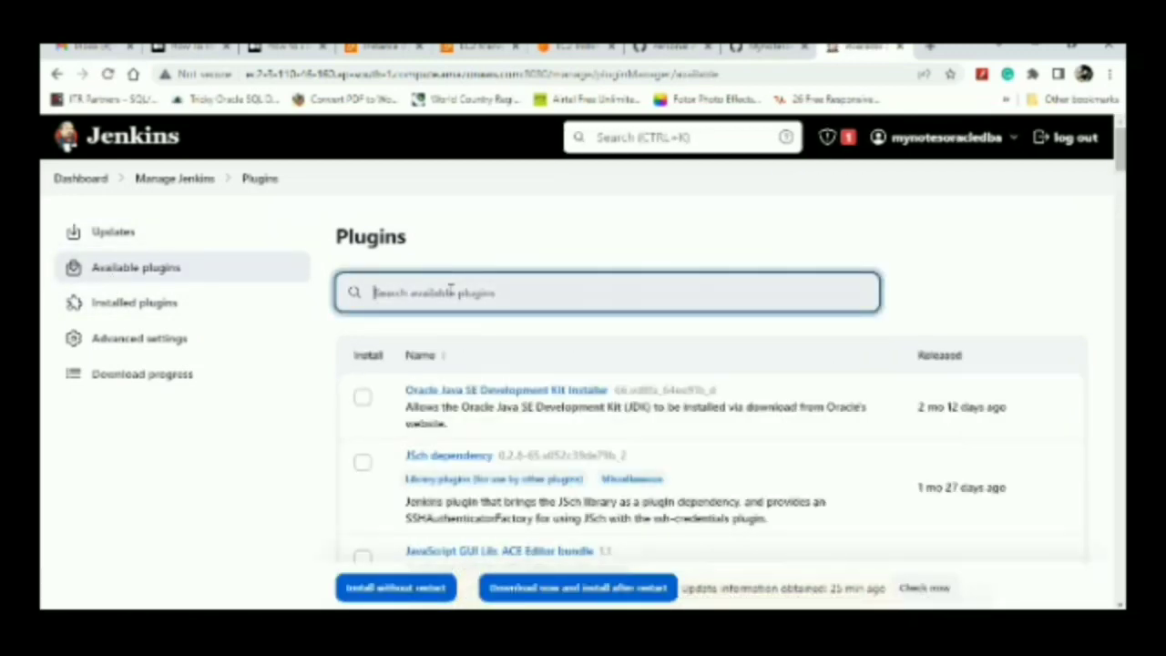
pyautogui.write('Ro')
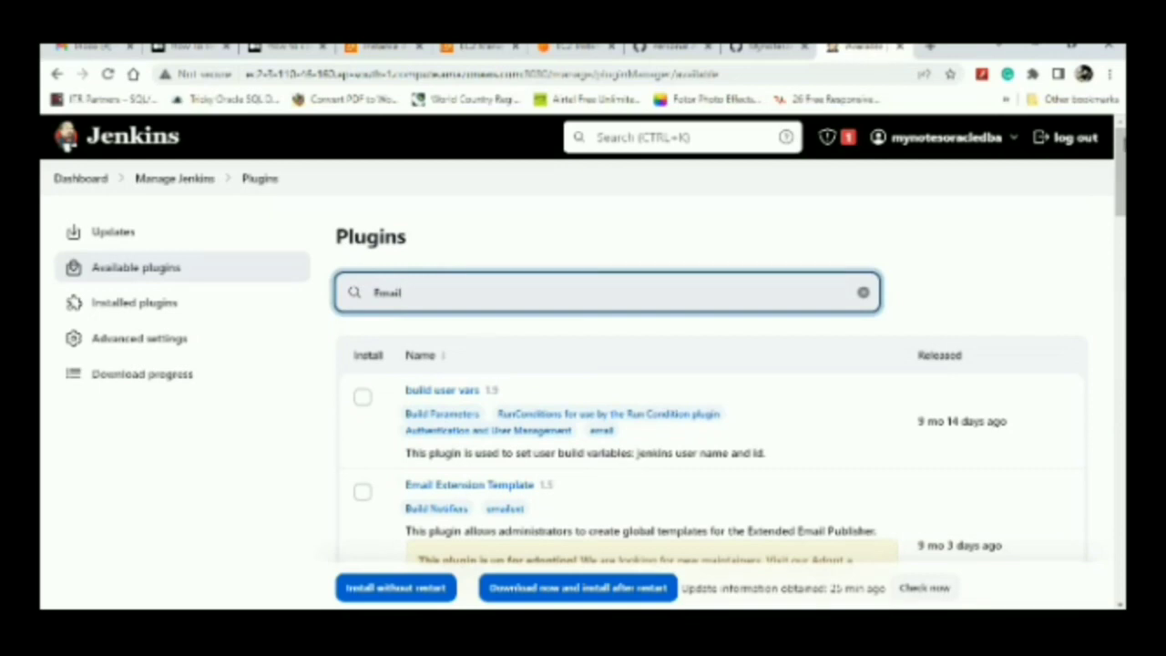
# Install the Email Extension Template plugin without a restart and review the download progress.
pyautogui.scroll(-1, 583, 339)
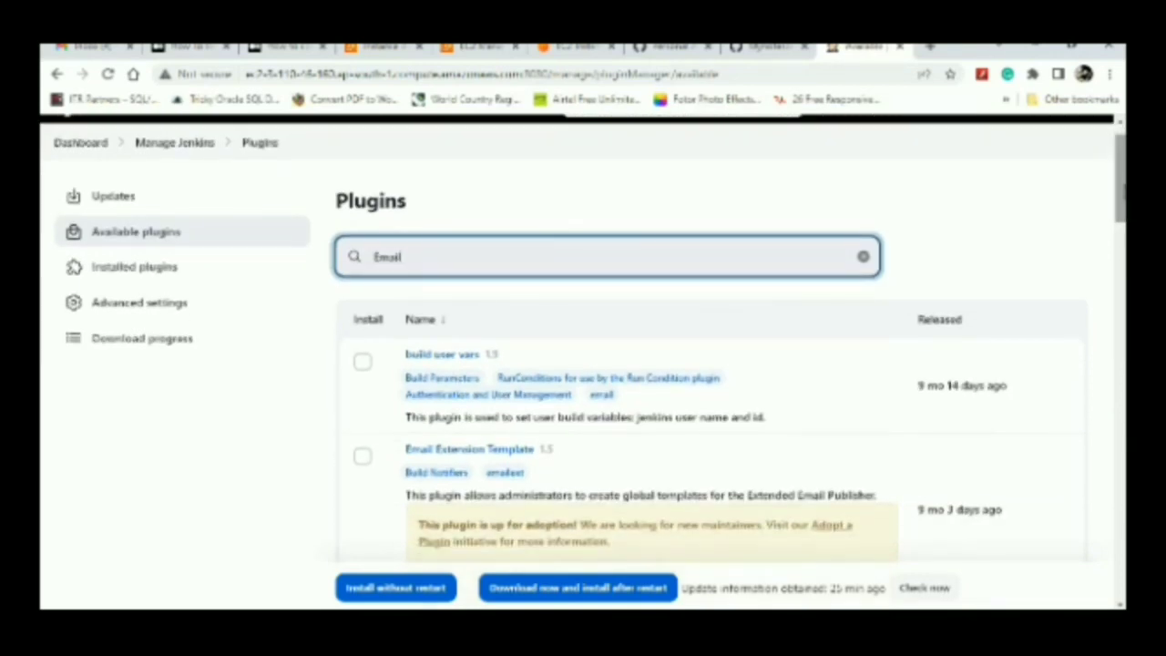
pyautogui.scroll(-2, 583, 364)
pyautogui.scroll(2, 1122, 218)
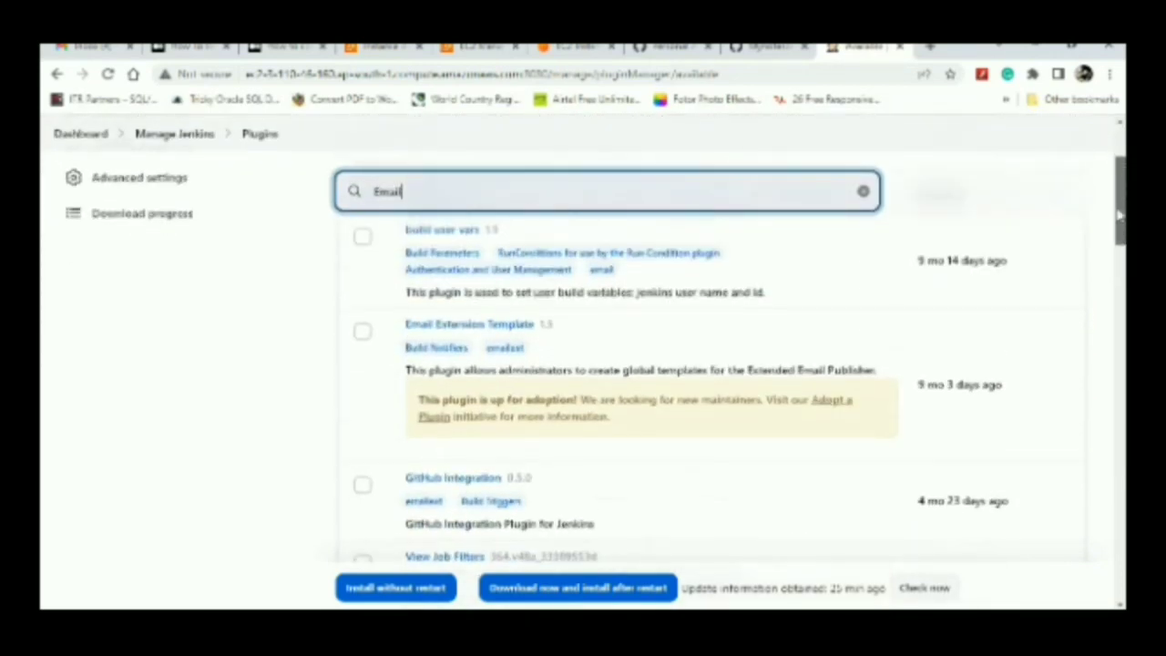
pyautogui.click(363, 323)
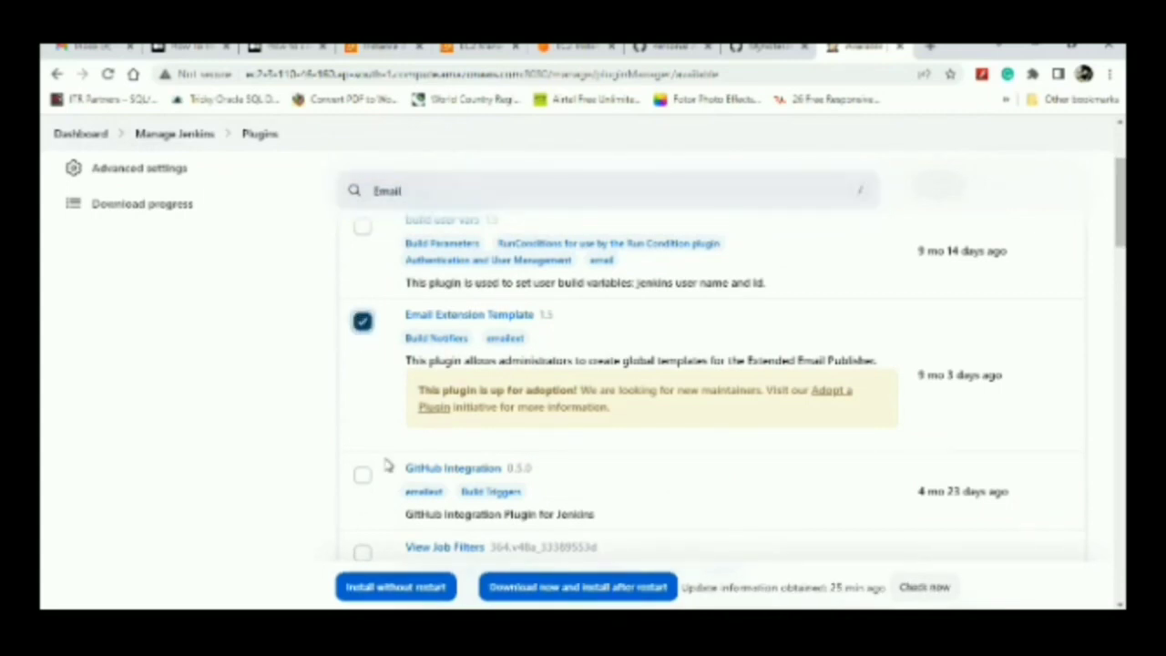
pyautogui.click(393, 588)
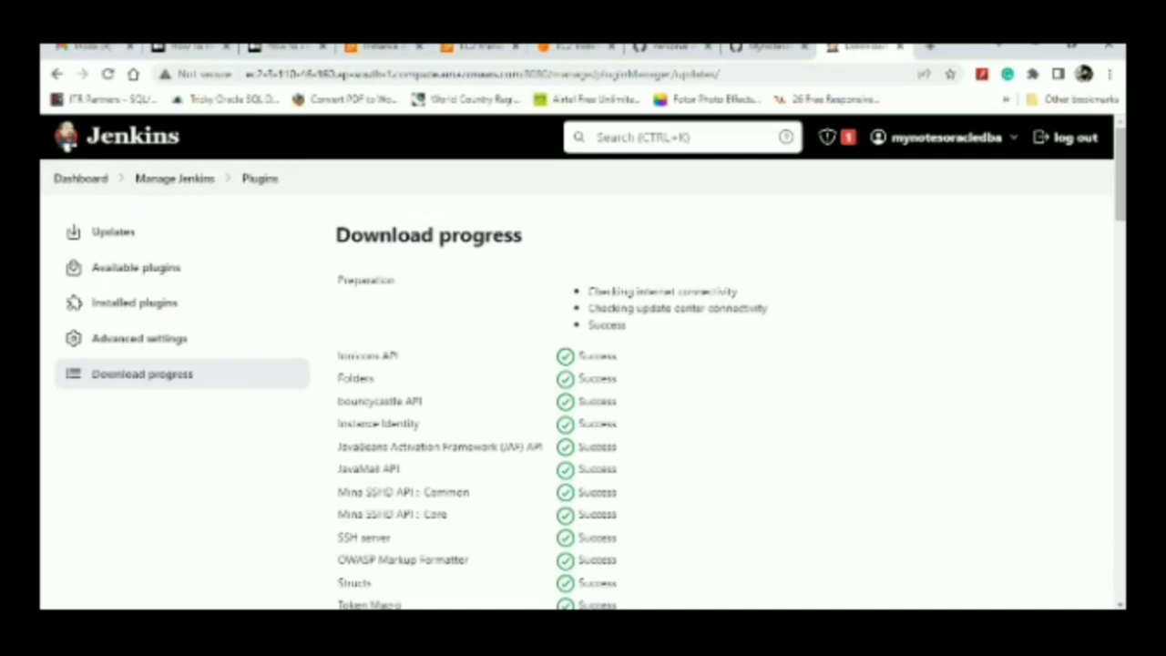
pyautogui.moveTo(1120, 178); pyautogui.dragTo(1072, 53)
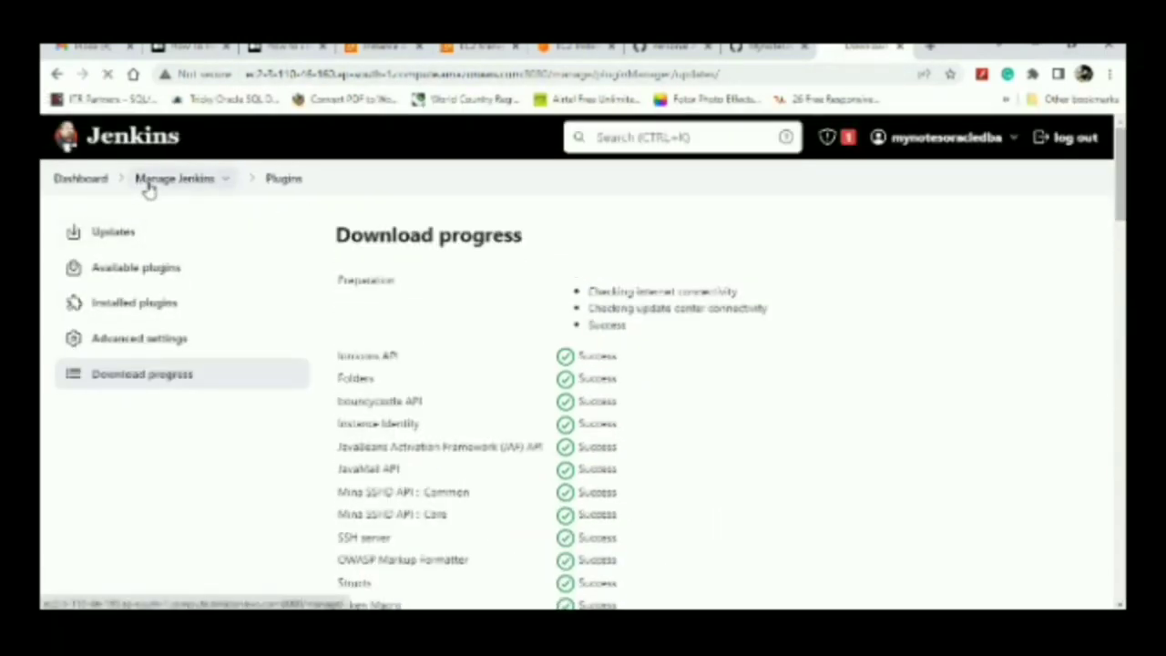
# Return to the sample-demo job through the dashboard and start a new build.
pyautogui.click(146, 181)
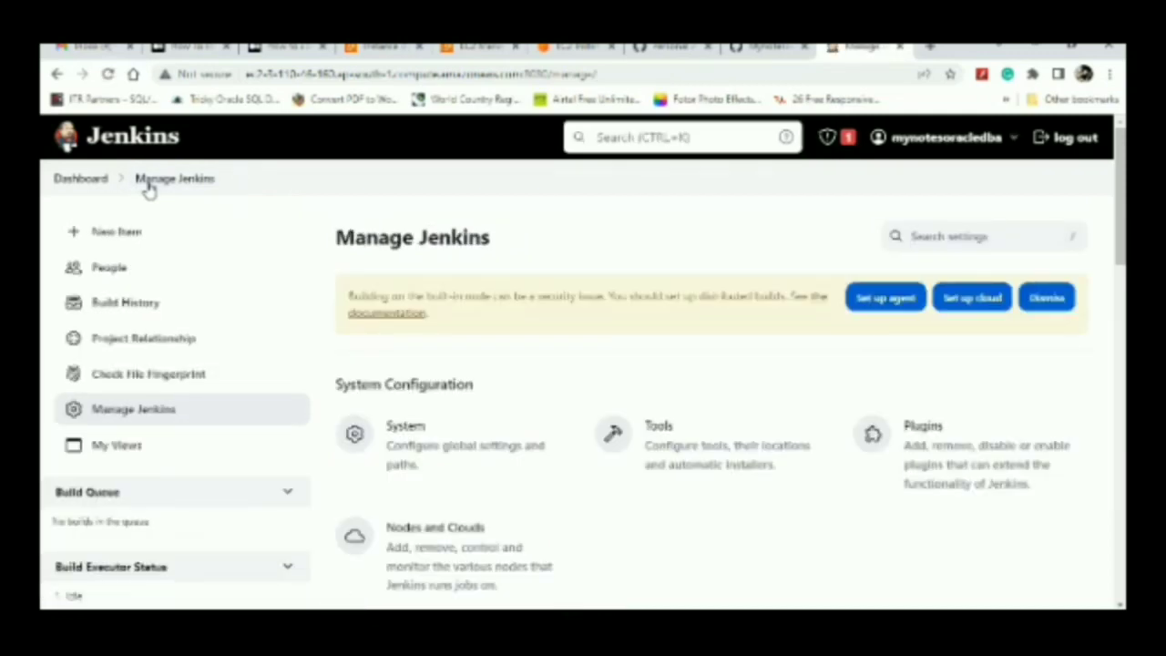
pyautogui.click(91, 180)
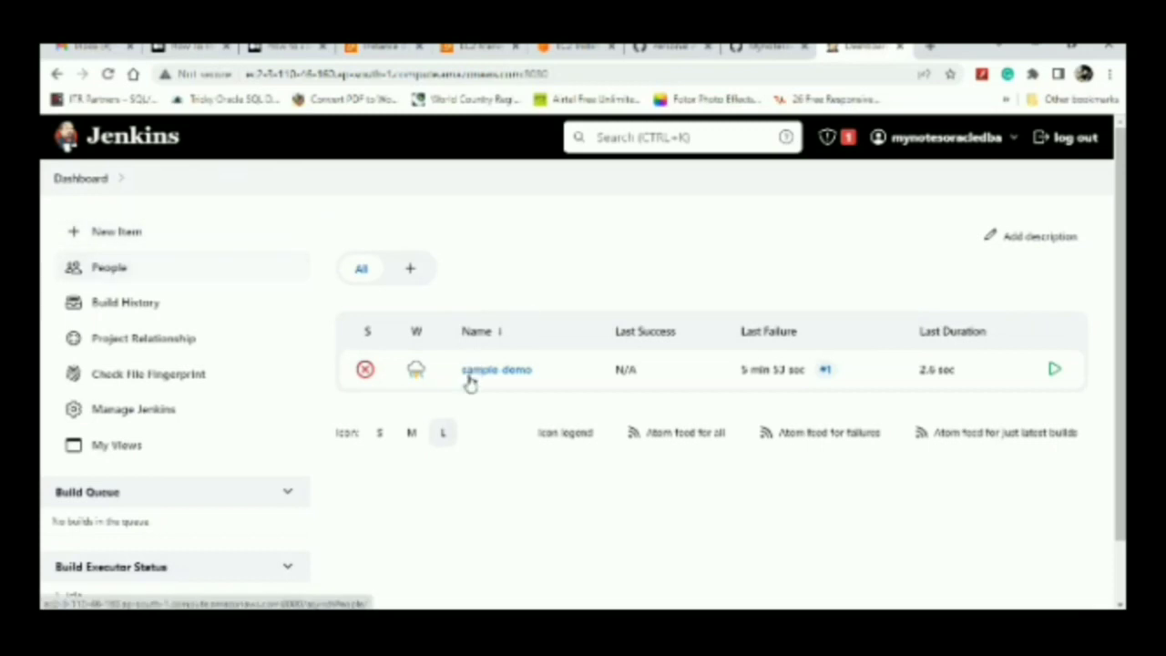
pyautogui.click(496, 371)
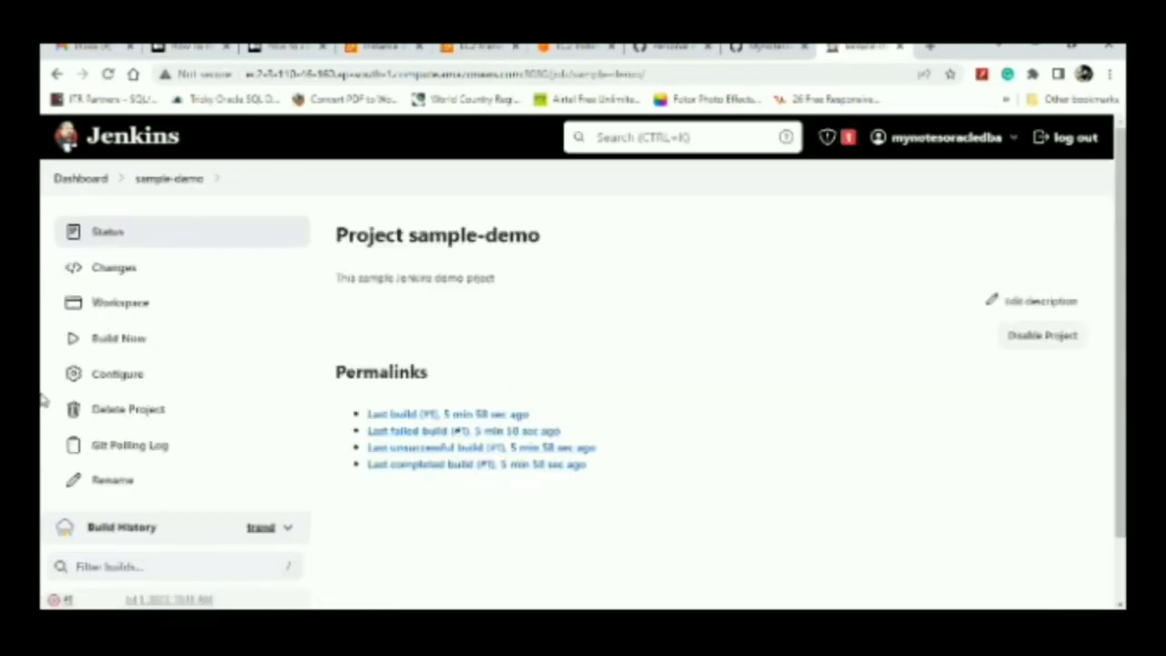
pyautogui.click(128, 339)
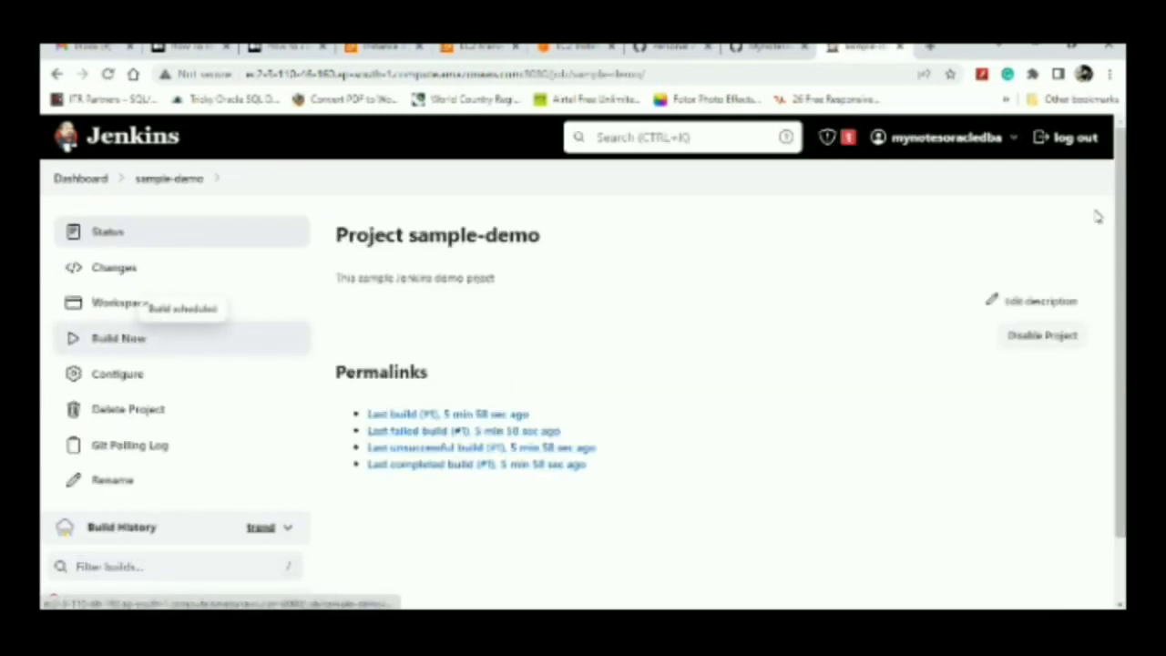
# Open build #2 of sample-demo and examine its console output for branch and mail errors.
pyautogui.moveTo(1121, 255); pyautogui.dragTo(1121, 321)
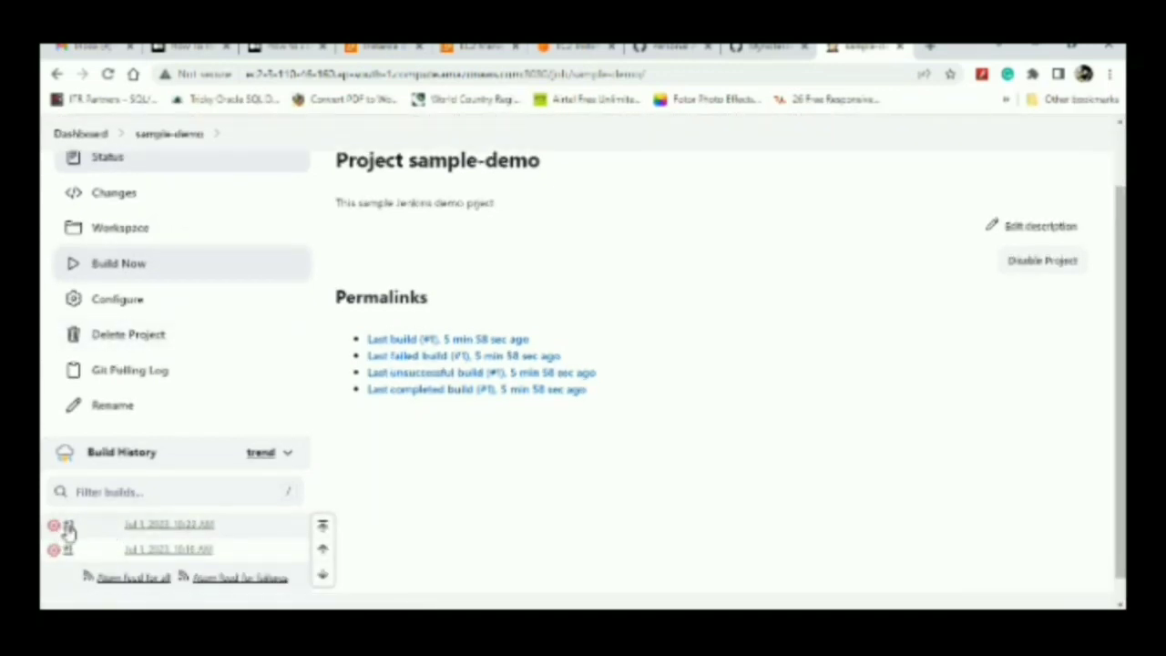
pyautogui.click(66, 528)
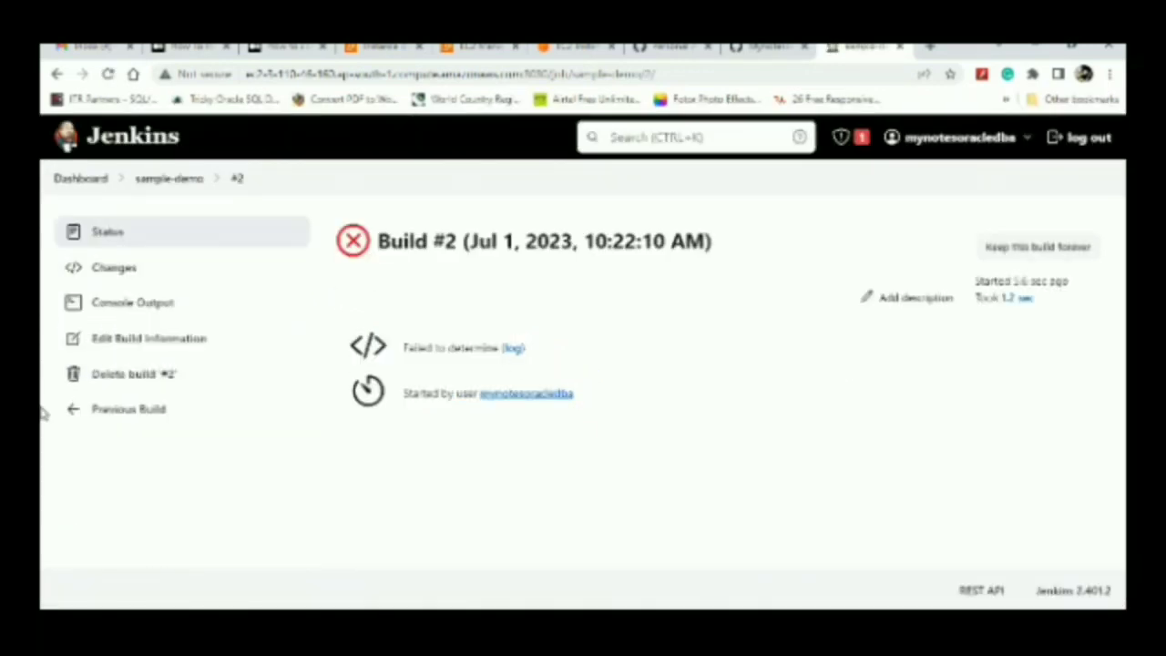
pyautogui.click(148, 304)
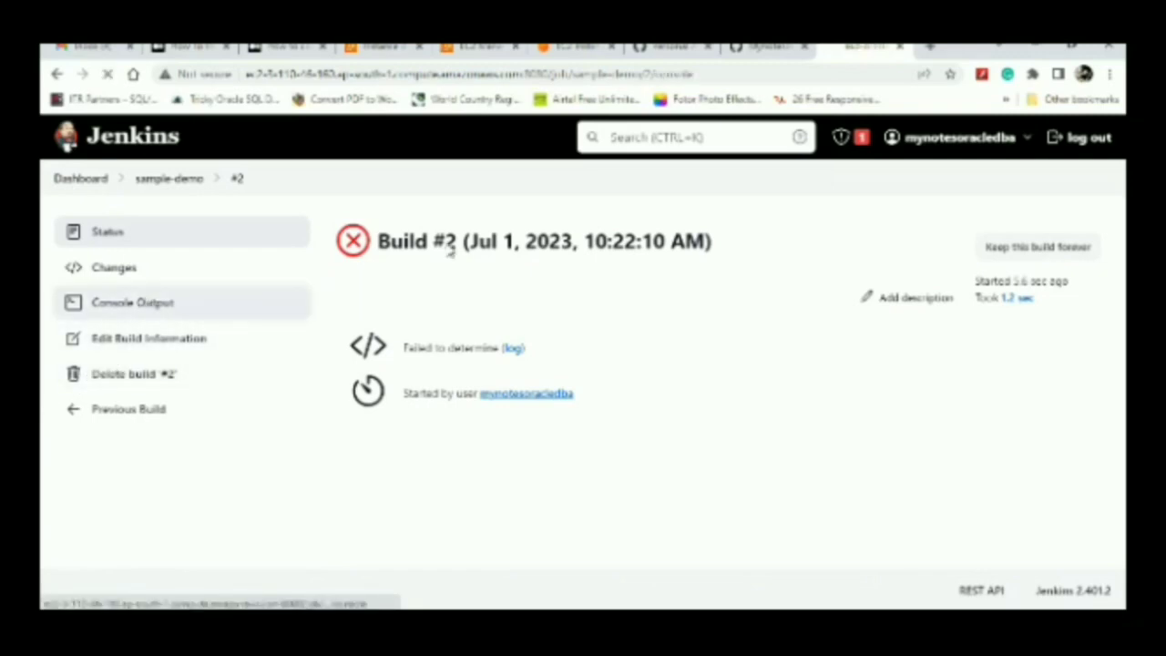
pyautogui.moveTo(1121, 159); pyautogui.dragTo(1112, 301)
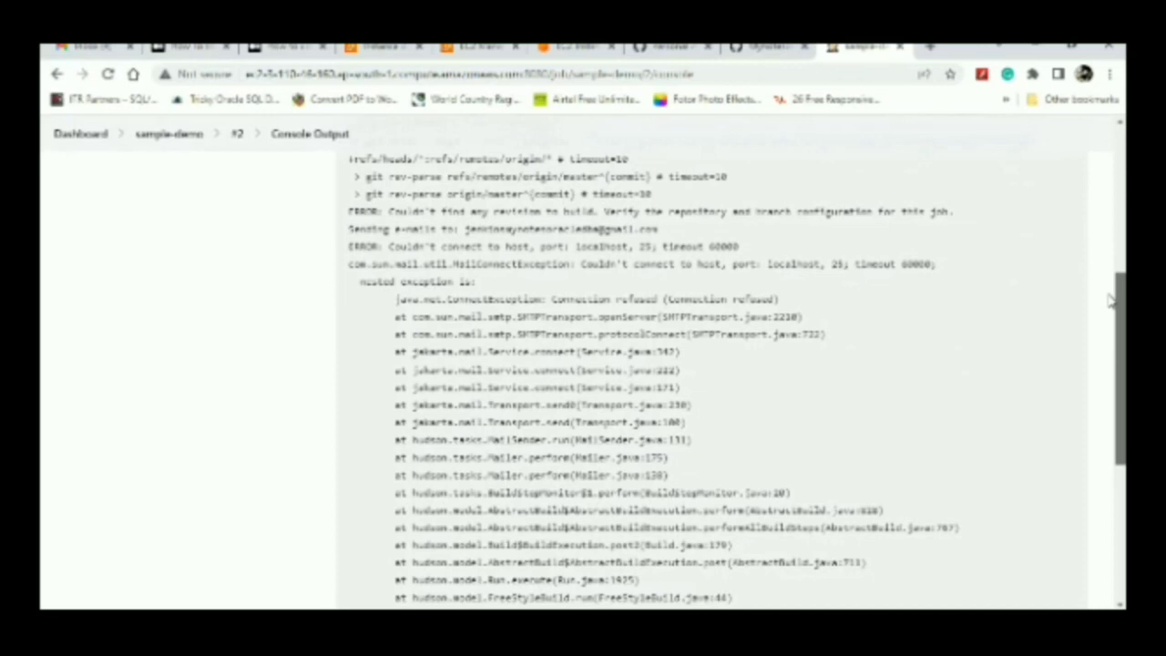
pyautogui.moveTo(1110, 300); pyautogui.dragTo(1110, 286)
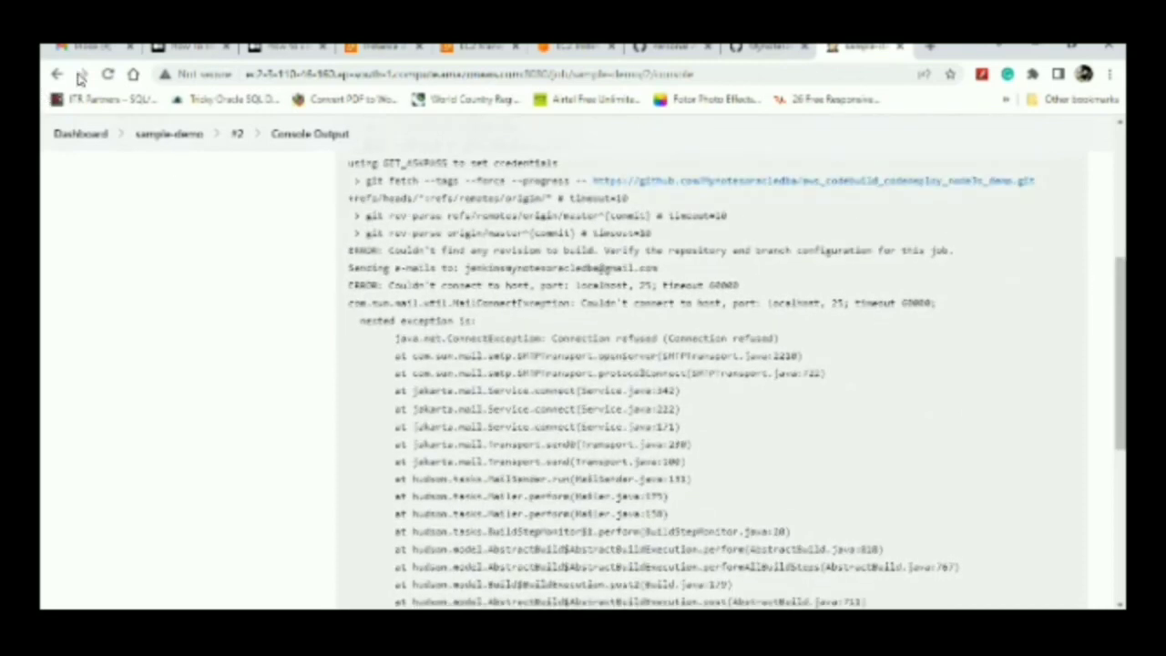
# Switch to the Gmail inbox to look for a notification about build #2.
pyautogui.click(111, 48)
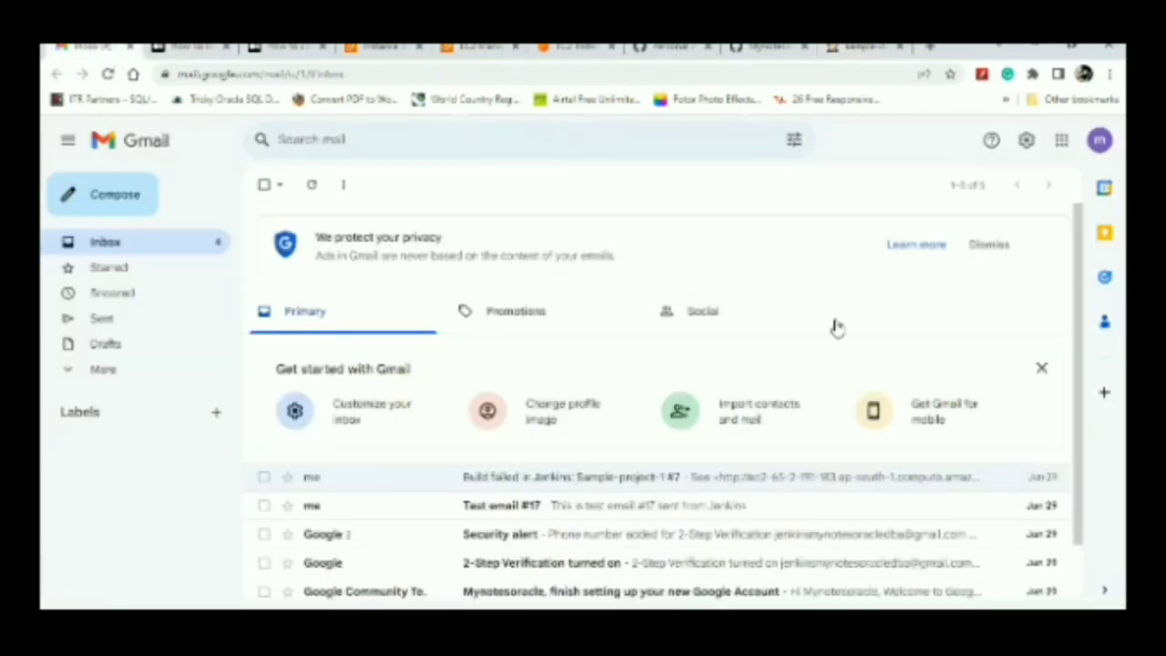
# Refresh the Gmail inbox and return to Jenkins to open the global System configuration page.
pyautogui.click(107, 77)
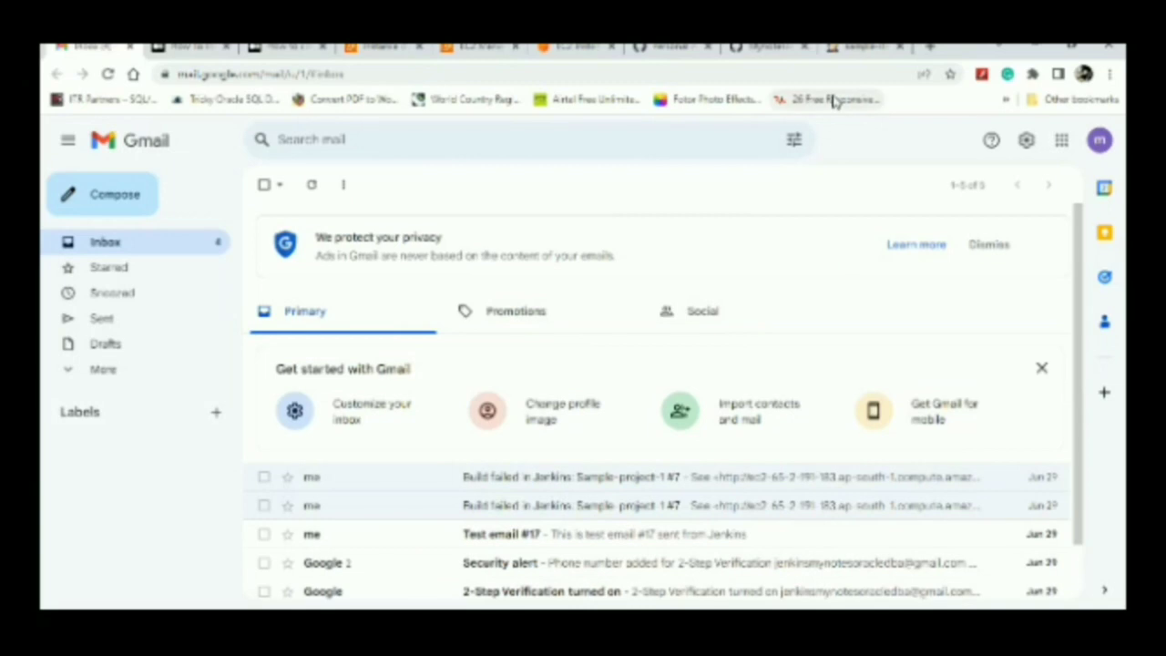
pyautogui.click(847, 50)
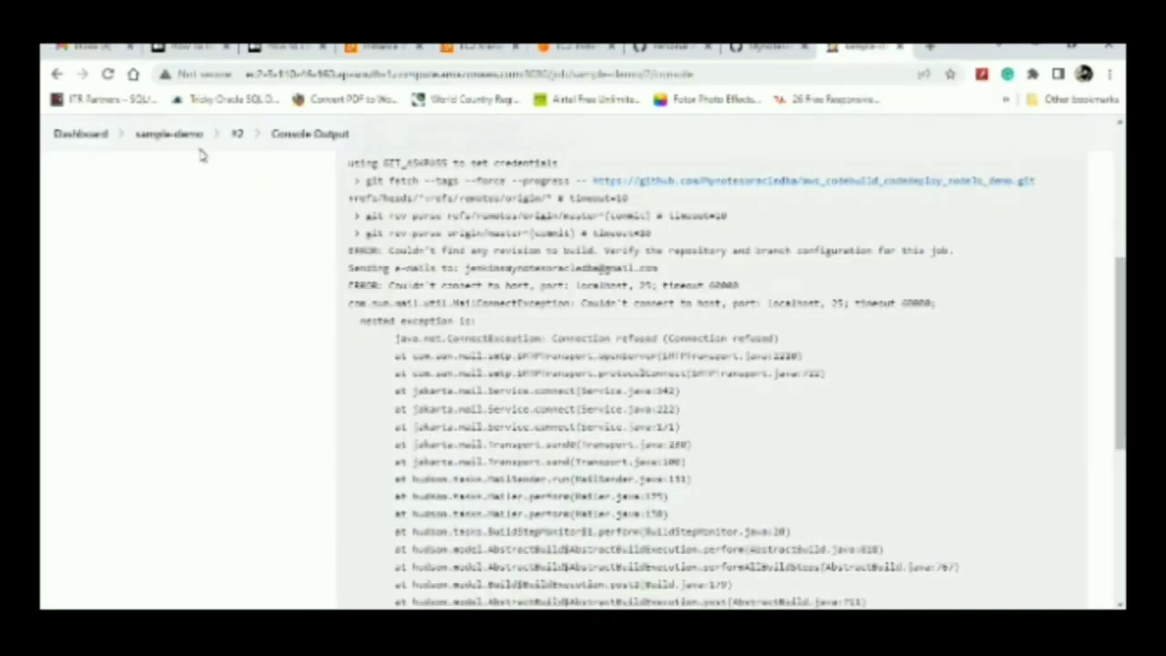
pyautogui.click(164, 139)
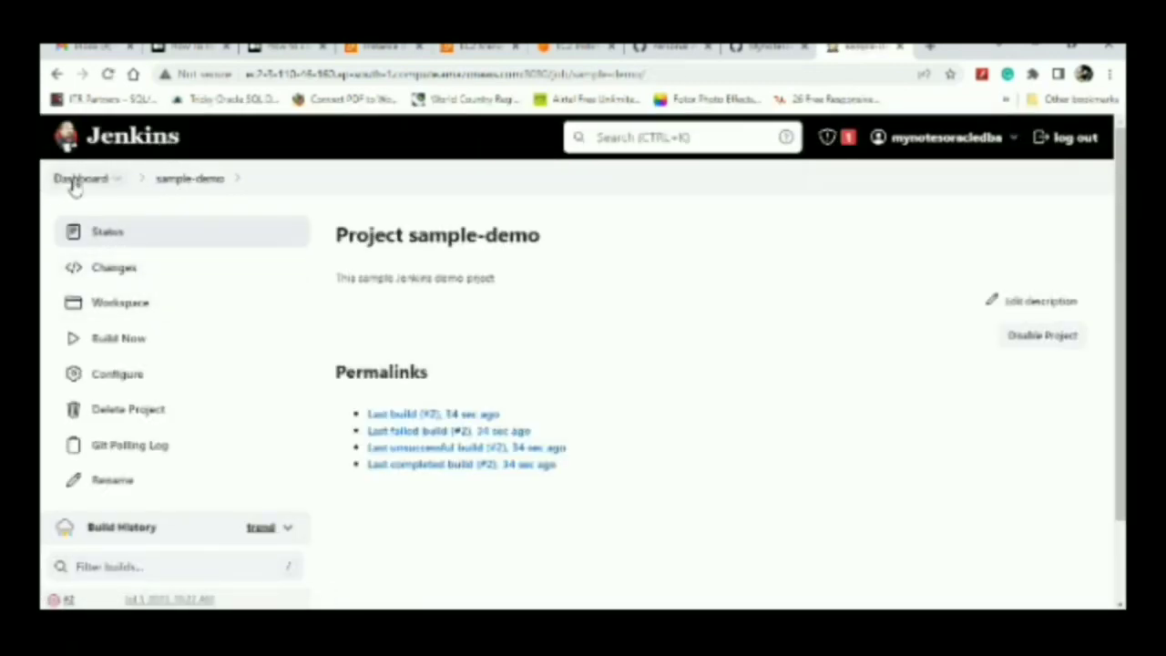
pyautogui.click(74, 179)
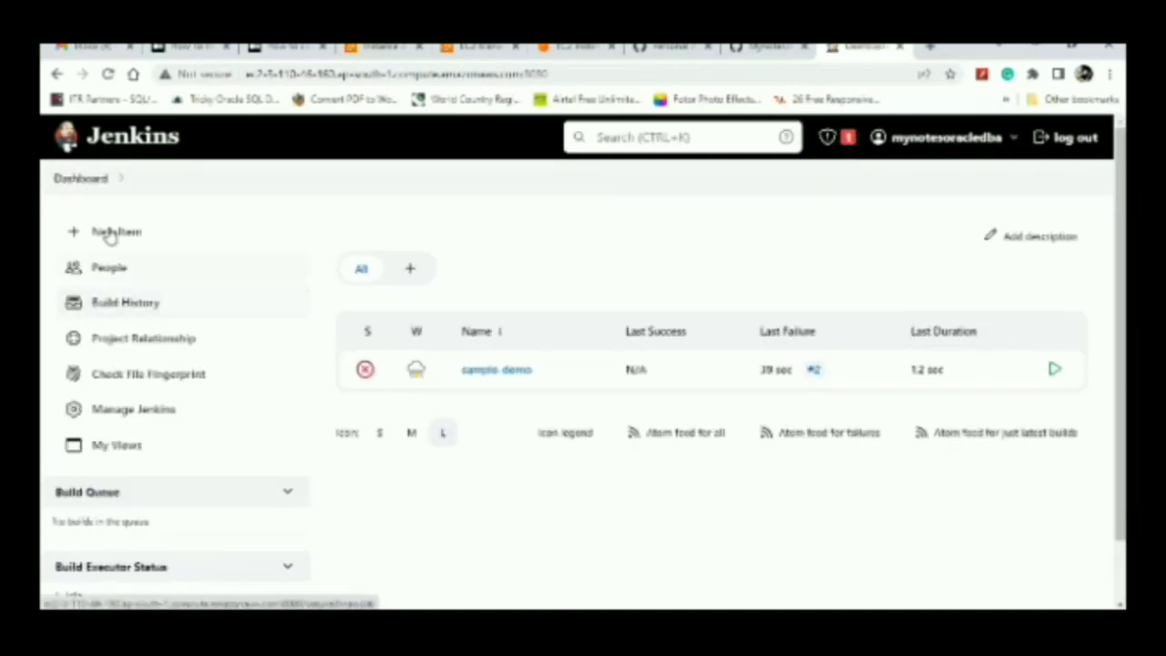
pyautogui.click(127, 412)
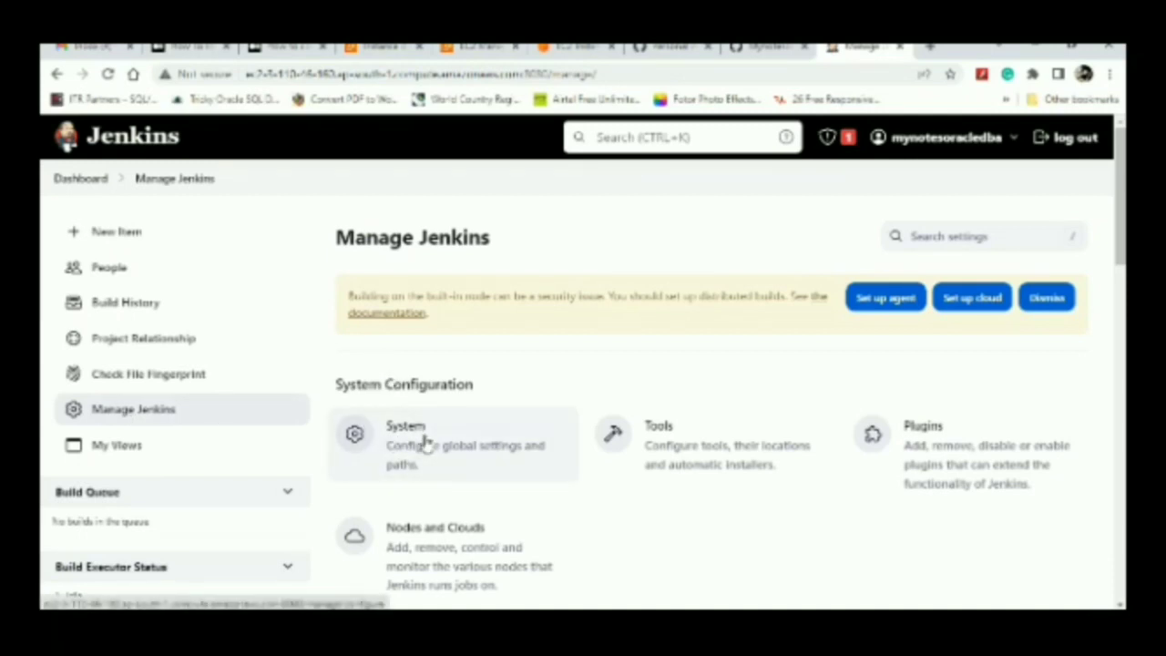
pyautogui.click(426, 441)
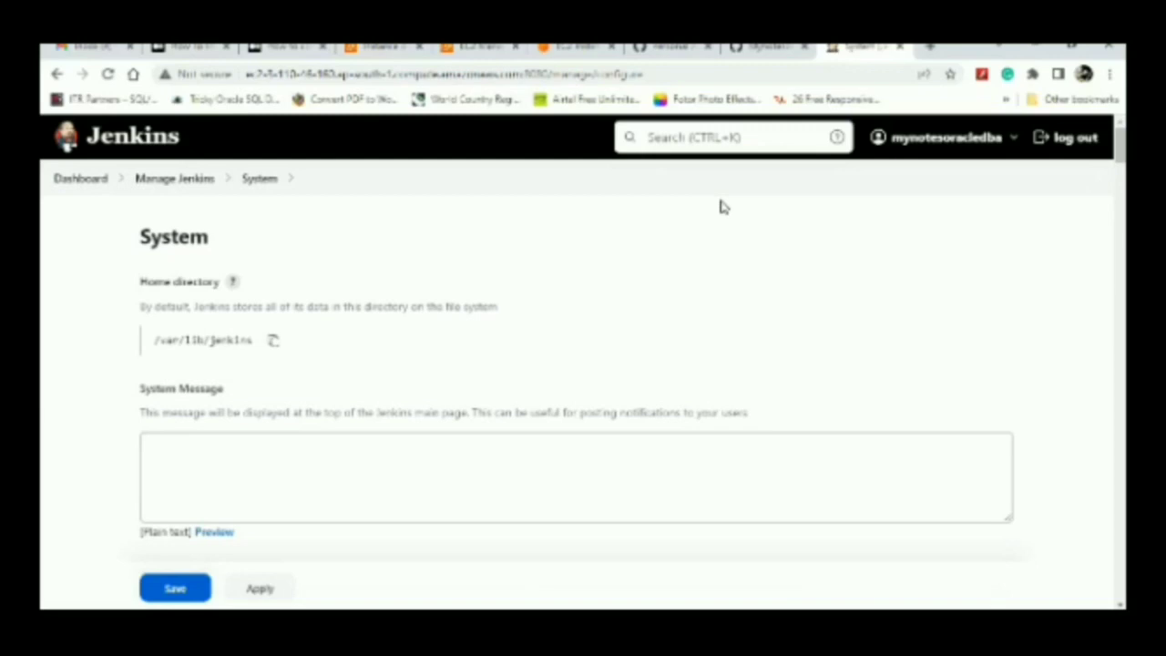
# Find the E-mail Notification section of the System configuration and set its SMTP server to smtp.gmail.com.
pyautogui.hotkey('ctrl', 'f')
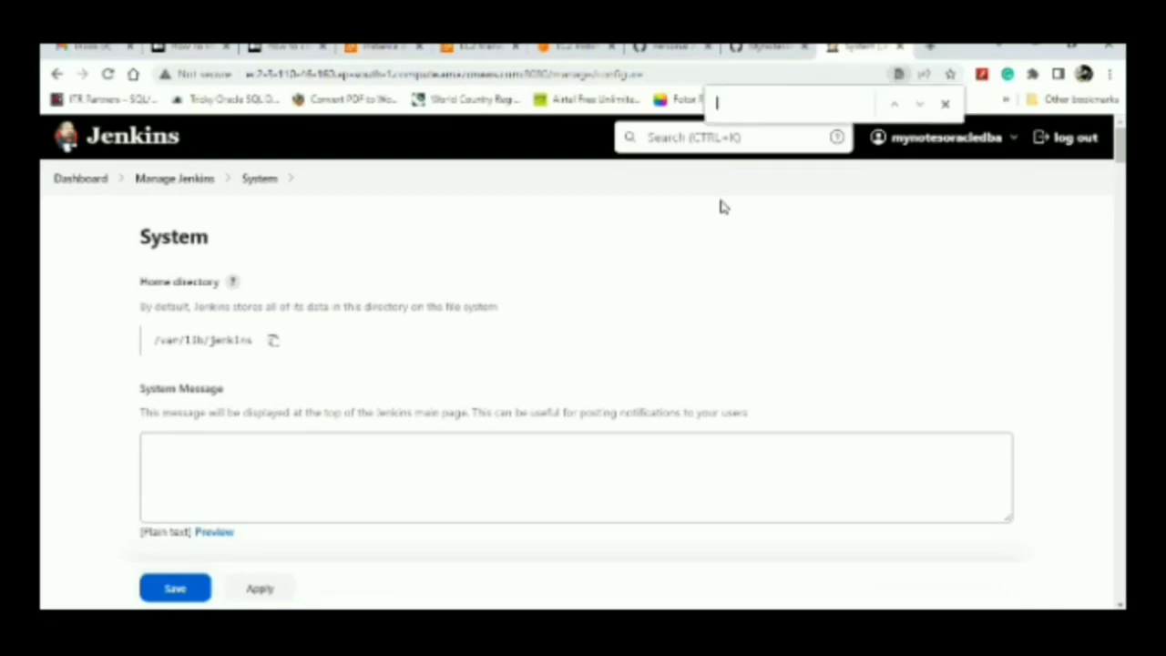
pyautogui.write('E')
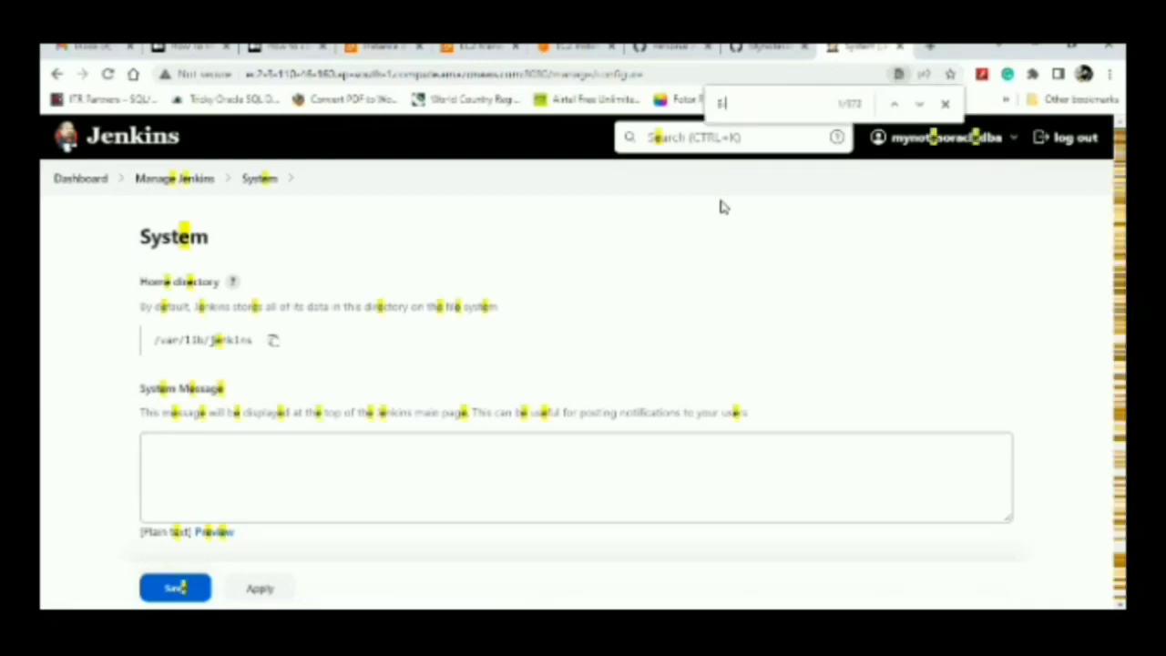
pyautogui.write('-mail')
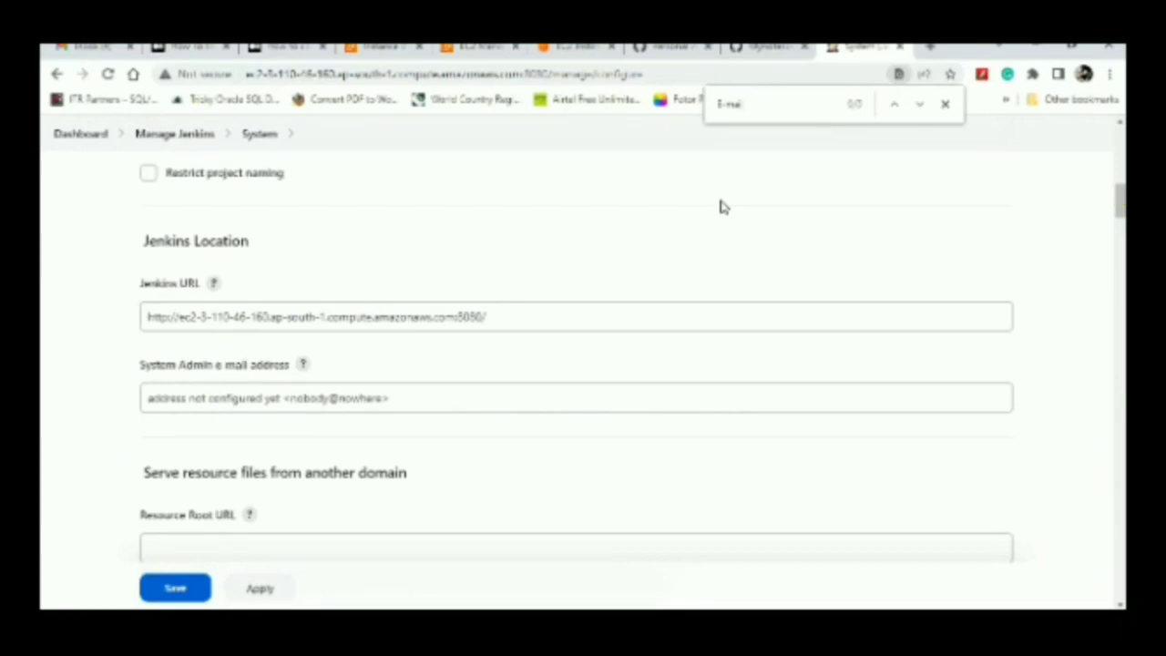
pyautogui.press('BackSpace')
pyautogui.press('Return')
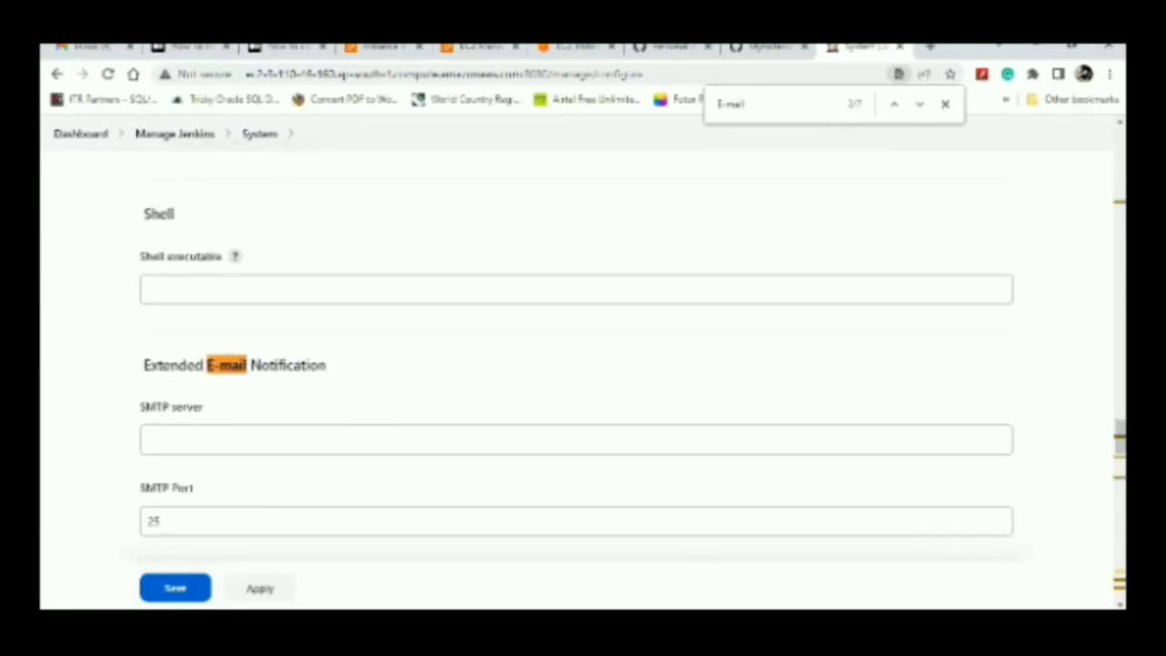
pyautogui.moveTo(1121, 437); pyautogui.dragTo(1120, 591)
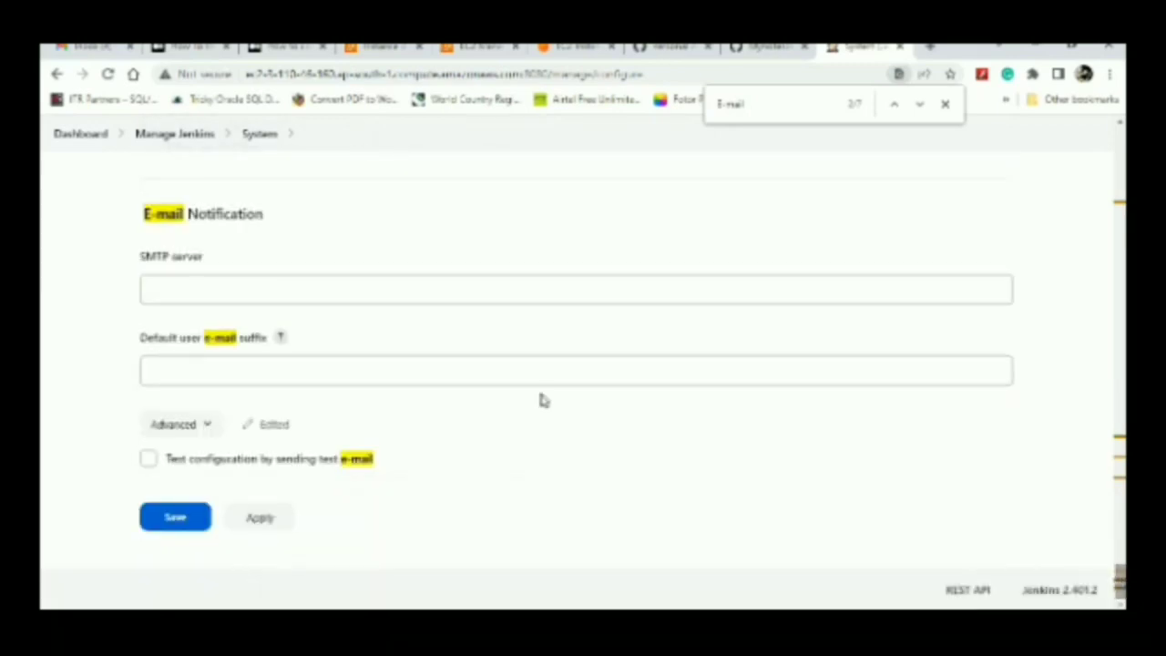
pyautogui.click(246, 288)
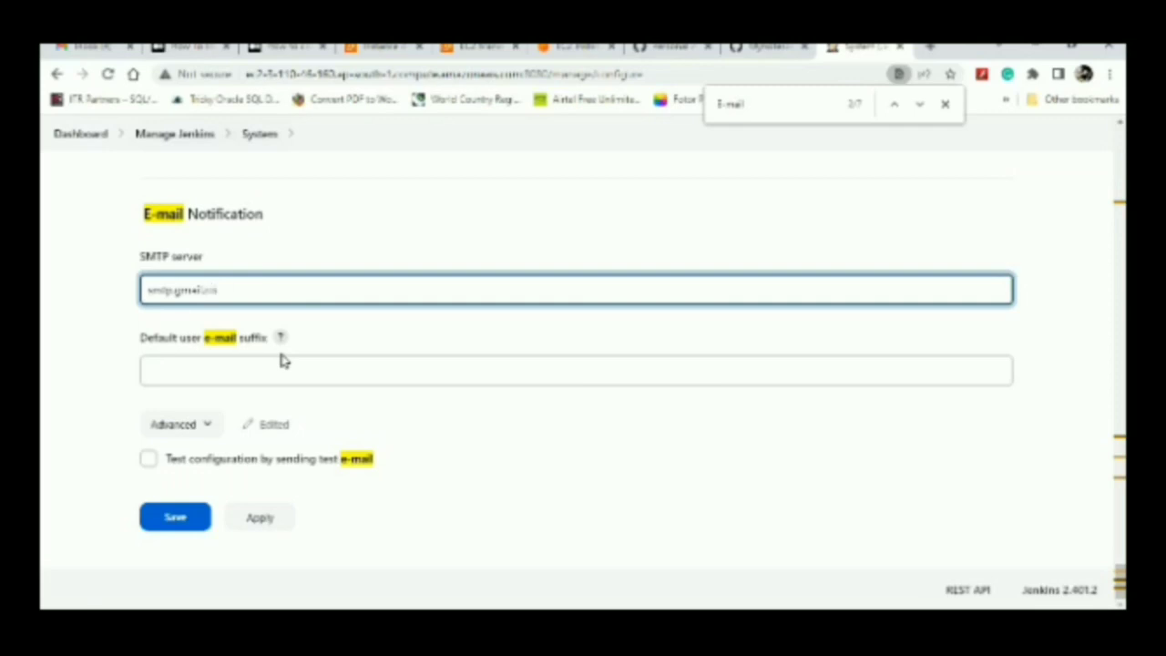
# Enable SMTP authentication in the advanced E-mail Notification settings and enter the Gmail address as user name and the account password.
pyautogui.click(179, 430)
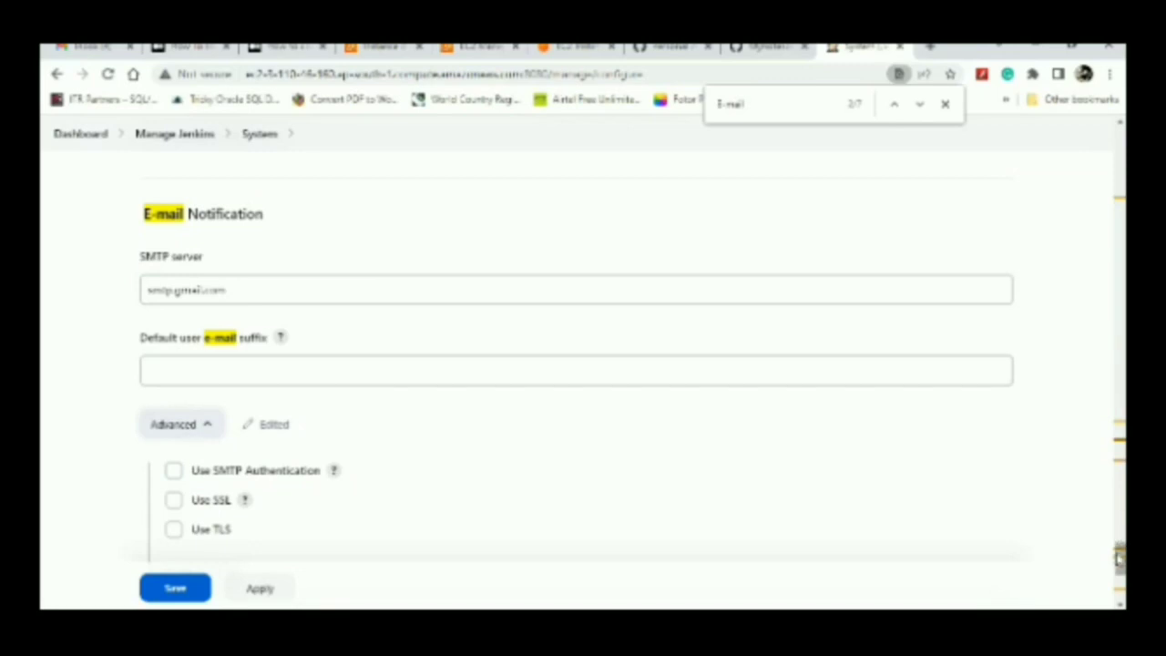
pyautogui.scroll(-2, 1119, 558)
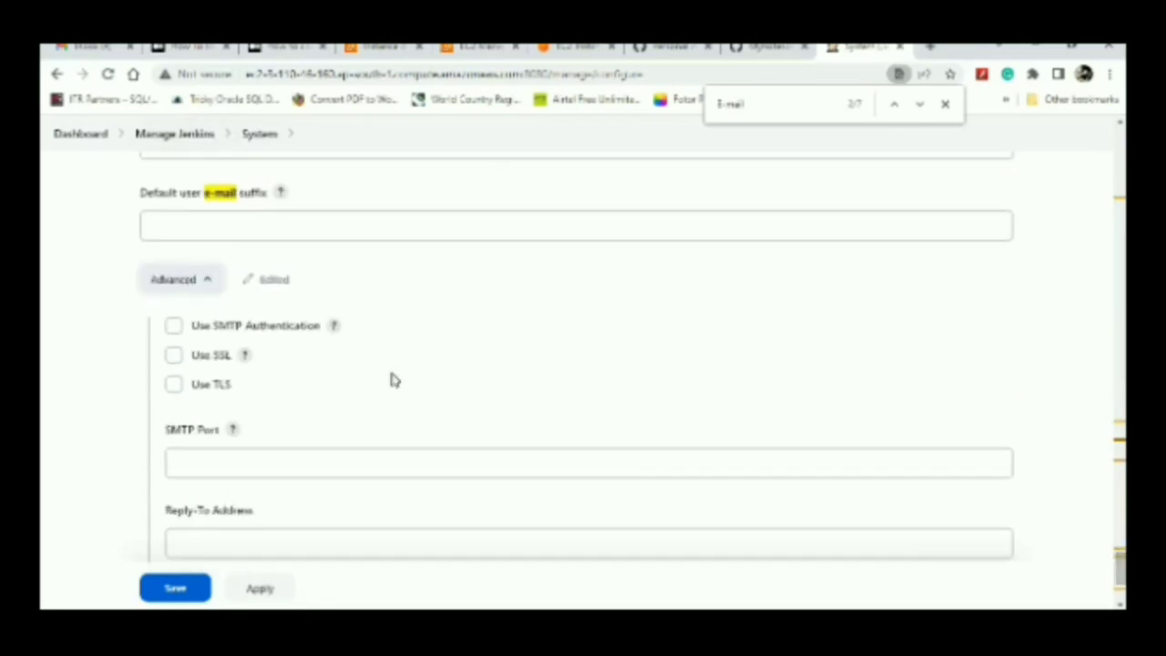
pyautogui.click(174, 328)
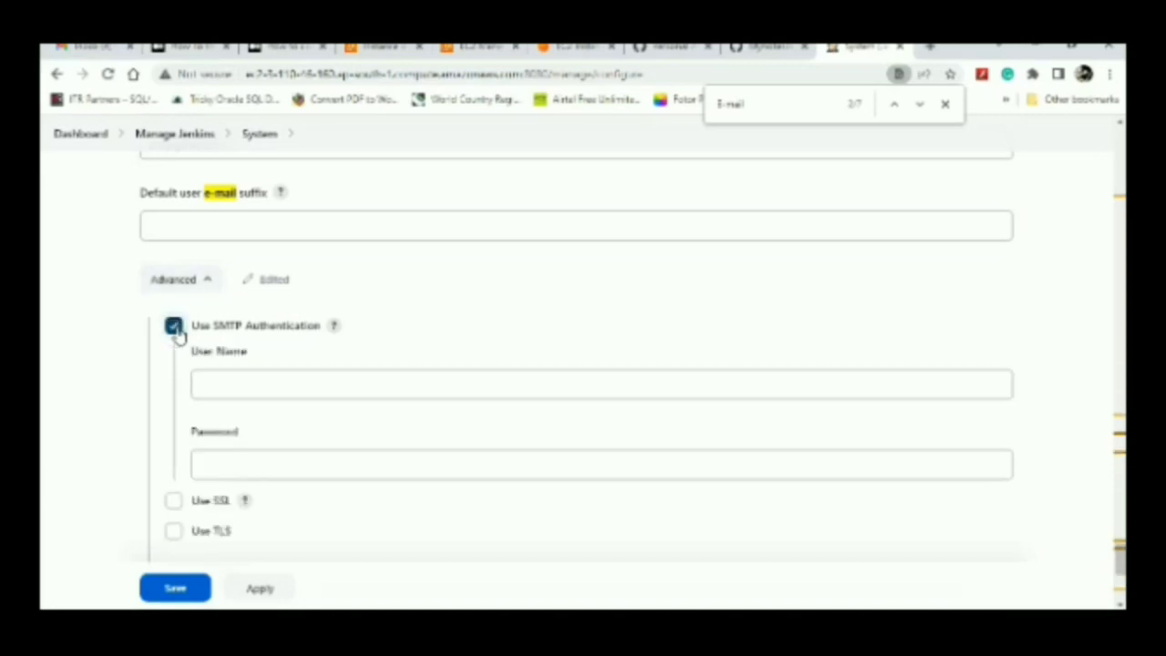
pyautogui.click(334, 326)
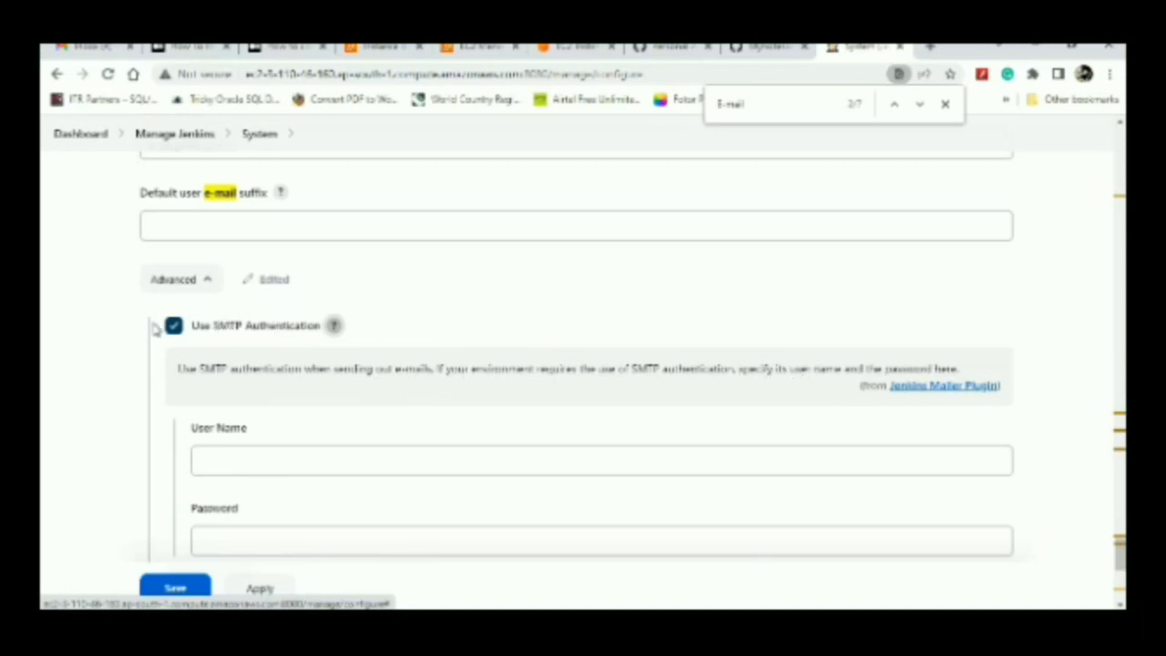
pyautogui.click(328, 468)
pyautogui.hotkey('ctrl', 'v')
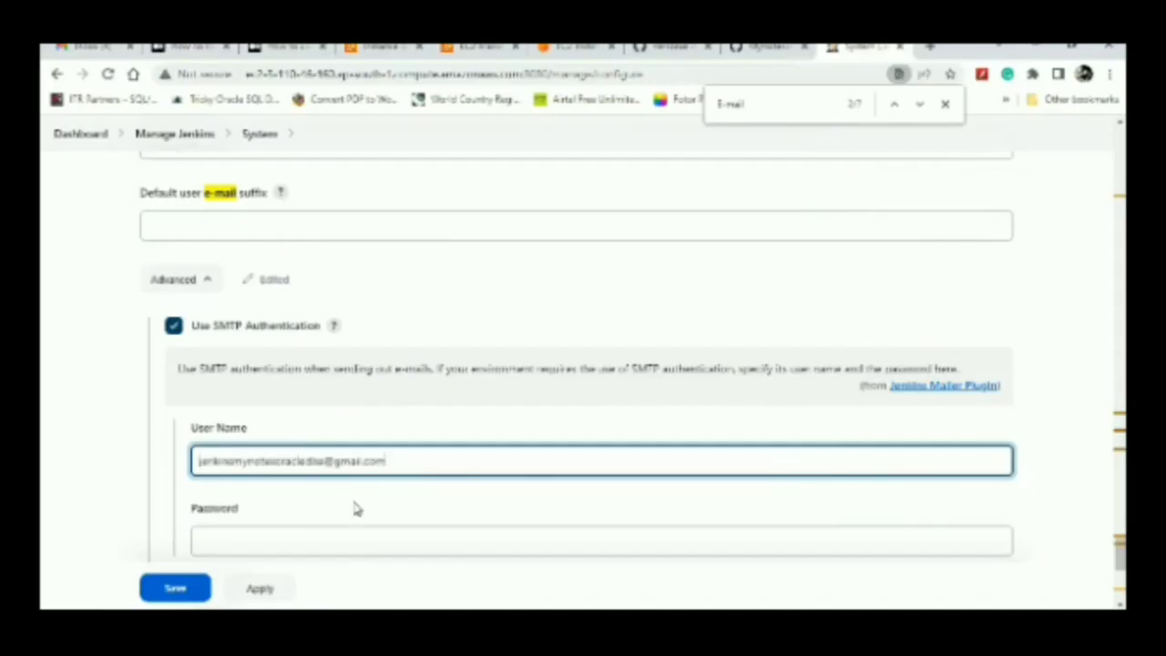
pyautogui.click(307, 543)
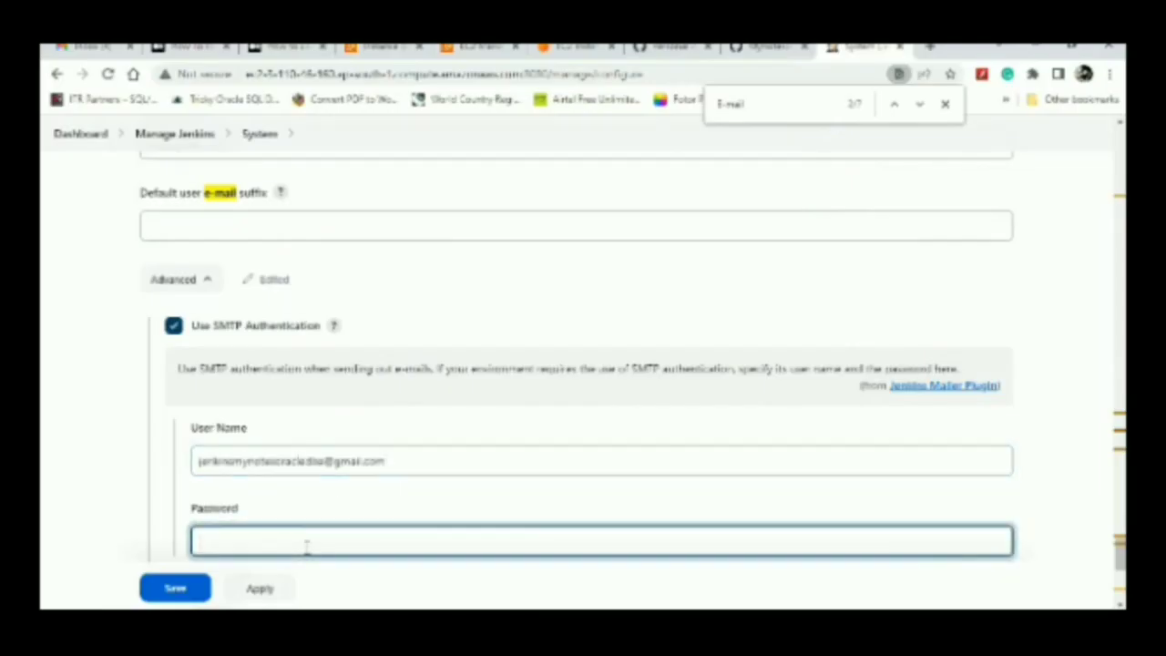
pyautogui.write('••')
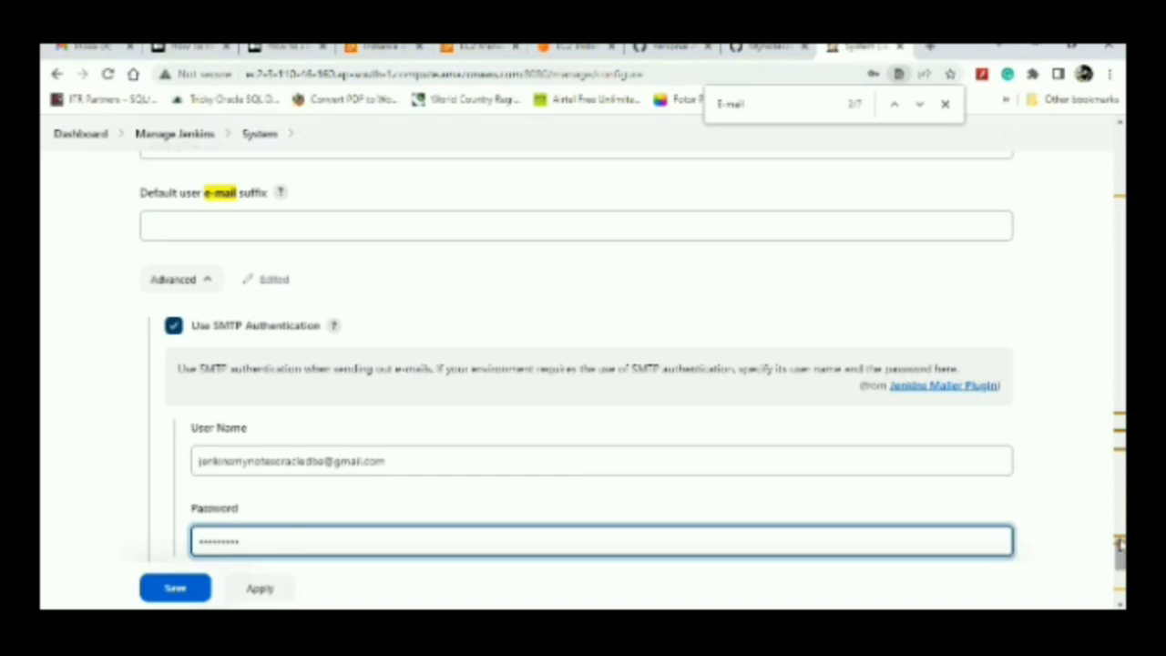
# Enable SSL for the SMTP connection and set the SMTP port to 465.
pyautogui.moveTo(1121, 553); pyautogui.dragTo(1118, 563)
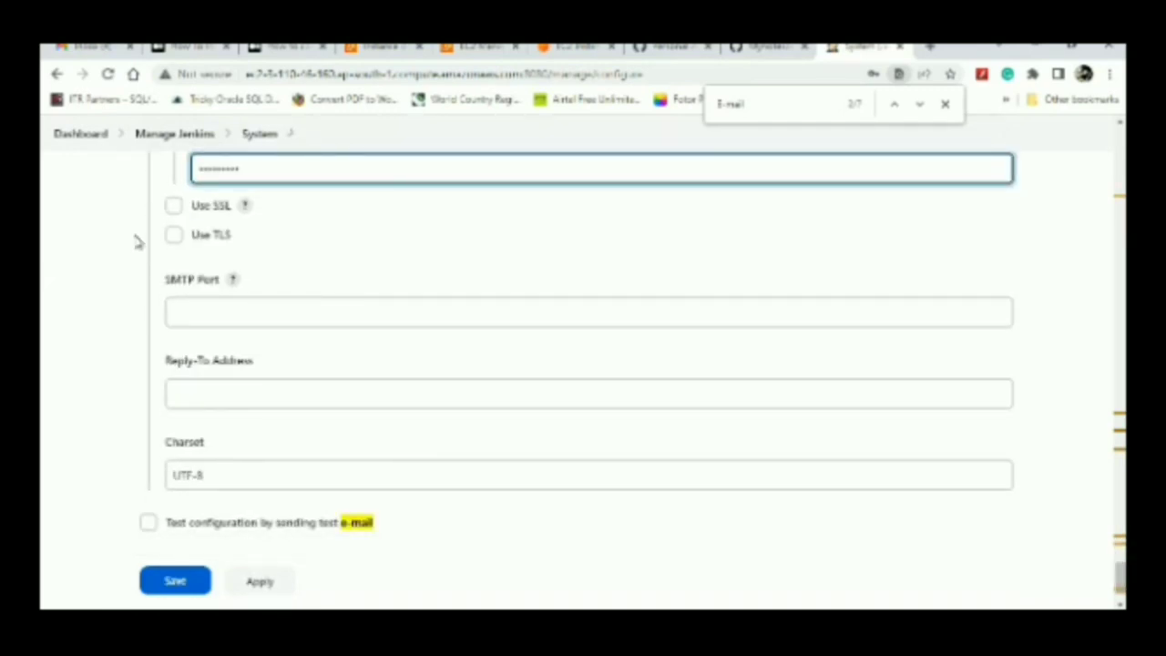
pyautogui.click(173, 206)
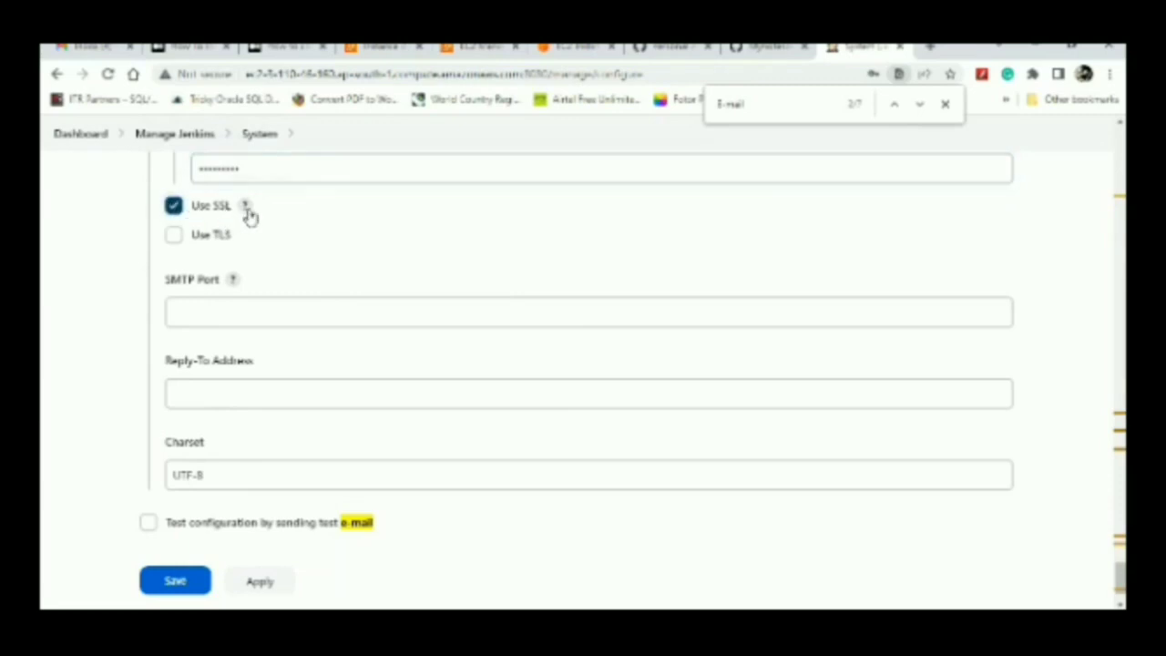
pyautogui.click(246, 207)
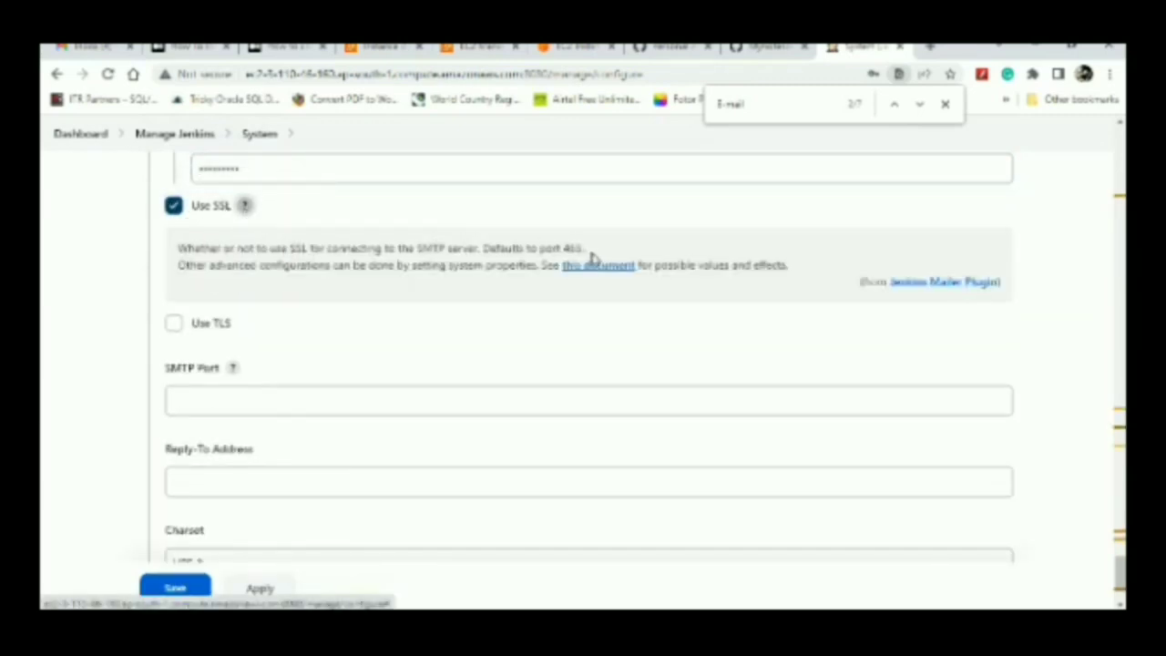
pyautogui.click(254, 401)
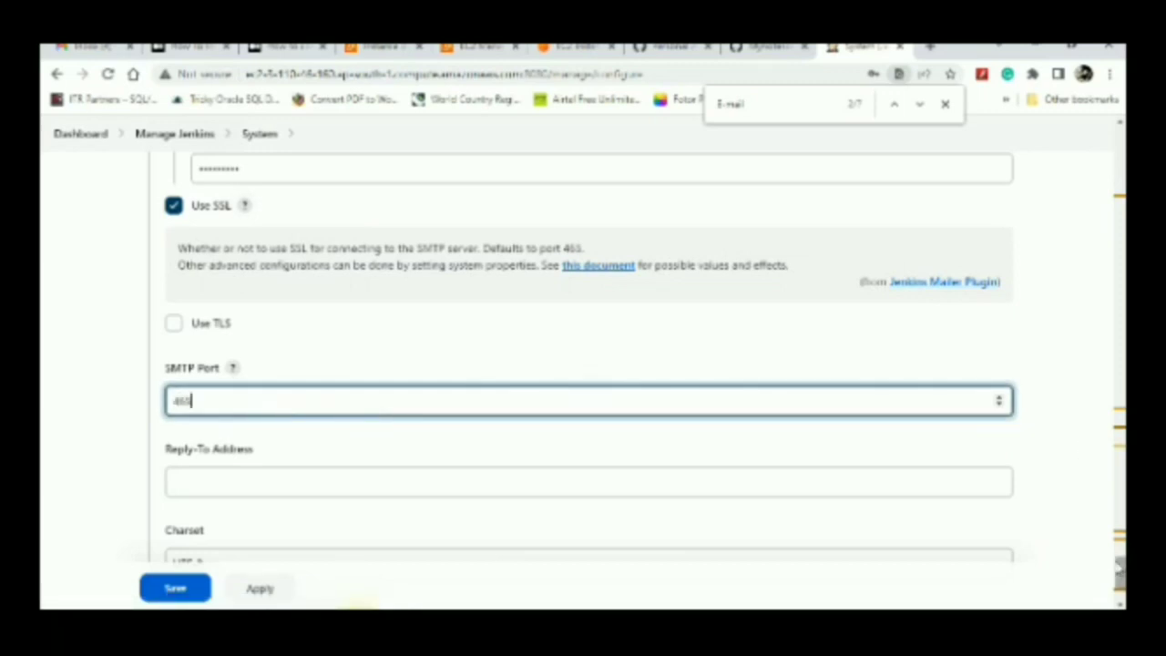
# Test the mail configuration by sending a test e-mail to the same address as the SMTP user name.
pyautogui.scroll(2, 1119, 567)
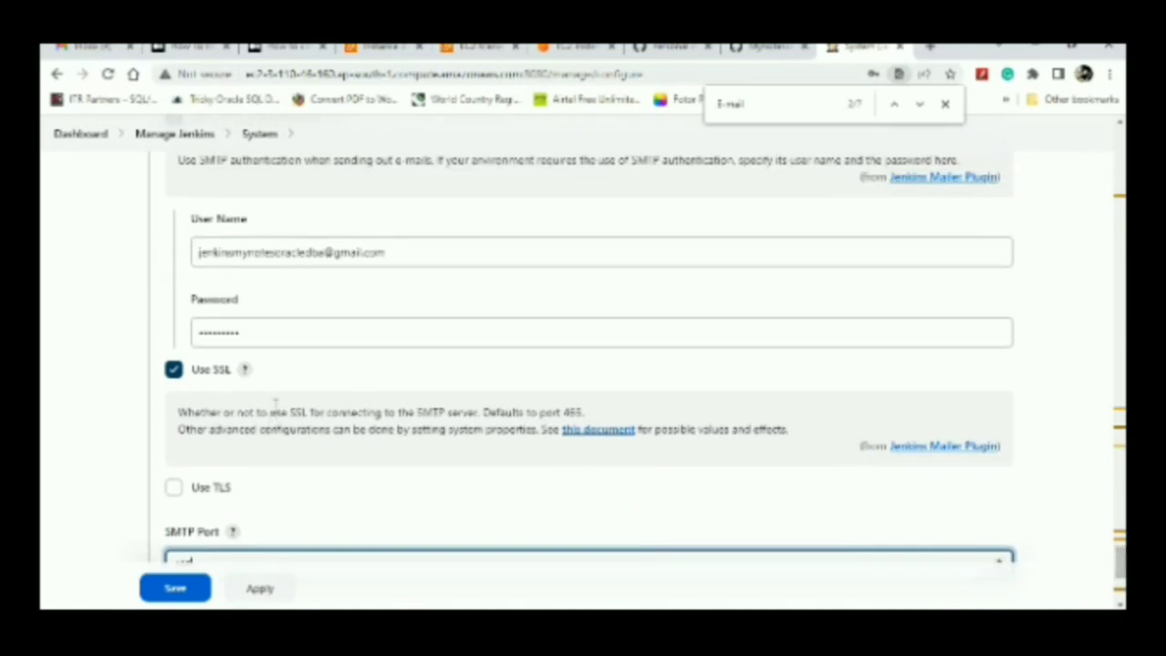
pyautogui.moveTo(387, 252); pyautogui.dragTo(195, 253)
pyautogui.hotkey('ctrl', 'c')
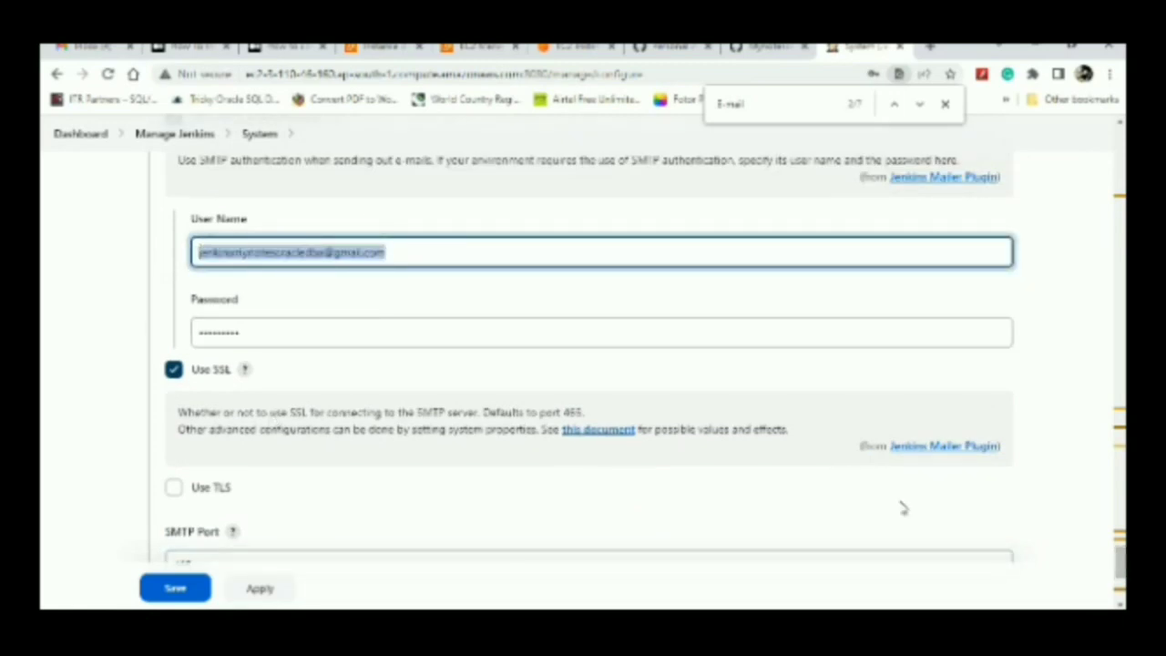
pyautogui.scroll(-3, 1122, 565)
pyautogui.scroll(-1, 1122, 572)
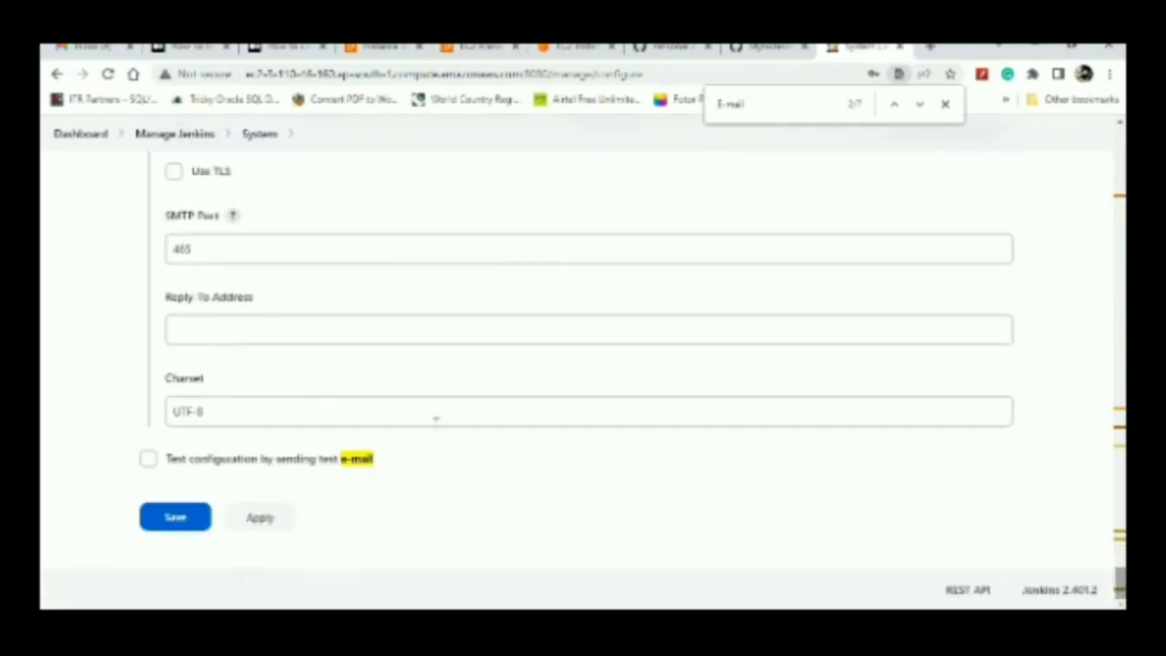
pyautogui.click(146, 460)
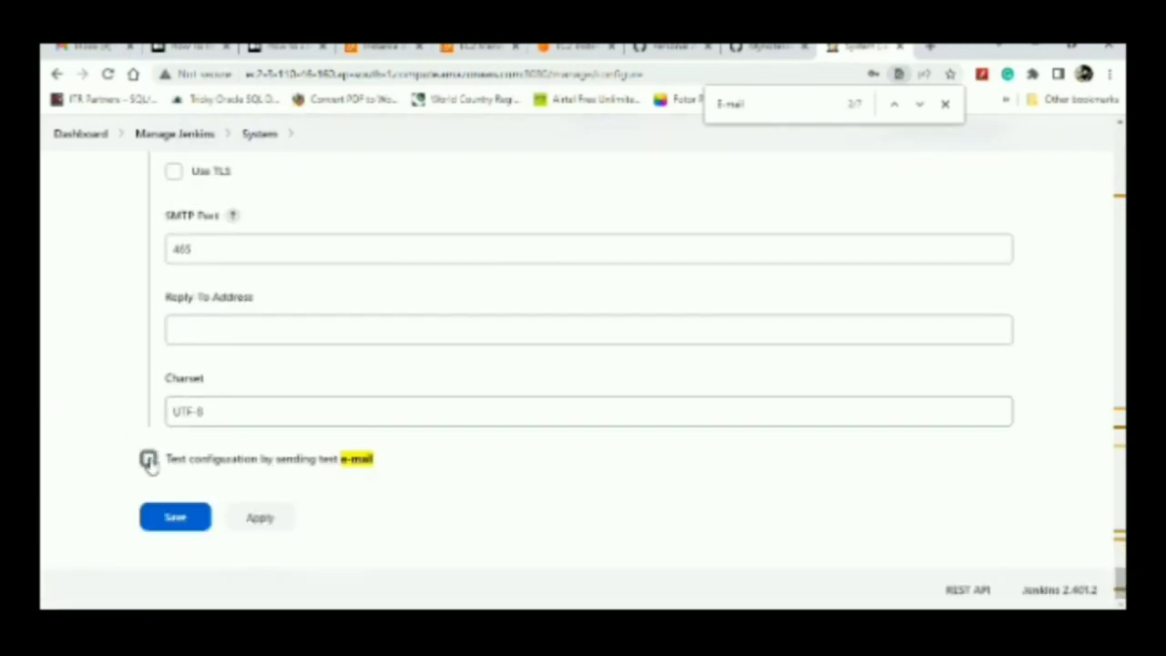
pyautogui.click(299, 527)
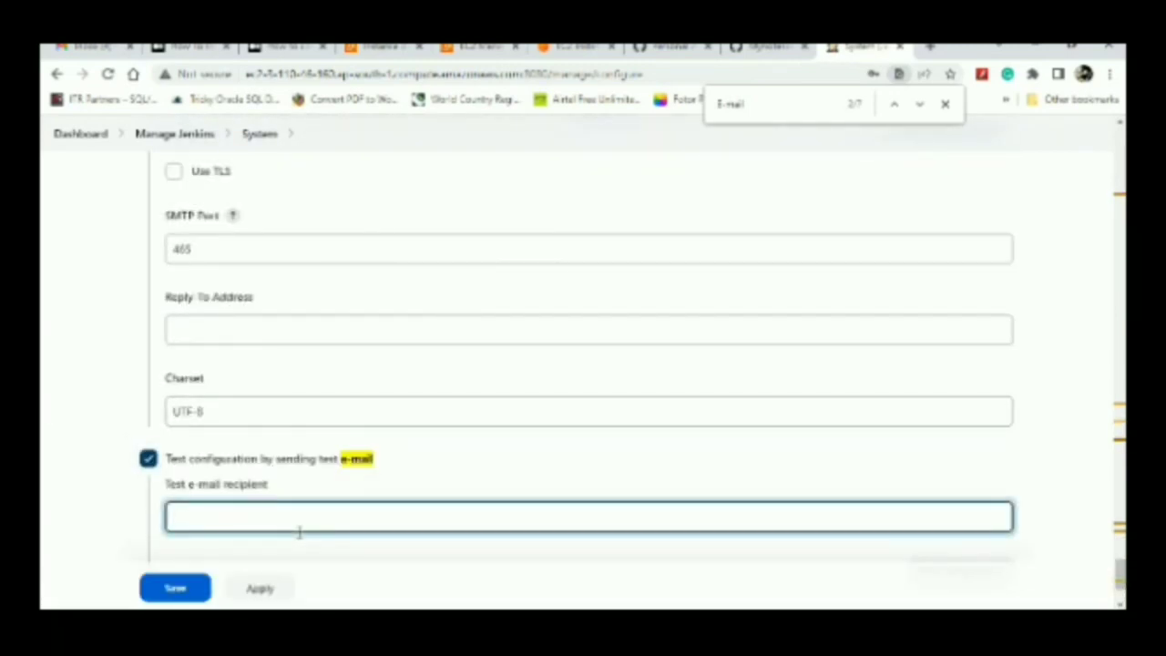
pyautogui.hotkey('ctrl', 'v')
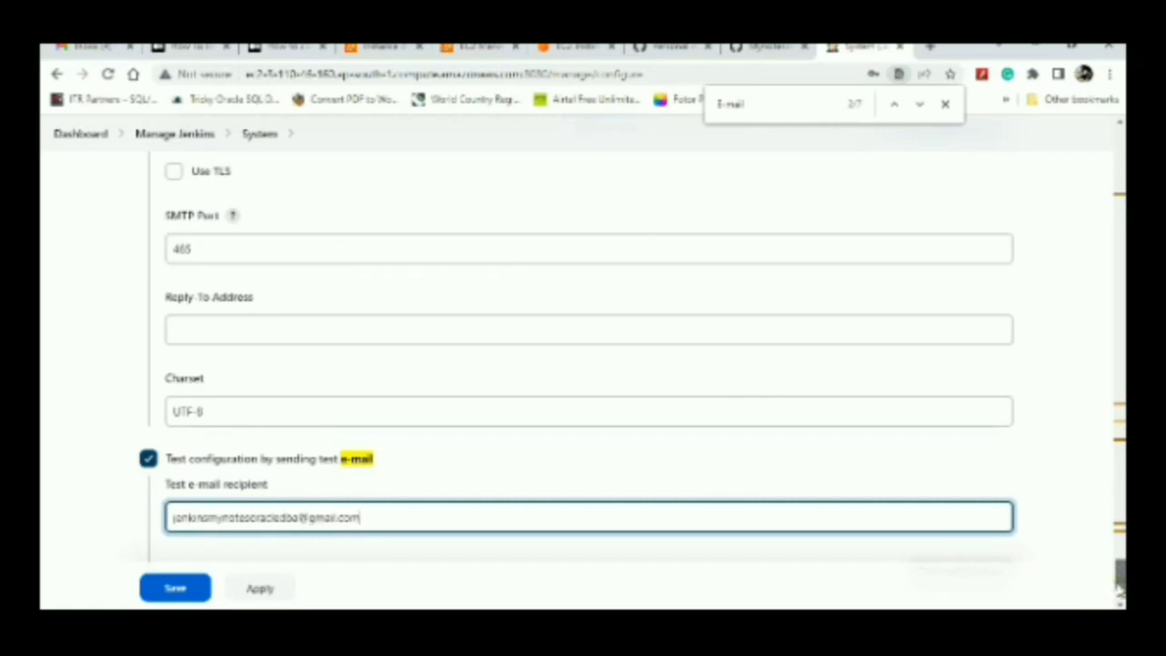
pyautogui.scroll(-2, 1120, 569)
pyautogui.click(965, 434)
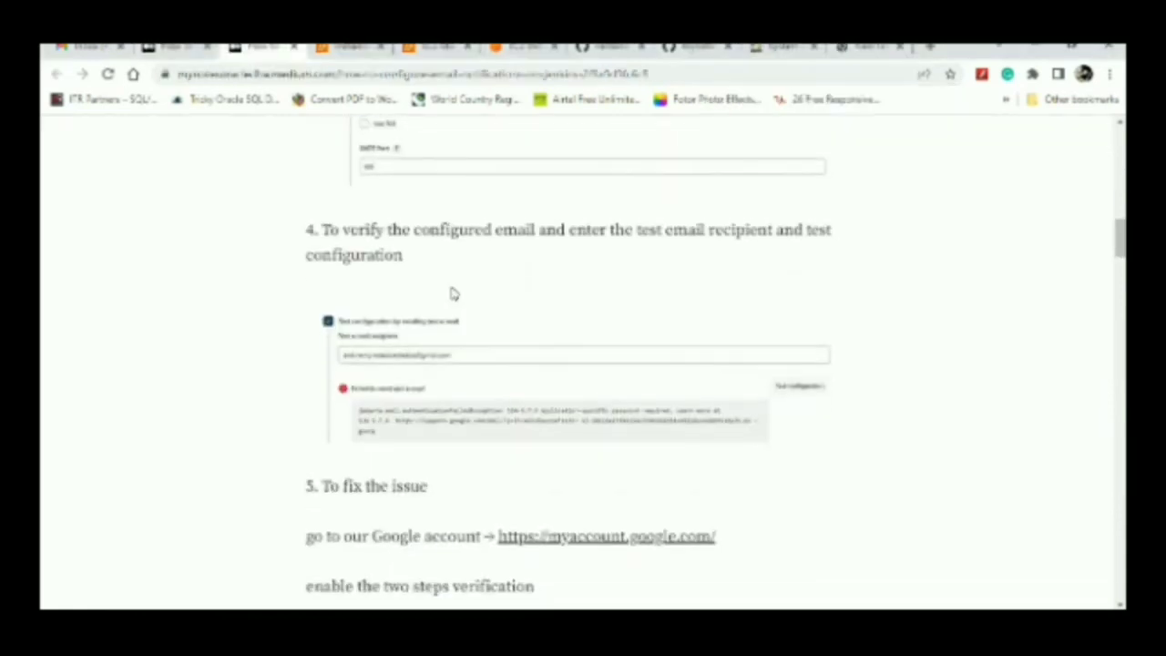
# Open the Google Account link from the Medium troubleshooting article and review the 2-Step Verification entry in the Security settings.
pyautogui.scroll(-4, 450, 292)
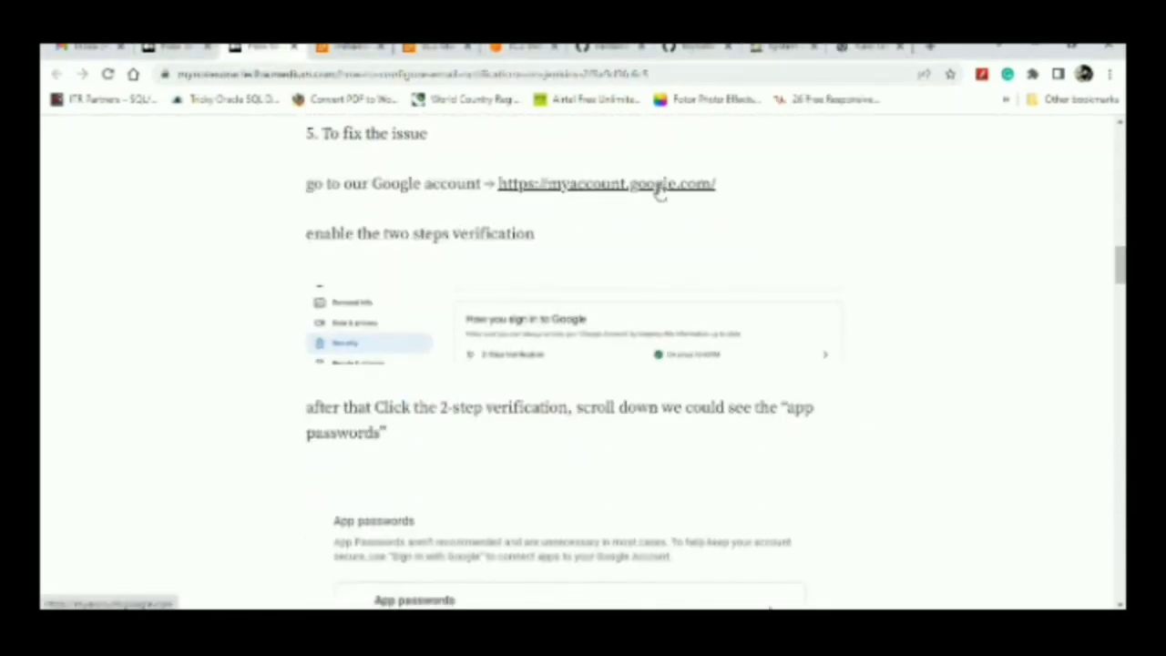
pyautogui.rightClick(659, 186)
pyautogui.click(685, 198)
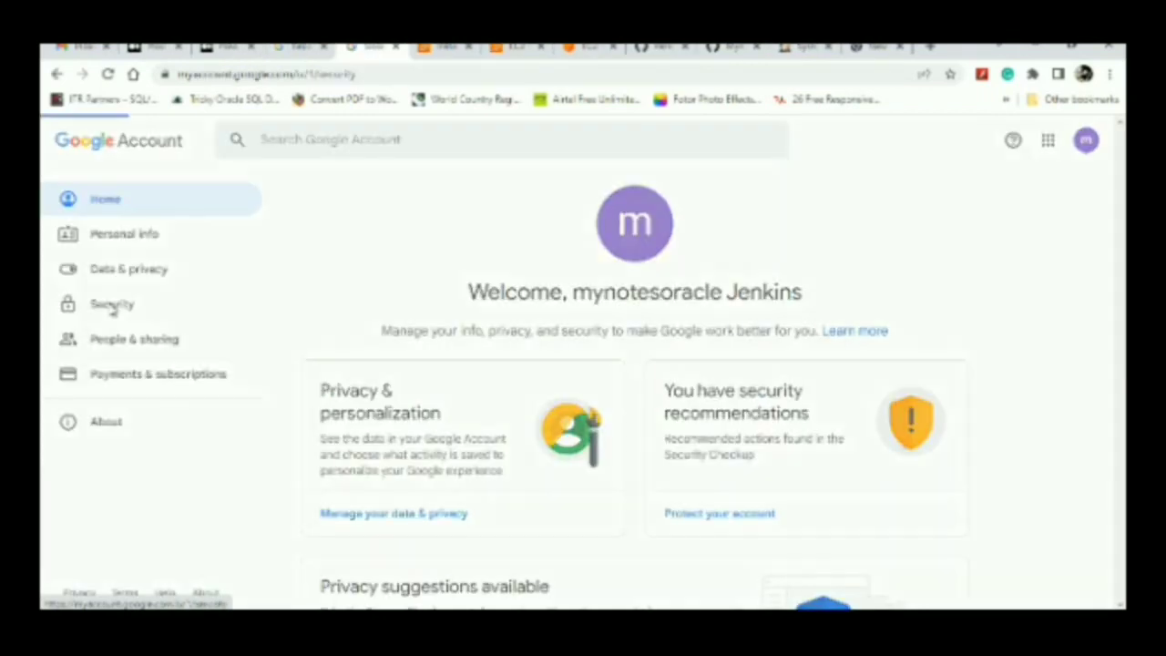
pyautogui.click(119, 304)
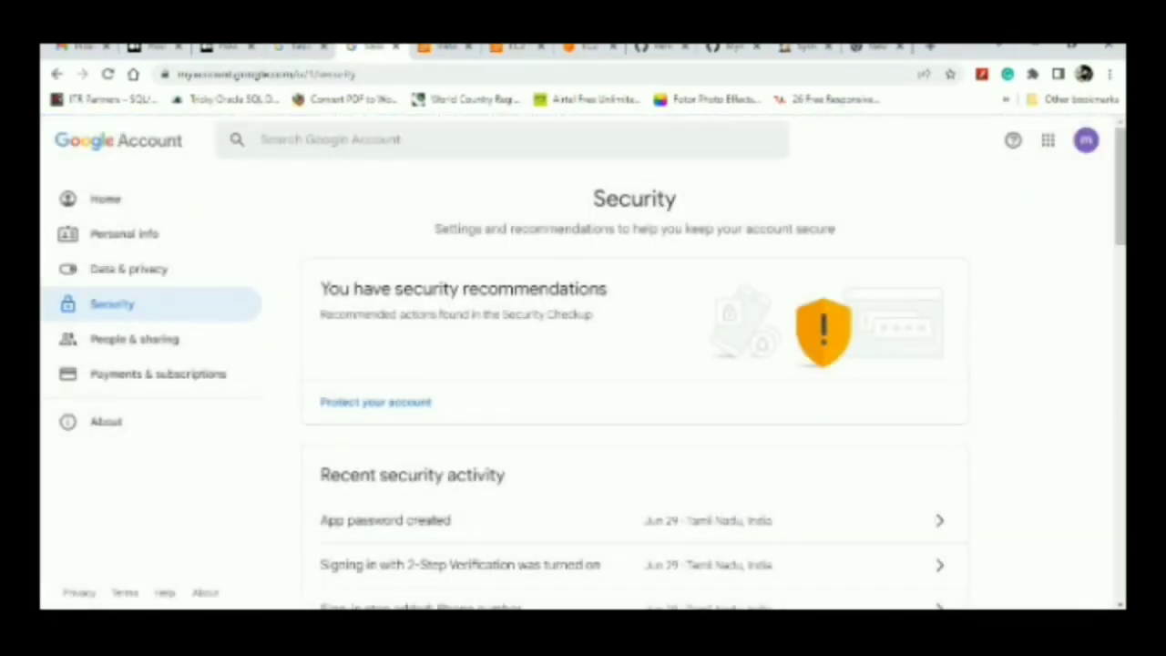
pyautogui.click(1120, 261)
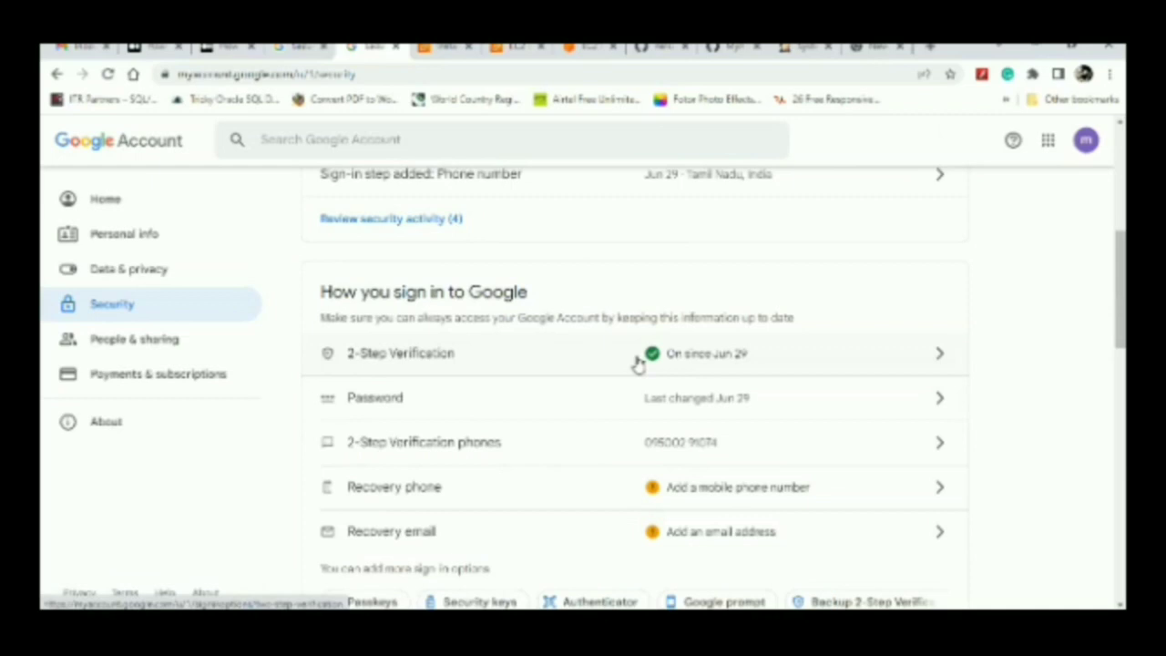
pyautogui.moveTo(1120, 234); pyautogui.dragTo(1104, 347)
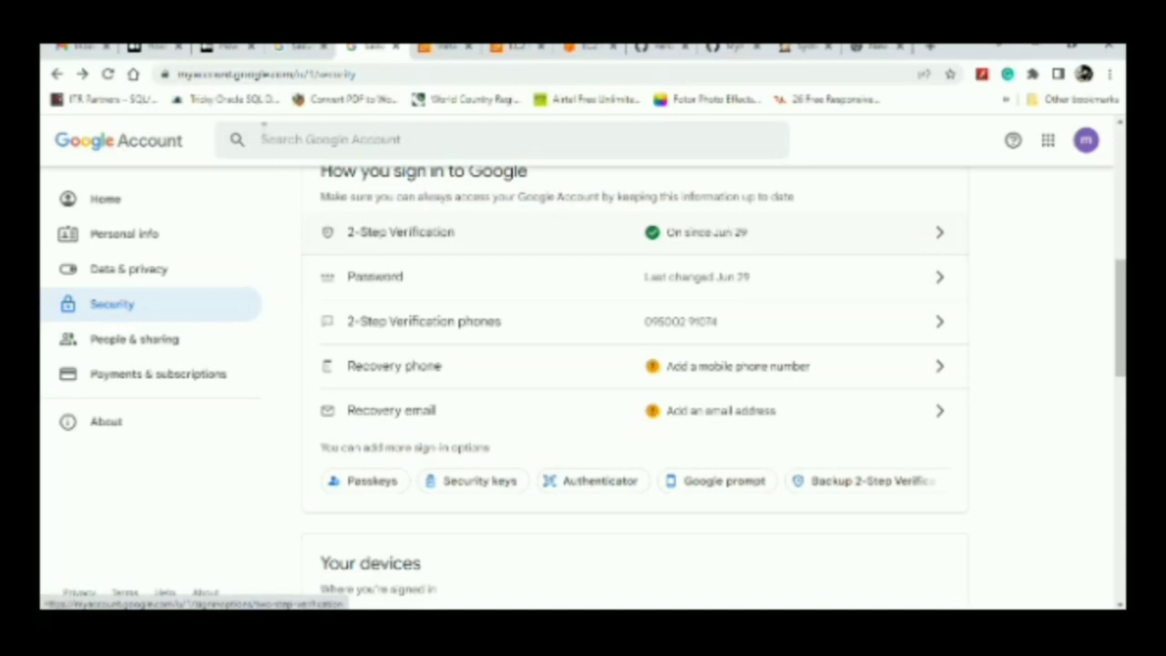
# Check the app password instructions in the Medium article and open the App passwords page from the Google Account's 2-Step Verification settings.
pyautogui.click(228, 52)
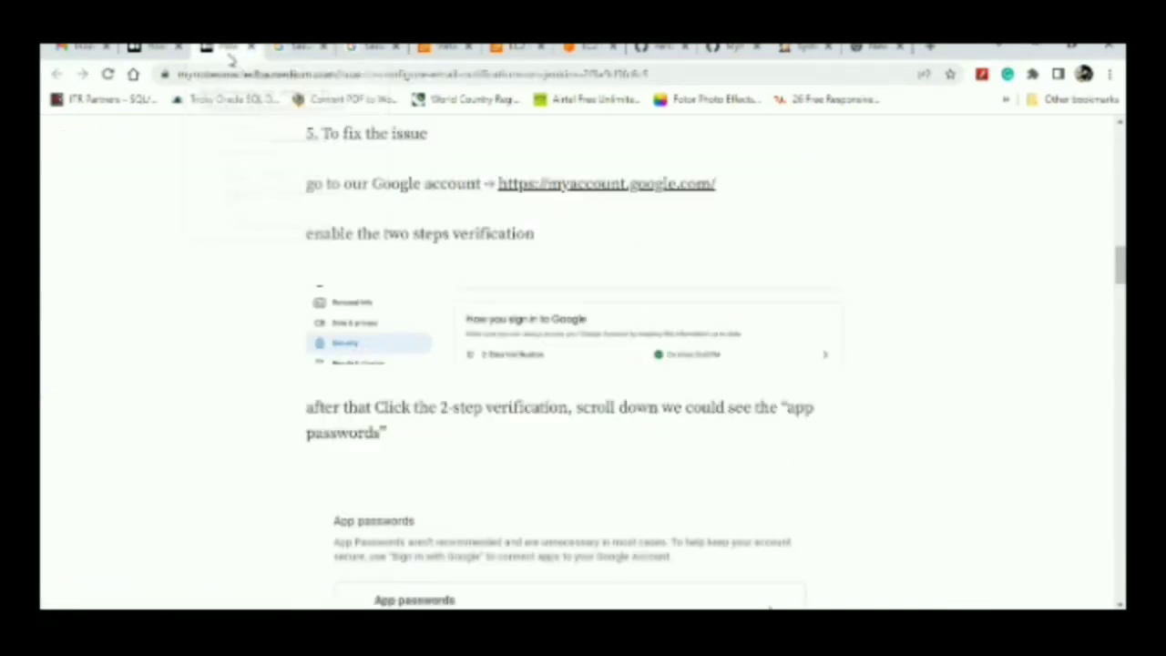
pyautogui.scroll(-1, 431, 325)
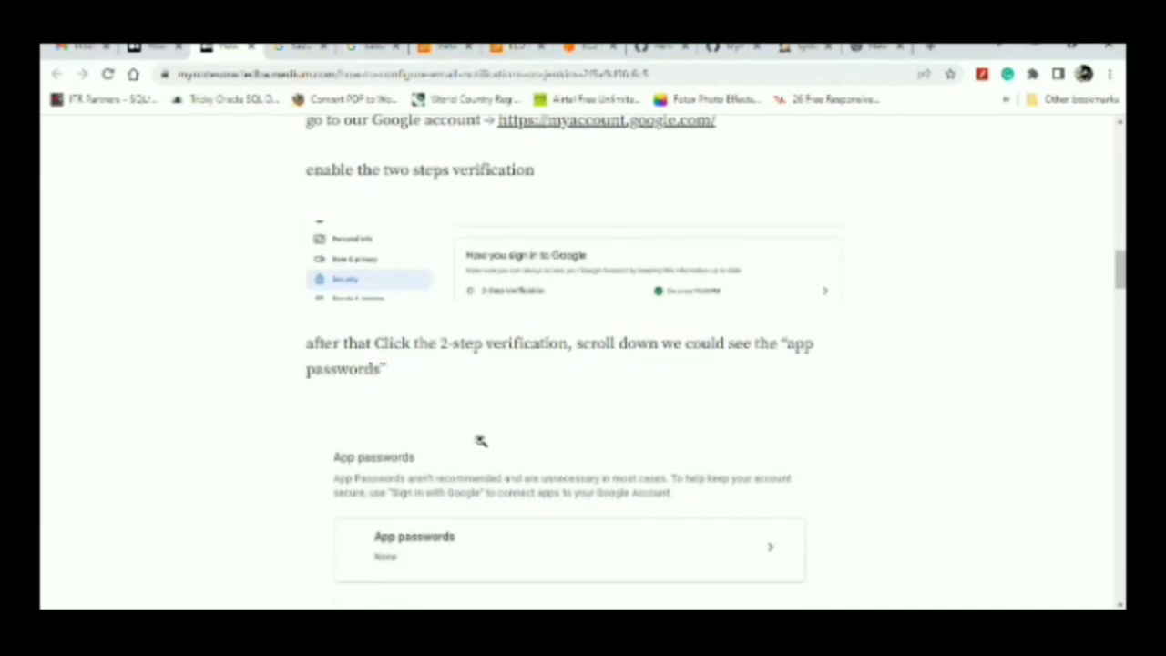
pyautogui.scroll(-3, 480, 441)
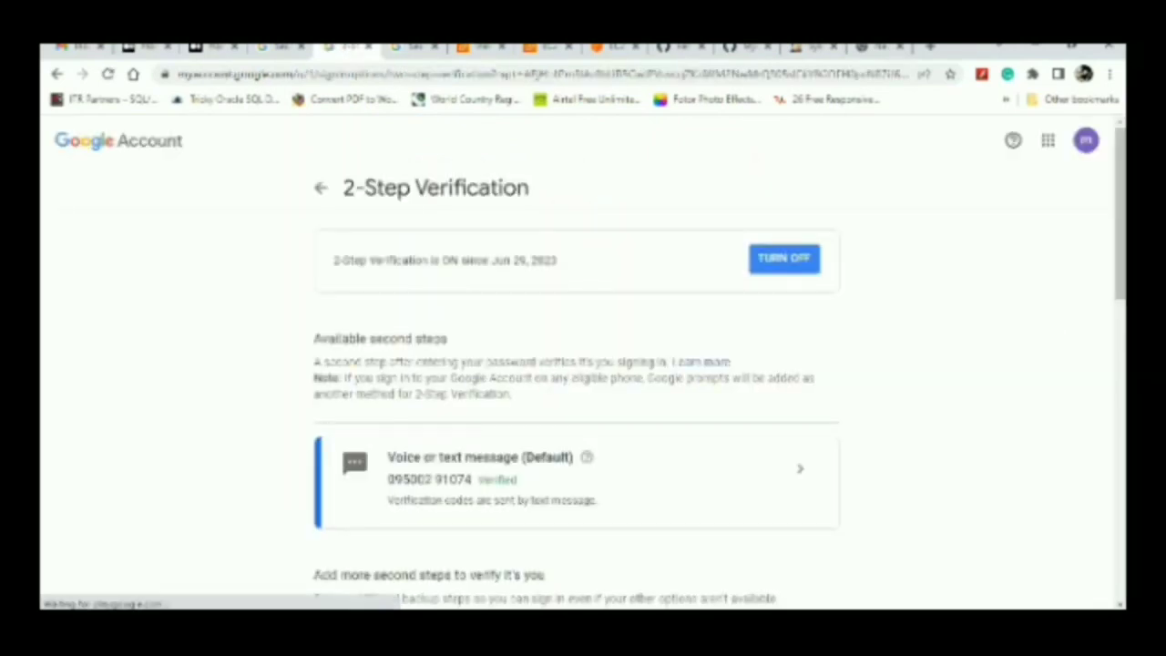
pyautogui.moveTo(1120, 274); pyautogui.dragTo(1115, 583)
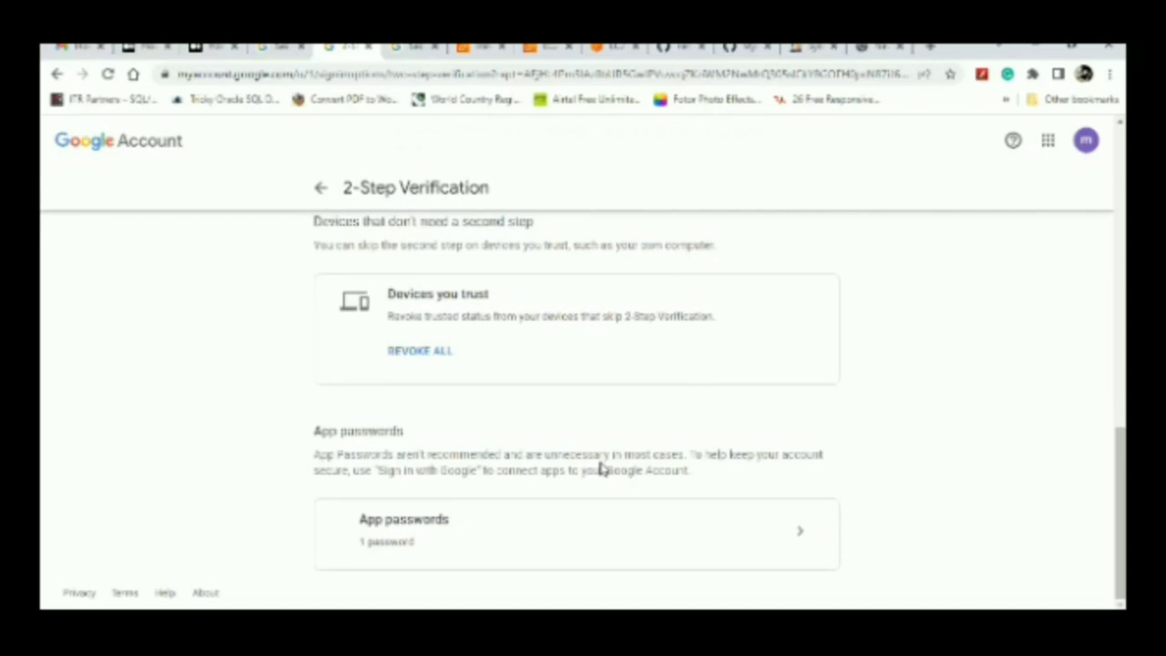
pyautogui.click(801, 540)
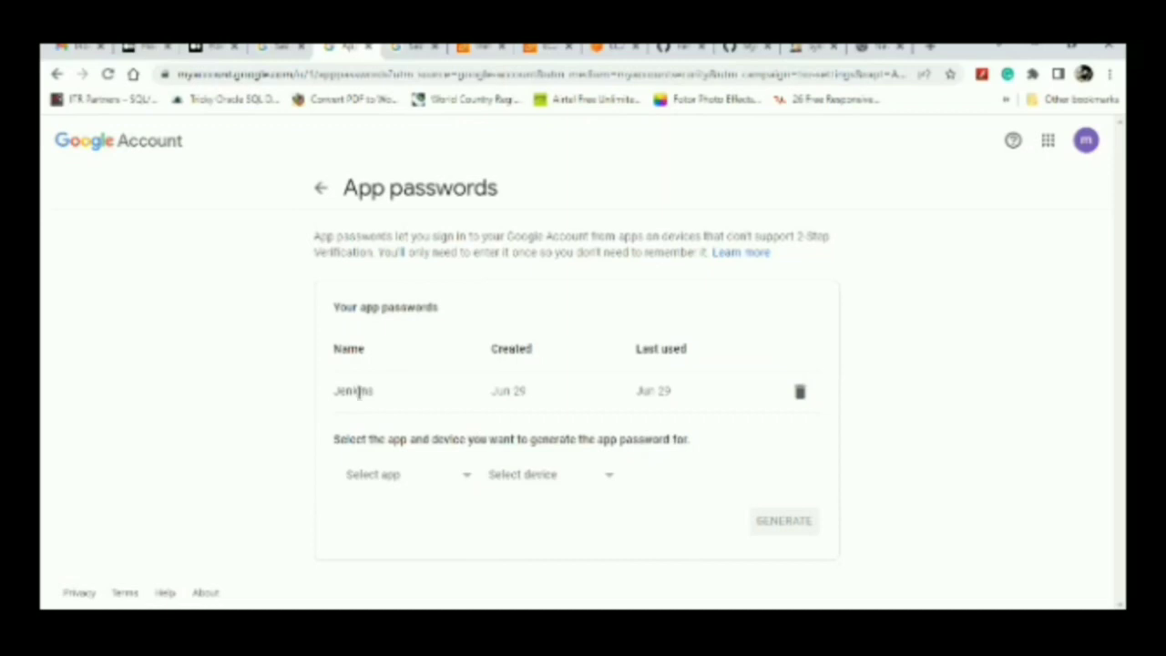
# Revoke the existing Jenkins app password and generate a new one with the custom app name Jenkins.
pyautogui.click(365, 478)
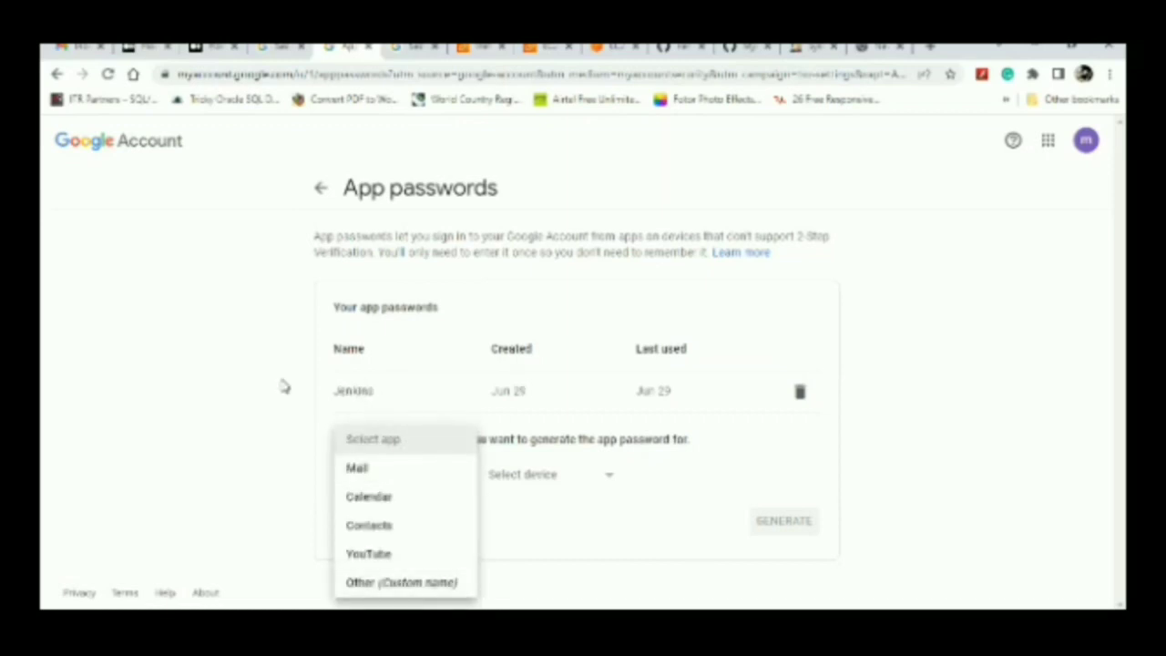
pyautogui.click(238, 390)
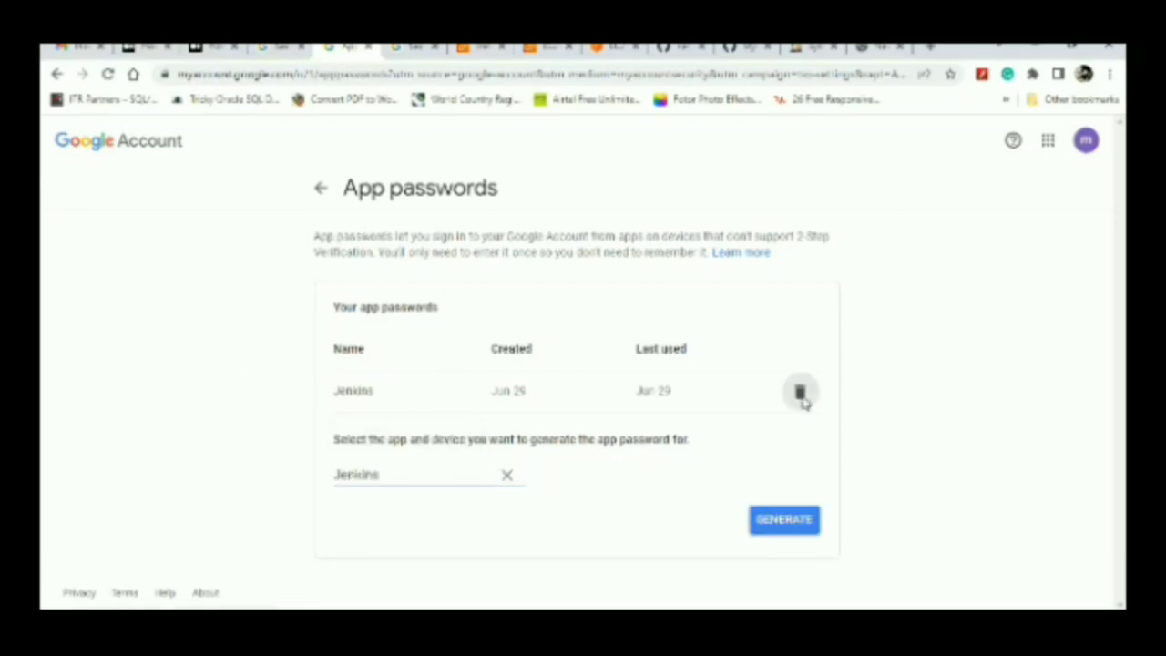
pyautogui.click(801, 393)
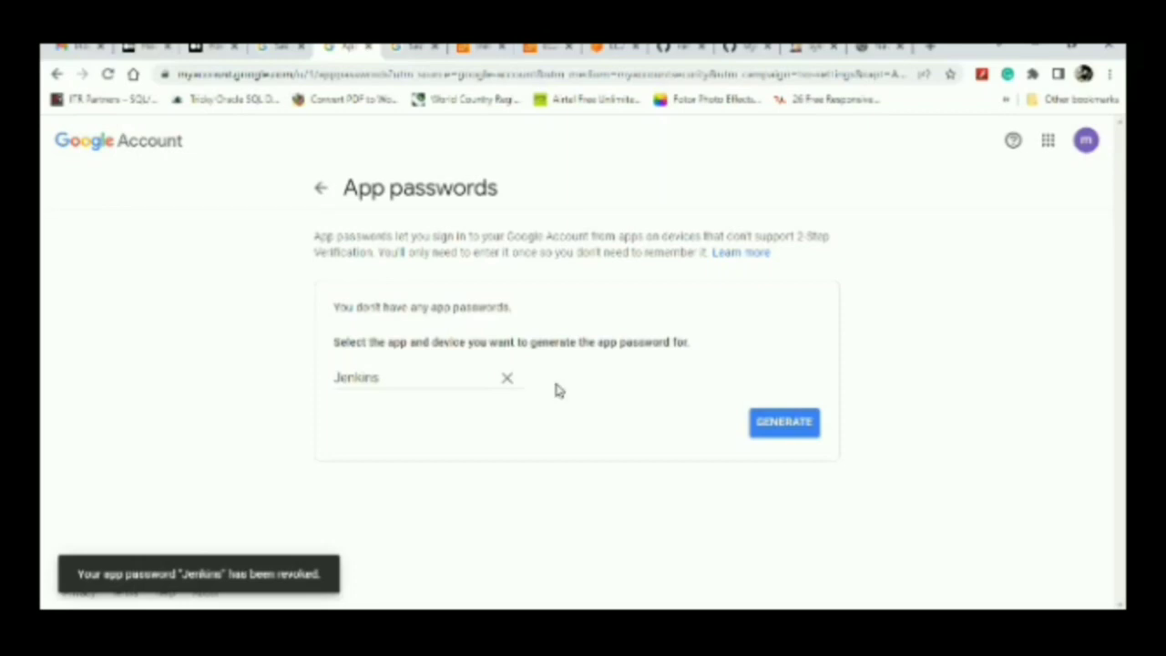
pyautogui.click(783, 423)
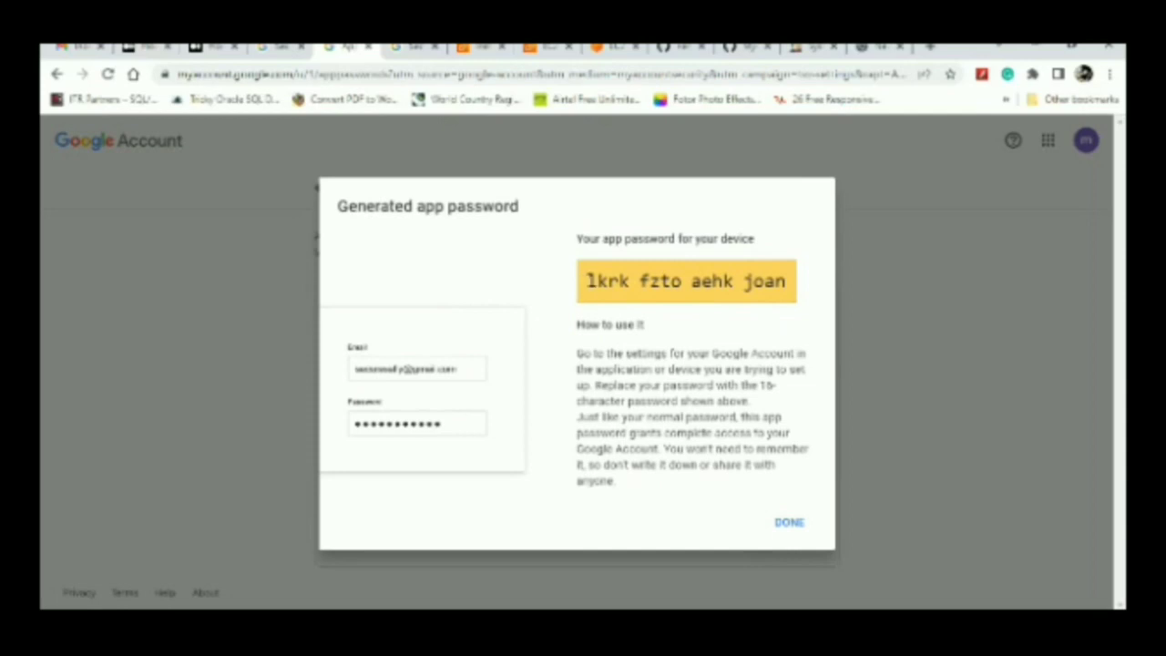
# Copy the whole generated app password and paste it on a new line at the end of the notes in Sublime Text.
pyautogui.moveTo(589, 281); pyautogui.dragTo(703, 282)
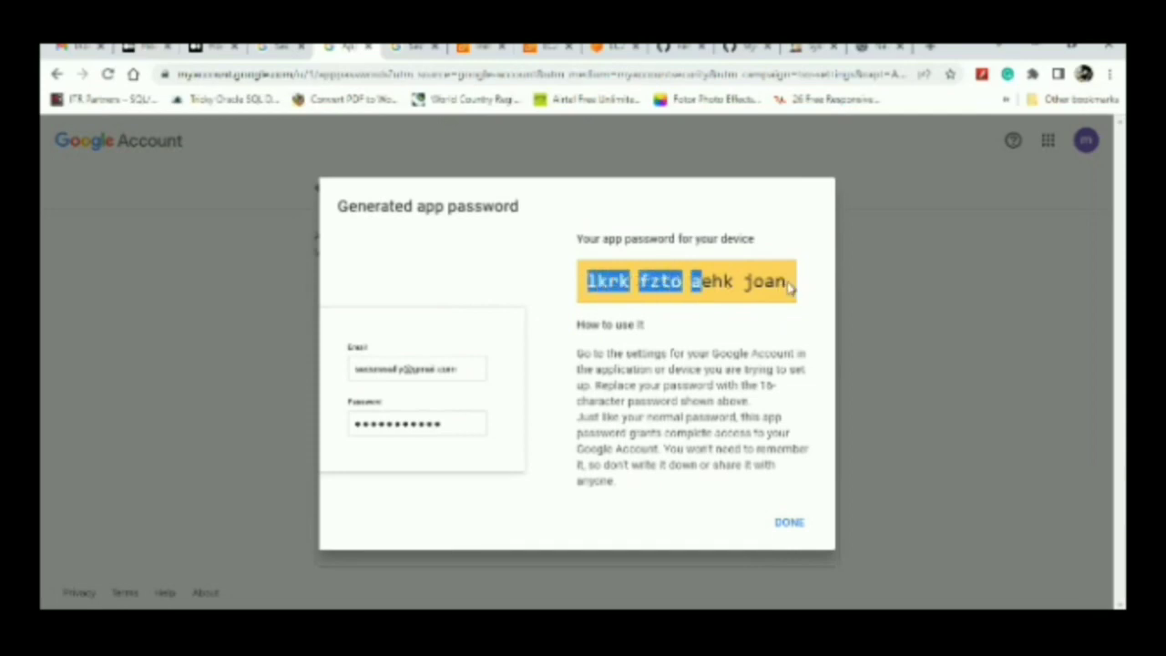
pyautogui.click(790, 283)
pyautogui.moveTo(789, 286); pyautogui.dragTo(586, 283)
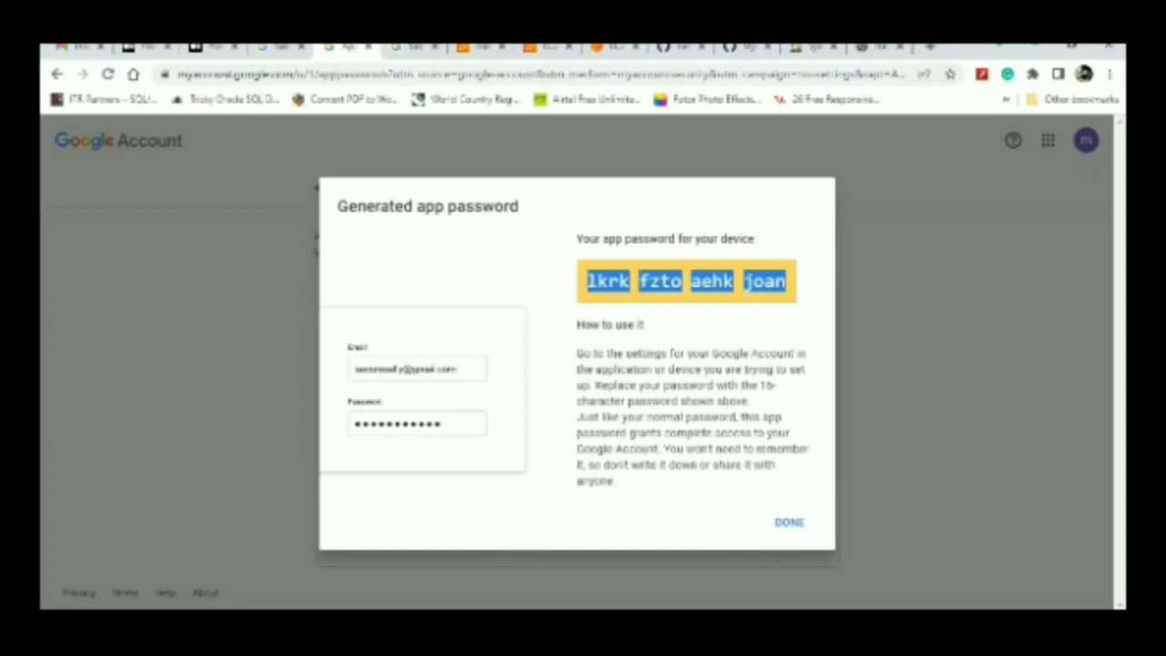
pyautogui.click(346, 621)
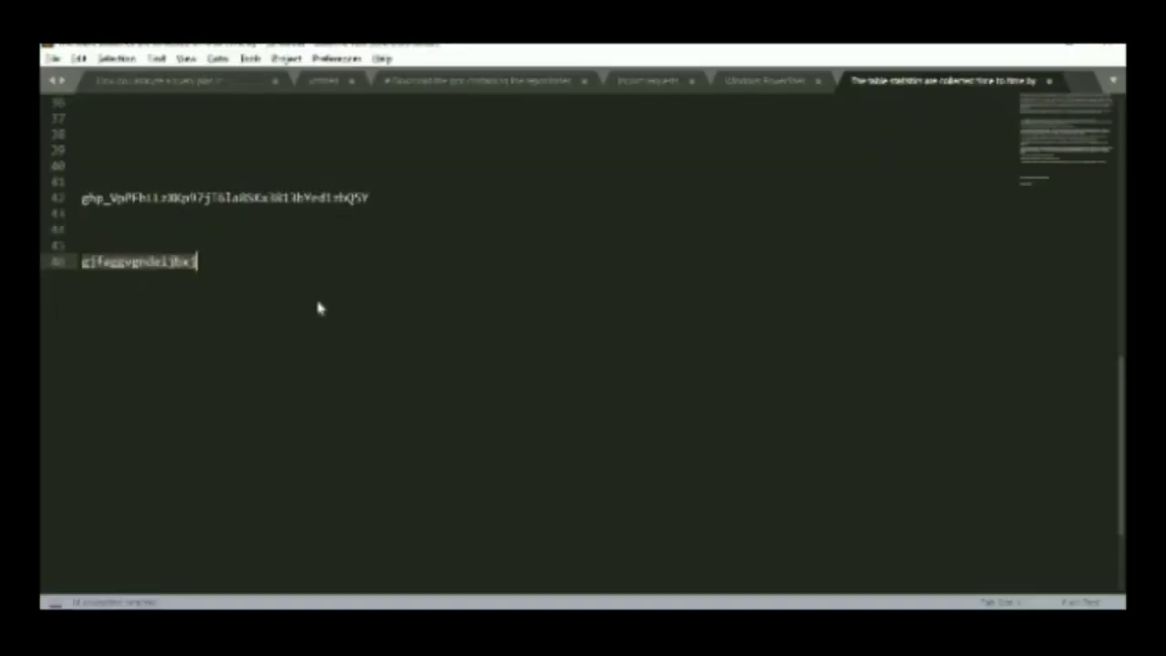
pyautogui.press('Right')
pyautogui.press('Return')
pyautogui.press('Return')
pyautogui.press('Return')
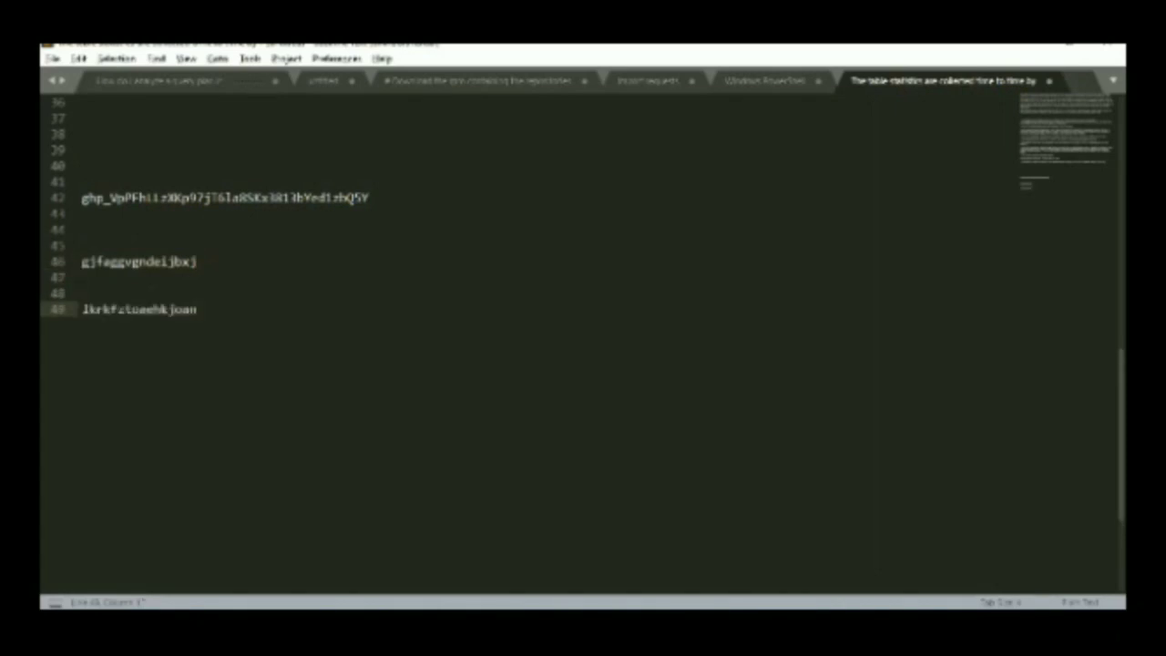
# Copy the app password from the notes and replace the SMTP password in the Jenkins E-mail Notification settings with it.
pyautogui.doubleClick(150, 312)
pyautogui.hotkey('ctrl', 'c')
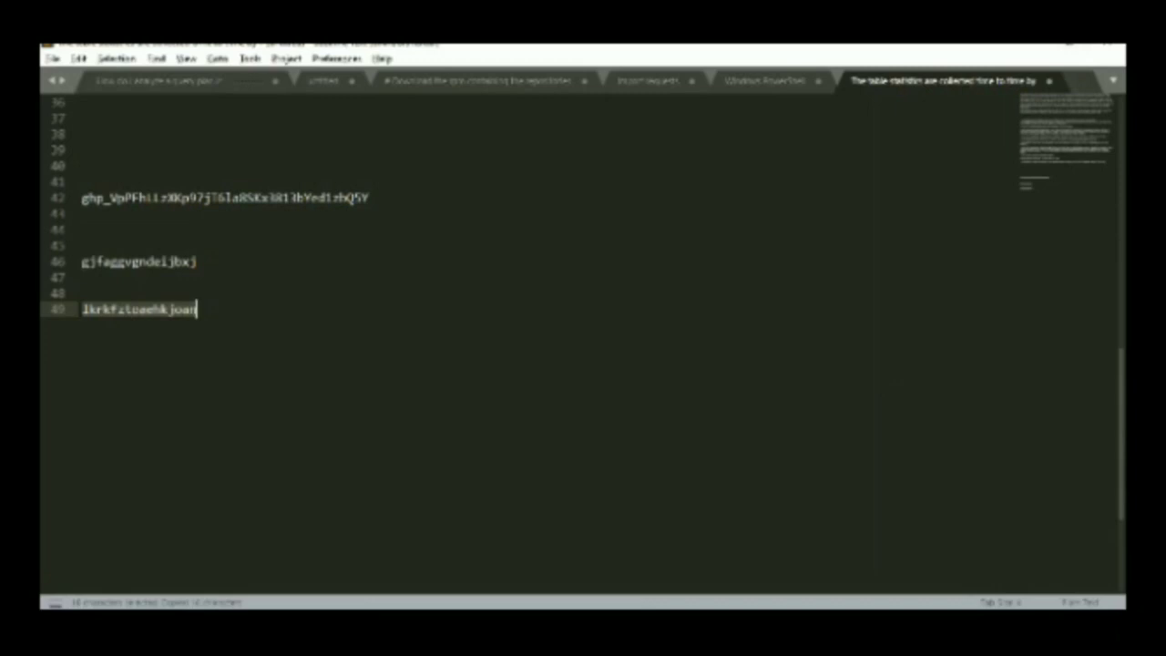
pyautogui.hotkey('alt', 'Tab')
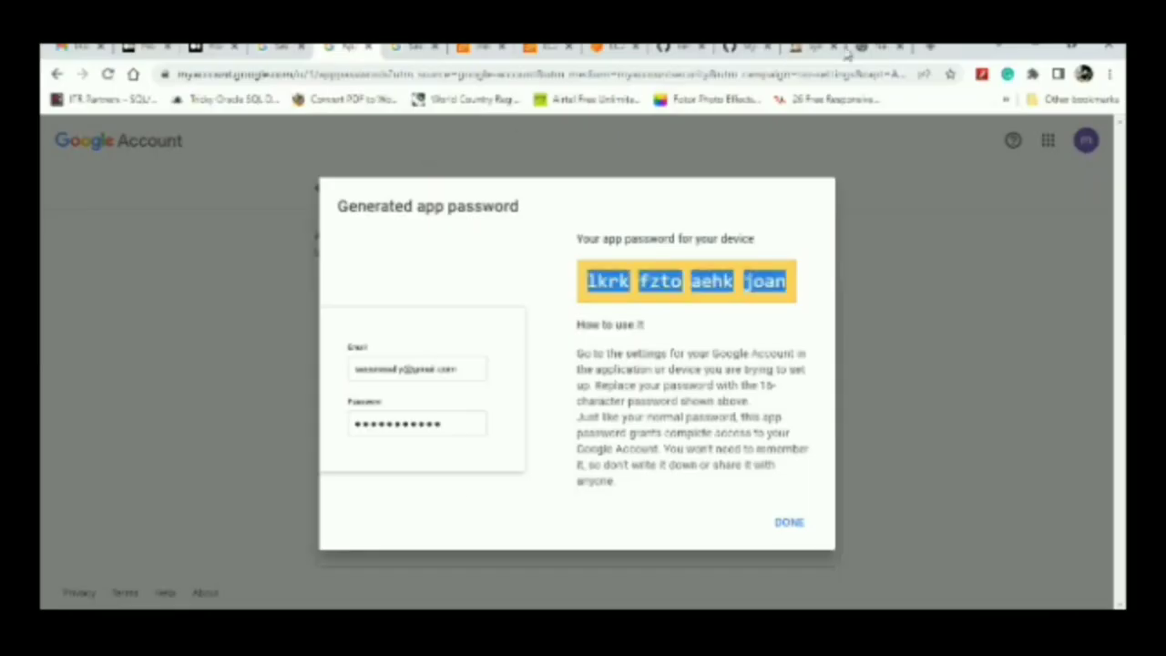
pyautogui.hotkey('alt', 'Tab')
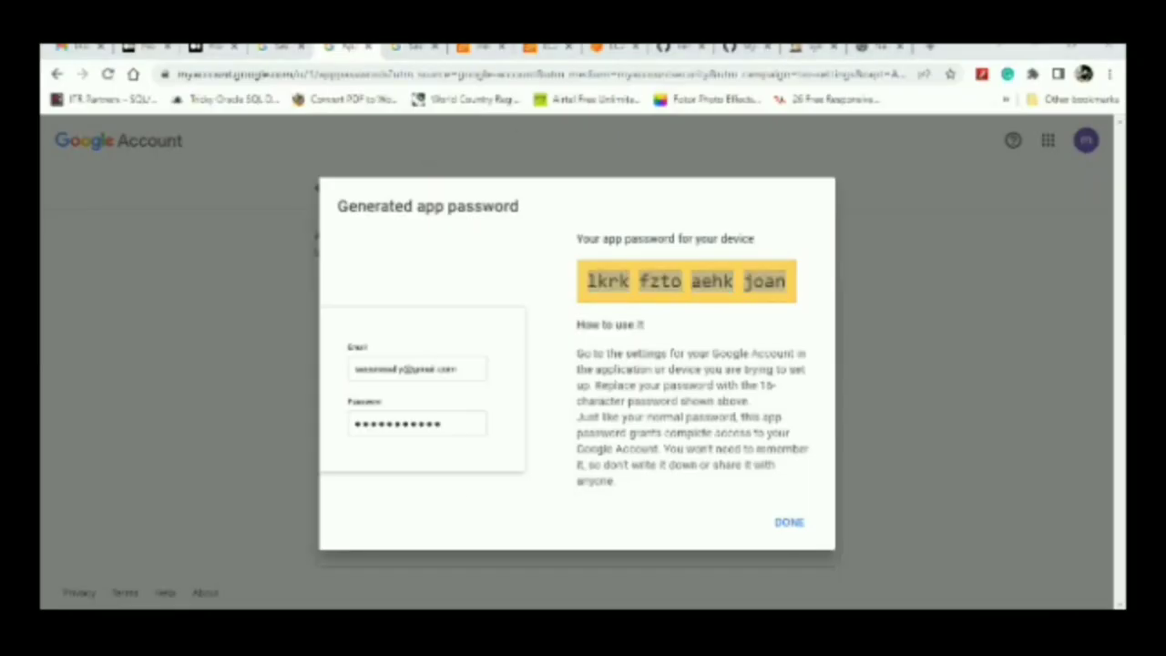
pyautogui.click(802, 50)
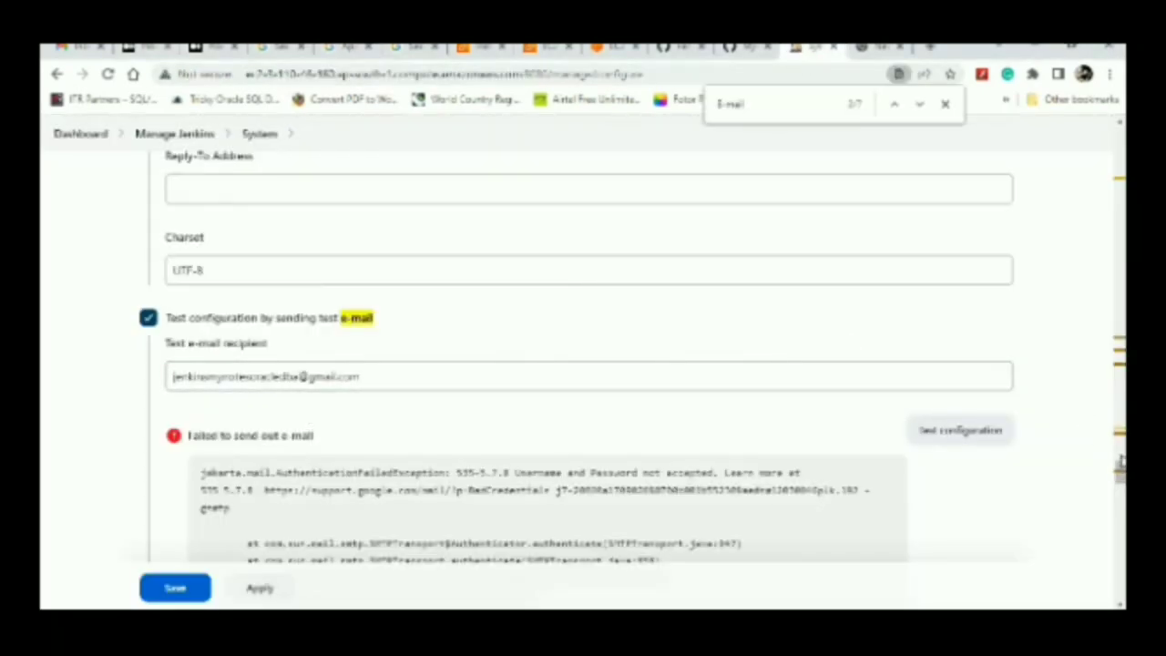
pyautogui.scroll(5, 1119, 469)
pyautogui.click(428, 323)
pyautogui.hotkey('ctrl', 'a')
pyautogui.press('BackSpace')
pyautogui.hotkey('ctrl', 'v')
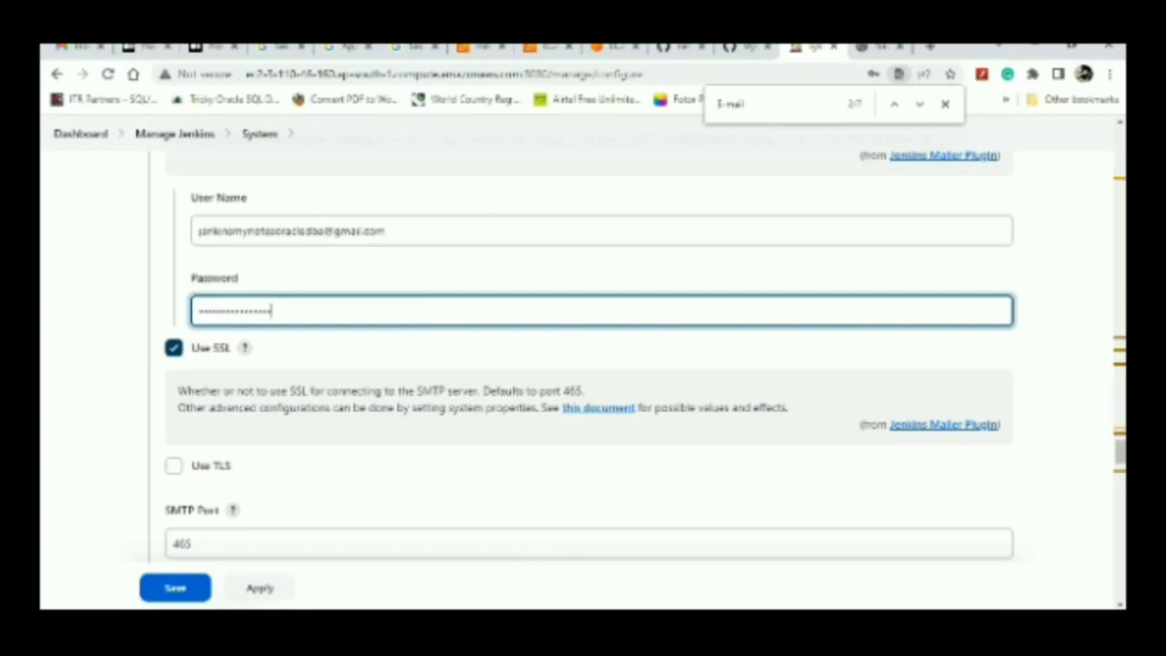
# Send another test e-mail to the same recipient to test the configuration, and save the Jenkins system settings.
pyautogui.scroll(-2, 1121, 453)
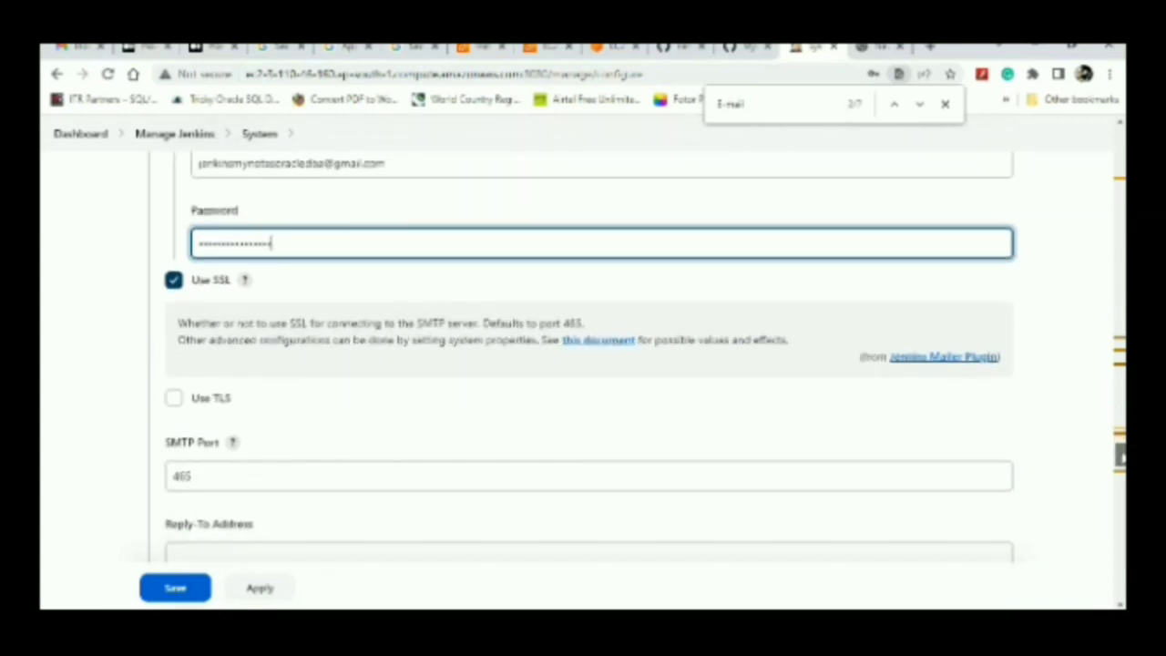
pyautogui.scroll(-10, 1121, 453)
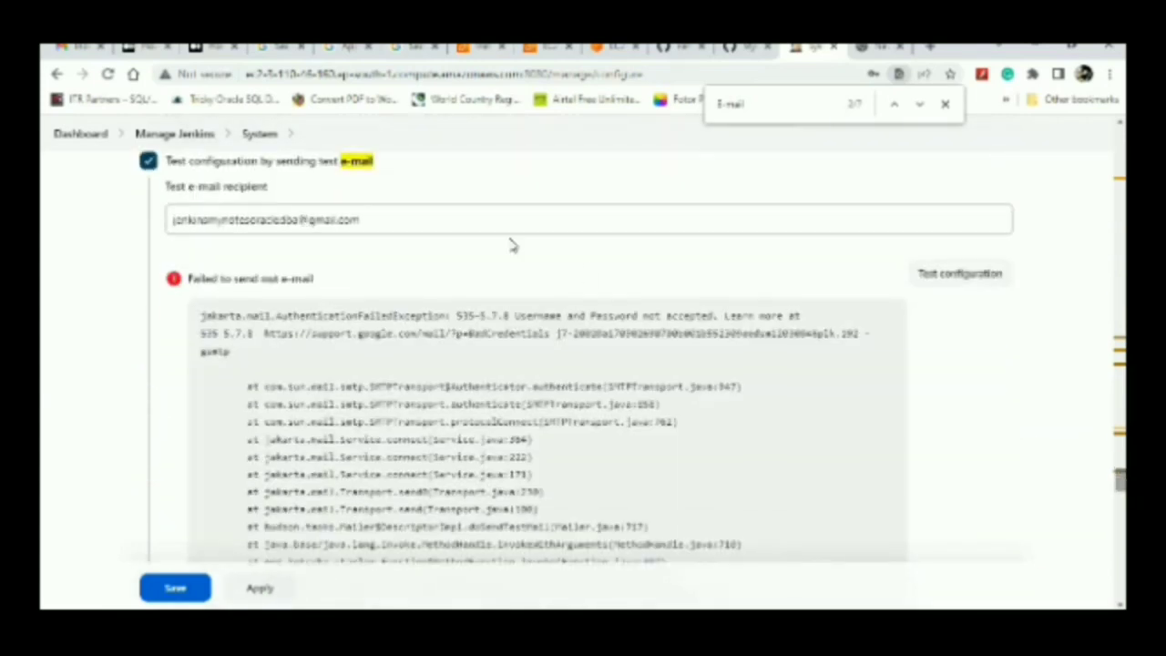
pyautogui.click(455, 229)
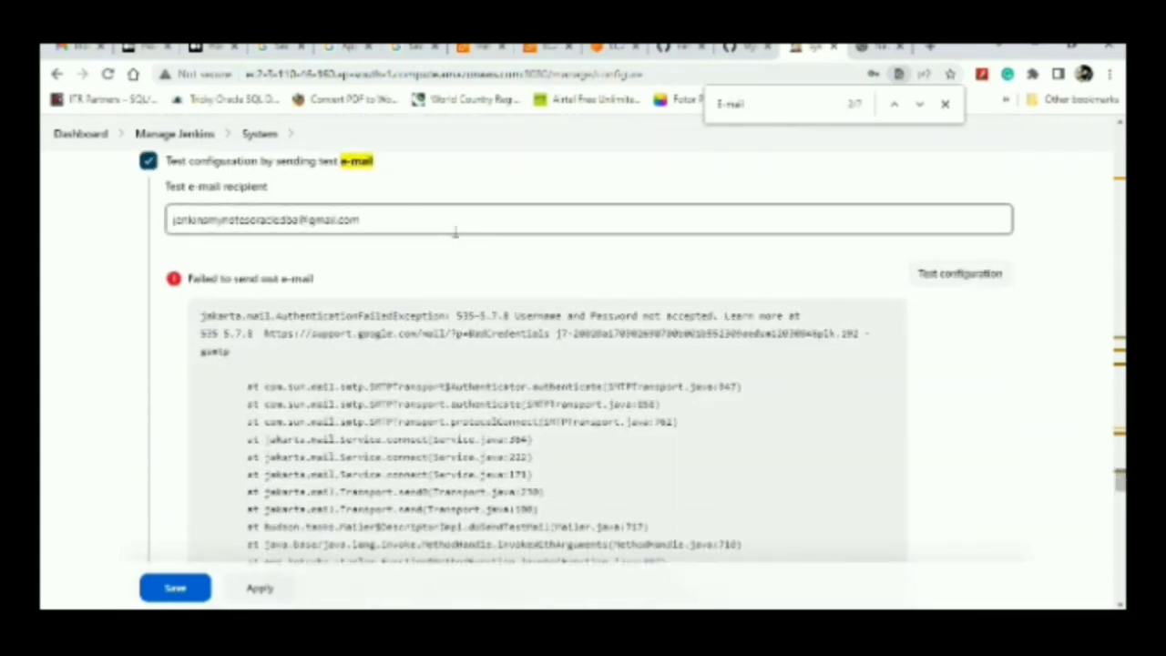
pyautogui.click(956, 275)
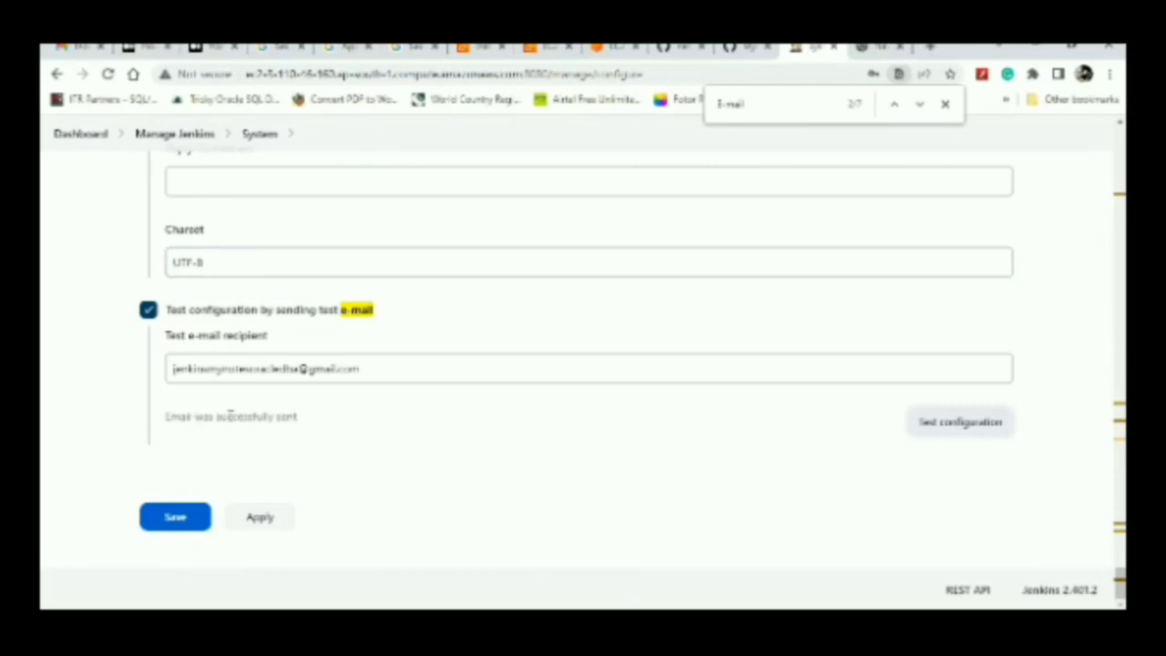
pyautogui.click(163, 520)
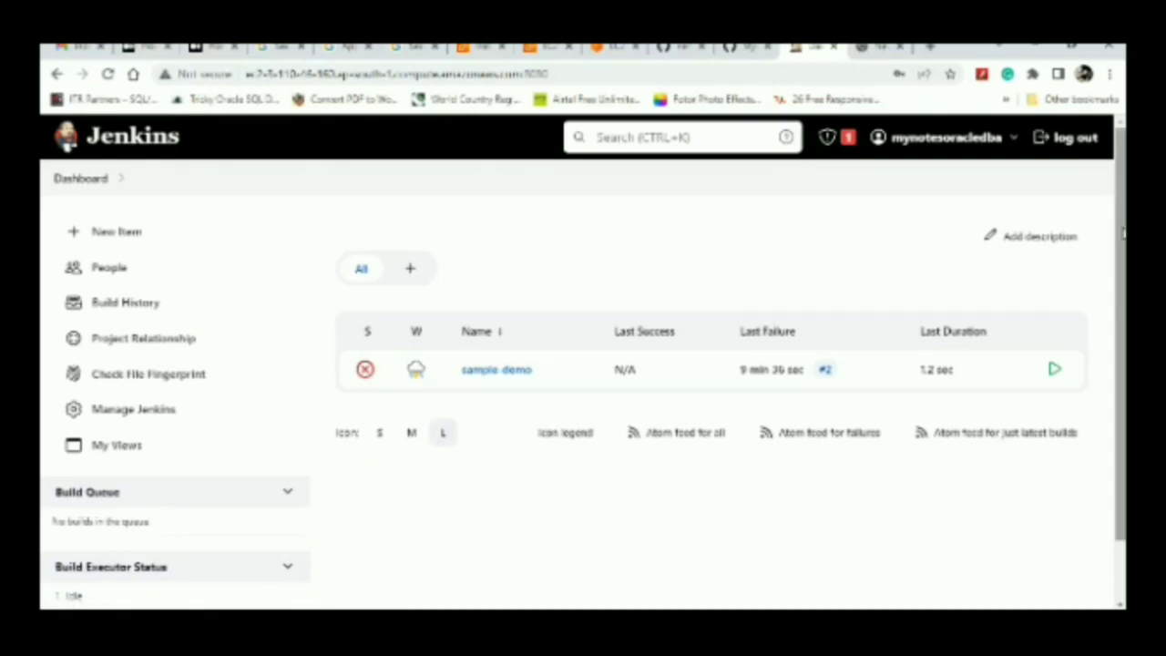
# Open the sample-demo project from the dashboard and start a new build.
pyautogui.scroll(-2, 1121, 316)
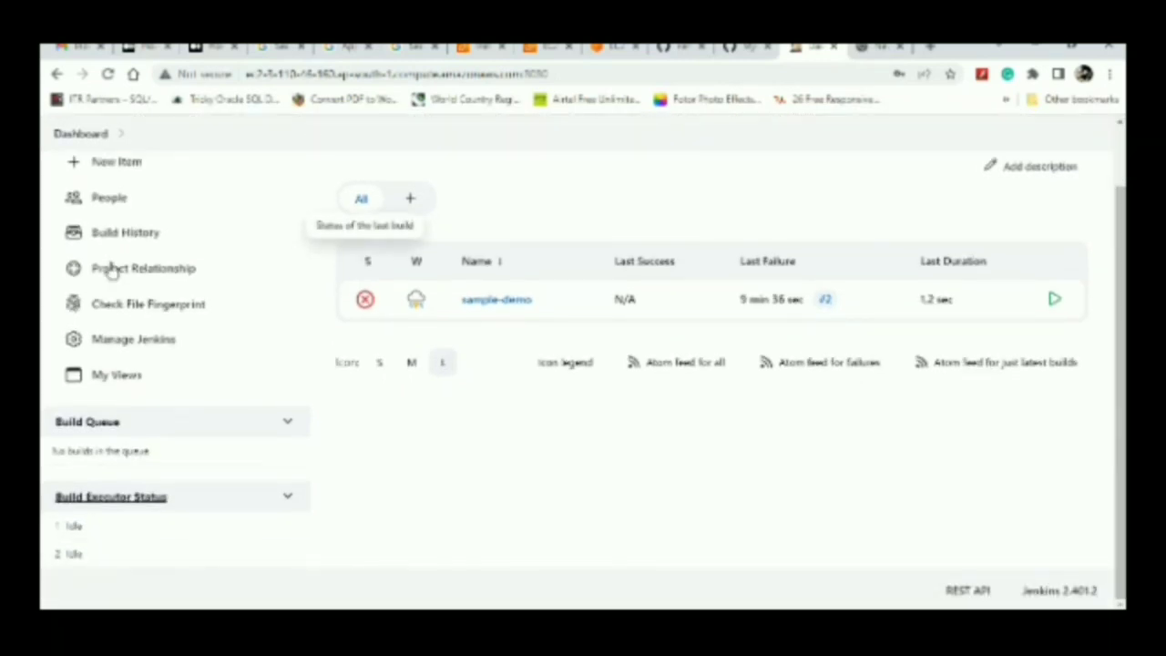
pyautogui.click(499, 306)
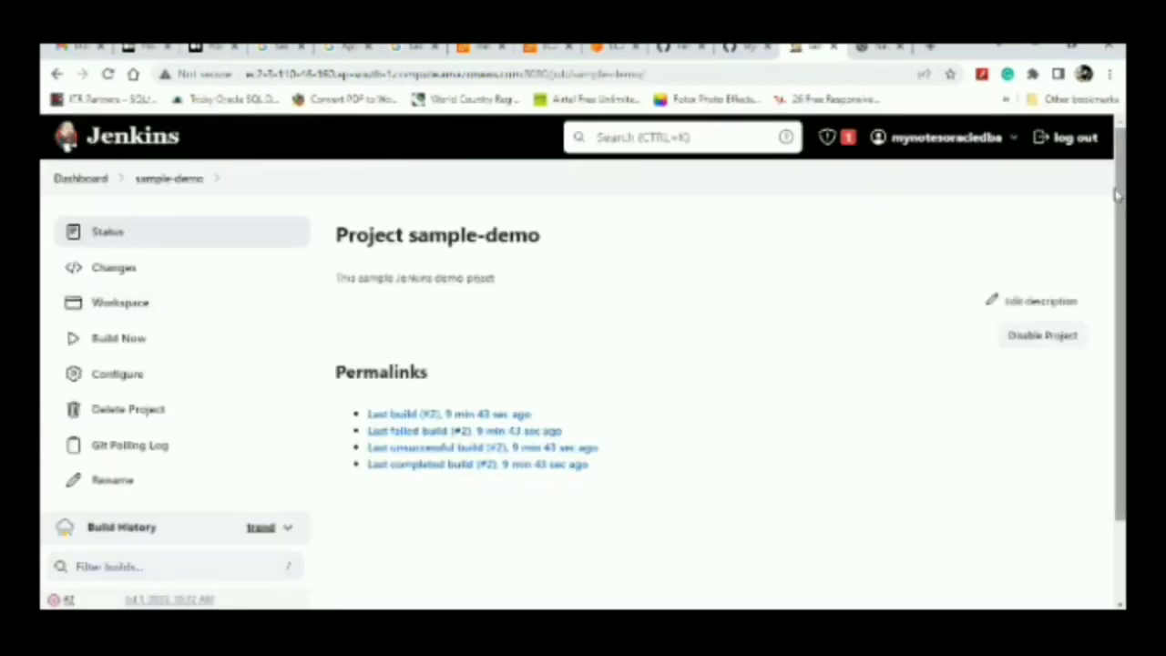
pyautogui.scroll(-1, 1117, 194)
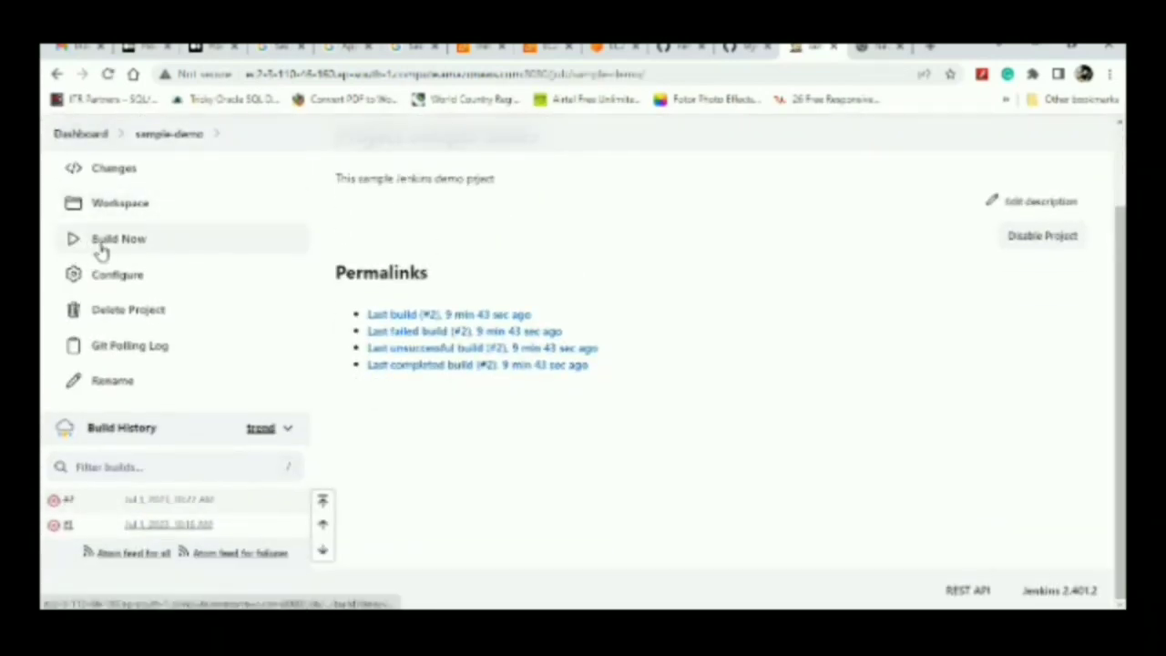
pyautogui.click(103, 246)
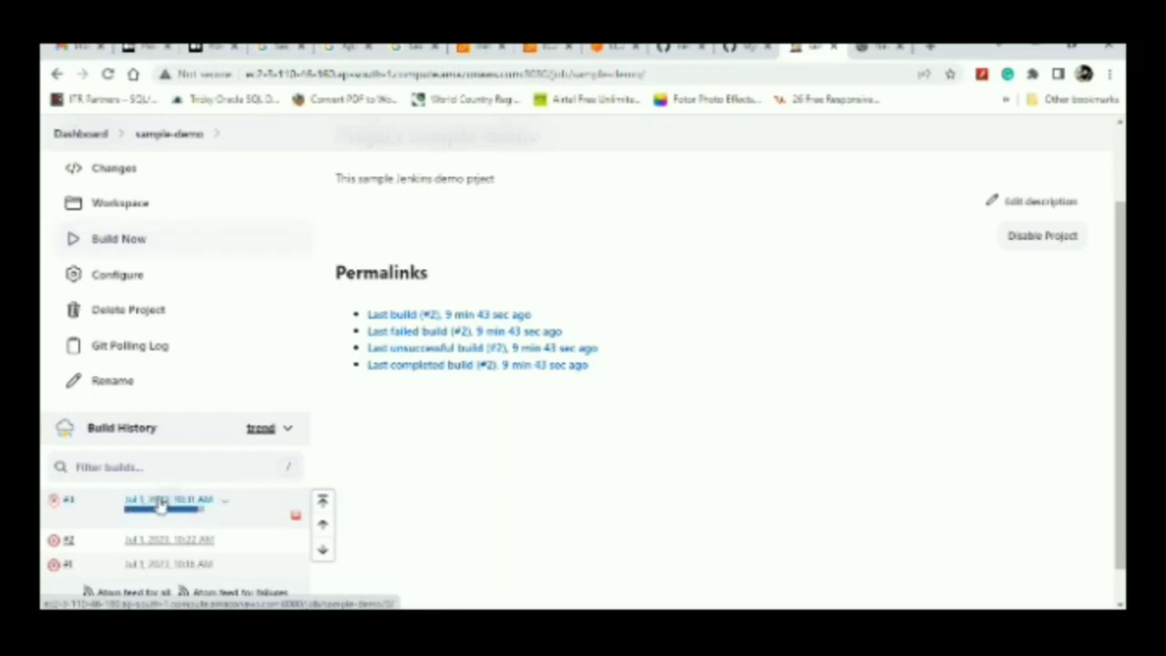
# Open the console output of build #3 and read it through to the e-mail sending lines.
pyautogui.click(159, 504)
pyautogui.click(107, 303)
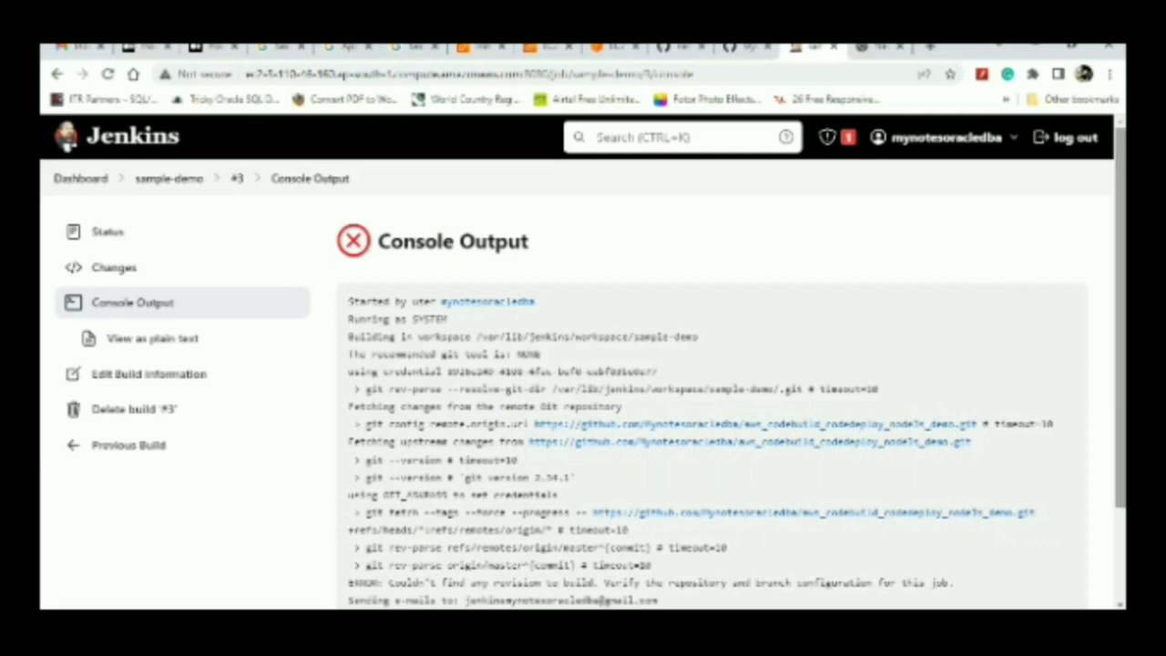
pyautogui.moveTo(1121, 173); pyautogui.dragTo(1120, 302)
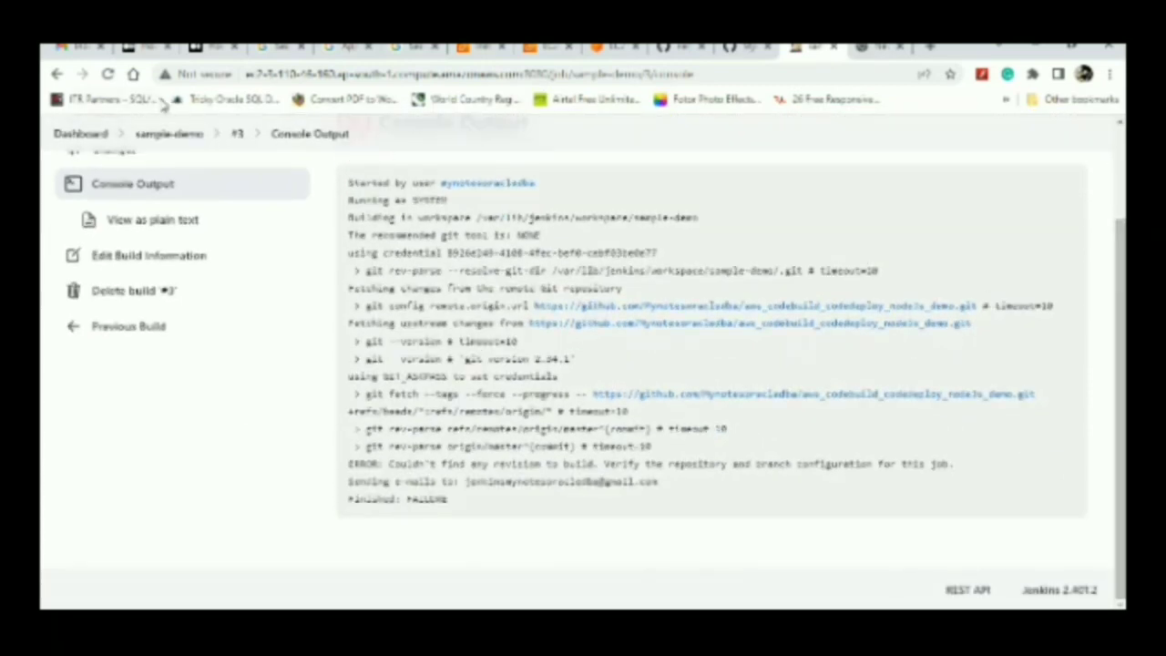
# Duplicate the browser tab and open the console output of sample-demo build #2 in it for comparison with build #3.
pyautogui.rightClick(800, 51)
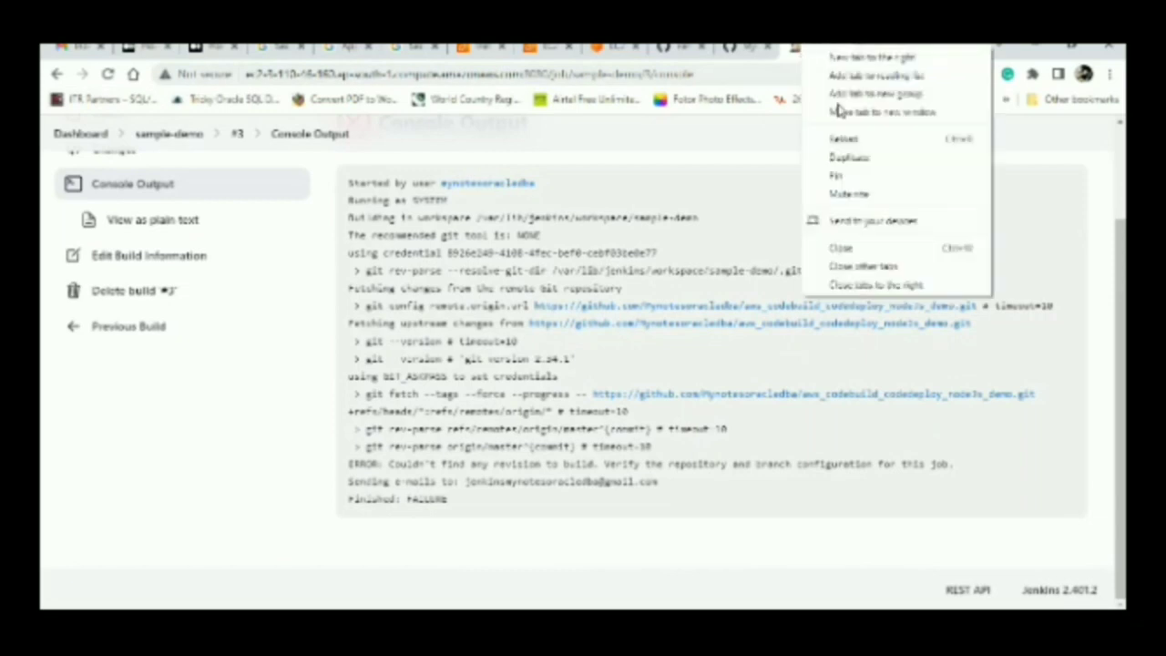
pyautogui.click(847, 159)
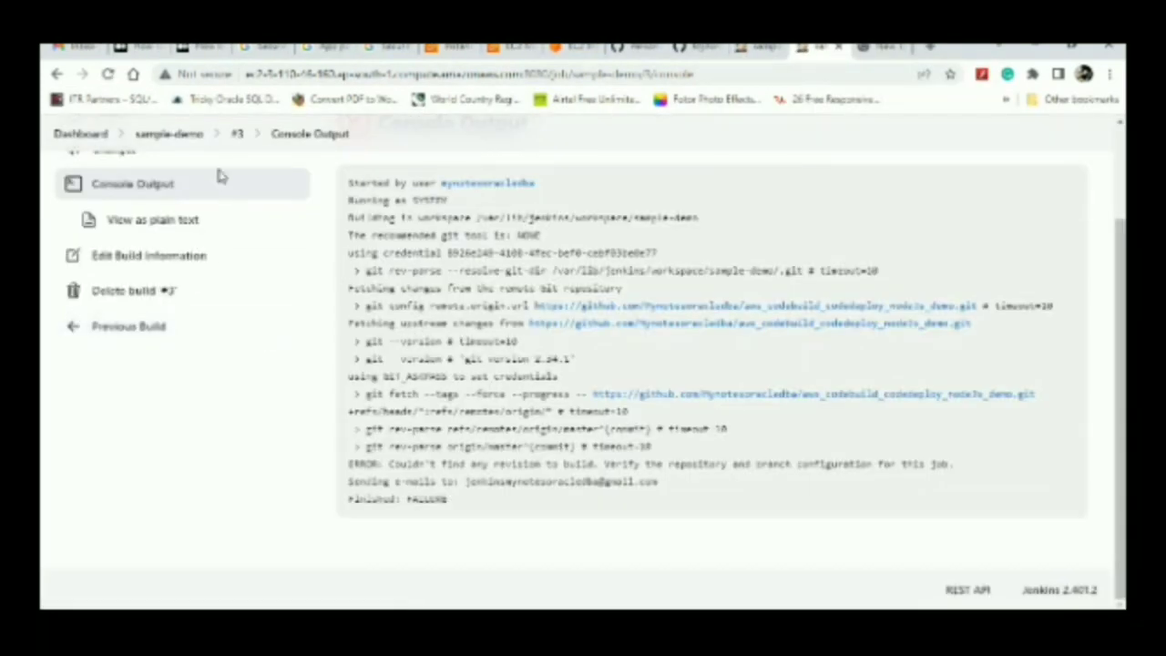
pyautogui.click(185, 138)
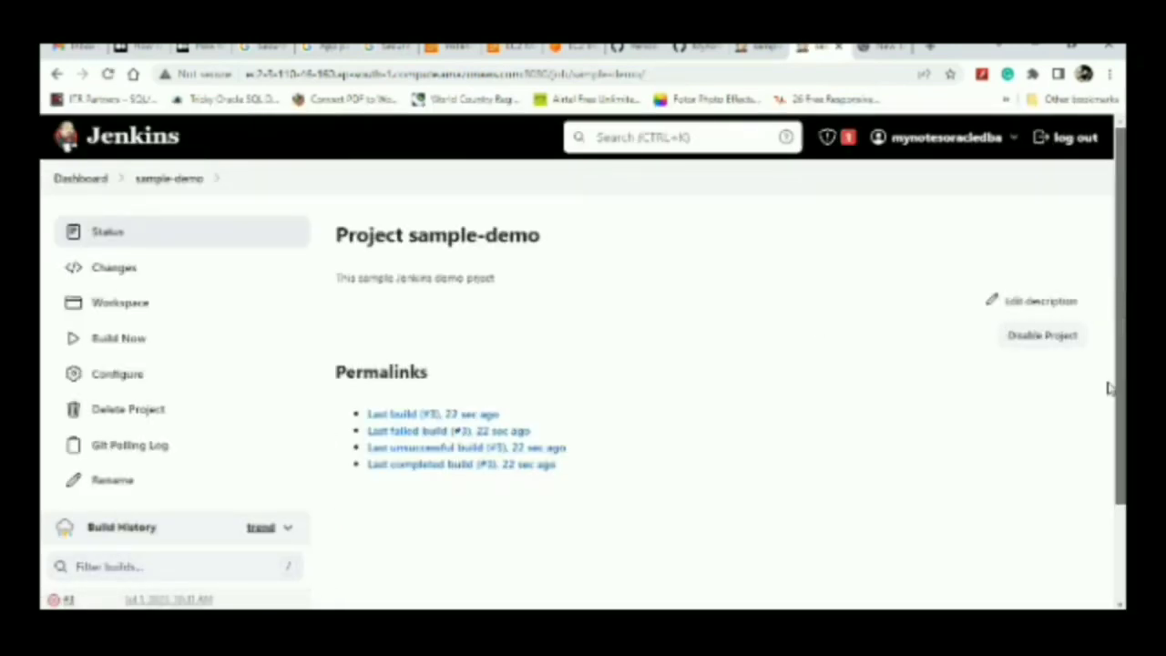
pyautogui.scroll(-2, 1121, 351)
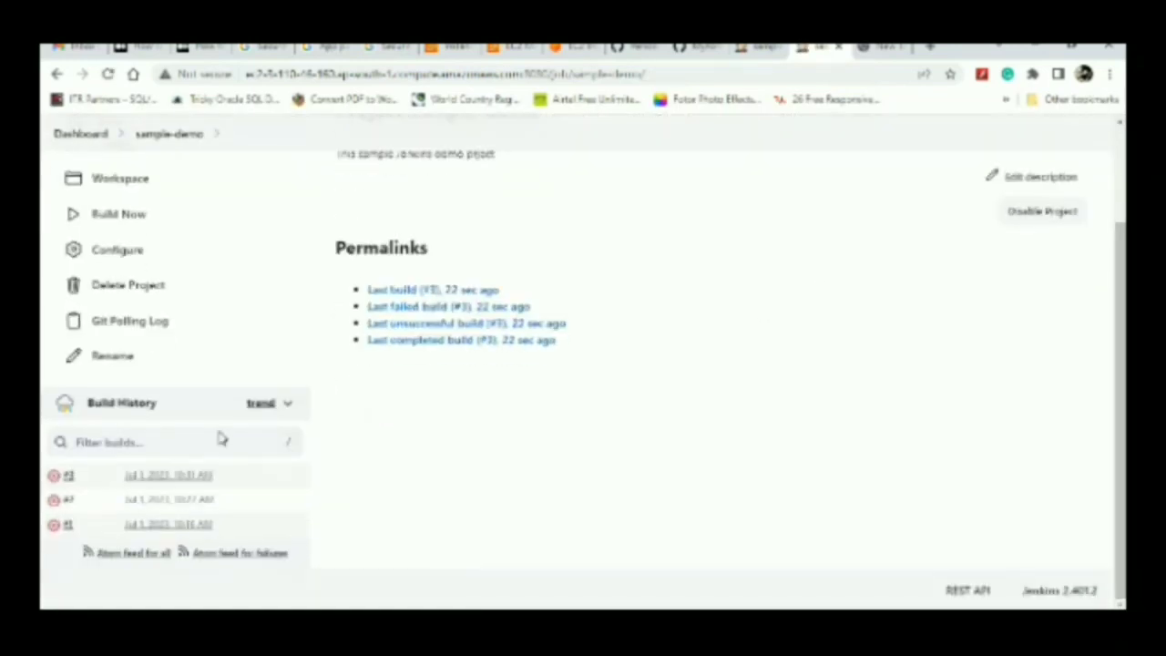
pyautogui.click(69, 501)
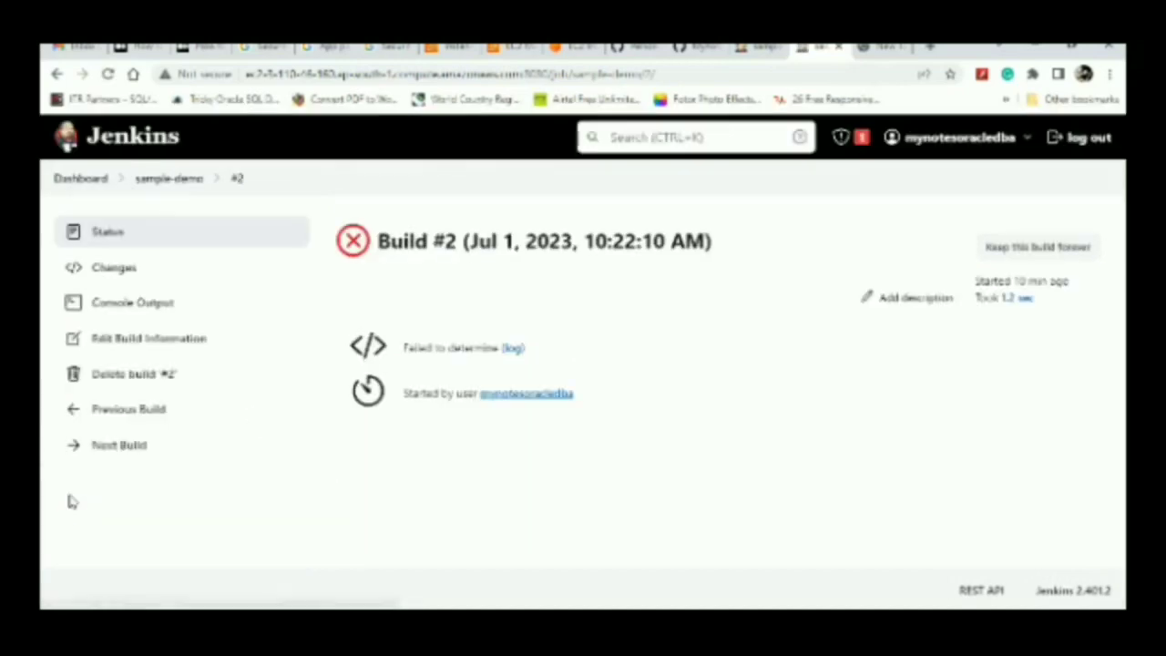
pyautogui.click(207, 310)
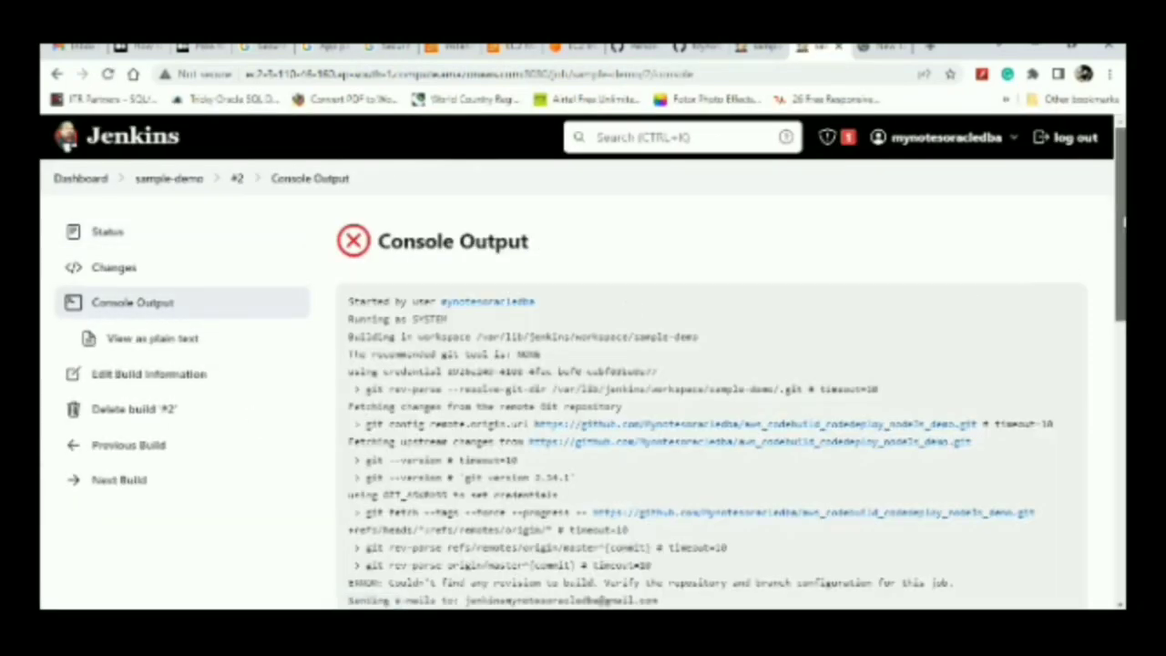
# Read build #2's console output through its mail connection errors and compare it with the e-mail sending line of build #3.
pyautogui.scroll(-3, 1120, 300)
pyautogui.scroll(-2, 492, 401)
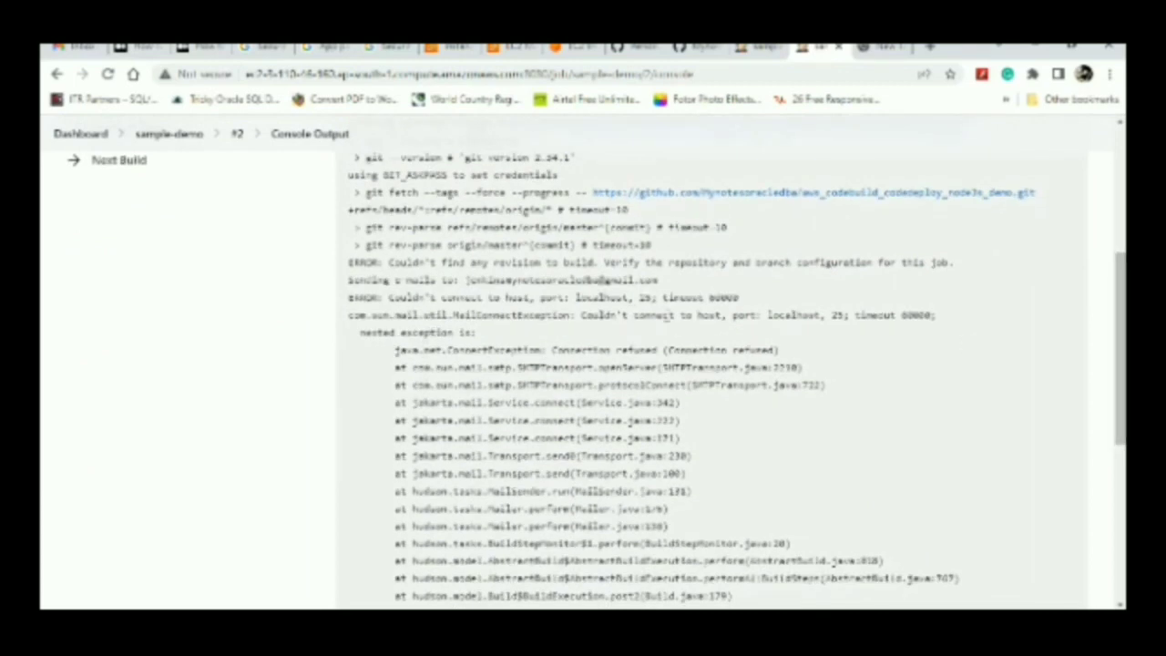
pyautogui.moveTo(1119, 280); pyautogui.dragTo(1123, 407)
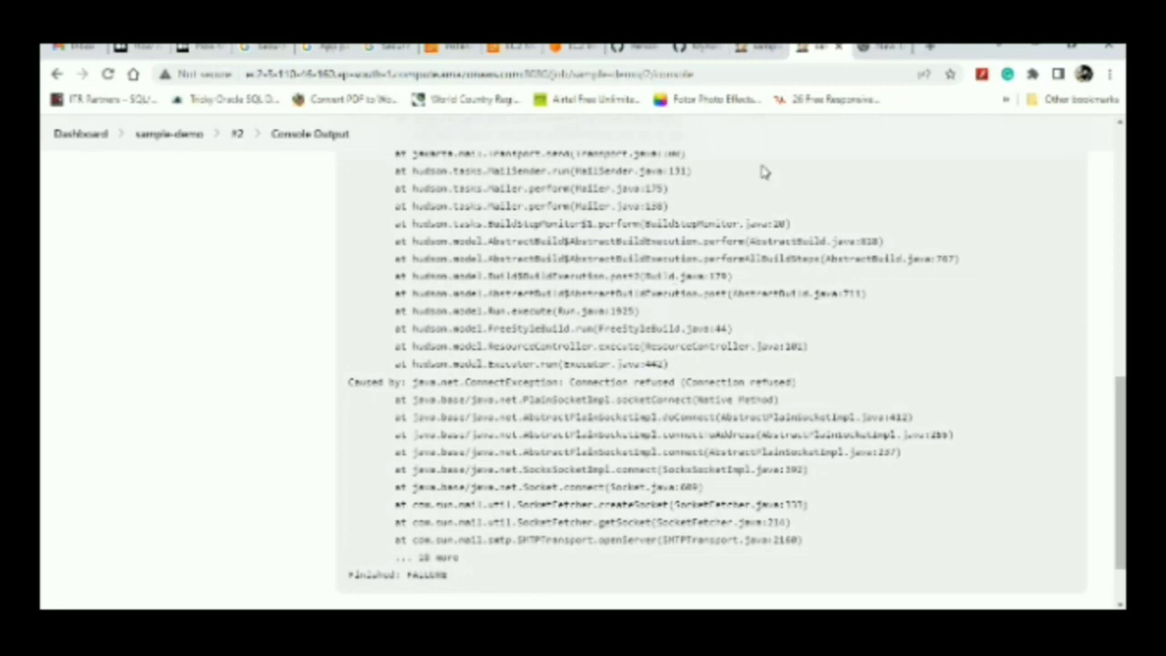
pyautogui.click(759, 50)
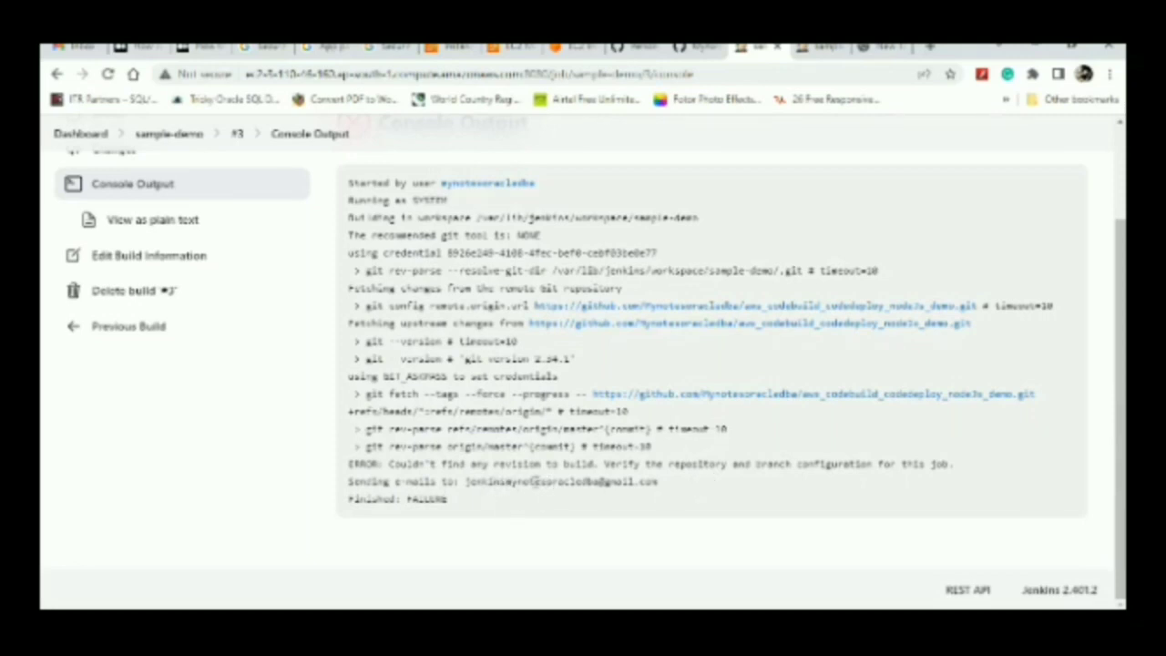
pyautogui.doubleClick(537, 481)
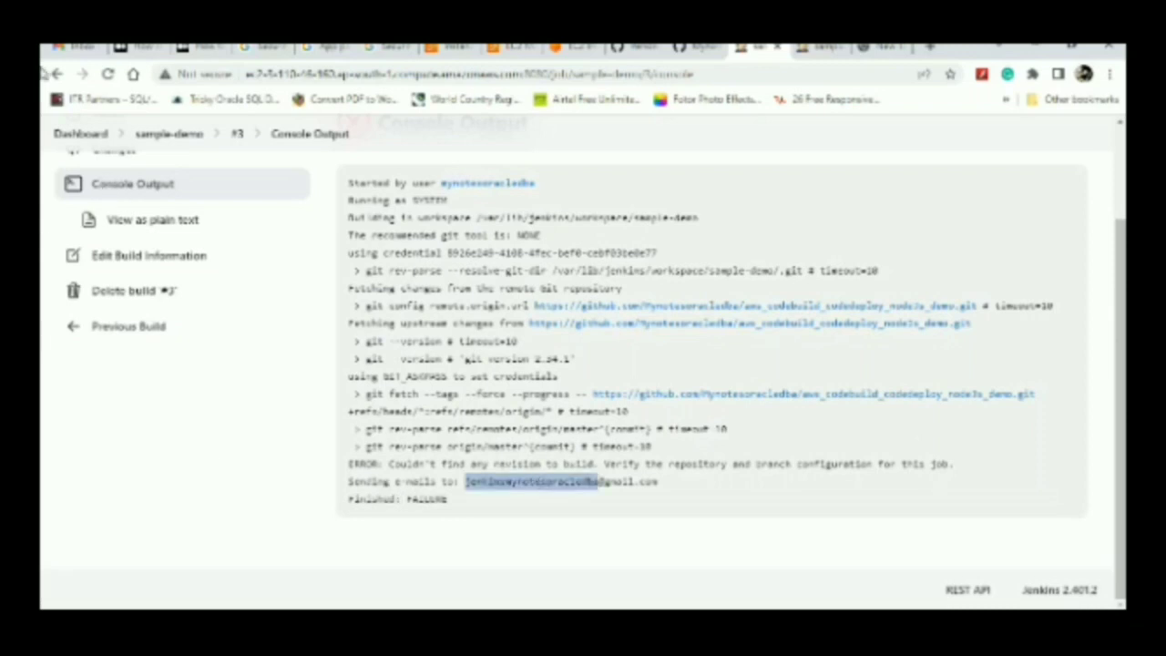
# Switch to the Gmail inbox, open the failure notification for sample-demo #3 and read it down to the error line.
pyautogui.click(77, 46)
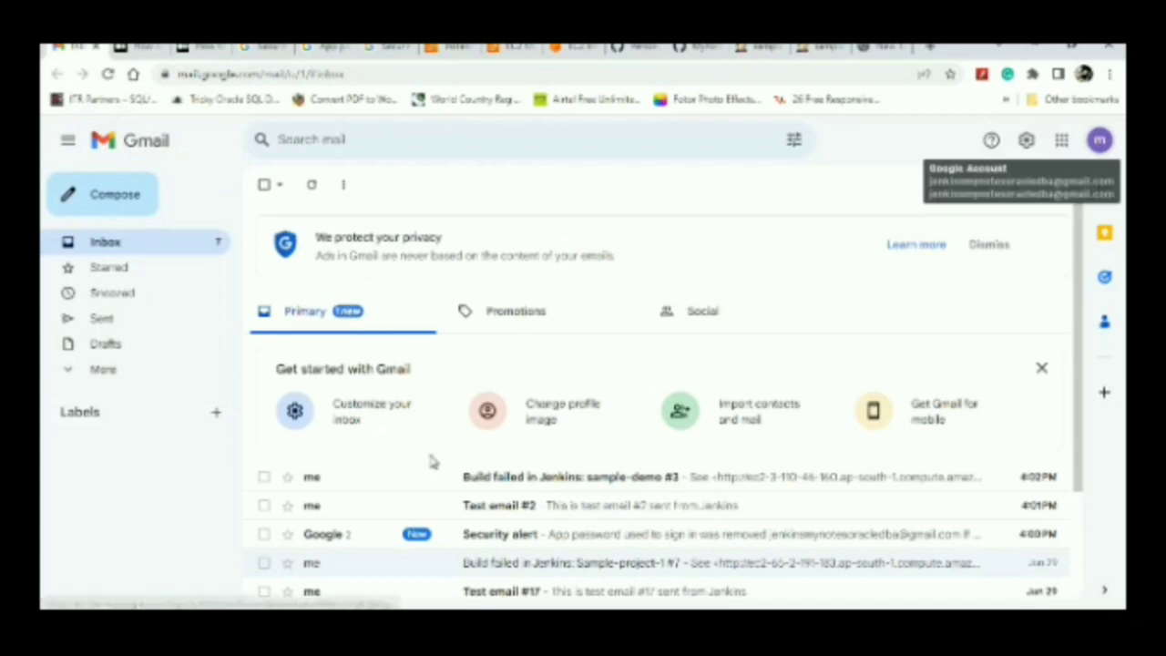
pyautogui.click(567, 480)
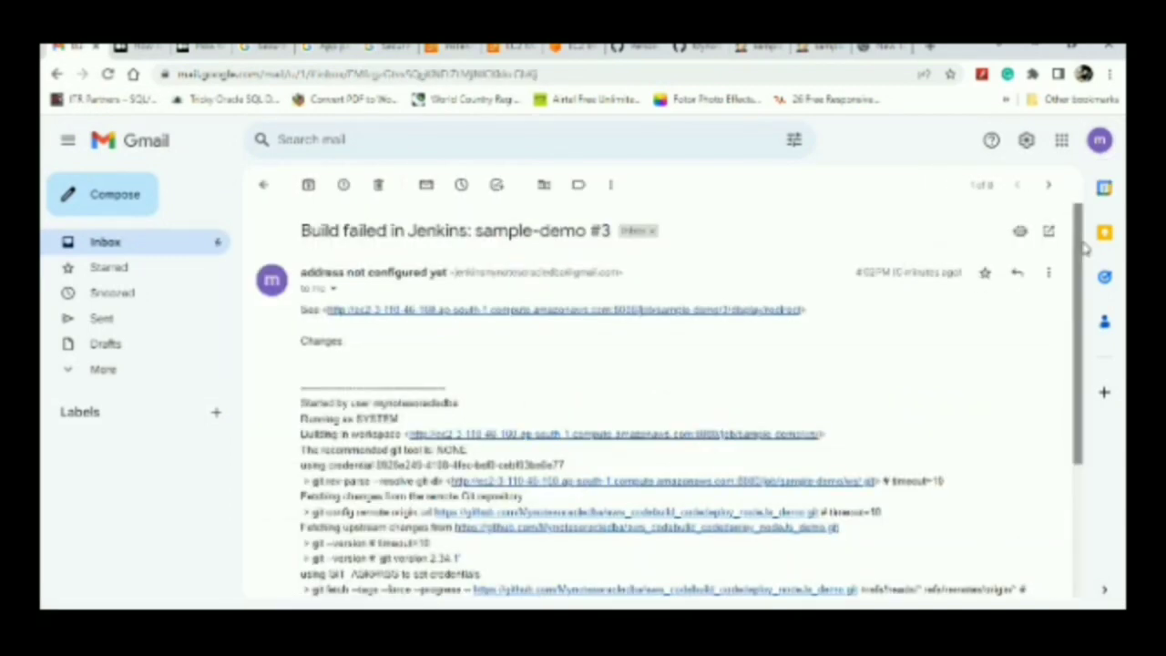
pyautogui.moveTo(1083, 252); pyautogui.dragTo(1085, 384)
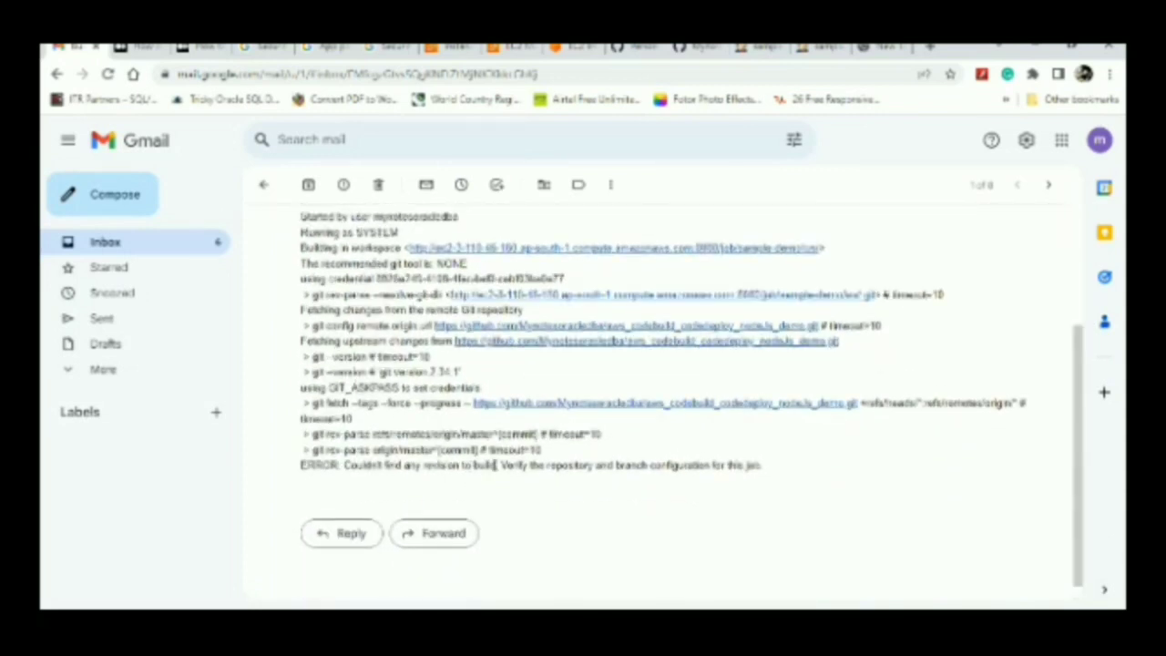
pyautogui.click(679, 461)
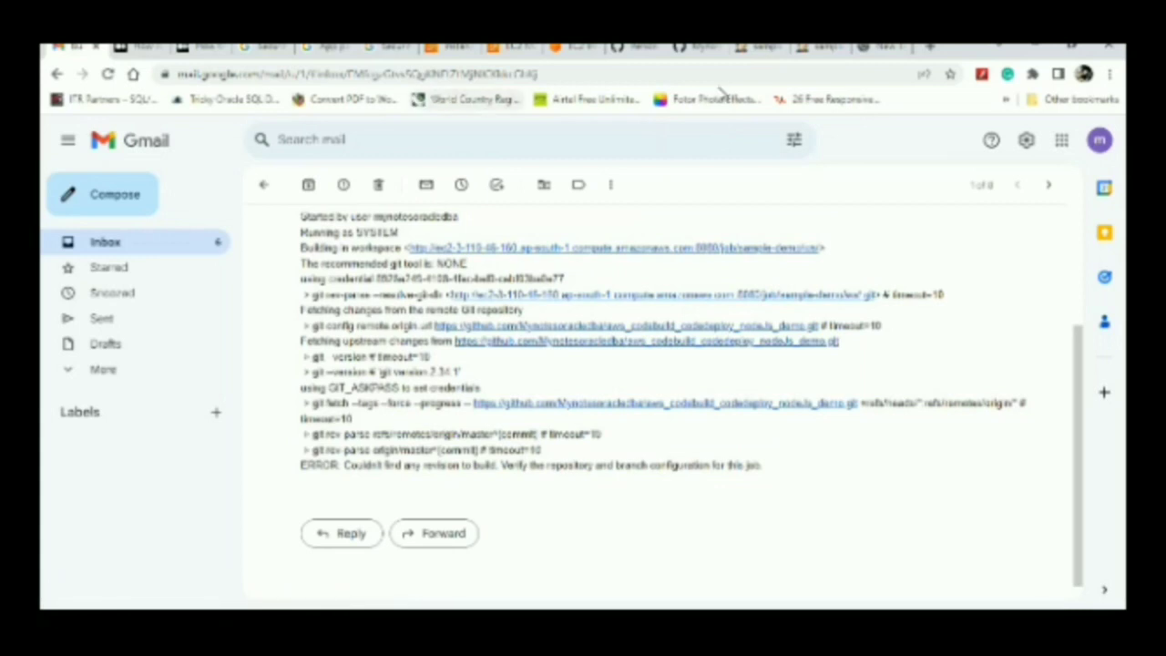
# Return to Jenkins, set the sample-demo project's Git branch specifier to */Master and save the configuration.
pyautogui.click(761, 50)
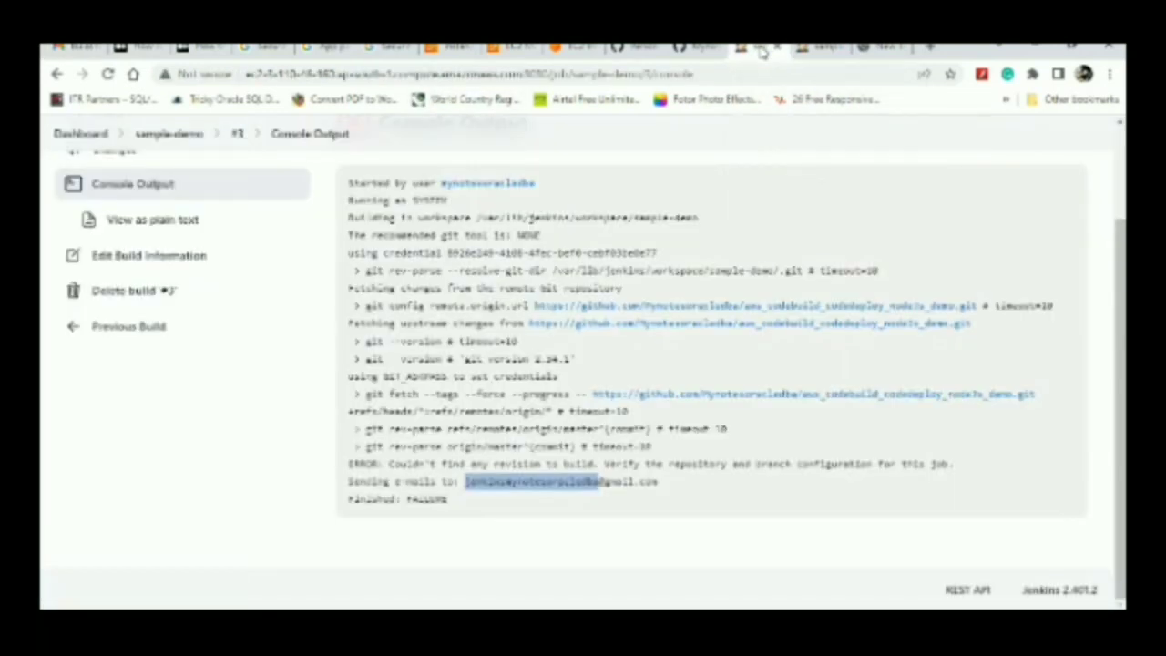
pyautogui.click(168, 137)
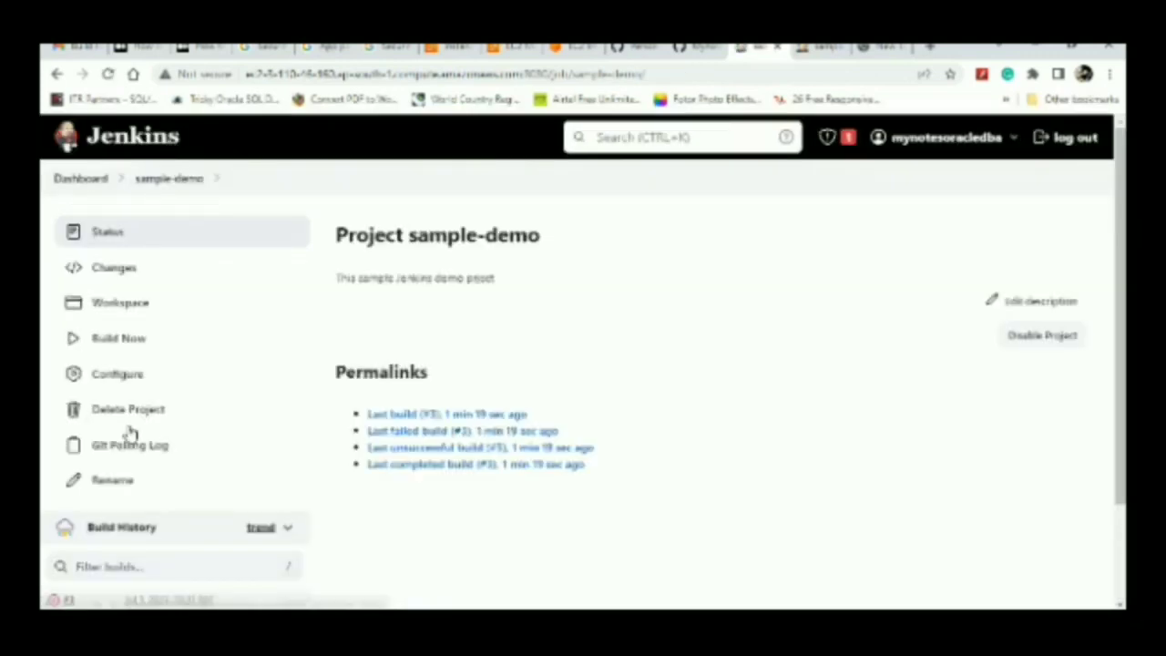
pyautogui.click(123, 374)
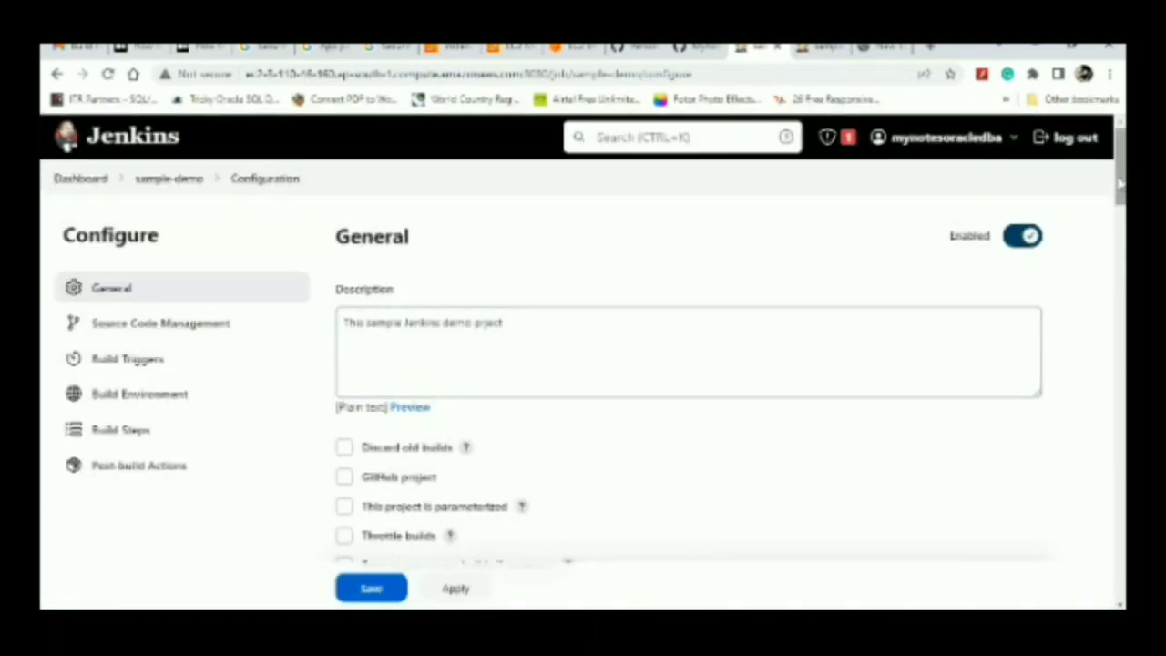
pyautogui.moveTo(1120, 184); pyautogui.dragTo(1113, 346)
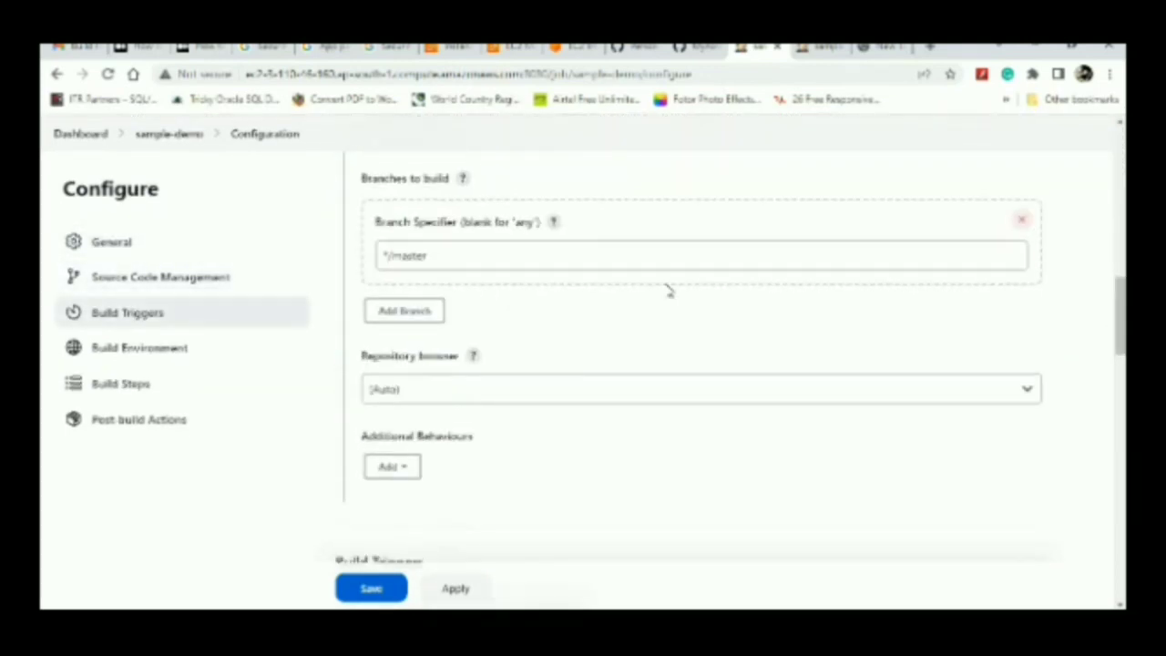
pyautogui.click(402, 255)
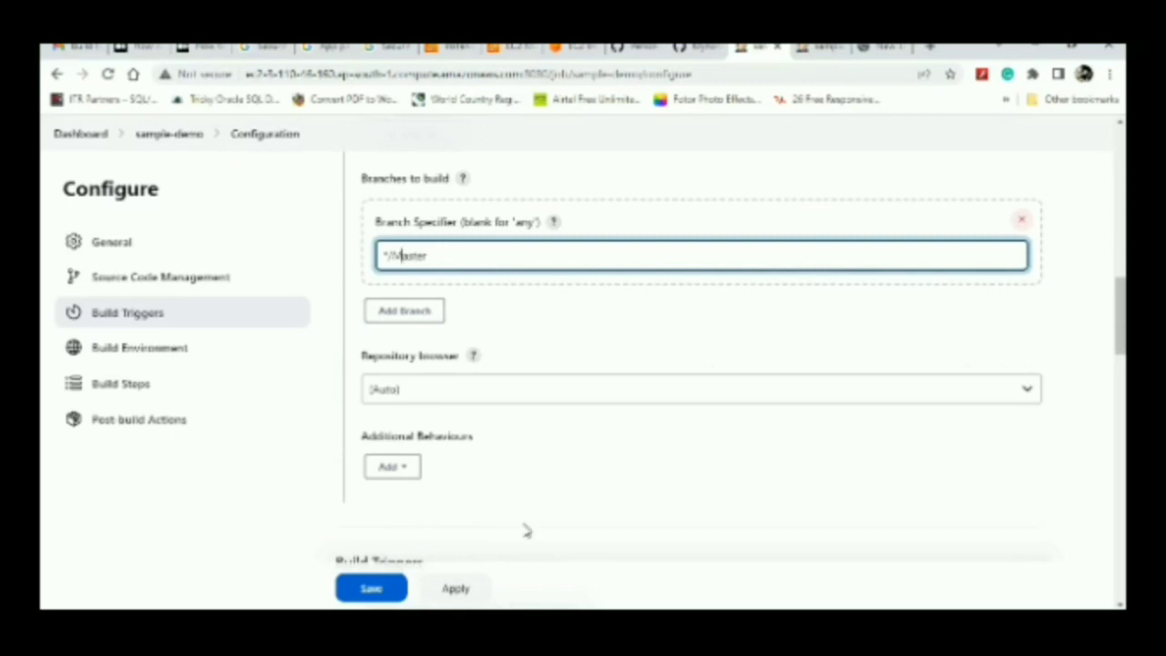
pyautogui.click(383, 592)
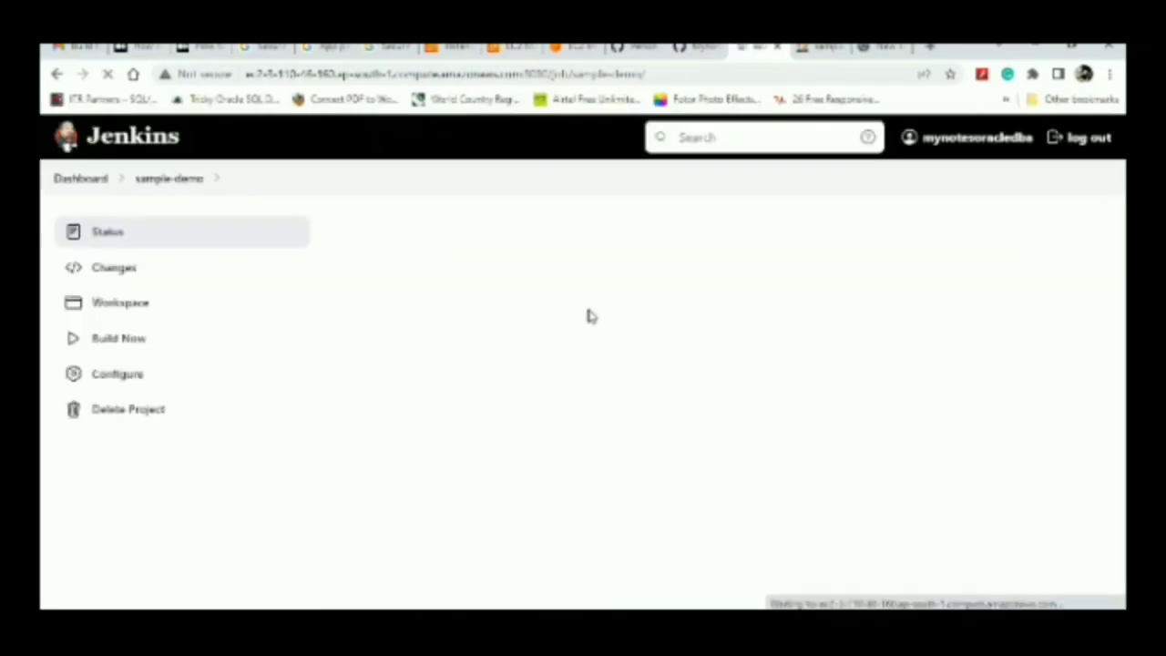
# Check the branch name of the aws_codebuild_codedeploy_nodeJs_demo repository on GitHub and return to the Jenkins project.
pyautogui.click(695, 50)
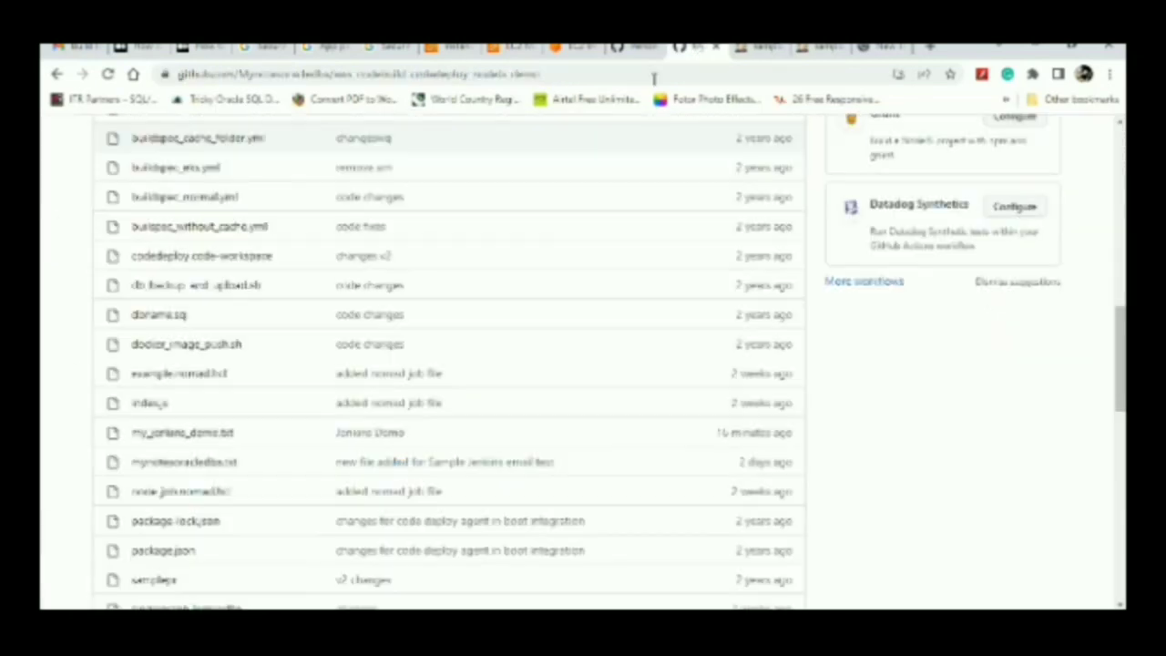
pyautogui.moveTo(1121, 324); pyautogui.dragTo(1098, 124)
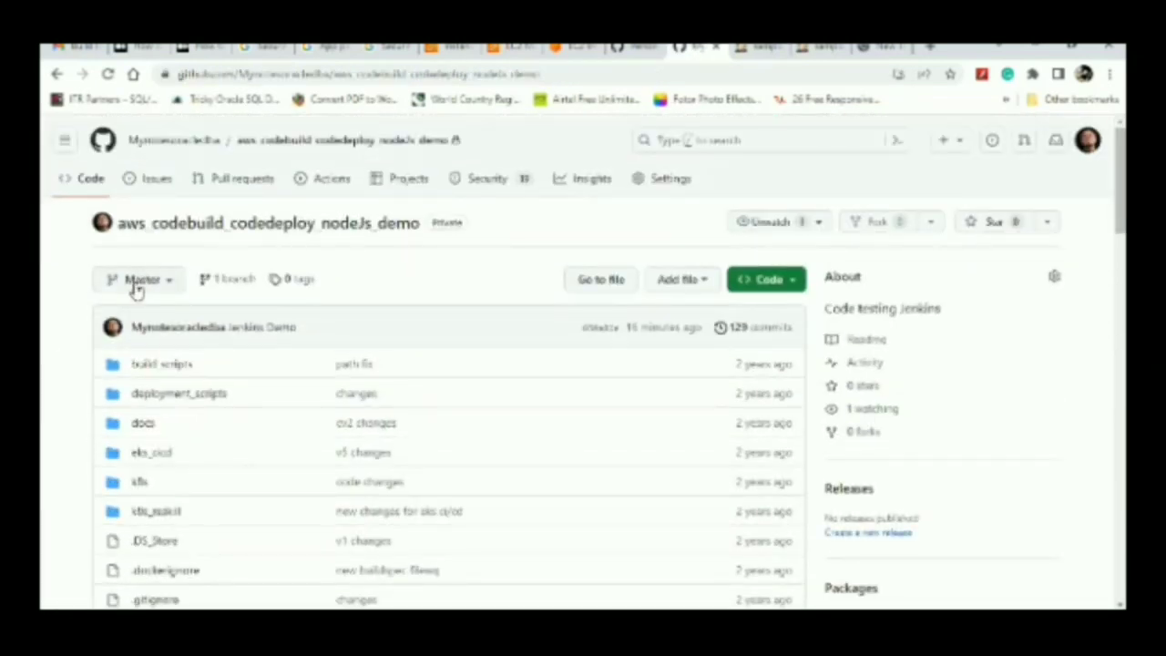
pyautogui.click(765, 50)
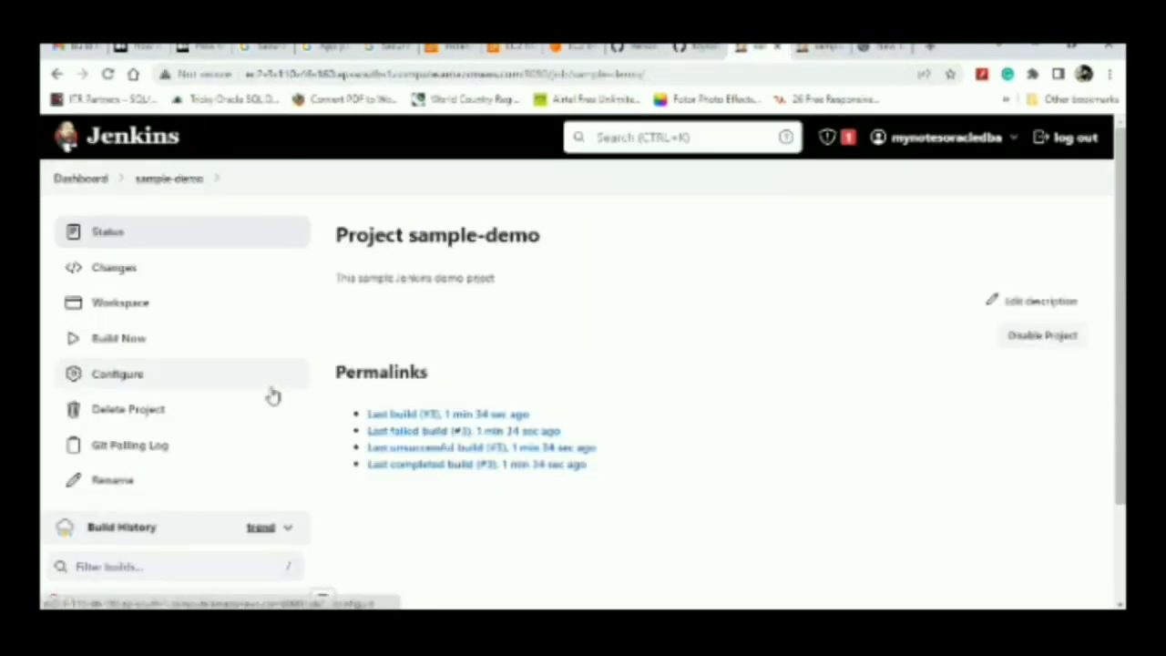
# Start a new build of the sample-demo project and open its console output.
pyautogui.click(174, 177)
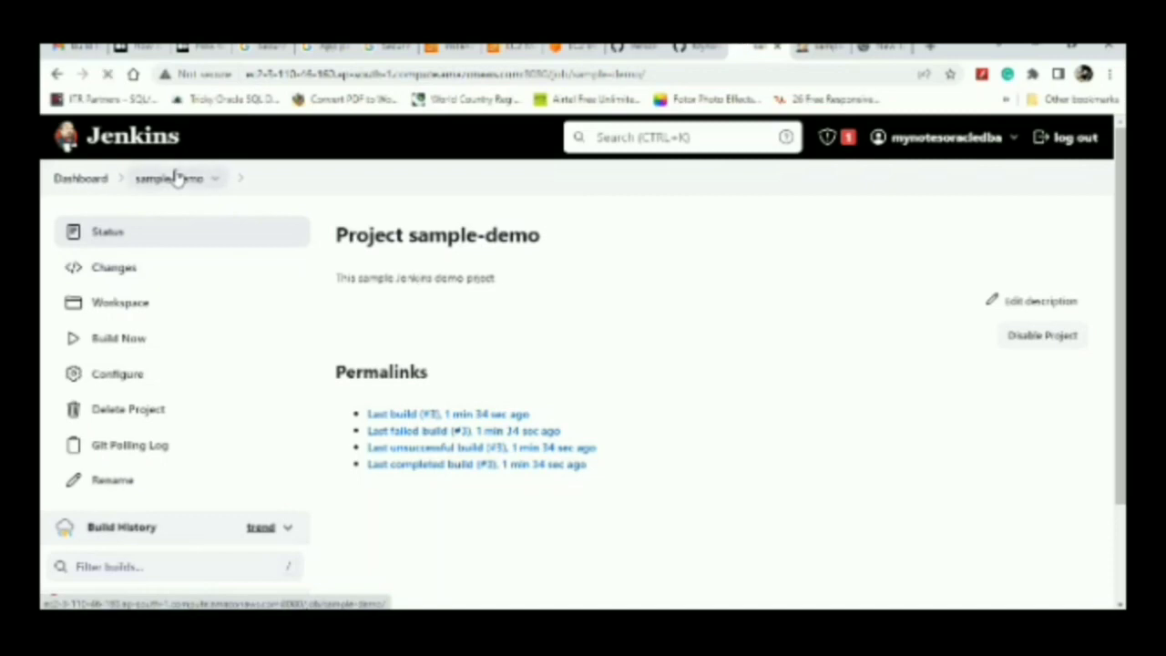
pyautogui.click(126, 350)
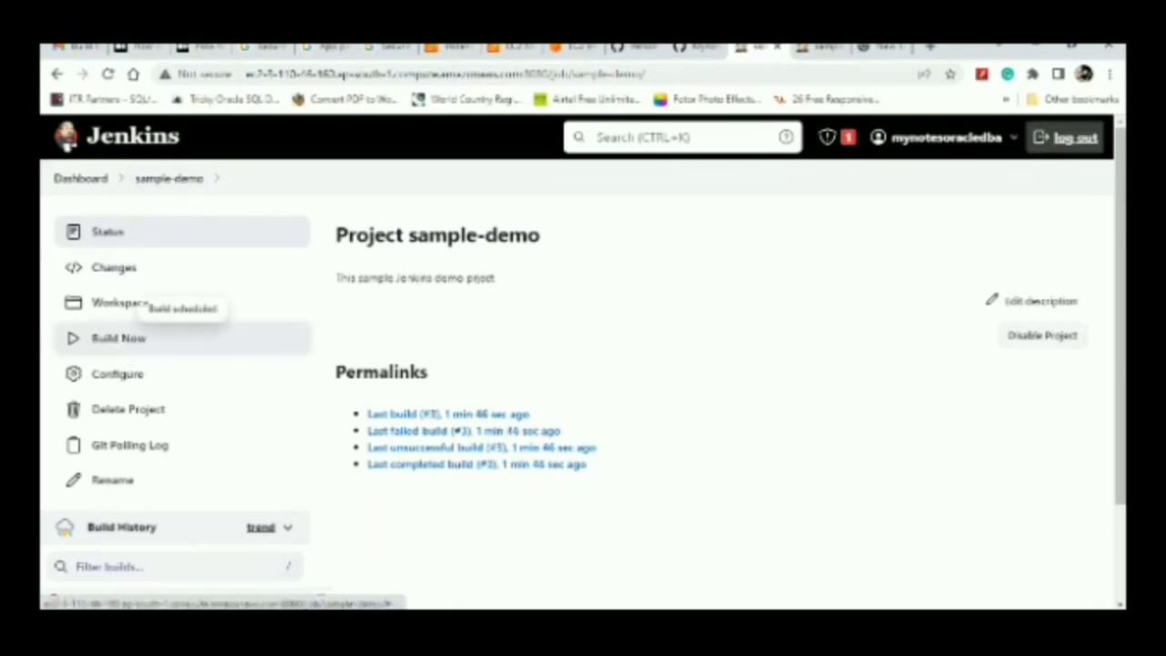
pyautogui.scroll(-3, 279, 469)
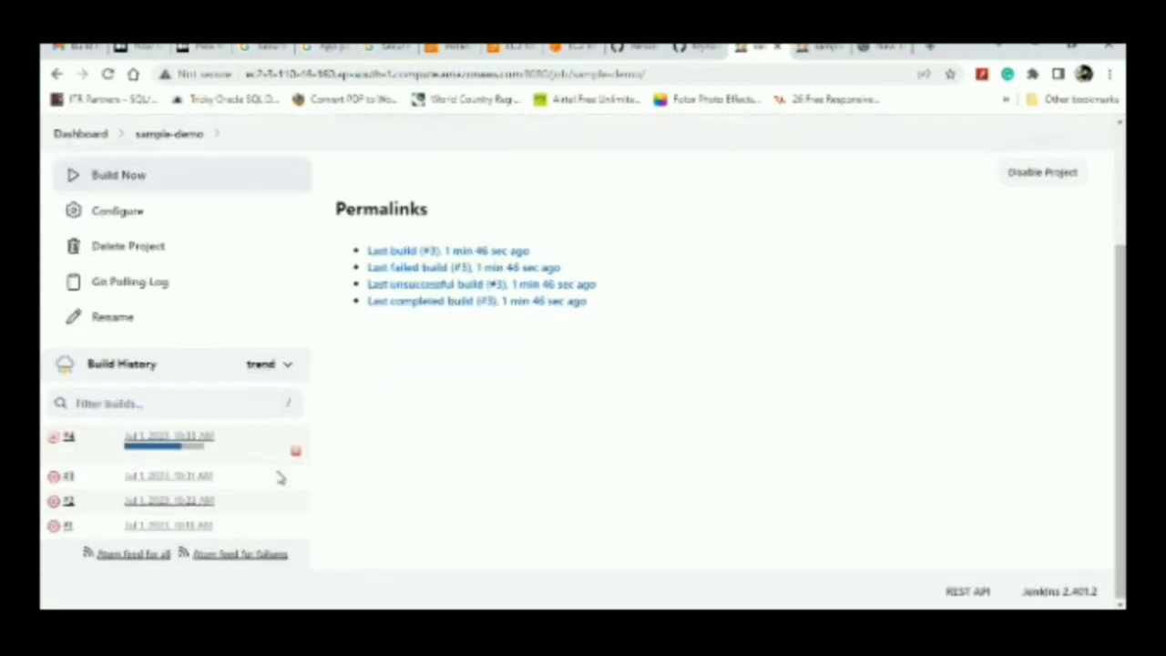
pyautogui.click(164, 441)
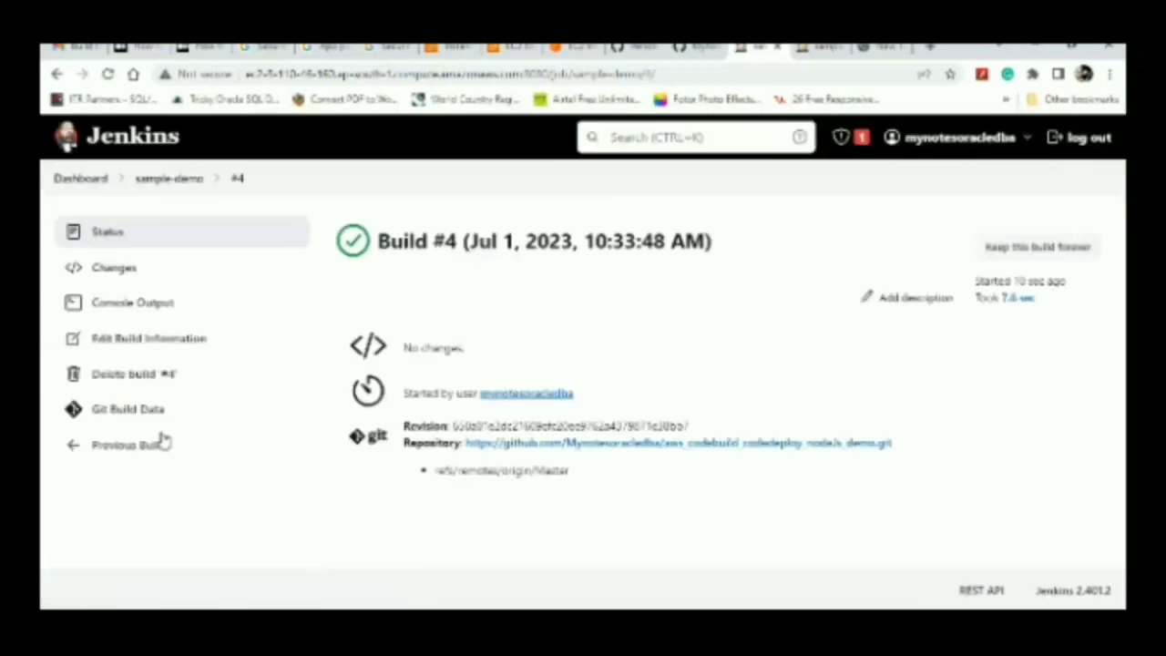
pyautogui.click(157, 306)
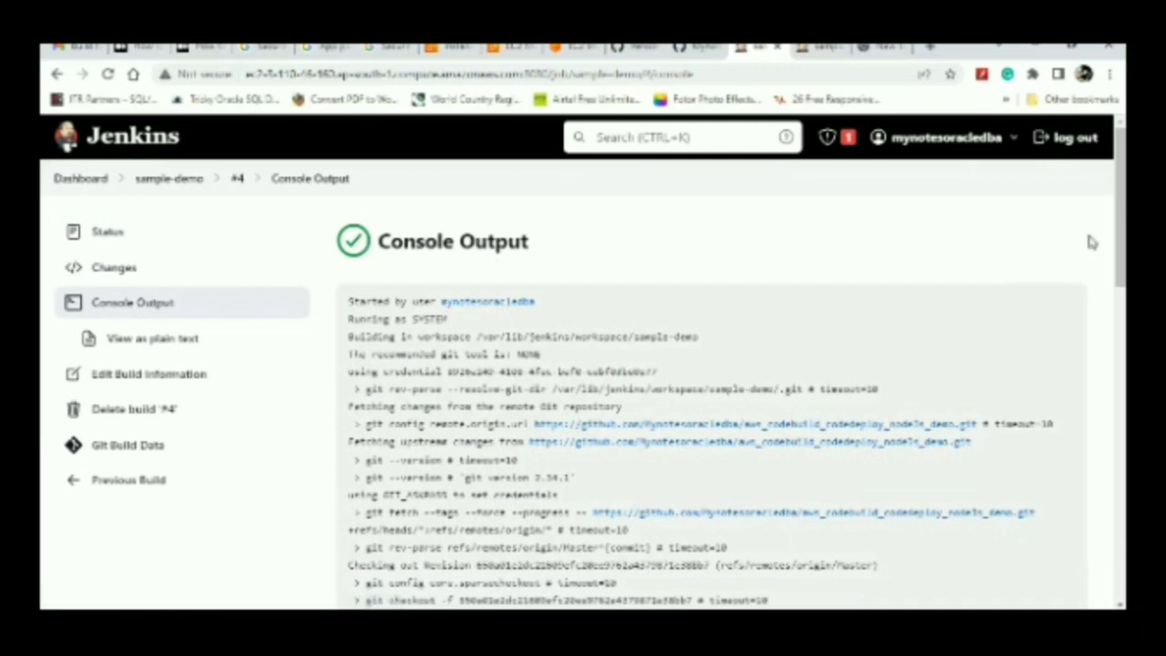
# Examine build #4's console output from the checkout and echo command through the file listing to the e-mail and final status lines.
pyautogui.moveTo(1122, 241); pyautogui.dragTo(1122, 355)
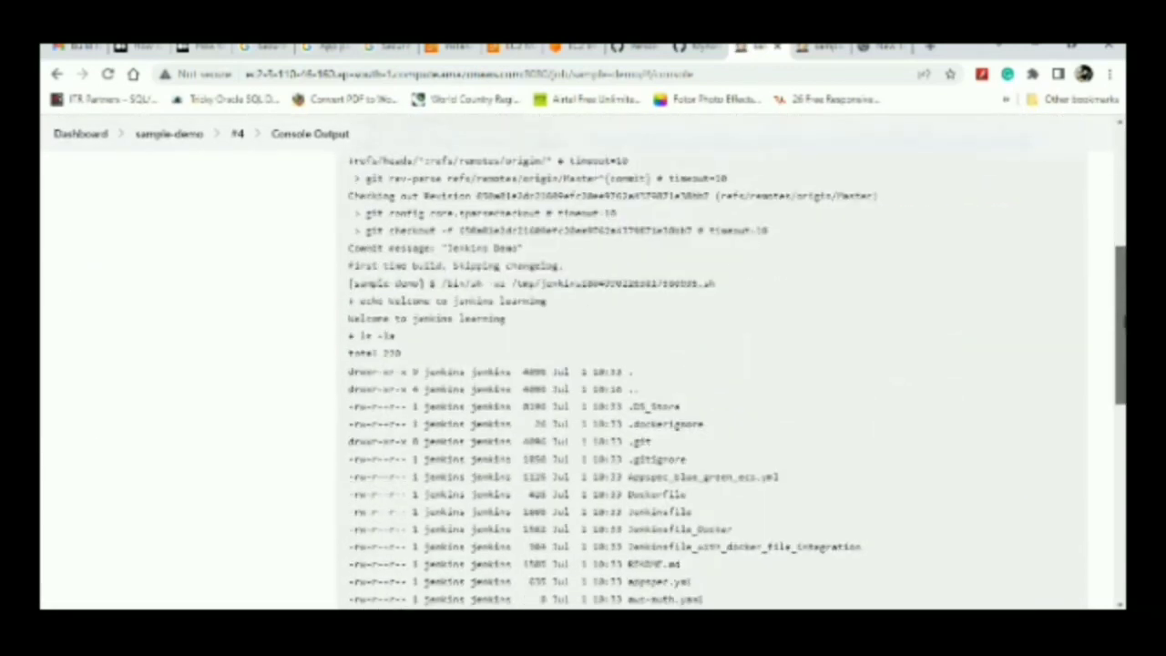
pyautogui.moveTo(1124, 301); pyautogui.dragTo(1124, 276)
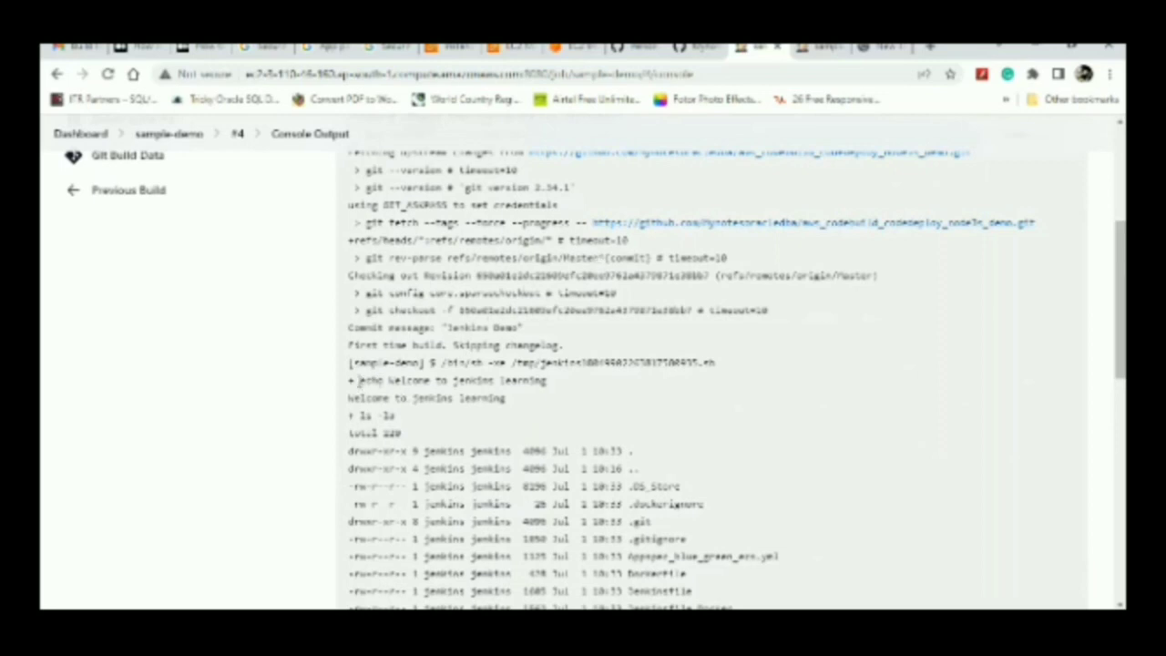
pyautogui.moveTo(361, 381); pyautogui.dragTo(548, 393)
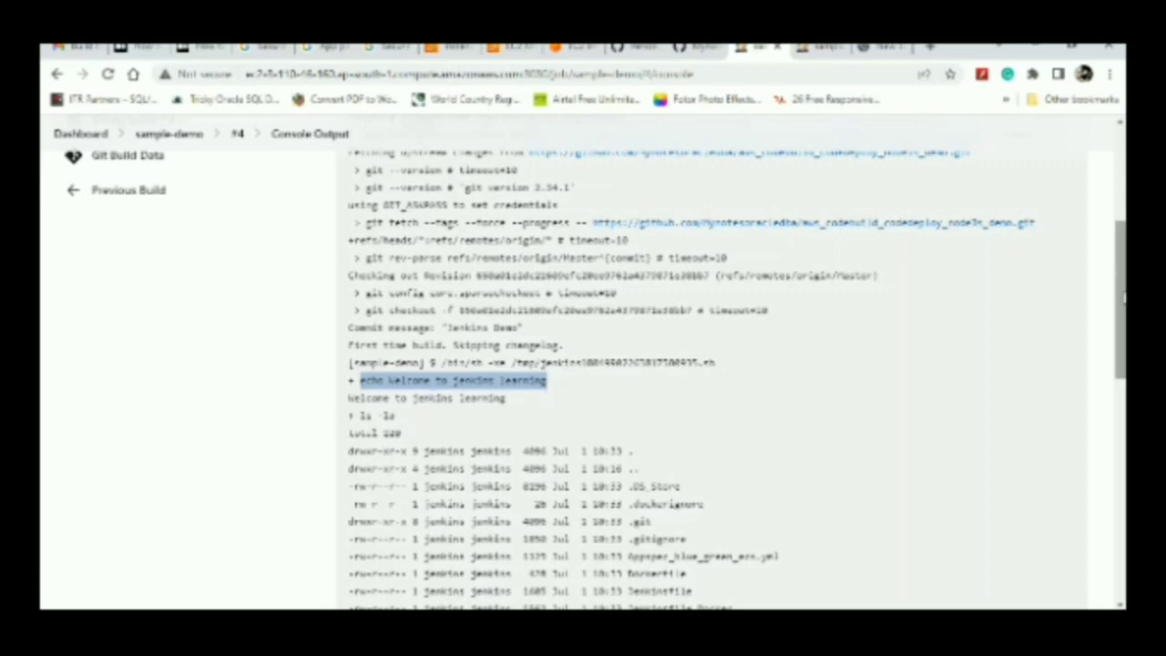
pyautogui.moveTo(1123, 335); pyautogui.dragTo(1123, 342)
pyautogui.moveTo(361, 397); pyautogui.dragTo(438, 402)
pyautogui.moveTo(1122, 292); pyautogui.dragTo(1121, 506)
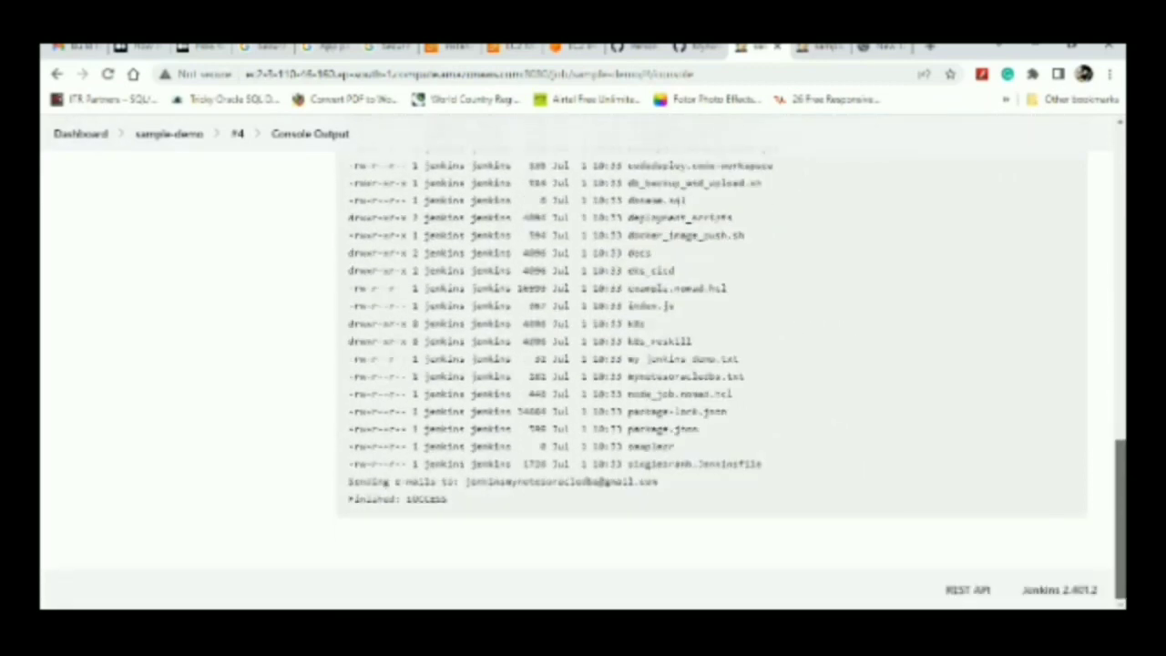
pyautogui.scroll(10, 658, 542)
pyautogui.moveTo(1121, 326); pyautogui.dragTo(1096, 556)
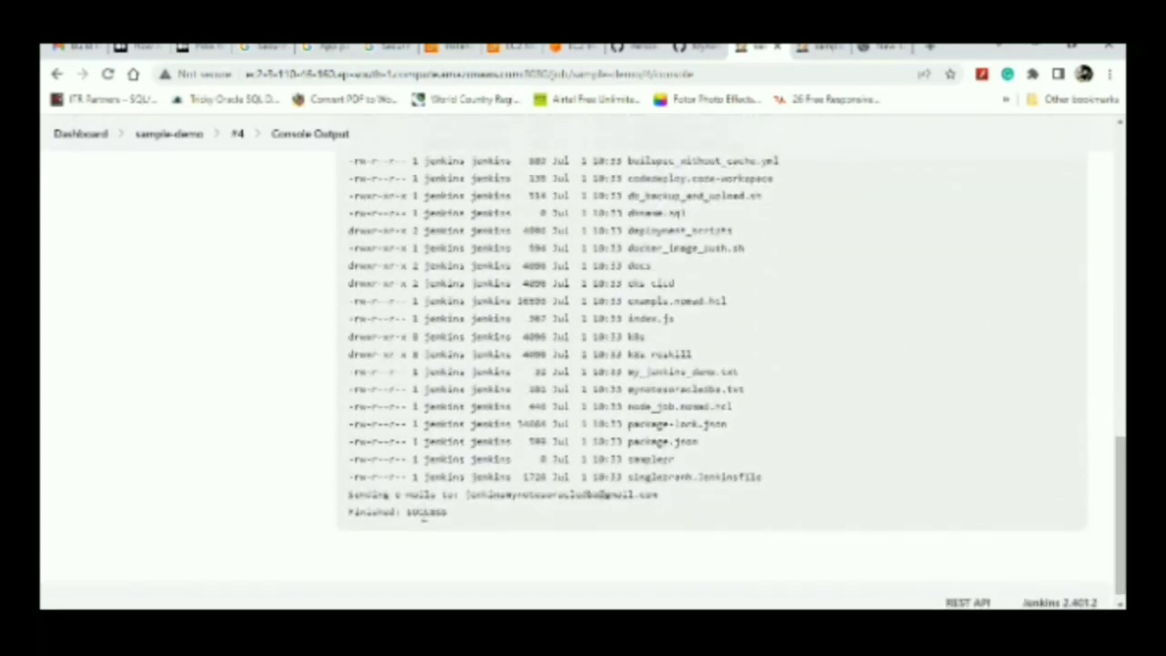
pyautogui.doubleClick(425, 512)
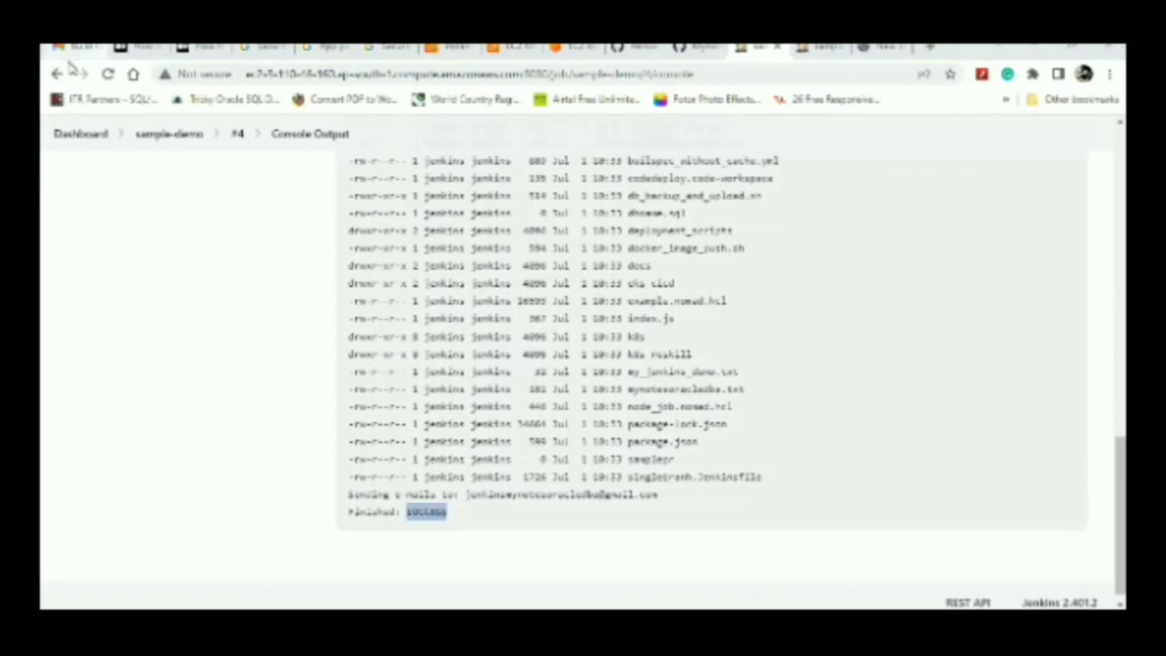
# Switch to Gmail, open the notification e-mail for sample-demo #4 from the inbox, and return to the message list.
pyautogui.click(77, 51)
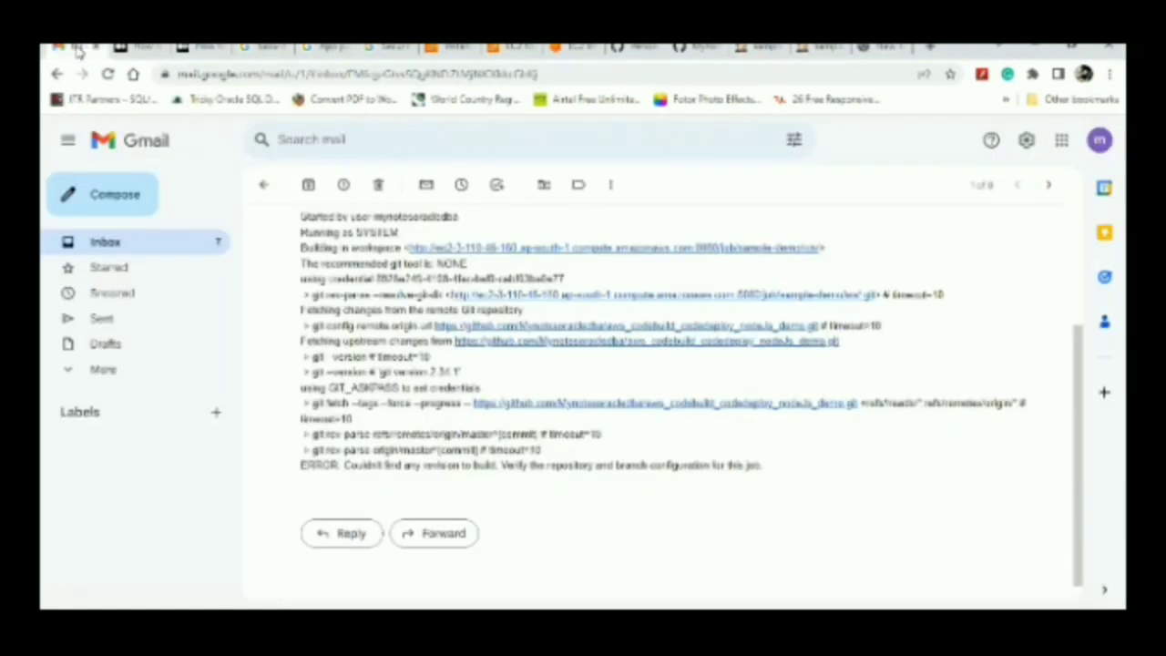
pyautogui.click(263, 188)
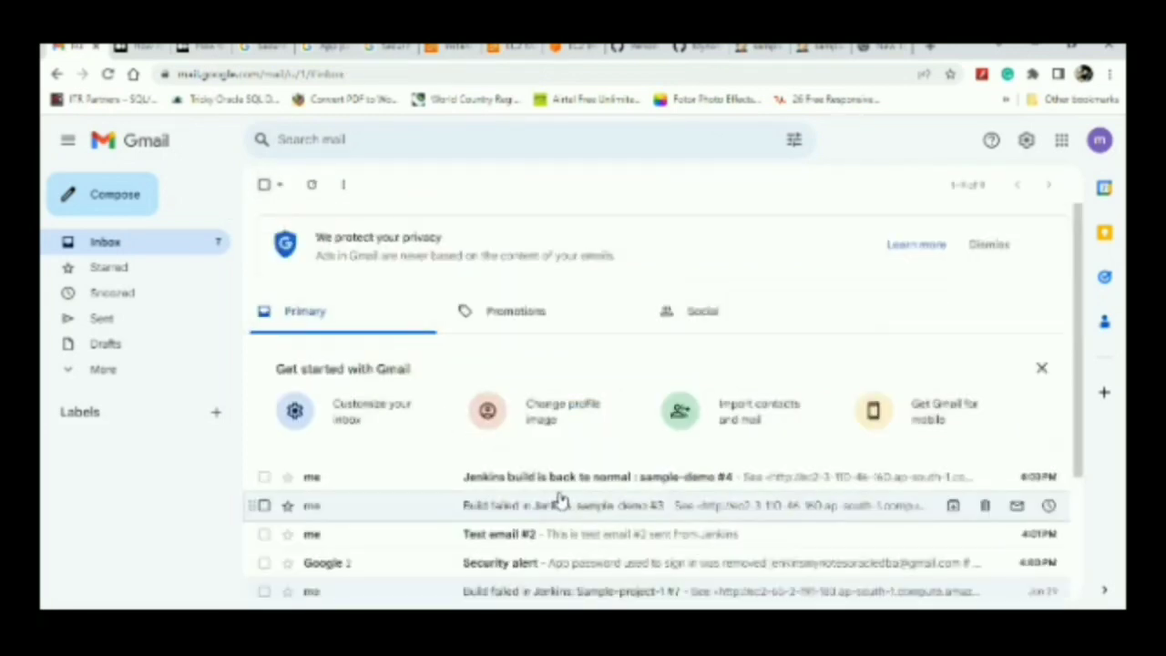
pyautogui.click(587, 480)
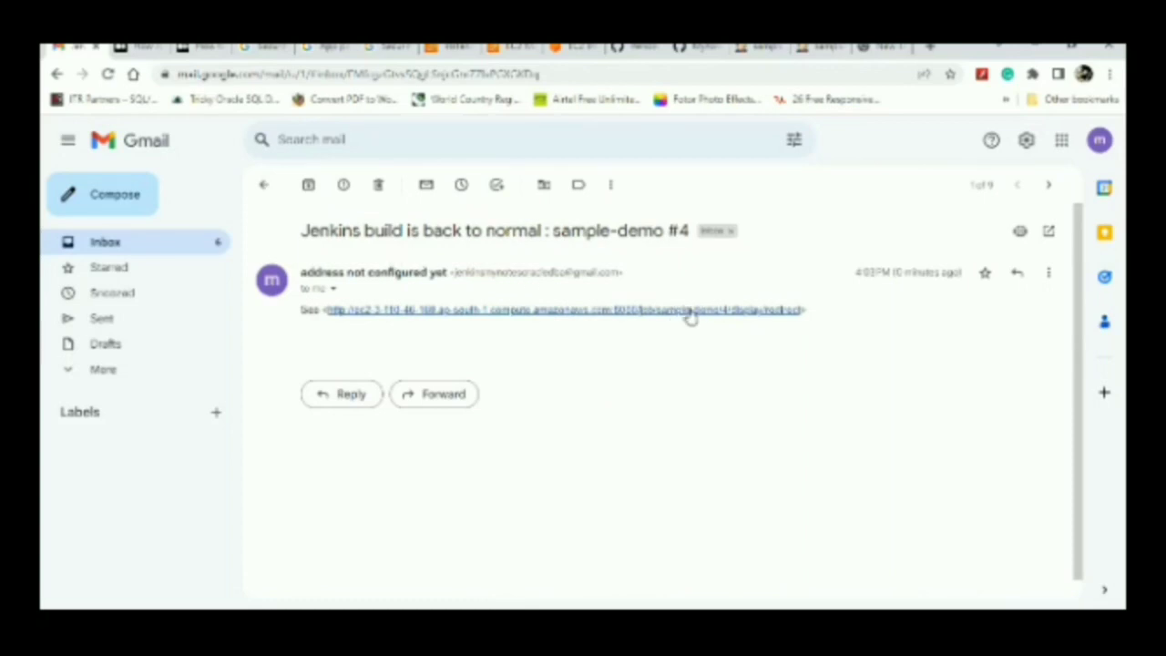
pyautogui.click(265, 185)
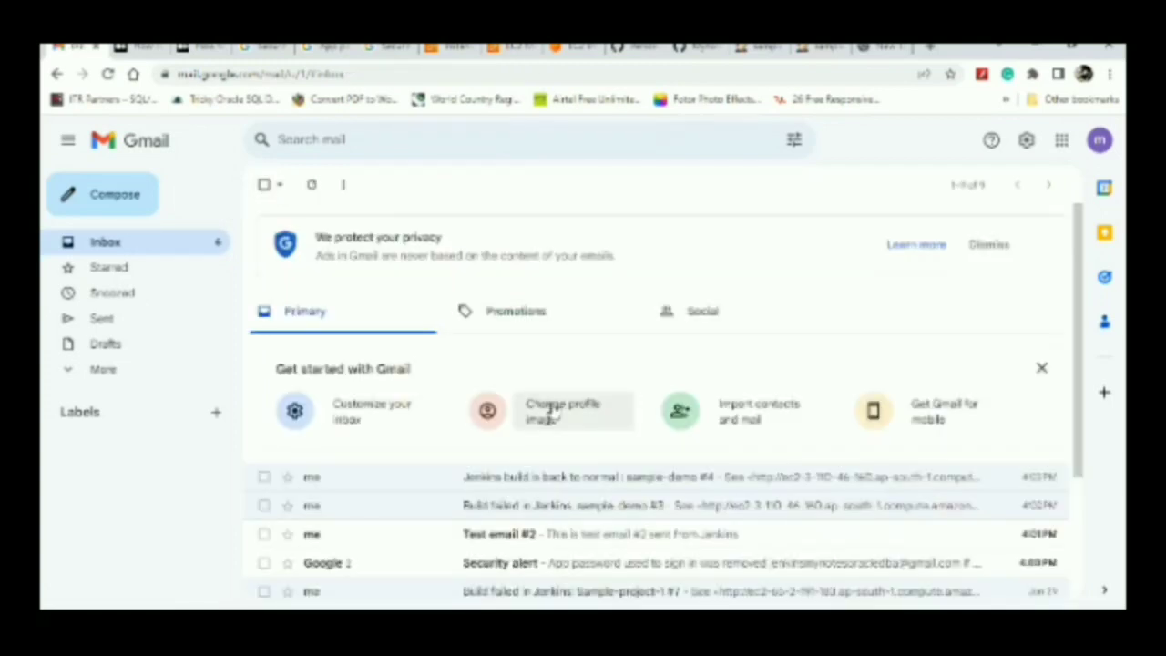